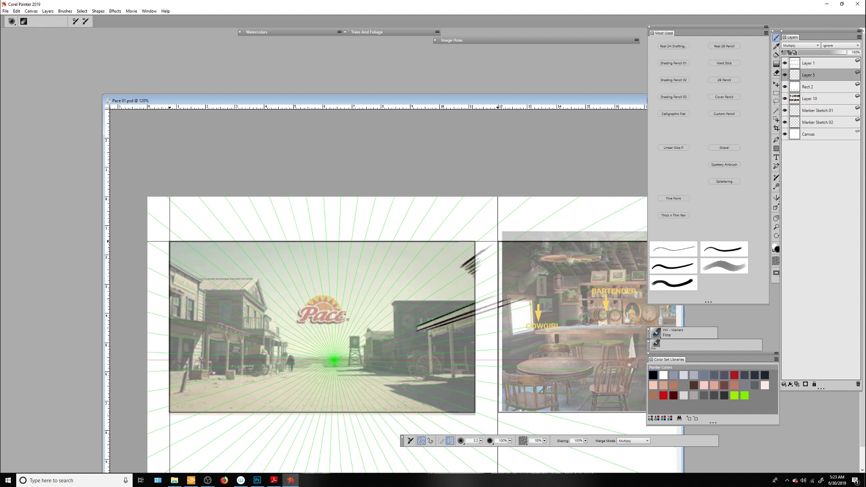
Ink the posts, window frames, roof edge and base lines of the foreground storefront on the right of the street
left_click_drag(451, 324, 452, 378)
left_click_drag(455, 325, 472, 324)
left_click_drag(427, 331, 427, 377)
left_click_drag(432, 335, 432, 378)
left_click_drag(454, 326, 454, 378)
left_click_drag(493, 389, 425, 376)
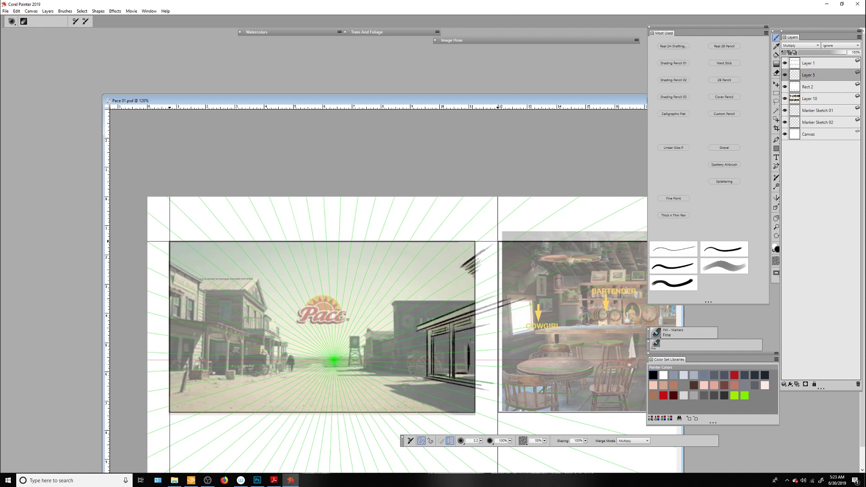
Ink the boardwalk edge, trough and steps at the foot of the foreground building on the street's left side
left_click_drag(190, 372, 201, 379)
mouse_move(188, 372)
left_mouse_down()
mouse_move(181, 393)
mouse_move(164, 372)
mouse_move(188, 372)
left_mouse_up()
left_click_drag(159, 399, 184, 392)
left_click_drag(165, 374, 177, 387)
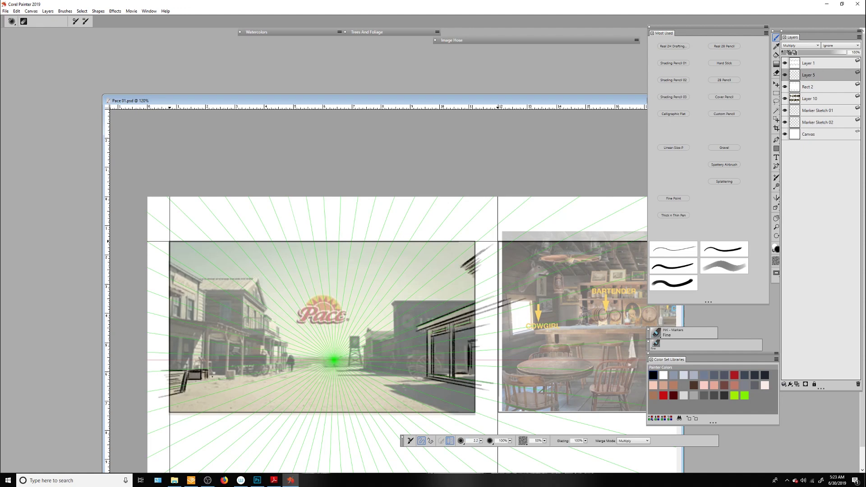
Ink the posts, windows, siding and roofline of the left foreground building and the front of the two-storey building beside it
left_click_drag(206, 325, 207, 377)
mouse_move(227, 341)
left_mouse_down()
mouse_move(228, 376)
mouse_move(244, 379)
left_mouse_up()
left_click_drag(209, 339, 252, 334)
mouse_move(155, 320)
left_mouse_down()
mouse_move(203, 328)
mouse_move(199, 370)
left_mouse_up()
left_click_drag(198, 283, 199, 324)
left_click_drag(204, 293, 205, 323)
left_click_drag(154, 256, 198, 283)
mouse_move(157, 256)
left_mouse_down()
mouse_move(199, 283)
mouse_move(172, 318)
left_mouse_up()
left_click_drag(186, 298, 194, 323)
mouse_move(158, 278)
left_mouse_down()
mouse_move(196, 297)
mouse_move(245, 294)
mouse_move(268, 310)
left_mouse_up()
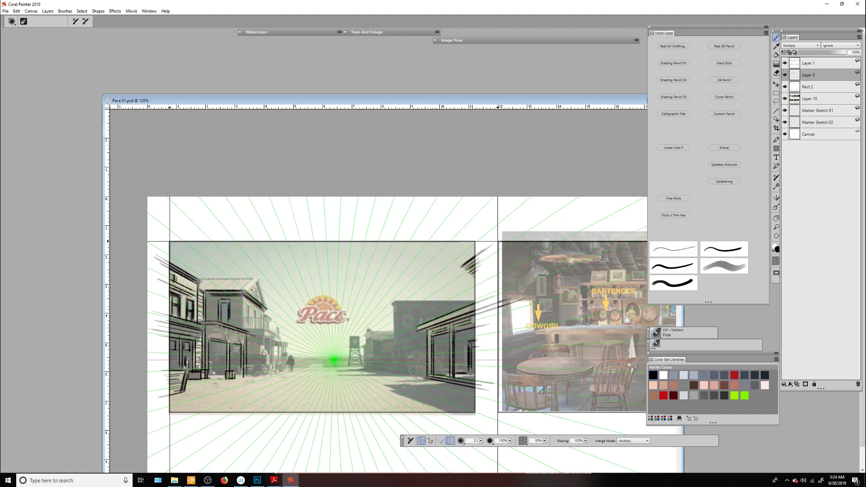
Ink the pitched roof, side wall and porch details of the two-storey building on the left
mouse_move(198, 278)
left_mouse_down()
mouse_move(224, 291)
mouse_move(255, 277)
mouse_move(243, 331)
left_mouse_up()
left_click_drag(264, 312, 264, 325)
mouse_move(241, 332)
left_mouse_down()
mouse_move(266, 332)
mouse_move(266, 366)
left_mouse_up()
left_click_drag(213, 341, 213, 372)
left_click_drag(221, 343, 221, 368)
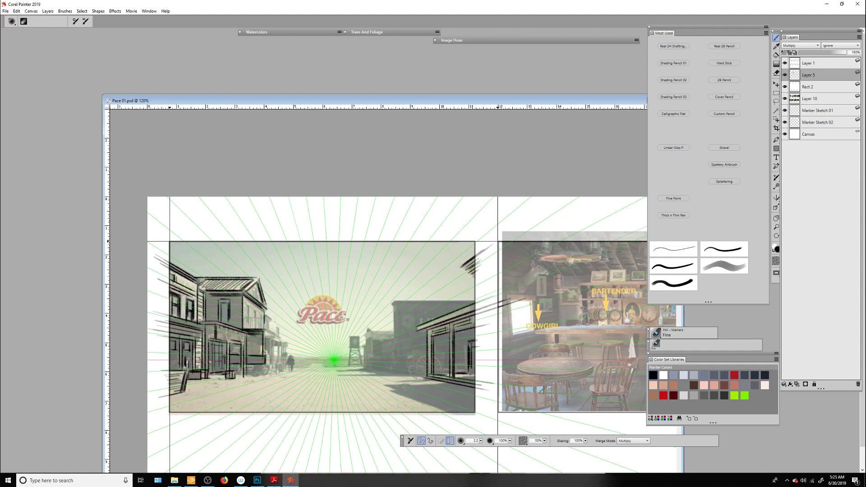
Draw a black-outlined oval as a wagon wheel in front of the right storefront and add a new layer
key("ctrl+z")
key("ctrl+z")
key("j")
left_click(535, 441)
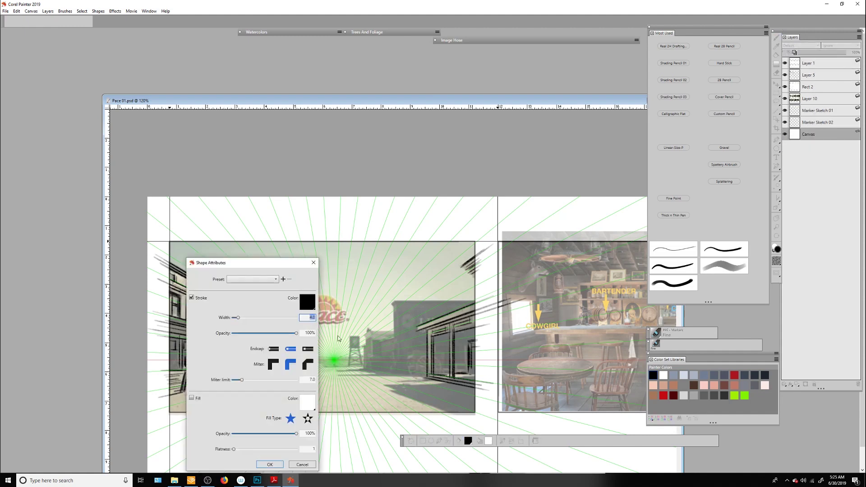
key("Escape")
key("b")
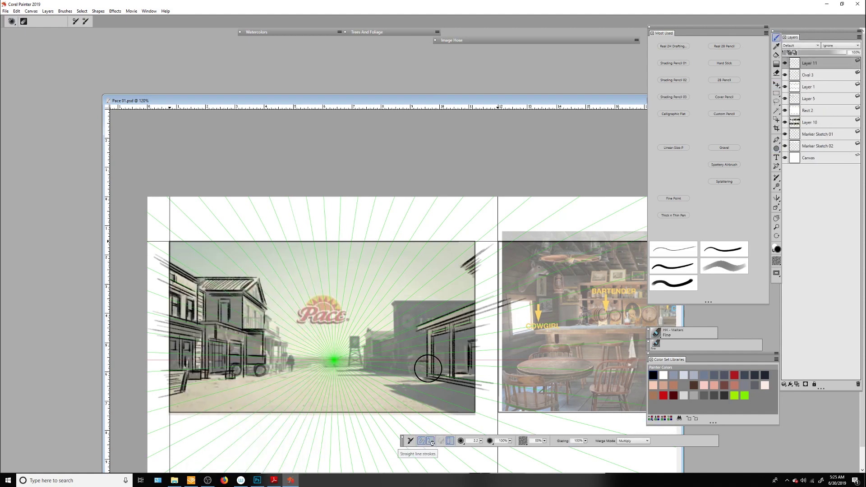
key("ctrl+shift+n")
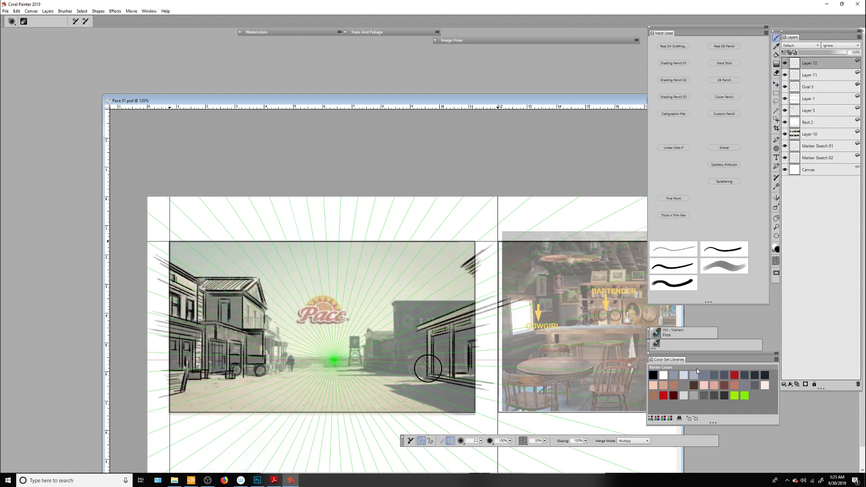
Ink the flat-roofed building and the smaller buildings behind it on the right side of the street
mouse_move(393, 301)
left_mouse_down()
mouse_move(397, 368)
mouse_move(471, 302)
left_mouse_up()
left_click_drag(401, 345, 401, 374)
mouse_move(366, 330)
left_mouse_down()
mouse_move(374, 340)
mouse_move(397, 331)
left_mouse_up()
left_click_drag(378, 348, 391, 341)
left_click_drag(364, 364, 397, 375)
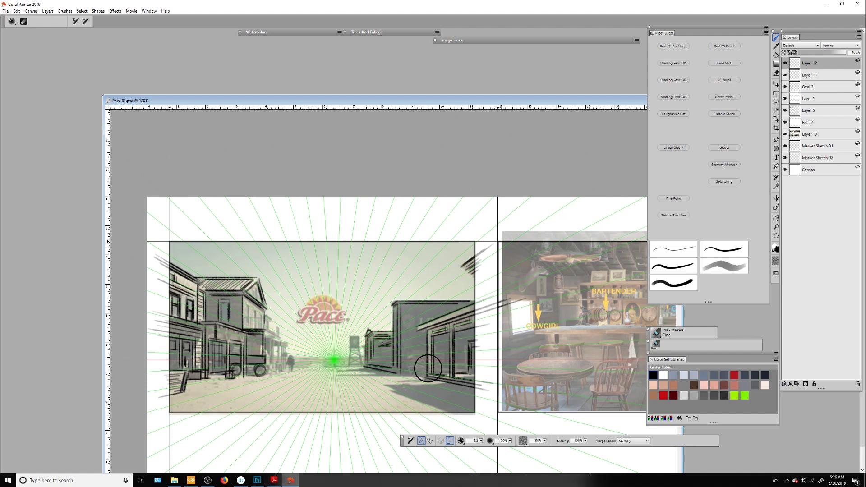
Ink the distant buildings on the left side of the street and the horizon line at its far end
left_click_drag(269, 341, 270, 375)
left_click_drag(278, 342, 278, 367)
left_click_drag(273, 319, 273, 338)
left_click_drag(249, 307, 249, 329)
left_click_drag(255, 288, 257, 299)
mouse_move(248, 334)
left_mouse_down()
mouse_move(277, 328)
mouse_move(278, 338)
left_mouse_up()
left_click_drag(291, 364, 362, 365)
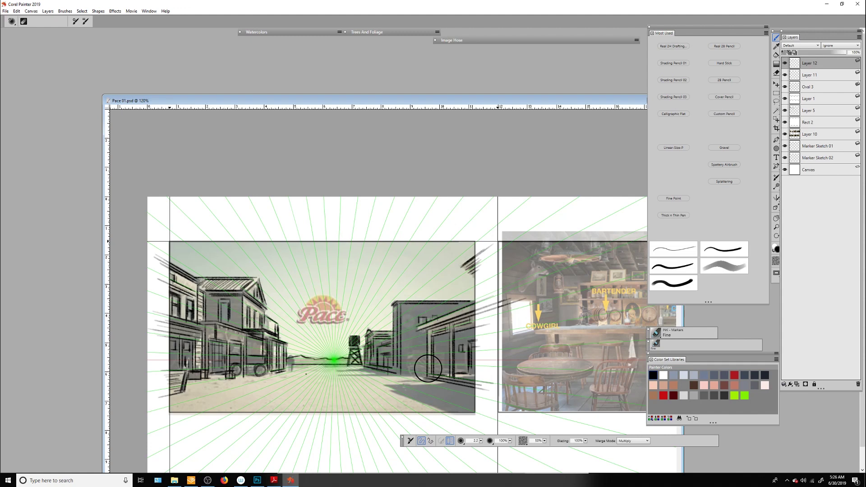
Draw ground texture strokes radiating from the vanishing point across the dirt street
mouse_move(312, 393)
left_mouse_down()
mouse_move(246, 416)
mouse_move(234, 411)
left_mouse_up()
left_click_drag(219, 403, 187, 414)
mouse_move(395, 390)
left_mouse_down()
mouse_move(444, 413)
mouse_move(428, 411)
left_mouse_up()
left_click_drag(363, 392, 387, 418)
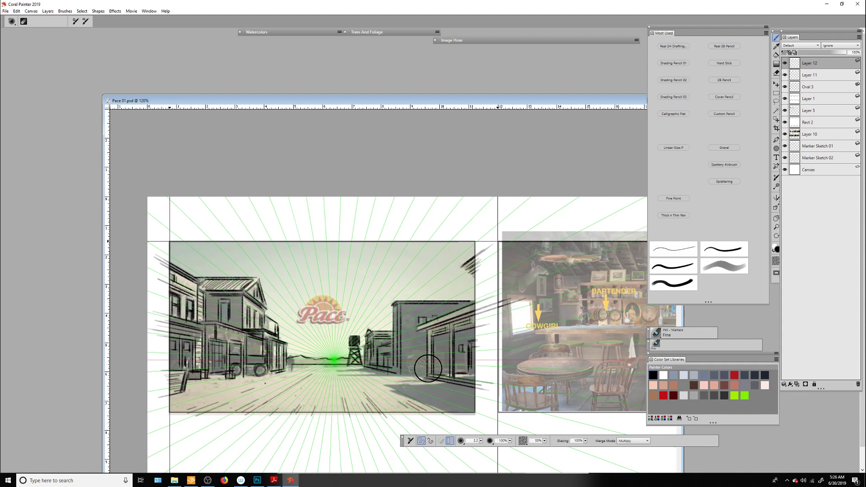
Centre the perspective guides on the wheel hub and draw the radiating spokes on a new layer
key("ctrl+alt+p")
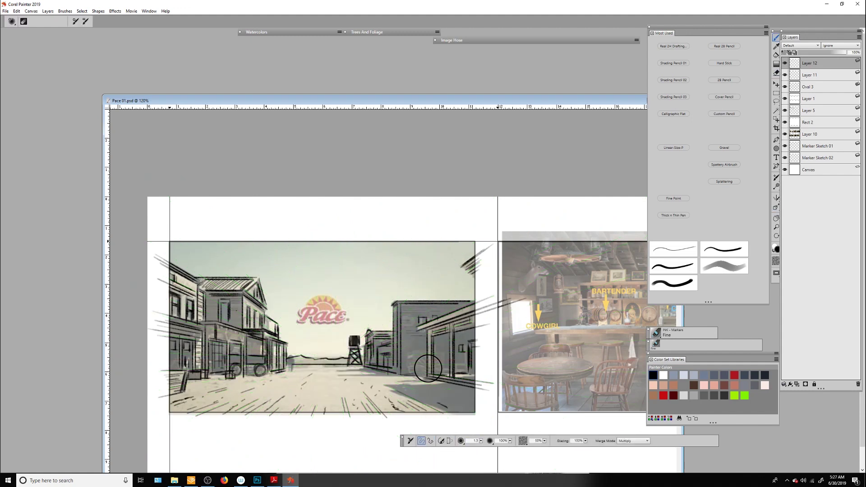
key("ctrl+alt+p")
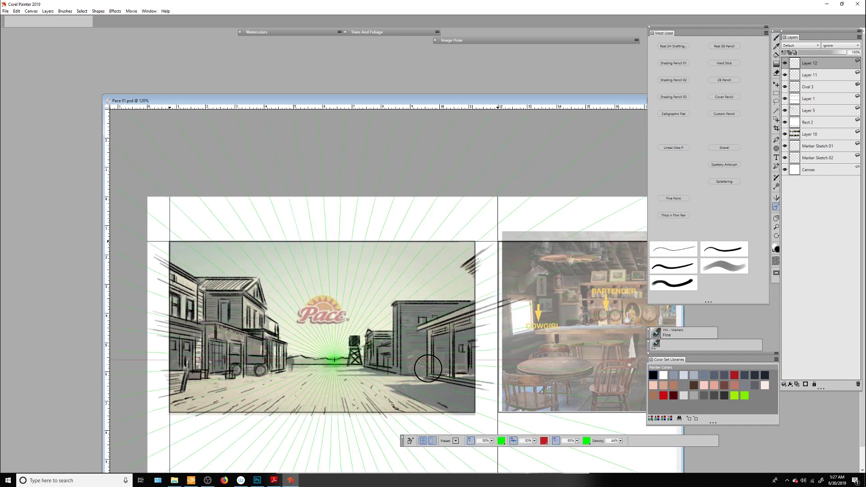
key("ctrl+shift+n")
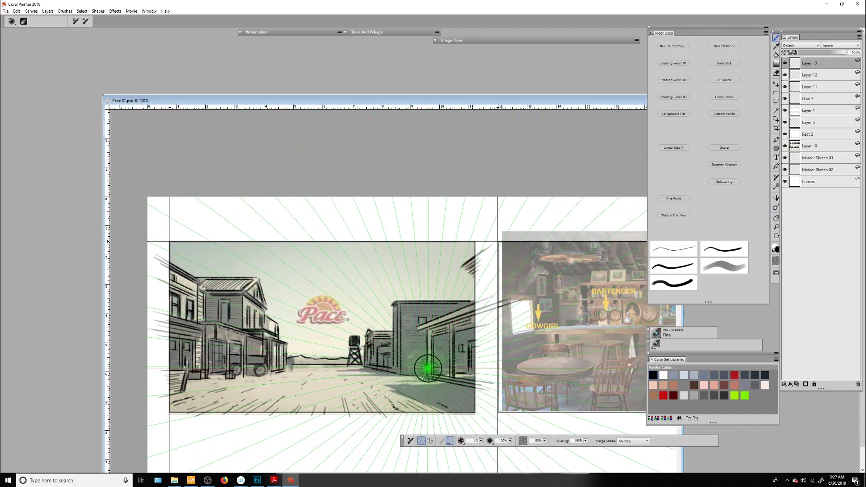
key("f")
left_click(428, 369)
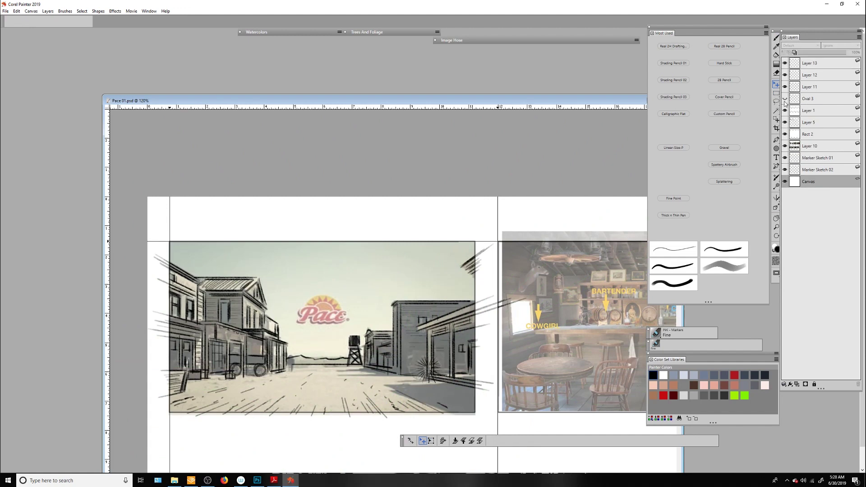
Trim the spokes to the wheel's rim and place an overlapping copy of the wheel beside it
key("ctrl+z")
key("ctrl+z")
key("n")
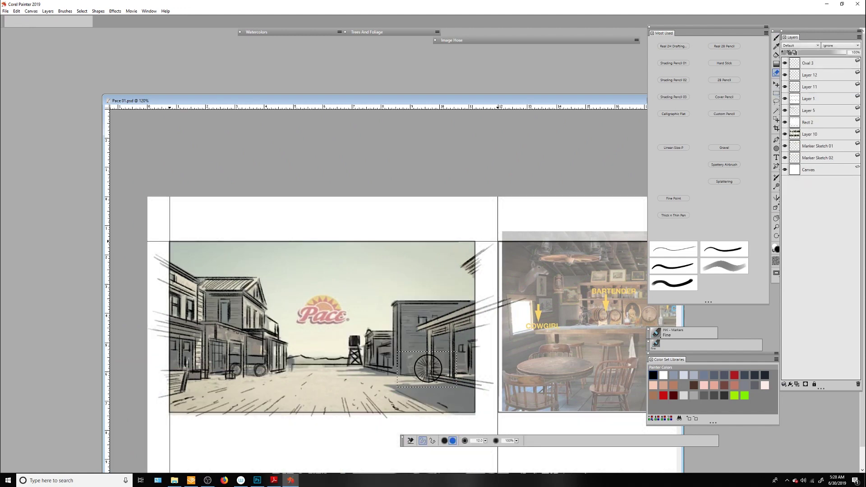
key("f")
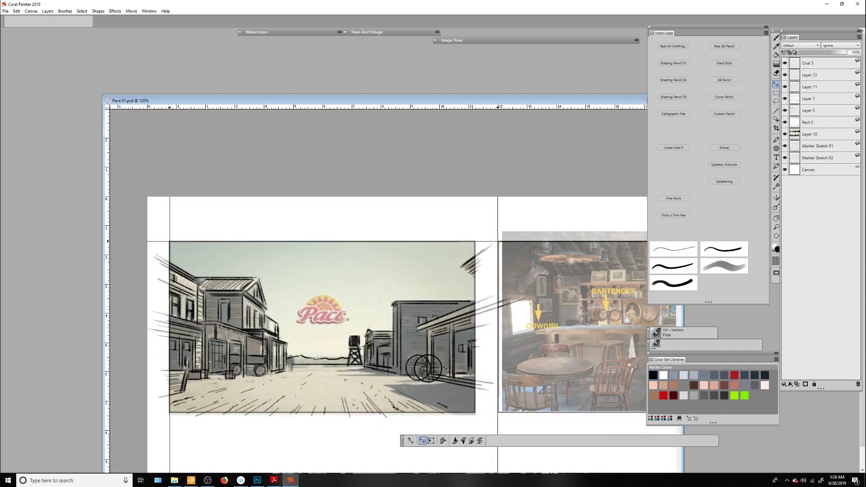
left_click(446, 369)
Paint the dark ground shadow in front of the right storefront with the Chisel brush
key("b")
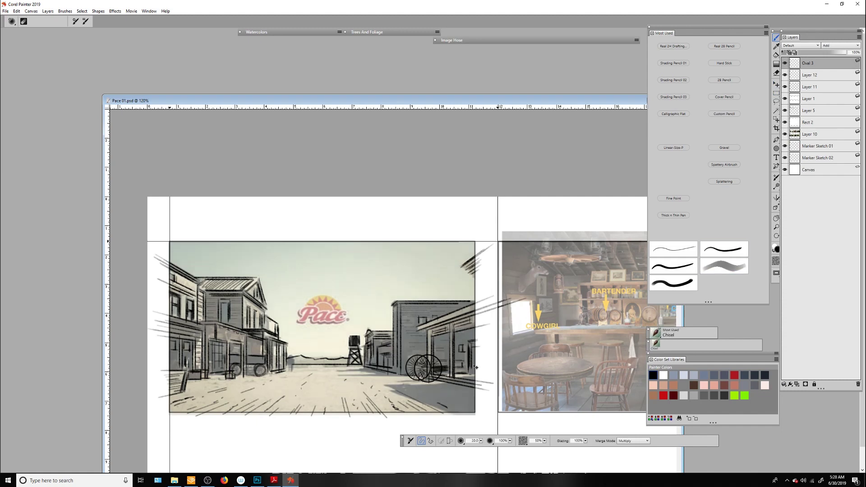
left_click_drag(401, 441, 459, 450)
key("ctrl+z")
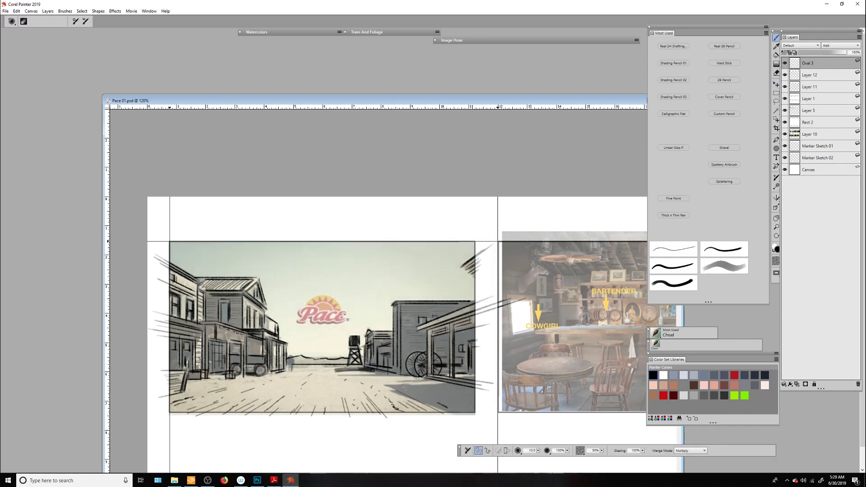
mouse_move(391, 384)
left_mouse_down()
mouse_move(492, 389)
mouse_move(469, 427)
left_mouse_up()
left_click_drag(413, 397, 501, 413)
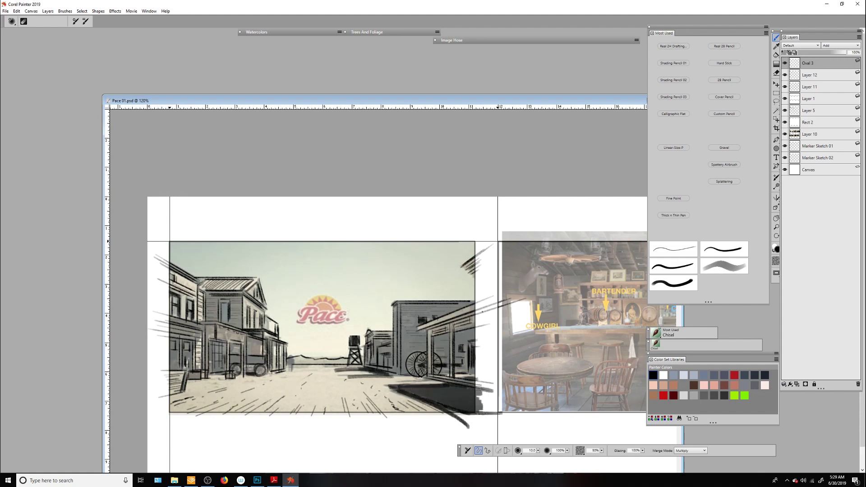
Darken the roof overhang and the base of the right storefront with shadow strokes
left_click_drag(481, 310, 428, 336)
left_click_drag(486, 377, 434, 391)
left_click_drag(430, 373, 399, 382)
Shade the windows, doorways and porches of the left buildings and the small distant building on the right
left_click_drag(216, 343, 219, 371)
left_click_drag(188, 340, 189, 368)
left_click_drag(176, 340, 170, 370)
mouse_move(225, 302)
left_mouse_down()
mouse_move(225, 324)
mouse_move(255, 332)
left_mouse_up()
mouse_move(246, 336)
left_mouse_down()
mouse_move(264, 343)
mouse_move(250, 356)
left_mouse_up()
left_click_drag(270, 344, 281, 347)
left_click_drag(258, 341, 260, 356)
left_click_drag(233, 343, 235, 357)
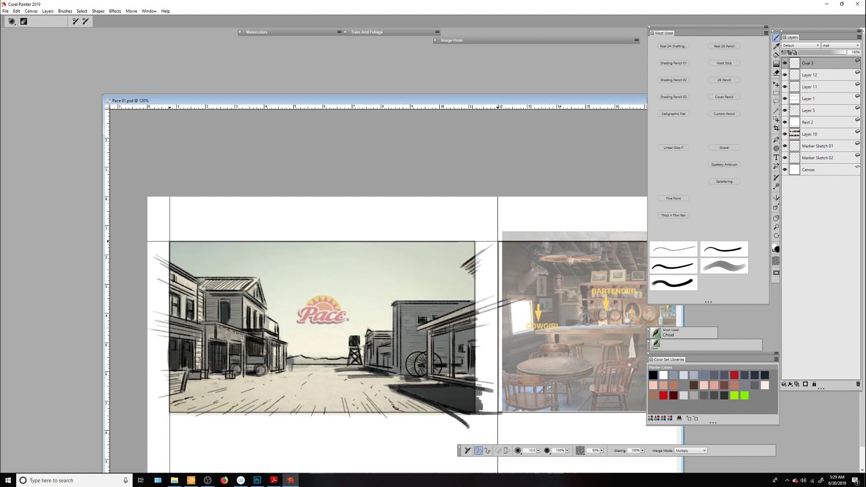
left_click_drag(172, 277, 174, 318)
left_click_drag(369, 343, 370, 364)
left_click_drag(366, 369, 399, 371)
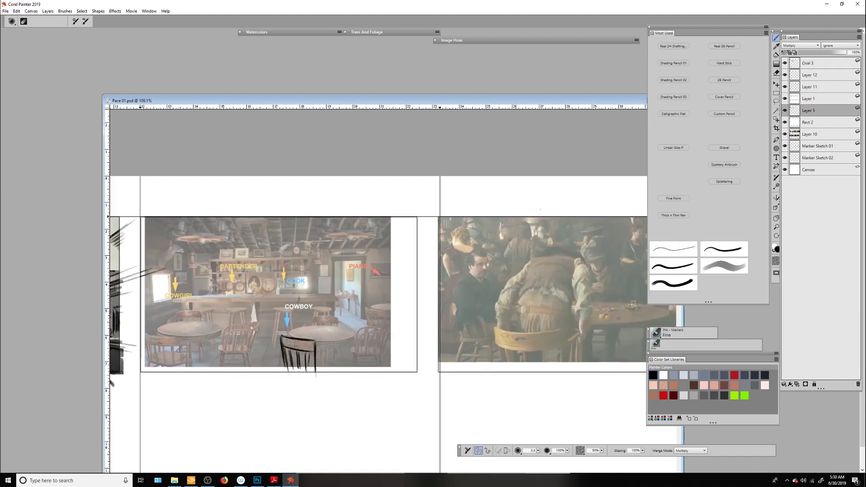
Sketch the cowboy seated in the foreground chair and his companion at the right table of the saloon panel
left_click_drag(298, 290, 302, 315)
left_click_drag(307, 314, 322, 338)
left_click_drag(305, 292, 310, 313)
mouse_move(296, 316)
left_mouse_down()
mouse_move(315, 328)
mouse_move(290, 338)
left_mouse_up()
left_click_drag(315, 321, 320, 354)
left_click_drag(321, 324, 328, 342)
left_click_drag(317, 345, 326, 362)
Sketch the piano with its player and the figures around the far side of the saloon's right table
left_click_drag(369, 282, 369, 311)
mouse_move(367, 279)
left_mouse_down()
mouse_move(419, 277)
mouse_move(399, 291)
left_mouse_up()
left_click_drag(383, 295, 406, 301)
mouse_move(327, 296)
left_mouse_down()
mouse_move(324, 312)
mouse_move(334, 311)
left_mouse_up()
mouse_move(358, 299)
left_mouse_down()
mouse_move(354, 312)
mouse_move(363, 313)
left_mouse_up()
mouse_move(367, 315)
left_mouse_down()
mouse_move(354, 328)
mouse_move(361, 331)
left_mouse_up()
left_click_drag(364, 323, 375, 347)
left_click_drag(357, 324, 354, 349)
Sketch the seated figure at the saloon's left table and the larger seated figure near the centre
mouse_move(163, 291)
left_mouse_down()
mouse_move(160, 321)
mouse_move(159, 310)
left_mouse_up()
mouse_move(161, 310)
left_mouse_down()
mouse_move(178, 330)
mouse_move(149, 336)
left_mouse_up()
left_click_drag(176, 323, 180, 351)
left_click_drag(168, 354, 168, 379)
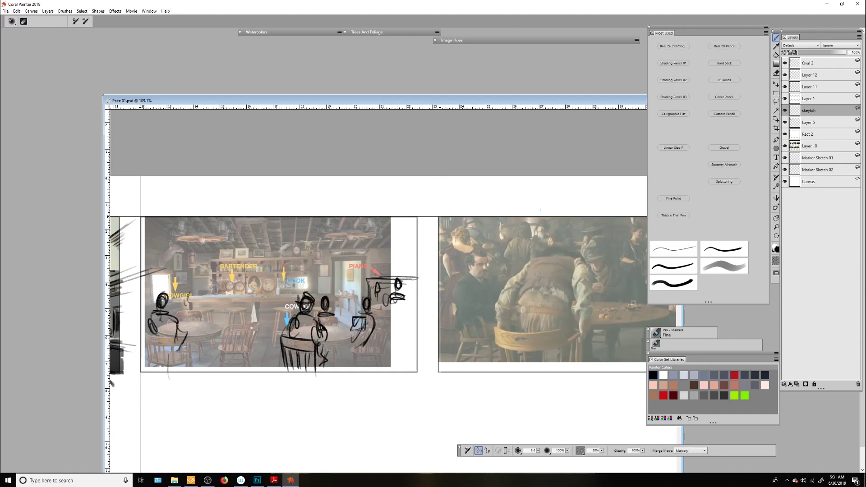
left_click_drag(239, 291, 212, 335)
left_click_drag(213, 337, 199, 370)
left_click_drag(247, 314, 234, 339)
left_click_drag(243, 325, 212, 336)
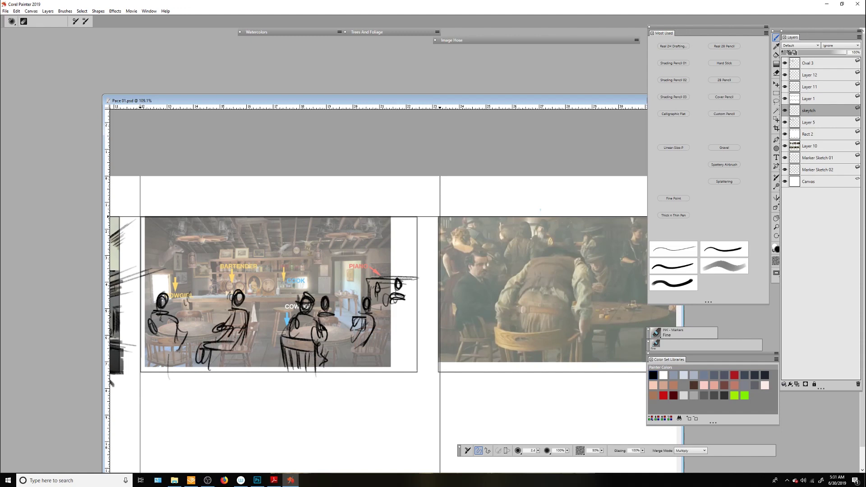
Try sketching a second figure behind the seated one at the saloon's left table
left_click_drag(183, 286, 194, 327)
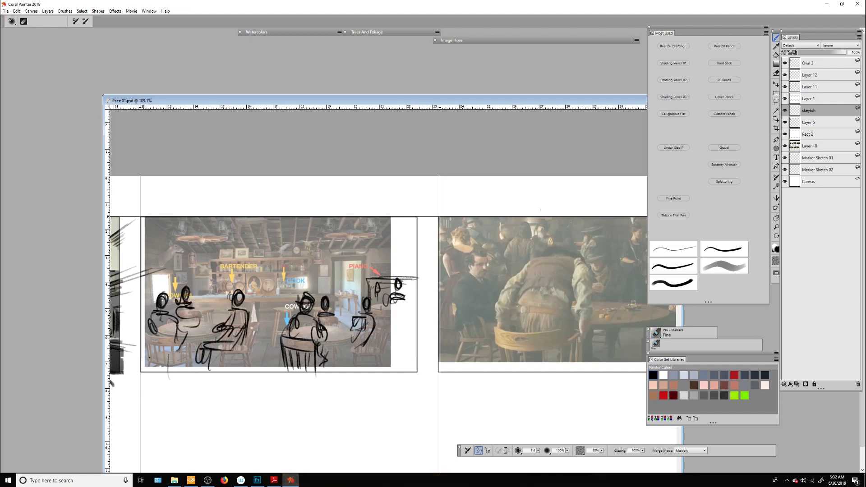
key("ctrl+z")
key("ctrl+z")
Sketch the standing cowgirl, the bartender, the counter, the cook's window and a standing figure in the saloon background
left_click_drag(179, 269, 181, 317)
left_click_drag(225, 270, 212, 297)
left_click_drag(221, 299, 190, 300)
left_click_drag(277, 293, 329, 290)
left_click_drag(322, 292, 341, 315)
Sketch the figures at the saloon panel's right edge and rough in the outlines of the tables
left_click_drag(404, 305, 404, 320)
left_click_drag(354, 348, 384, 334)
left_click_drag(402, 301, 409, 316)
mouse_move(393, 320)
left_mouse_down()
mouse_move(415, 339)
mouse_move(413, 354)
left_mouse_up()
left_click_drag(343, 357, 379, 348)
left_click_drag(316, 343, 355, 324)
left_click_drag(180, 321, 221, 338)
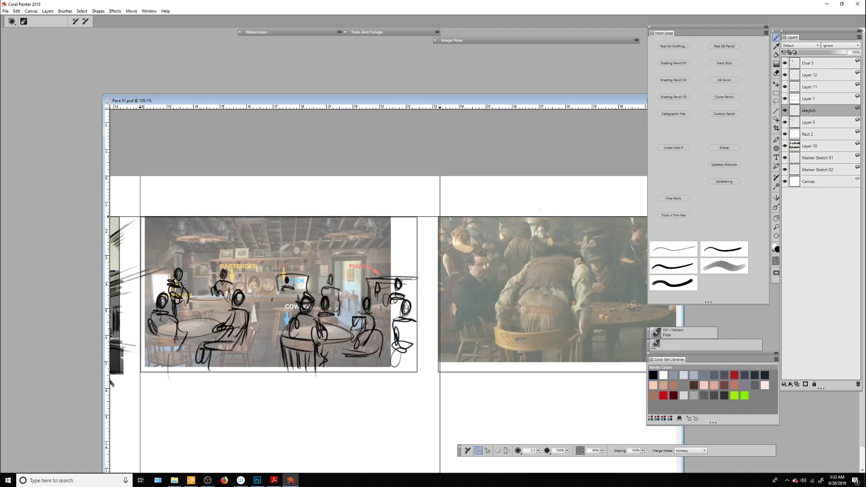
Check the storyboard PDF in Adobe Reader and return to Corel Painter to sketch the cowboy's chair back in the third panel
left_click(274, 480)
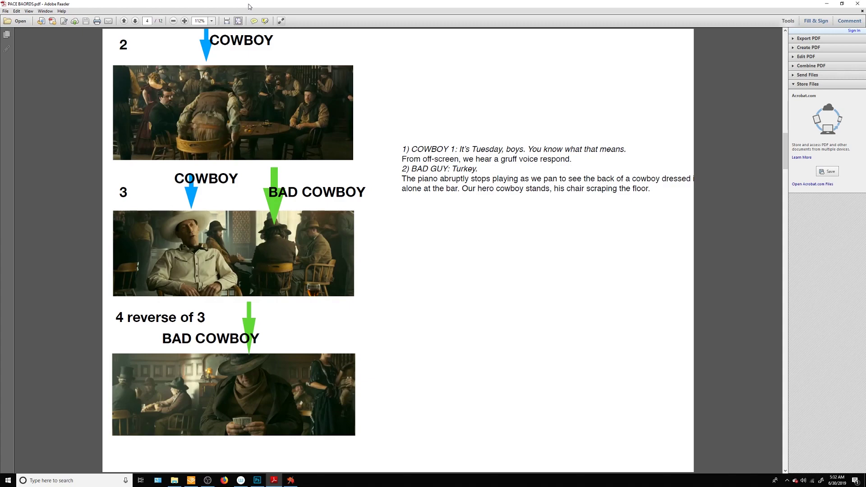
left_click(291, 480)
mouse_move(382, 383)
left_mouse_down()
mouse_move(294, 379)
mouse_move(294, 394)
left_mouse_up()
left_click_drag(295, 394, 233, 394)
mouse_move(185, 327)
left_mouse_down()
mouse_move(152, 399)
mouse_move(149, 389)
mouse_move(170, 378)
mouse_move(153, 404)
left_mouse_up()
left_click(428, 262, "alt")
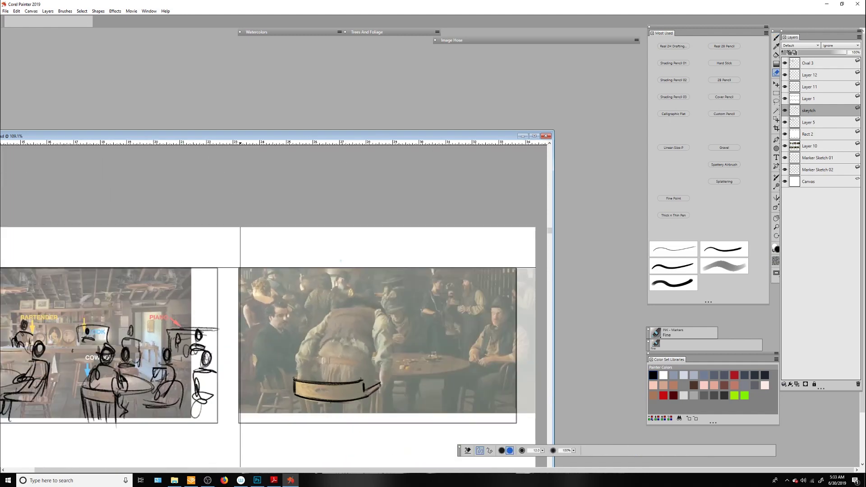
Paste the reference cutout of the seated bad cowboy and position it over the standing man in the third panel
key("b")
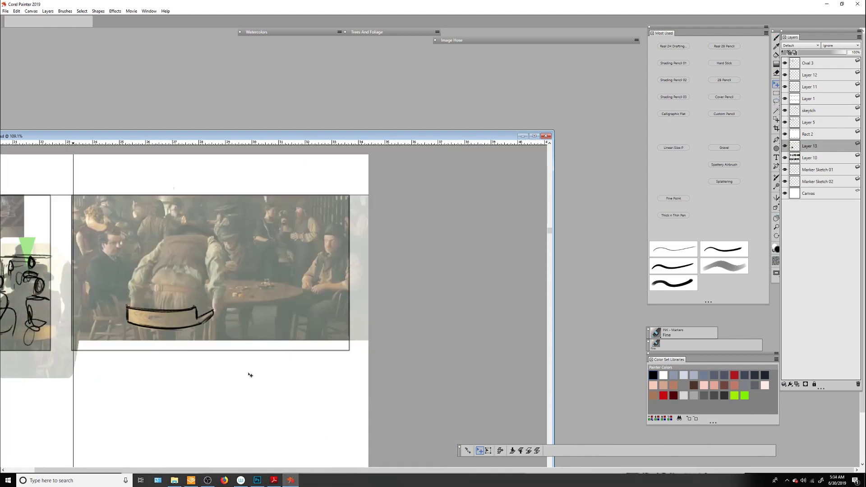
key("ctrl+v")
left_click_drag(312, 329, 217, 353)
key("b")
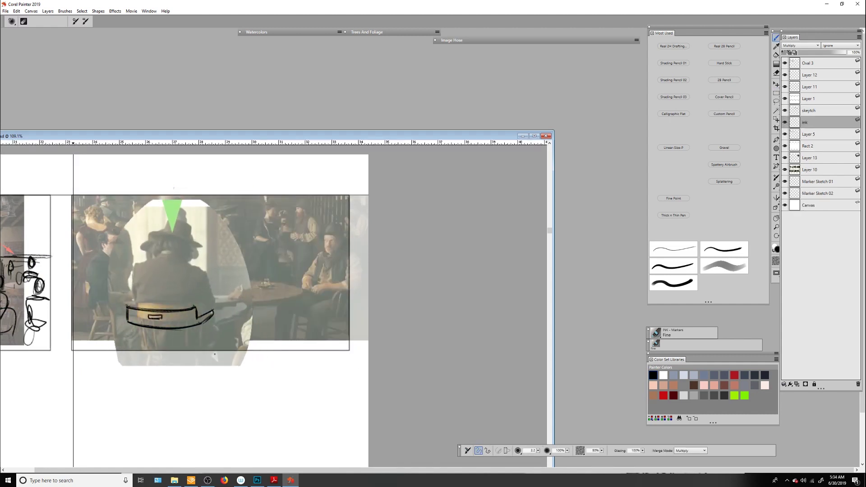
Rough in the seated cowboy's hat, collar and shoulder line on the ink layer over the pasted cutout
left_click_drag(161, 245, 187, 255)
left_click_drag(180, 258, 204, 269)
left_click_drag(149, 241, 167, 252)
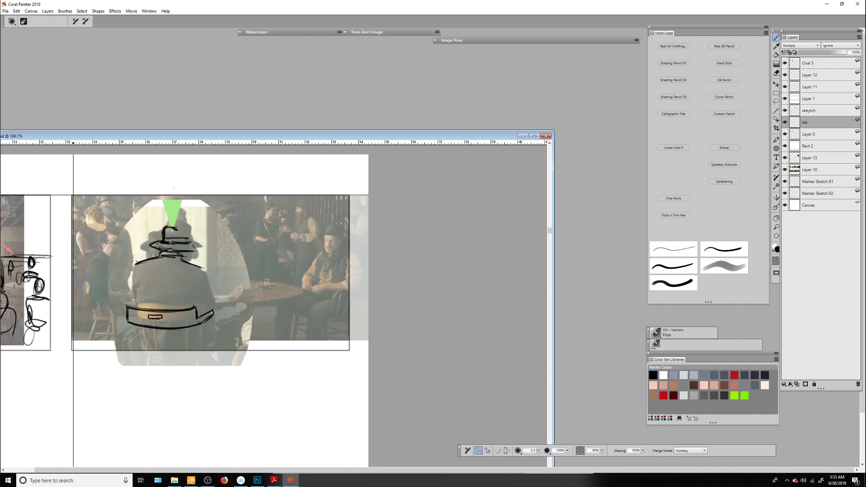
Sketch the seated cowboy's hat crown and wide brim on the skeytch layer
left_click_drag(37, 376, 219, 395)
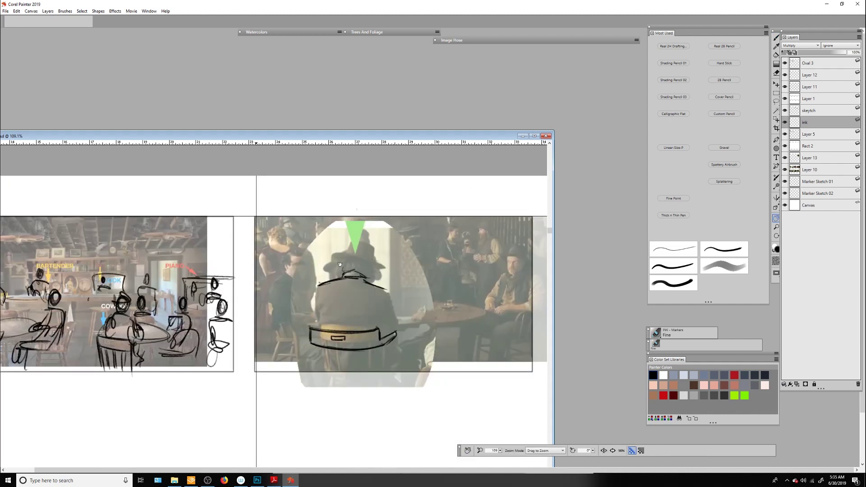
key("b")
left_click_drag(347, 244, 383, 270)
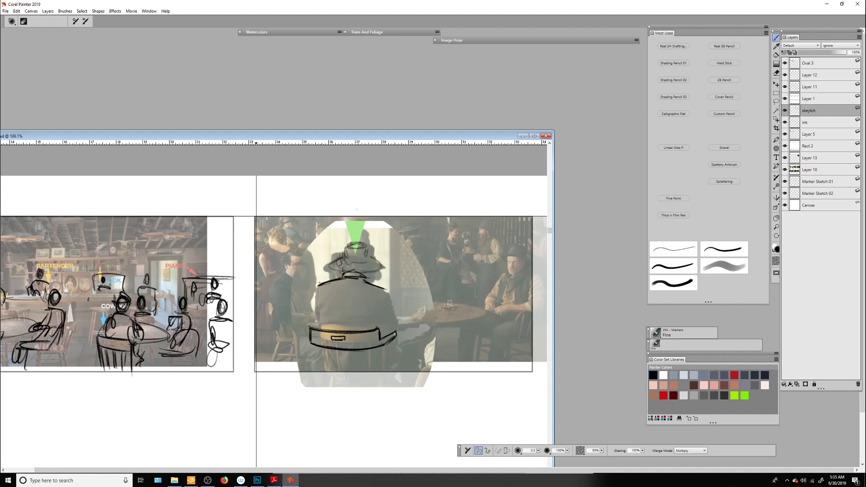
left_click_drag(322, 257, 381, 273)
left_click_drag(343, 293, 366, 303)
left_click_drag(330, 257, 381, 275)
left_click_drag(369, 257, 384, 278)
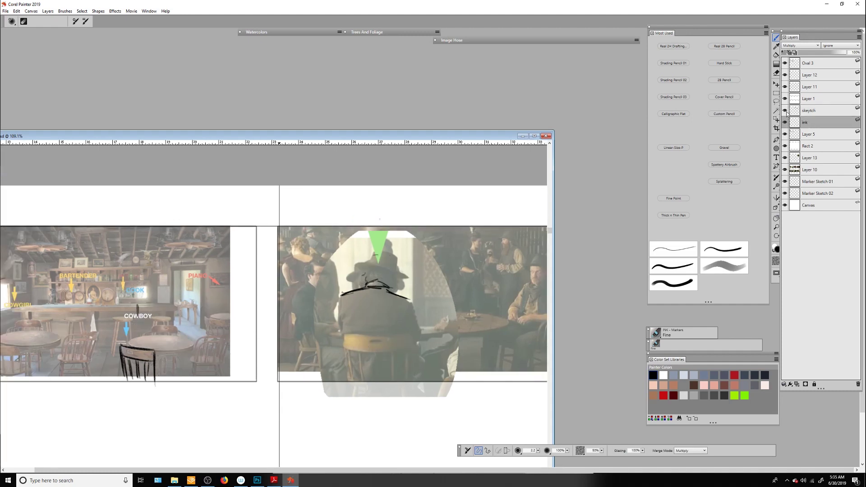
Show the skeytch layer, select it and add a new layer above it
left_click(821, 123)
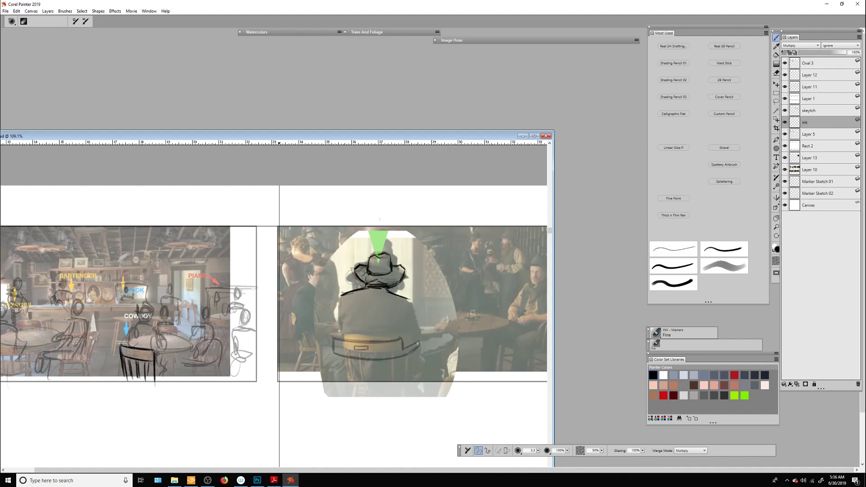
left_click(786, 111)
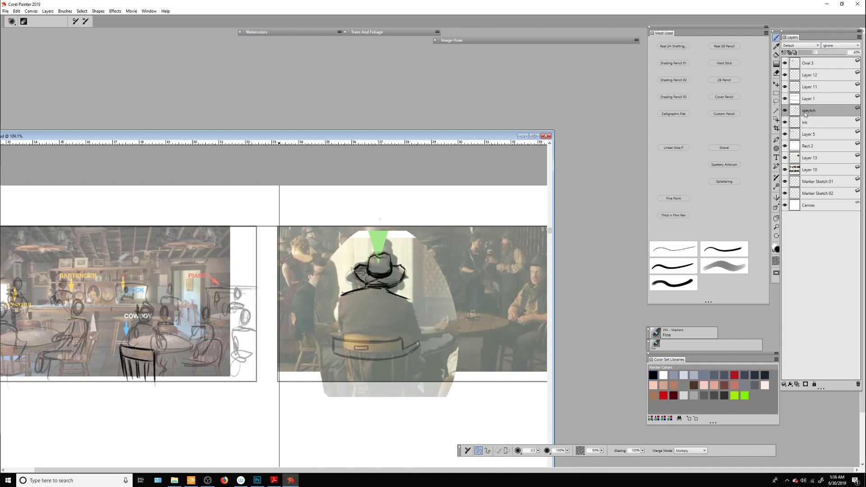
key("f")
key("ctrl+shift+n")
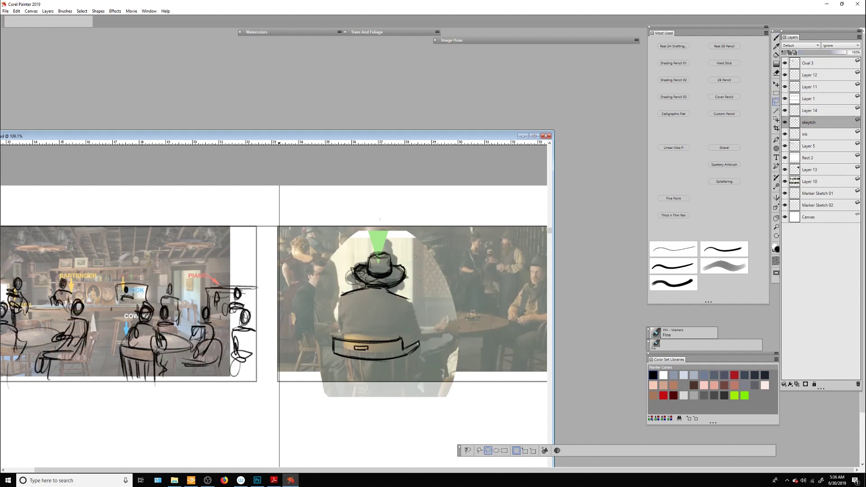
Ink the seated cowboy's jacket sides, arms and chair-back spindles on the ink layer
key("b")
left_click(808, 134)
left_click_drag(345, 300, 336, 341)
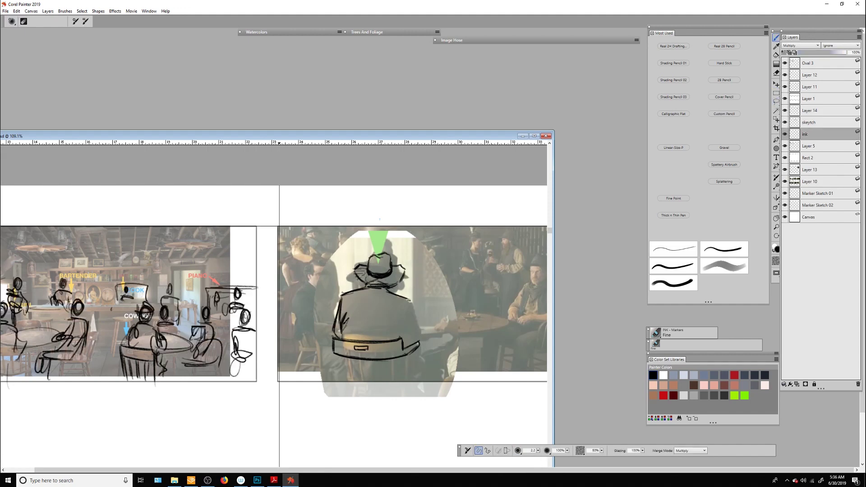
left_click_drag(403, 300, 426, 347)
left_click_drag(350, 359, 353, 382)
left_click_drag(392, 360, 392, 385)
left_click_drag(406, 357, 422, 384)
left_click_drag(346, 360, 357, 386)
left_click_drag(413, 353, 410, 373)
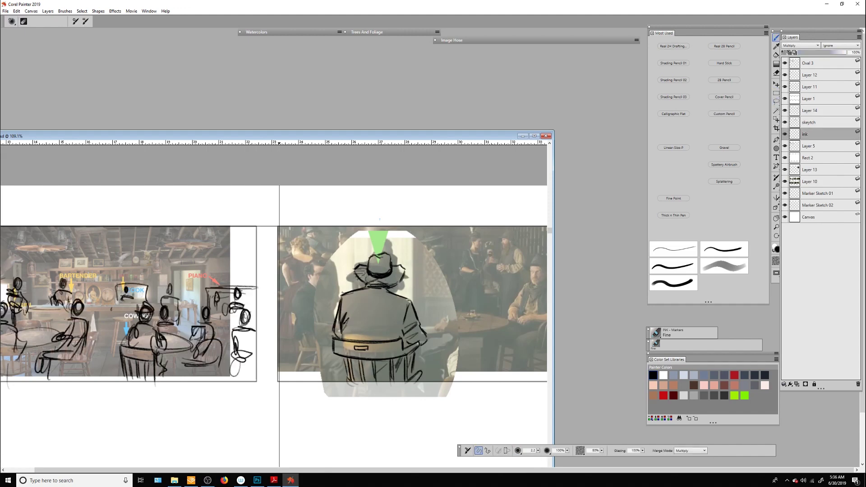
Hide the pasted cutout on Layer 13 and ink the right-hand card player's hat, neckerchief, vest and arms
left_click(785, 170)
scroll(275, 307, "right", 3)
scroll(505, 293, "up", 3)
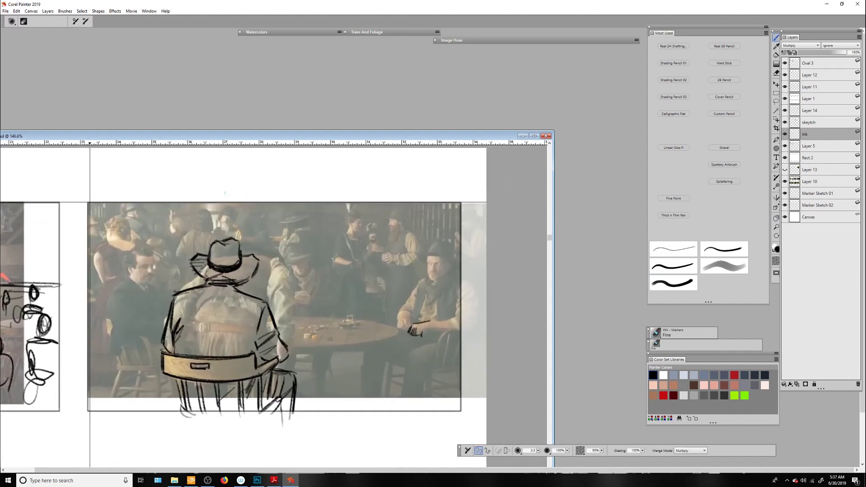
left_click_drag(428, 276, 451, 300)
mouse_move(451, 257)
left_mouse_down()
mouse_move(458, 270)
mouse_move(454, 244)
left_mouse_up()
mouse_move(425, 294)
left_mouse_down()
mouse_move(420, 318)
mouse_move(456, 332)
left_mouse_up()
left_click_drag(461, 293, 455, 322)
left_click_drag(451, 282, 467, 278)
left_click_drag(413, 282, 406, 316)
left_click_drag(397, 315, 408, 330)
left_click_drag(404, 286, 415, 309)
Ink the right-hand player's legs and chair plus the glass and small items on the table
left_click_drag(436, 294, 436, 321)
left_click_drag(440, 334, 438, 368)
mouse_move(460, 330)
left_mouse_down()
mouse_move(451, 368)
mouse_move(465, 365)
mouse_move(422, 399)
left_mouse_up()
mouse_move(402, 377)
left_mouse_down()
mouse_move(404, 405)
mouse_move(424, 412)
mouse_move(380, 402)
left_mouse_up()
left_click_drag(361, 379, 361, 410)
mouse_move(374, 359)
left_mouse_down()
mouse_move(367, 401)
mouse_move(402, 361)
left_mouse_up()
mouse_move(345, 312)
left_mouse_down()
mouse_move(355, 322)
mouse_move(328, 340)
left_mouse_up()
left_click_drag(359, 327, 380, 330)
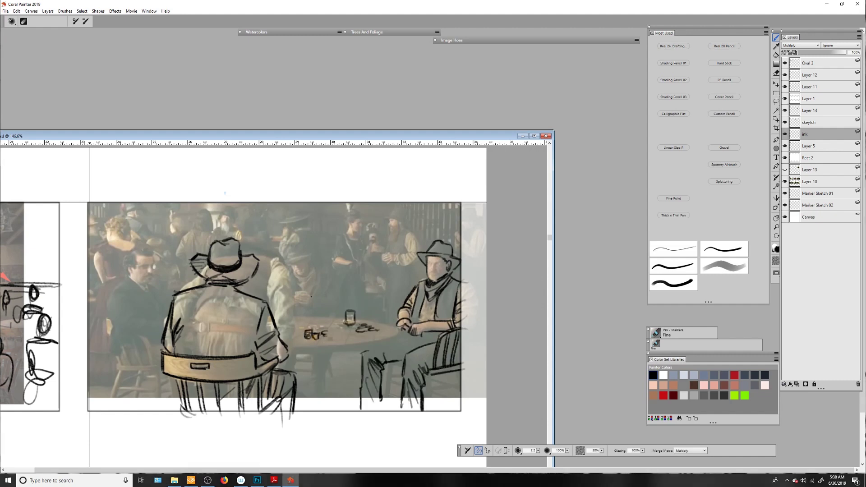
Ink the middle card player's hat, face, coat and hands holding the cards
left_click_drag(299, 294, 313, 301)
left_click_drag(276, 293, 289, 309)
left_click_drag(287, 285, 307, 292)
left_click_drag(282, 261, 316, 256)
mouse_move(286, 259)
left_mouse_down()
mouse_move(299, 247)
mouse_move(318, 284)
left_mouse_up()
mouse_move(312, 270)
left_mouse_down()
mouse_move(334, 278)
mouse_move(336, 310)
left_mouse_up()
Ink the round tabletop, the middle player's legs and the chair legs beneath the table
left_click_drag(331, 304, 279, 341)
mouse_move(276, 318)
left_mouse_down()
mouse_move(342, 315)
mouse_move(403, 332)
mouse_move(277, 345)
mouse_move(315, 387)
left_mouse_up()
mouse_move(330, 354)
left_mouse_down()
mouse_move(333, 388)
mouse_move(310, 410)
left_mouse_up()
left_click_drag(328, 352, 326, 394)
left_click_drag(389, 361, 394, 415)
left_click_drag(428, 373, 431, 420)
mouse_move(458, 373)
left_mouse_down()
mouse_move(459, 410)
mouse_move(456, 377)
left_mouse_up()
left_click_drag(393, 389, 411, 382)
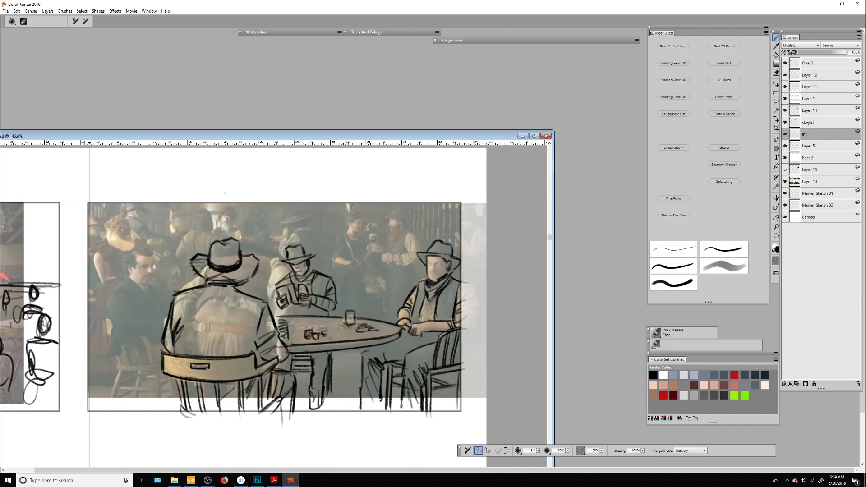
Ink the left-hand card player's hair, mustached face, jacket and bent arm
mouse_move(137, 255)
left_mouse_down()
mouse_move(127, 275)
mouse_move(156, 249)
left_mouse_up()
mouse_move(154, 258)
left_mouse_down()
mouse_move(152, 284)
mouse_move(123, 289)
left_mouse_up()
mouse_move(136, 284)
left_mouse_down()
mouse_move(114, 309)
mouse_move(116, 327)
left_mouse_up()
mouse_move(122, 311)
left_mouse_down()
mouse_move(159, 330)
mouse_move(174, 299)
left_mouse_up()
mouse_move(173, 294)
left_mouse_down()
mouse_move(187, 281)
mouse_move(175, 285)
left_mouse_up()
Ink the left-hand player's wooden chair with its spindled back, seat, legs and rungs
mouse_move(115, 329)
left_mouse_down()
mouse_move(158, 361)
mouse_move(118, 363)
left_mouse_up()
mouse_move(116, 333)
left_mouse_down()
mouse_move(156, 374)
mouse_move(106, 413)
left_mouse_up()
left_click_drag(156, 373, 159, 417)
left_click_drag(116, 392, 175, 380)
left_click_drag(133, 393, 135, 412)
left_click_drag(139, 371, 139, 389)
left_click_drag(128, 352, 166, 360)
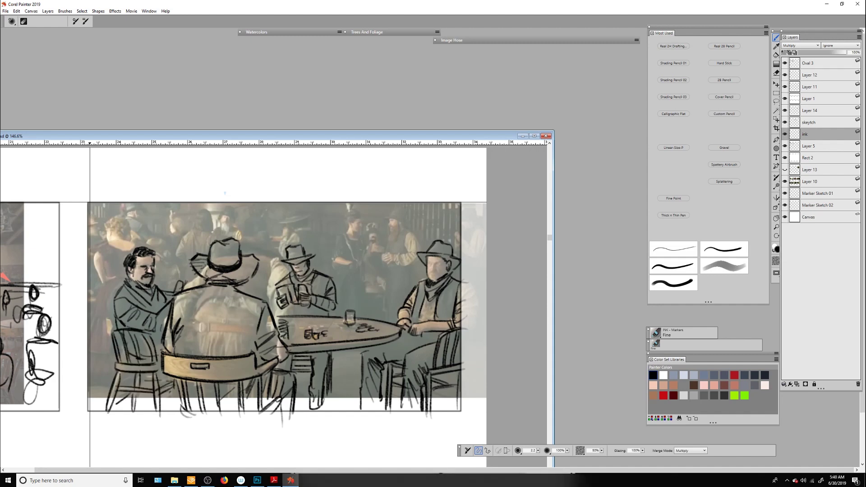
Add detail strokes to the middle player's sleeve and the right-hand player's hands and trousers
left_click_drag(271, 291, 275, 311)
left_click_drag(274, 308, 288, 320)
left_click_drag(301, 305, 302, 316)
left_click_drag(412, 338, 426, 348)
left_click_drag(430, 332, 432, 343)
left_click_drag(397, 338, 406, 351)
left_click_drag(359, 348, 375, 392)
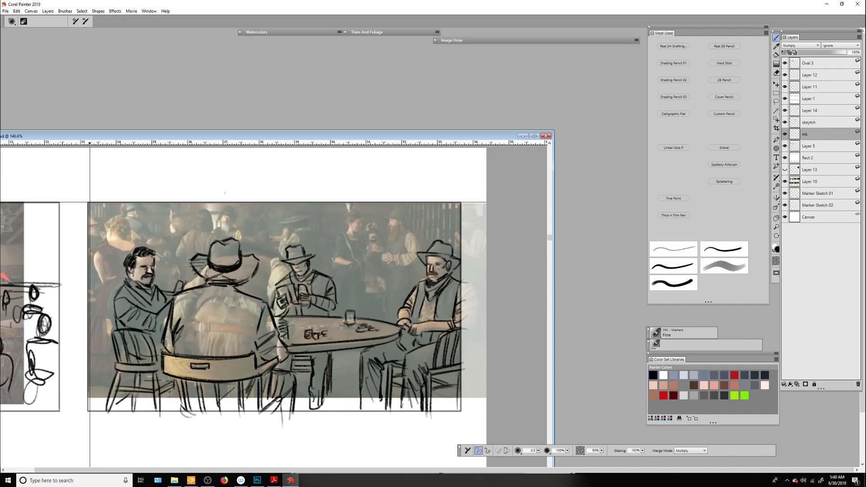
Shade the legs, chairs and floor shadow under the table on Layer 14 with the Chisel brush
key("ctrl+minus")
left_click(810, 111)
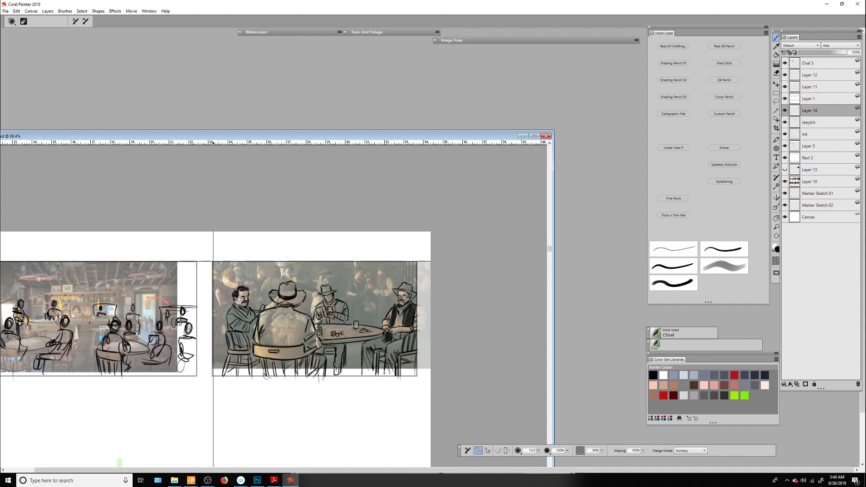
left_click_drag(396, 347, 397, 381)
left_click_drag(380, 349, 381, 382)
left_click_drag(317, 345, 344, 353)
mouse_move(334, 346)
left_mouse_down()
mouse_move(336, 376)
mouse_move(352, 366)
left_mouse_up()
left_click_drag(327, 364, 384, 377)
left_click_drag(363, 370, 356, 379)
left_click_drag(261, 357, 316, 374)
Deepen the dark areas of the left and middle card players' clothing on the ink layer
left_click(805, 134)
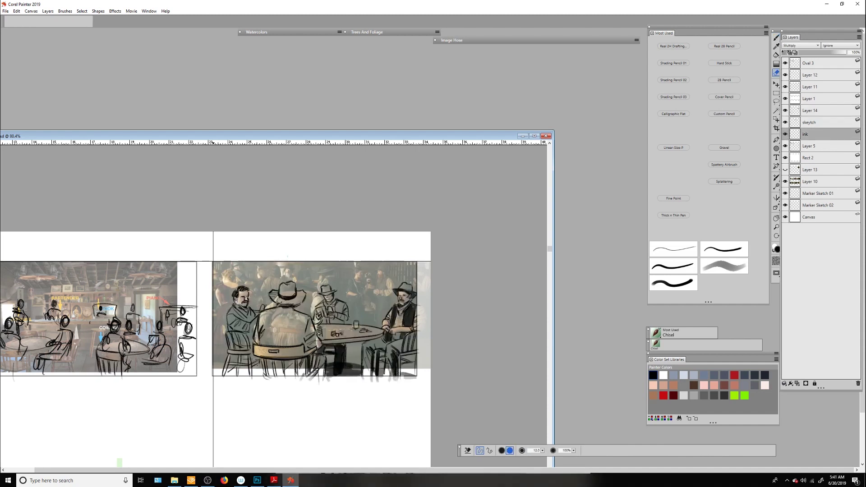
mouse_move(244, 310)
left_mouse_down()
mouse_move(230, 352)
mouse_move(279, 377)
left_mouse_up()
mouse_move(319, 303)
left_mouse_down()
mouse_move(339, 312)
mouse_move(322, 322)
left_mouse_up()
mouse_move(355, 293)
left_mouse_down()
mouse_move(350, 312)
mouse_move(365, 343)
left_mouse_up()
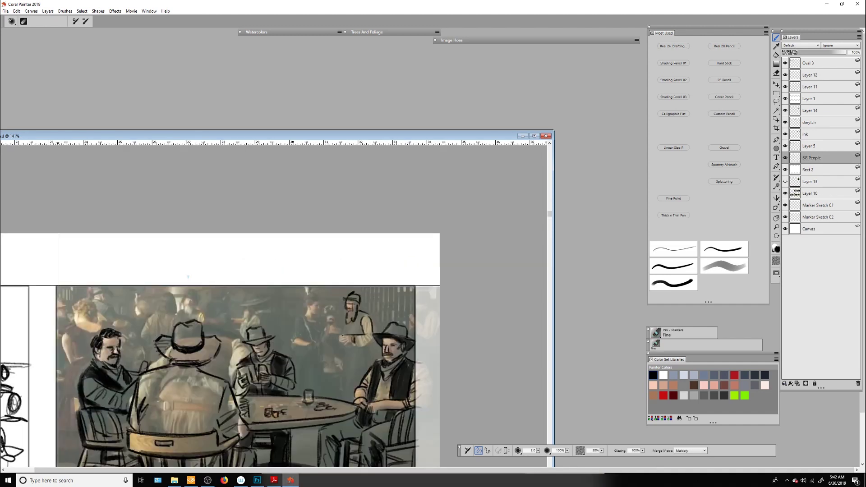
Ink the standing woman and her two companions behind the right-hand player on the BG People layer
mouse_move(307, 296)
left_mouse_down()
mouse_move(316, 311)
mouse_move(311, 333)
mouse_move(323, 321)
mouse_move(325, 348)
left_mouse_up()
mouse_move(338, 315)
left_mouse_down()
mouse_move(346, 345)
mouse_move(368, 356)
left_mouse_up()
mouse_move(300, 348)
left_mouse_down()
mouse_move(292, 388)
mouse_move(311, 390)
left_mouse_up()
left_click_drag(345, 349, 343, 397)
mouse_move(350, 359)
left_mouse_down()
mouse_move(364, 390)
mouse_move(346, 401)
left_mouse_up()
left_click_drag(331, 303, 332, 322)
left_click_drag(334, 354, 335, 384)
Ink the standing woman at the panel's left edge and the two figures behind the cowboy's hat
left_click_drag(167, 293, 168, 314)
mouse_move(81, 298)
left_mouse_down()
mouse_move(102, 318)
mouse_move(66, 362)
mouse_move(54, 438)
left_mouse_up()
left_click_drag(160, 311, 149, 324)
left_click_drag(149, 319, 142, 337)
mouse_move(174, 316)
left_mouse_down()
mouse_move(139, 343)
mouse_move(143, 358)
left_mouse_up()
mouse_move(161, 295)
left_mouse_down()
mouse_move(173, 311)
mouse_move(192, 316)
left_mouse_up()
Ink the bar counter edges and the wall lines behind the background figures
mouse_move(177, 324)
left_mouse_down()
mouse_move(207, 312)
mouse_move(242, 341)
left_mouse_up()
left_click_drag(271, 341, 292, 341)
left_click_drag(369, 312, 433, 313)
left_click_drag(372, 340, 371, 361)
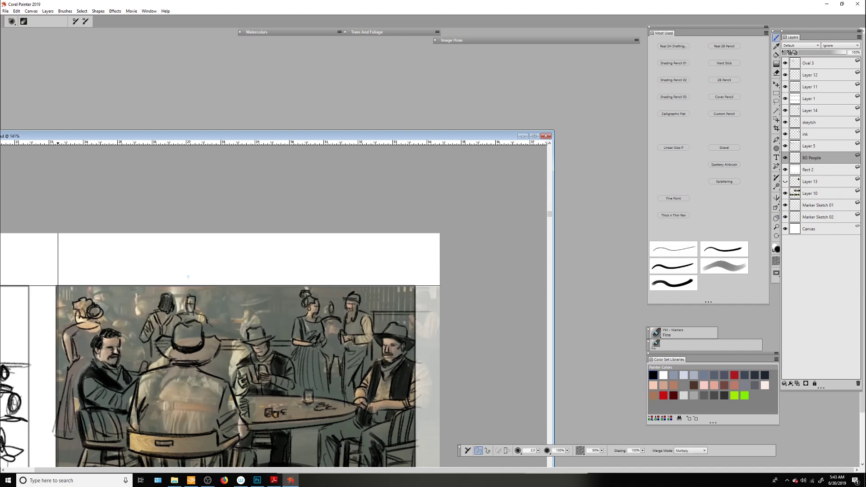
left_click_drag(413, 314, 415, 334)
left_click_drag(370, 279, 370, 309)
Ink the back-bar shelves and their rows of bottles between the background groups
mouse_move(241, 305)
left_mouse_down()
mouse_move(305, 262)
mouse_move(284, 260)
left_mouse_up()
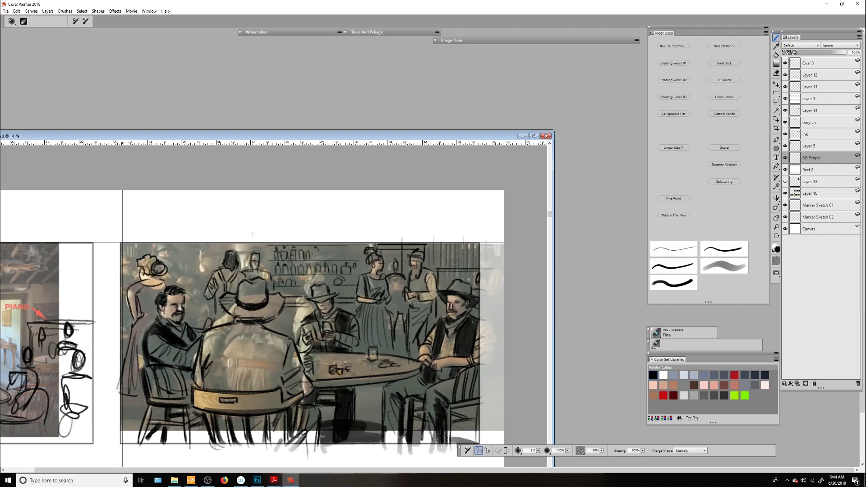
left_click_drag(263, 261, 368, 262)
left_click_drag(272, 245, 352, 245)
left_click_drag(274, 278, 322, 278)
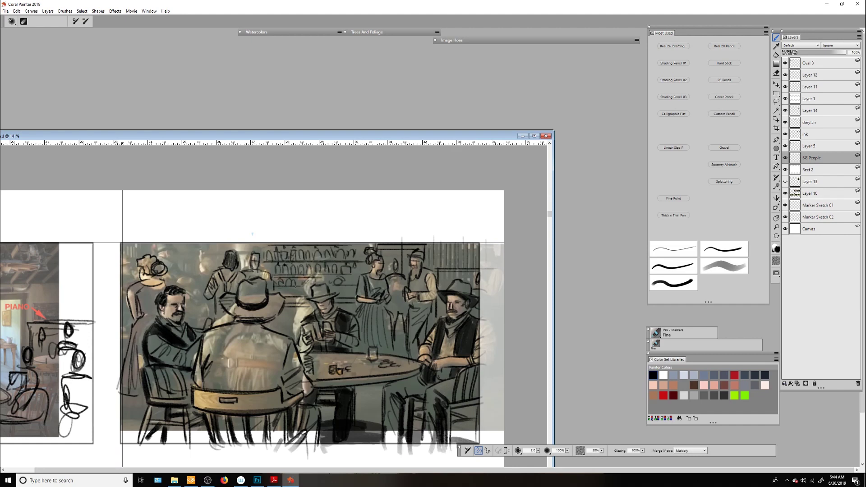
Ink the hatted background figure beside the woman on the left and the vertical planks on the bar front
left_click_drag(252, 235, 429, 254)
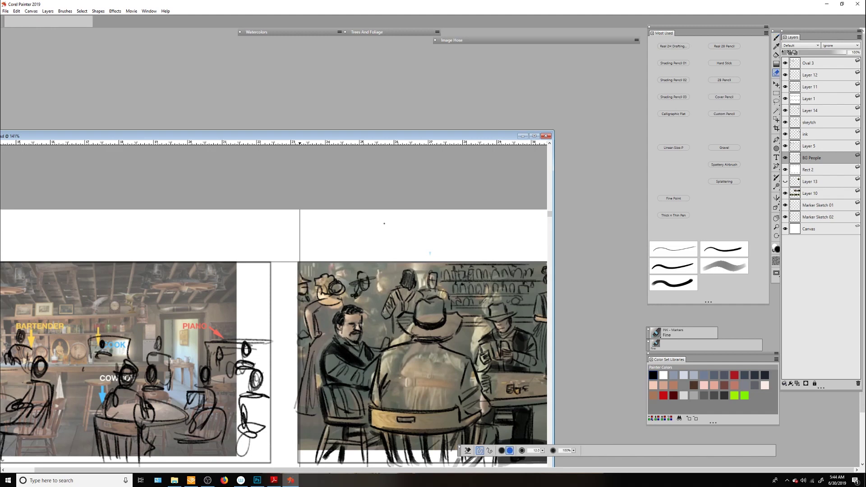
left_click_drag(359, 294, 385, 313)
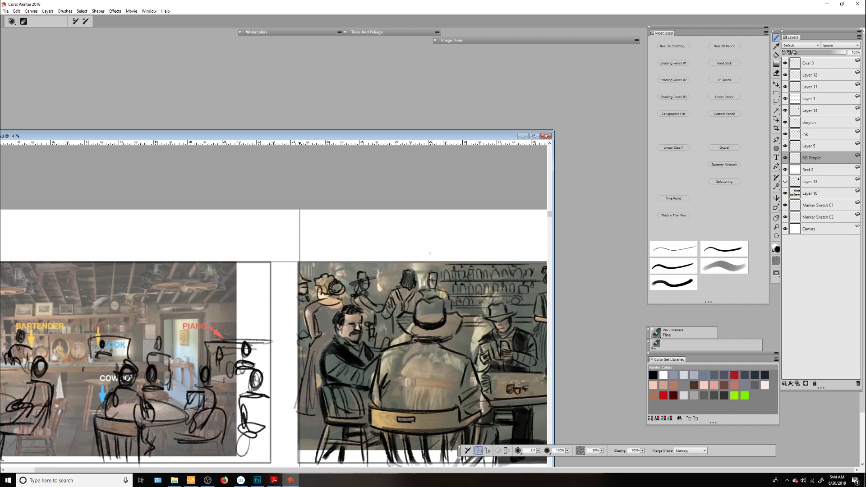
mouse_move(370, 264)
left_mouse_down()
mouse_move(469, 264)
mouse_move(513, 234)
mouse_move(329, 219)
left_mouse_up()
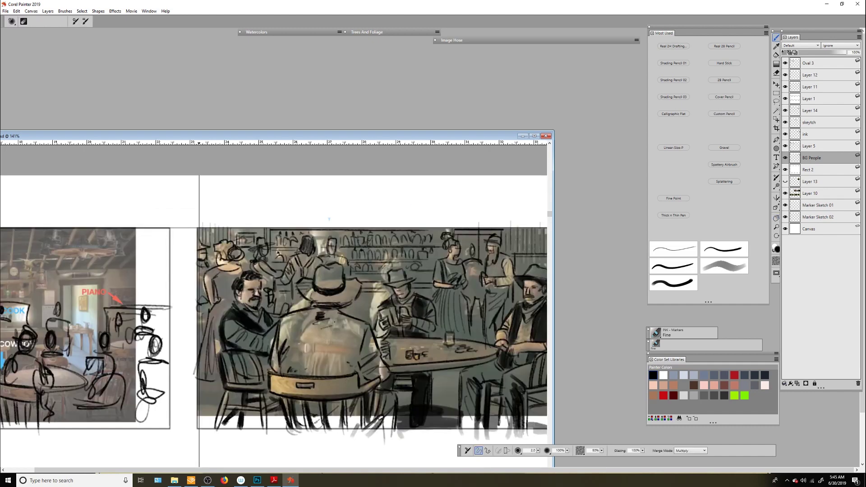
left_click_drag(351, 306, 351, 316)
left_click_drag(367, 297, 367, 321)
left_click_drag(371, 294, 371, 325)
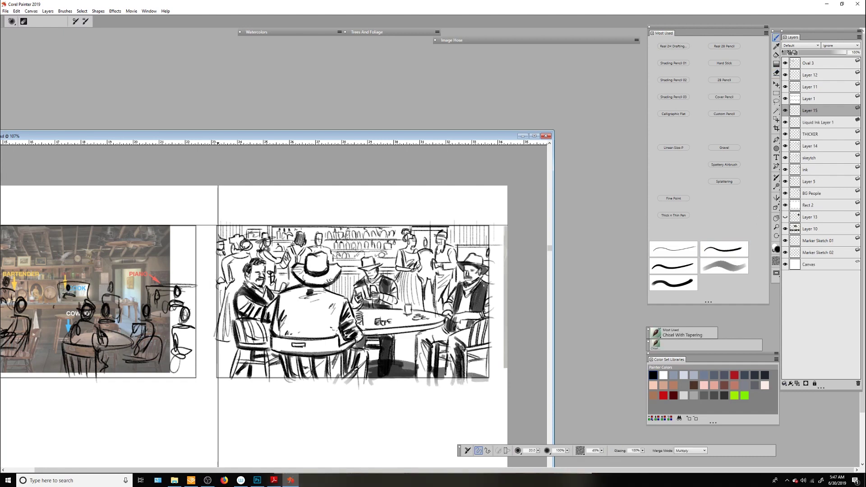
Add shading strokes to the cowboy's back, tabletop, trousers and chair on Layer 15 with Chisel With Tapering
left_click_drag(295, 330, 324, 305)
left_click_drag(272, 347, 441, 322)
left_click_drag(416, 381, 416, 332)
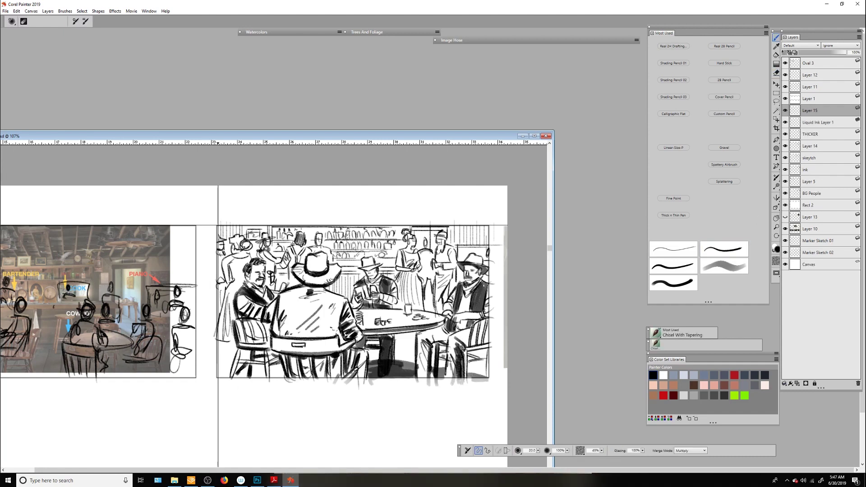
left_click_drag(363, 336, 444, 320)
left_click_drag(422, 366, 422, 341)
left_click_drag(426, 384, 433, 342)
mouse_move(451, 378)
left_mouse_down()
mouse_move(452, 344)
mouse_move(451, 354)
left_mouse_up()
left_click_drag(455, 378, 458, 348)
left_click_drag(471, 388, 479, 349)
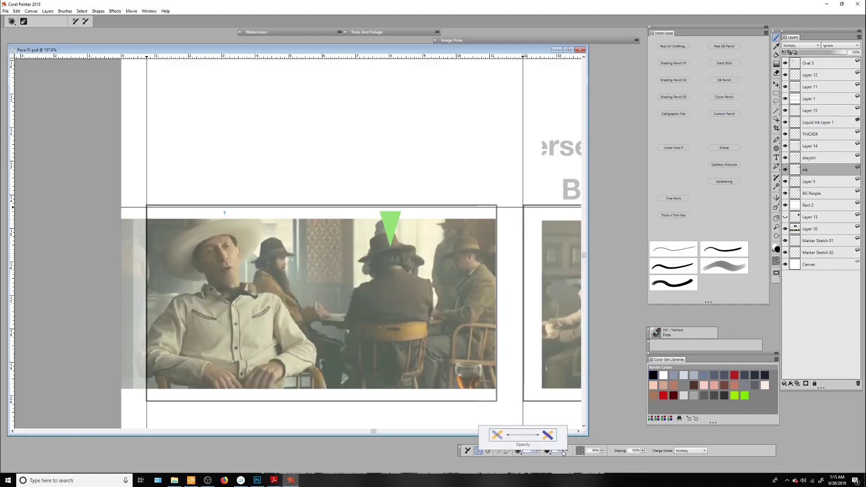
Ink the foreground cowboy's large white hat and mustached face in the next saloon panel on the ink layer
mouse_move(168, 273)
left_mouse_down()
mouse_move(176, 238)
mouse_move(260, 218)
mouse_move(239, 270)
left_mouse_up()
left_click_drag(187, 223, 187, 231)
left_click_drag(169, 273, 207, 282)
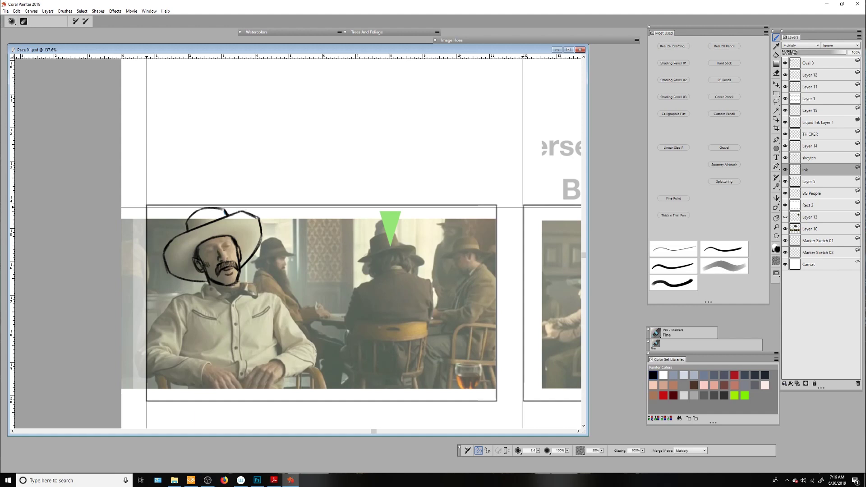
Ink the foreground cowboy's collar, shoulder line, shirt placket and folded hands
mouse_move(203, 298)
left_mouse_down()
mouse_move(244, 289)
mouse_move(160, 317)
left_mouse_up()
mouse_move(253, 305)
left_mouse_down()
mouse_move(271, 318)
mouse_move(235, 363)
left_mouse_up()
mouse_move(278, 361)
left_mouse_down()
mouse_move(248, 389)
mouse_move(258, 400)
left_mouse_up()
mouse_move(218, 380)
left_mouse_down()
mouse_move(213, 386)
mouse_move(234, 388)
left_mouse_up()
mouse_move(247, 375)
left_mouse_down()
mouse_move(233, 395)
mouse_move(244, 404)
left_mouse_up()
left_click_drag(210, 364, 230, 370)
left_click_drag(285, 359, 271, 383)
left_click_drag(269, 343, 313, 361)
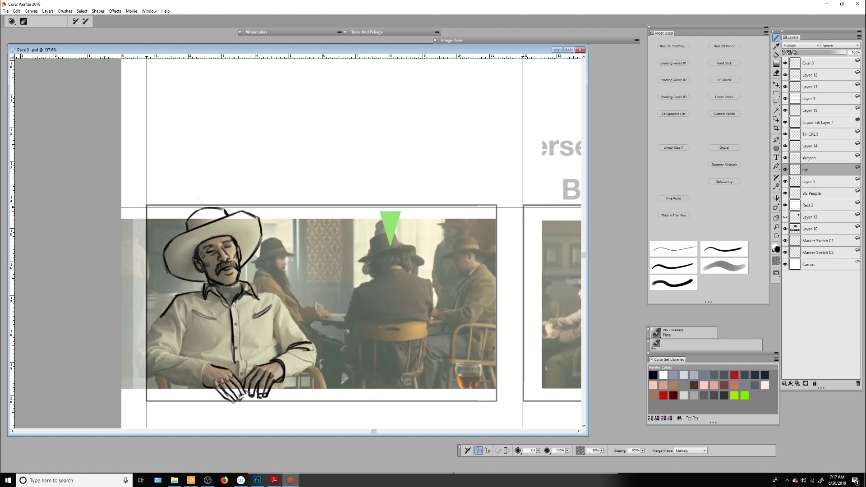
Ink the foreground cowboy's shirt sides, sleeves and fabric folds along with his curved chair arms
left_click_drag(282, 311, 277, 348)
left_click_drag(298, 293, 289, 330)
mouse_move(149, 316)
left_mouse_down()
mouse_move(155, 341)
mouse_move(169, 334)
left_mouse_up()
left_click_drag(183, 305, 180, 349)
left_click_drag(181, 348, 268, 361)
left_click_drag(284, 341, 325, 404)
left_click_drag(284, 384, 282, 401)
left_click_drag(199, 387, 185, 404)
left_click_drag(279, 357, 310, 364)
left_click_drag(239, 307, 243, 361)
left_click_drag(237, 361, 280, 368)
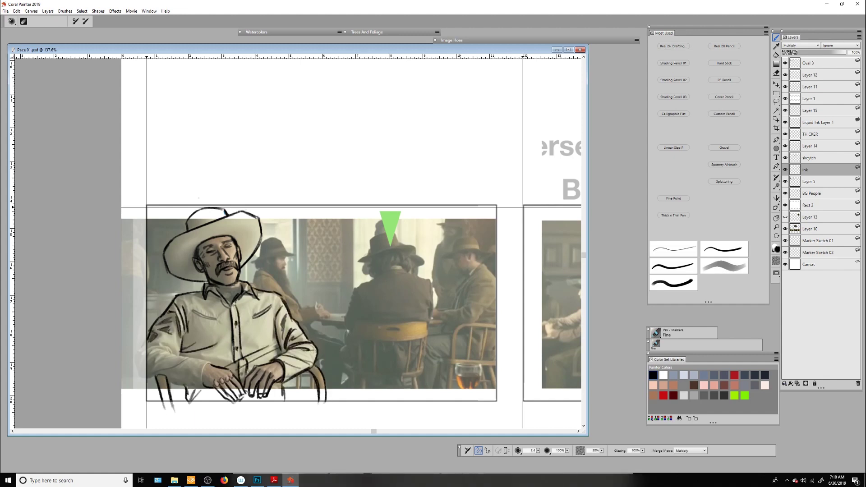
Add the foreground cowboy's sleeve folds, chair spindles and dark neck shadow
left_click_drag(196, 357, 236, 355)
mouse_move(149, 347)
left_mouse_down()
mouse_move(160, 371)
mouse_move(181, 366)
left_mouse_up()
left_click_drag(172, 357, 209, 388)
left_click_drag(280, 387, 293, 409)
left_click_drag(298, 372, 300, 409)
left_click_drag(228, 395, 198, 406)
left_click_drag(216, 285, 230, 298)
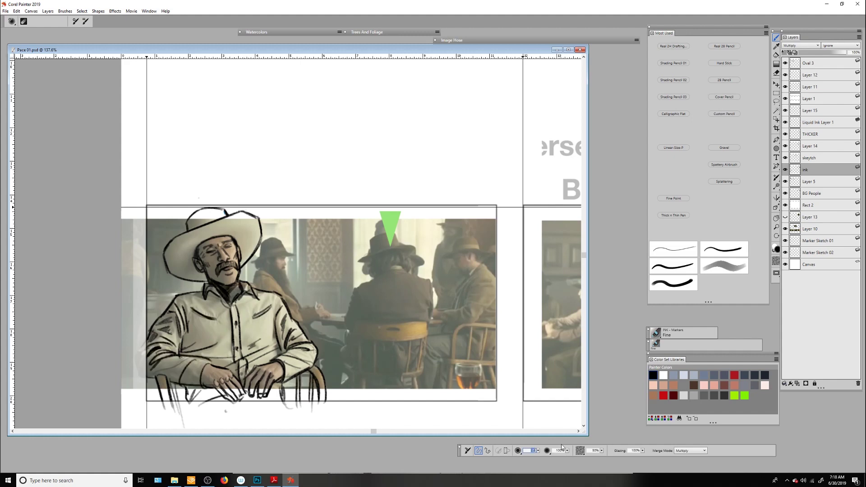
Ink the bad cowboy's hat, hair, shoulders and jacket sides from behind in the mirrored, rotated canvas view
mouse_move(389, 316)
left_mouse_down()
mouse_move(343, 352)
mouse_move(271, 357)
left_mouse_up()
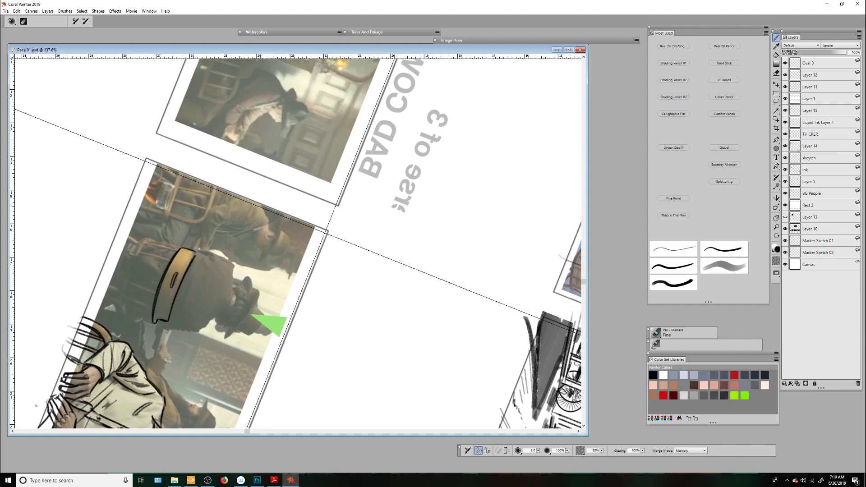
mouse_move(225, 289)
left_mouse_down()
mouse_move(250, 316)
mouse_move(250, 298)
left_mouse_up()
left_click_drag(251, 298, 357, 255)
mouse_move(355, 255)
left_mouse_down()
mouse_move(404, 248)
mouse_move(375, 236)
mouse_move(400, 255)
mouse_move(378, 249)
left_mouse_up()
left_click_drag(372, 258, 374, 266)
mouse_move(398, 260)
left_mouse_down()
mouse_move(403, 270)
mouse_move(347, 285)
left_mouse_up()
left_click_drag(407, 273, 439, 316)
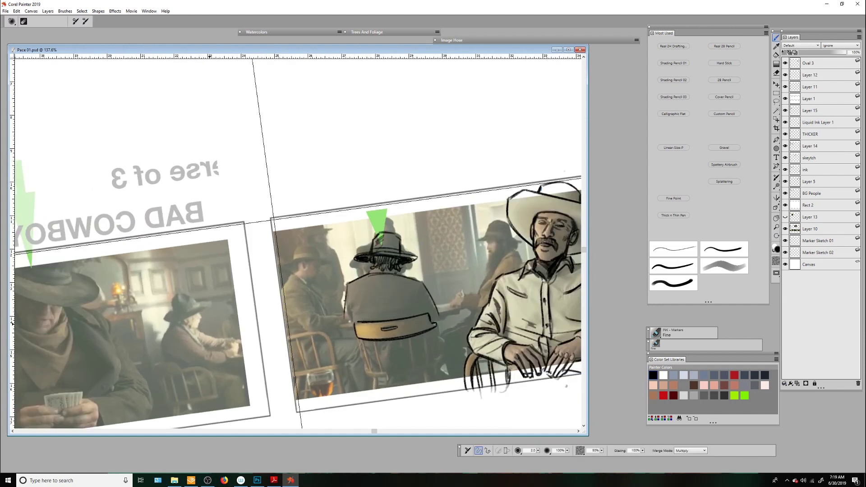
left_click_drag(352, 285, 344, 316)
left_click_drag(345, 316, 363, 338)
Reset the canvas rotation and hide the ink layer
double_click(777, 236)
left_click(785, 158)
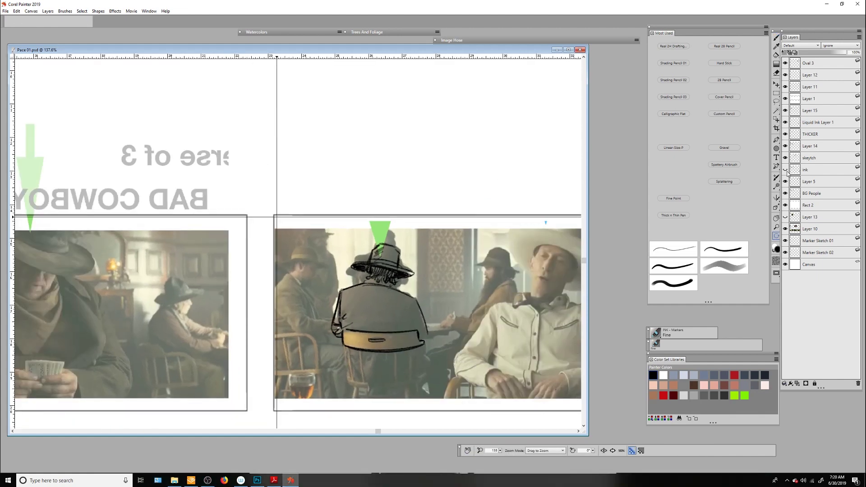
On Liquid Ink Layer 1, ink the back-view cowboy's chair spindles, seat and legs along with his trousers and boots
left_click(785, 158)
left_click(812, 122)
left_click(785, 170)
key("b")
left_click_drag(351, 344, 350, 382)
mouse_move(361, 350)
left_mouse_down()
mouse_move(362, 385)
mouse_move(377, 381)
left_mouse_up()
left_click_drag(411, 349, 410, 384)
left_click_drag(459, 189, 459, 93)
mouse_move(354, 246)
left_mouse_down()
mouse_move(384, 301)
mouse_move(322, 311)
mouse_move(347, 318)
left_mouse_up()
left_click_drag(370, 275, 383, 301)
left_click_drag(324, 294, 344, 313)
key("n")
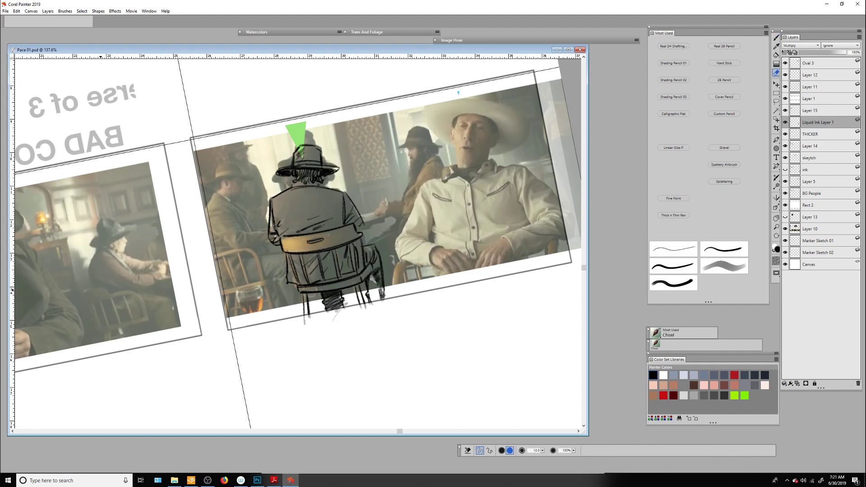
Ink the long-haired player's sleeve, forearm, upper body and hat at the far side of the card table
key("b")
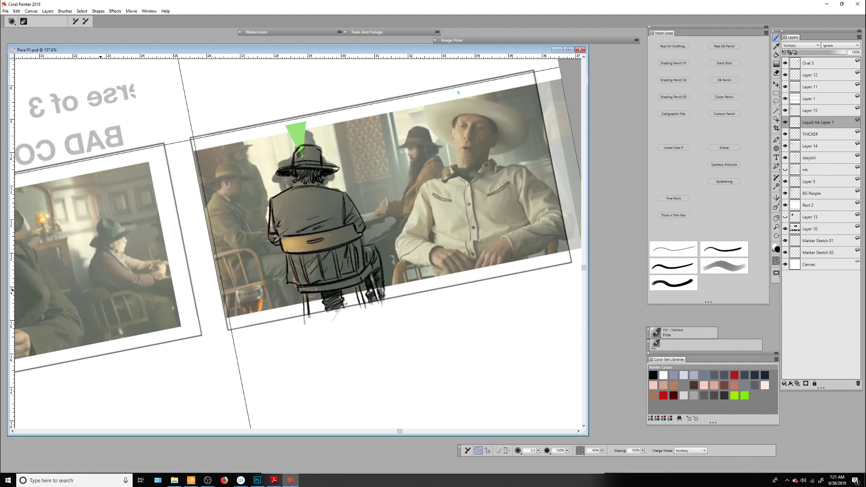
mouse_move(391, 203)
left_mouse_down()
mouse_move(374, 212)
mouse_move(429, 211)
left_mouse_up()
left_click_drag(420, 185, 445, 180)
left_click_drag(400, 215, 433, 195)
left_click_drag(442, 185, 436, 208)
mouse_move(395, 144)
left_mouse_down()
mouse_move(449, 148)
mouse_move(434, 133)
left_mouse_up()
Ink the opposite player's hat and bearded face, plus the long-haired player's hair and the table edge
mouse_move(203, 183)
left_mouse_down()
mouse_move(260, 179)
mouse_move(240, 170)
left_mouse_up()
left_click_drag(213, 181, 236, 190)
left_click_drag(225, 176, 248, 182)
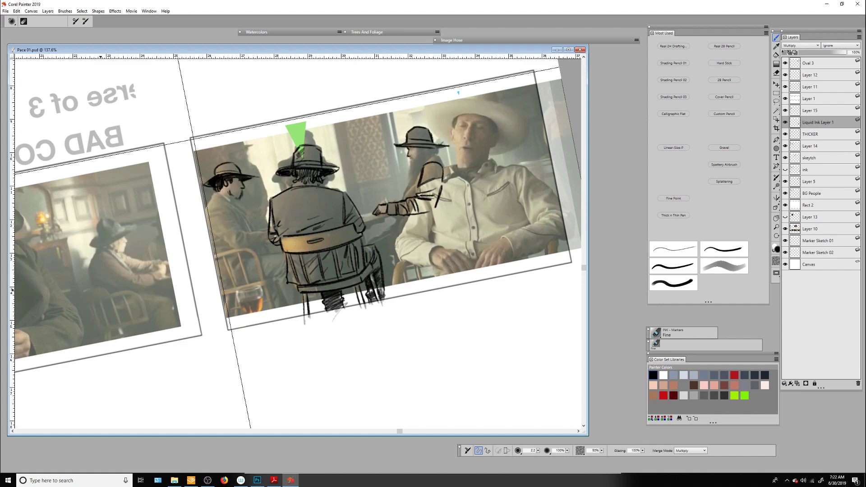
mouse_move(410, 149)
left_mouse_down()
mouse_move(413, 181)
mouse_move(440, 176)
mouse_move(380, 203)
left_mouse_up()
left_click_drag(393, 216, 361, 228)
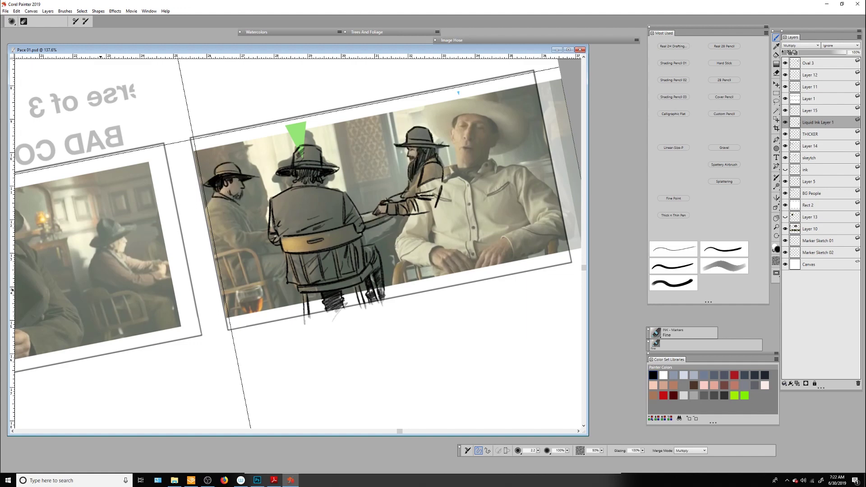
Ink the spindle-back chair of the short-haired player, including its curved back, seat and legs
left_click_drag(255, 247, 278, 252)
key("e")
mouse_move(469, 275)
left_mouse_down()
mouse_move(454, 293)
mouse_move(447, 271)
left_mouse_up()
key("b")
left_click_drag(253, 262, 268, 286)
left_click_drag(212, 259, 255, 276)
left_click_drag(226, 286, 277, 310)
left_click_drag(239, 264, 217, 303)
left_click_drag(237, 307, 248, 341)
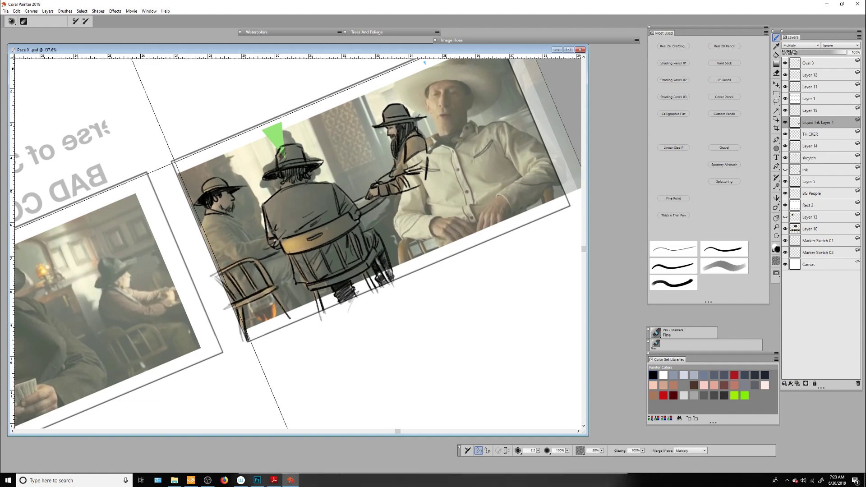
Ink the short-haired player's jacket, sleeve, trouser folds and remaining chair details
left_click_drag(273, 293, 296, 321)
left_click_drag(248, 267, 250, 296)
mouse_move(202, 221)
left_mouse_down()
mouse_move(243, 261)
mouse_move(266, 259)
mouse_move(212, 273)
left_mouse_up()
left_click_drag(263, 254, 287, 277)
left_click_drag(281, 282, 307, 312)
left_click_drag(250, 299, 251, 338)
left_click_drag(256, 303, 254, 333)
left_click_drag(279, 292, 289, 307)
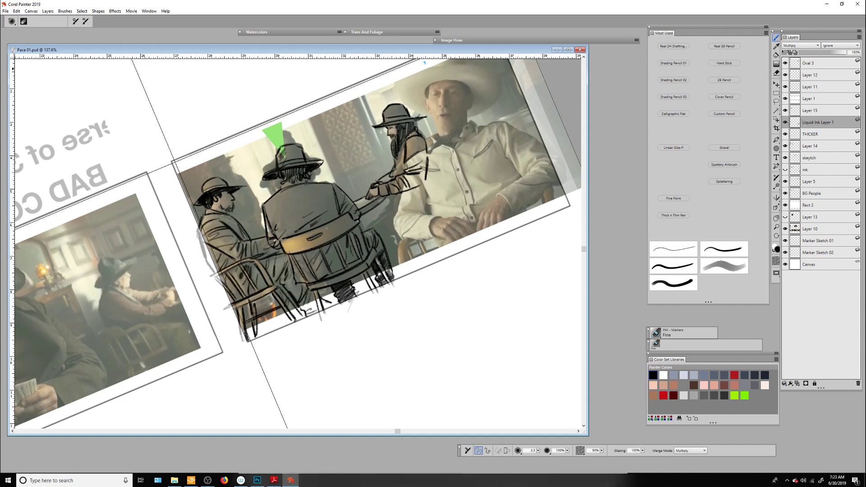
On a new layer, ink a spindle-back chair with seat and legs beneath the long-haired player
key("ctrl+shift+n")
left_click_drag(390, 195, 435, 181)
left_click_drag(397, 191, 399, 271)
left_click_drag(411, 188, 411, 262)
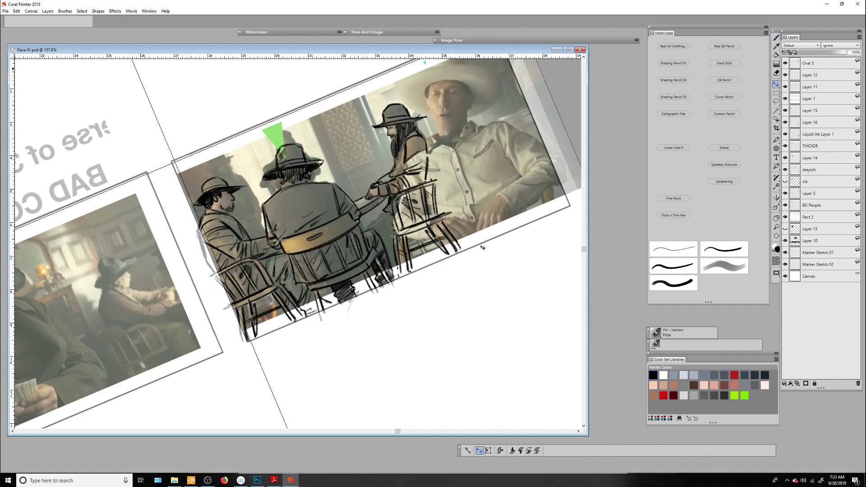
left_click_drag(395, 233, 444, 215)
left_click_drag(431, 225, 458, 251)
left_click_drag(441, 155, 430, 208)
left_click_drag(443, 170, 437, 216)
mouse_move(393, 208)
left_mouse_down()
mouse_move(382, 241)
mouse_move(399, 283)
left_mouse_up()
left_click_drag(392, 245, 389, 265)
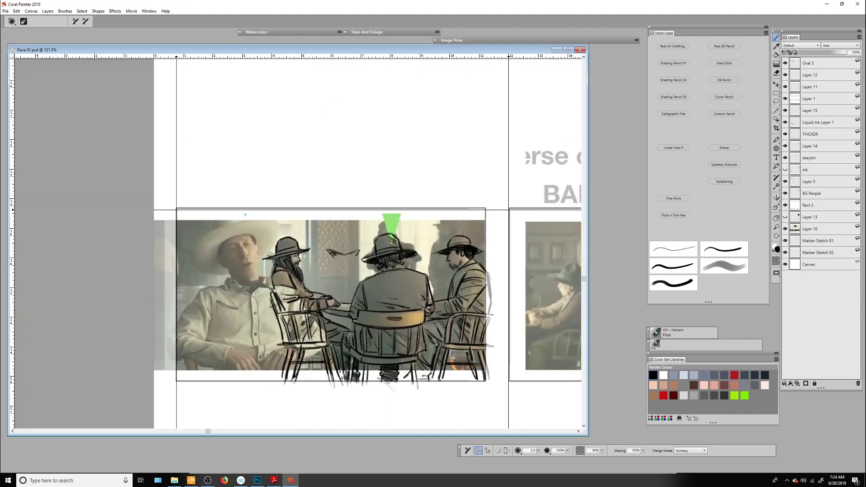
Ink a fourth player facing the viewer behind the table, with cowboy hat, face, vest and arms
left_click_drag(336, 258, 335, 278)
left_click_drag(350, 258, 318, 289)
left_click_drag(349, 267, 362, 275)
left_click_drag(336, 269, 338, 297)
mouse_move(351, 269)
left_mouse_down()
mouse_move(351, 297)
mouse_move(328, 293)
mouse_move(337, 303)
left_mouse_up()
left_click_drag(355, 271, 348, 328)
Add ink accents to the chair seats, the players' legs and the short-haired player's jacket
mouse_move(426, 330)
left_mouse_down()
mouse_move(442, 344)
mouse_move(487, 351)
left_mouse_up()
left_click_drag(351, 361, 414, 363)
left_click_drag(284, 348, 328, 348)
left_click_drag(429, 311, 453, 319)
left_click_drag(466, 285, 488, 314)
left_click_drag(421, 323, 440, 352)
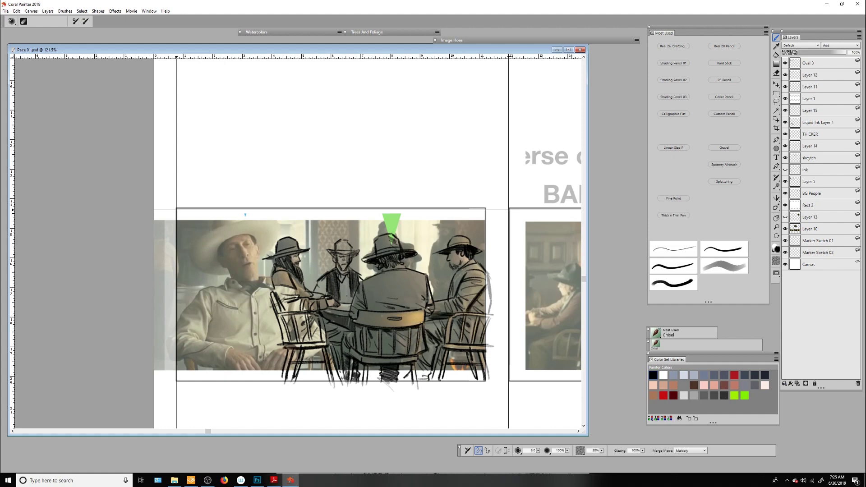
Thicken the long-haired player's back and the outer chair contours with heavier Chisel strokes
left_click_drag(271, 271, 284, 309)
left_click_drag(338, 285, 351, 303)
mouse_move(281, 309)
left_mouse_down()
mouse_move(314, 319)
mouse_move(326, 352)
left_mouse_up()
left_click_drag(328, 335, 343, 381)
left_click_drag(415, 340, 438, 383)
left_click_drag(451, 331, 465, 343)
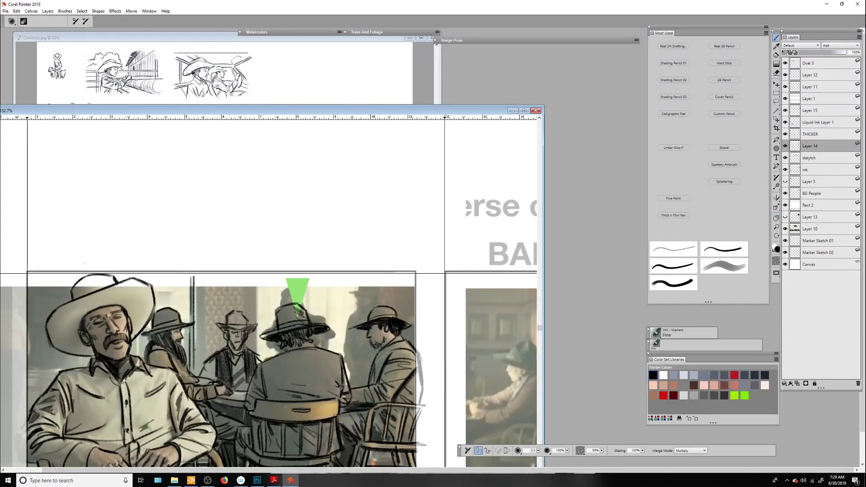
Ink vertical posts and plank lines across the saloon wall behind the card players on Layer 14
left_click_drag(197, 269, 197, 375)
left_click_drag(256, 270, 256, 353)
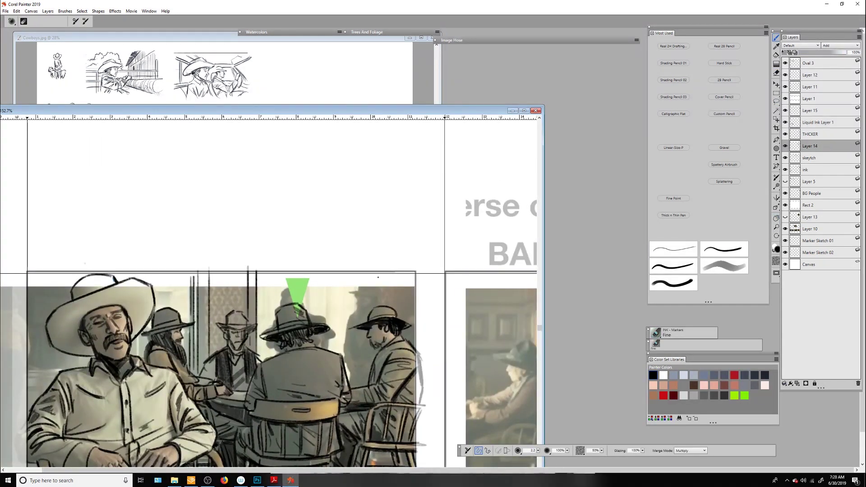
left_click_drag(350, 261, 349, 370)
mouse_move(358, 257)
left_mouse_down()
mouse_move(357, 359)
mouse_move(363, 324)
left_mouse_up()
left_click_drag(138, 339, 138, 362)
left_click_drag(156, 274, 156, 299)
left_click_drag(167, 272, 167, 299)
left_click_drag(65, 265, 66, 304)
left_click_drag(59, 271, 58, 308)
left_click_drag(70, 355, 70, 369)
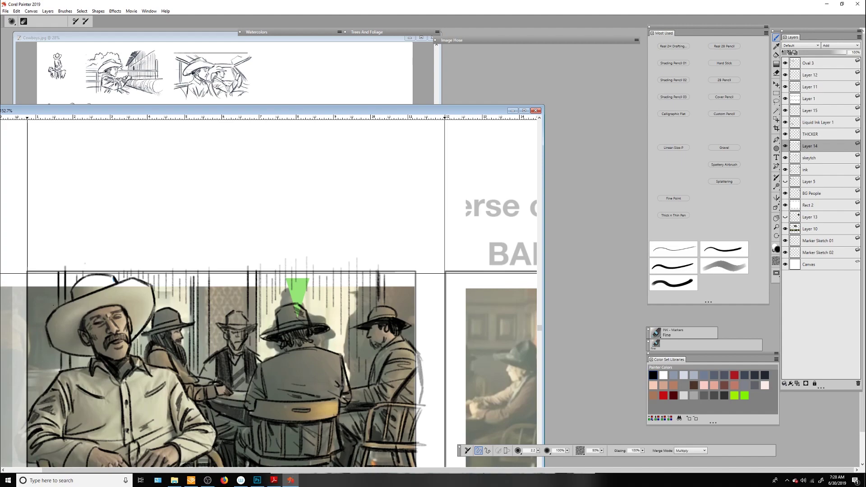
left_click_drag(51, 266, 50, 311)
left_click_drag(52, 348, 51, 380)
Darken the saloon's background posts with broad vertical Chisel strokes
left_click(724, 265)
left_click_drag(204, 259, 204, 368)
left_click_drag(251, 249, 252, 325)
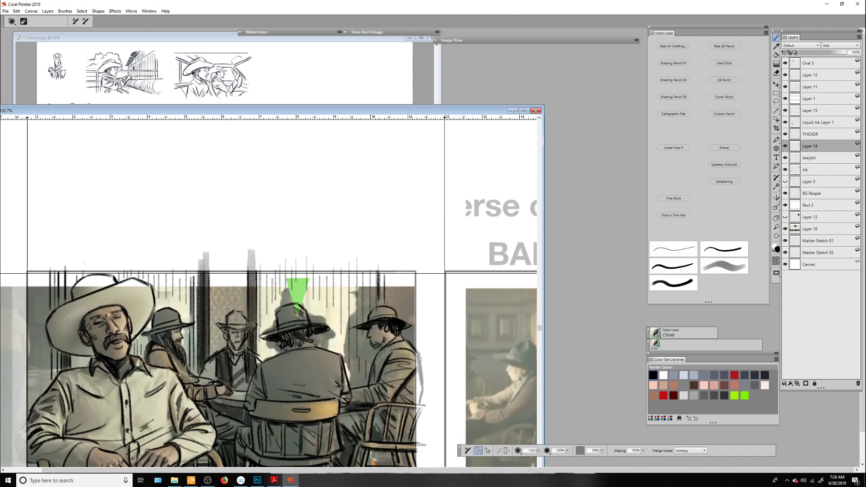
left_click_drag(171, 216, 171, 261)
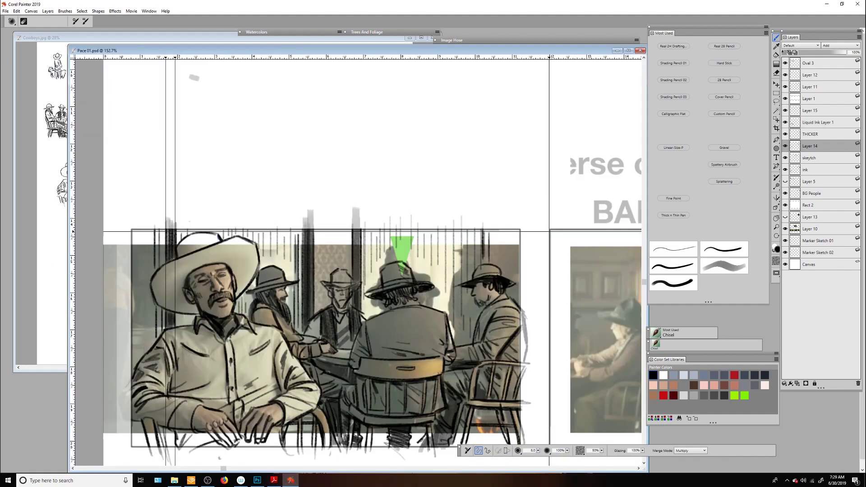
left_click_drag(159, 217, 161, 266)
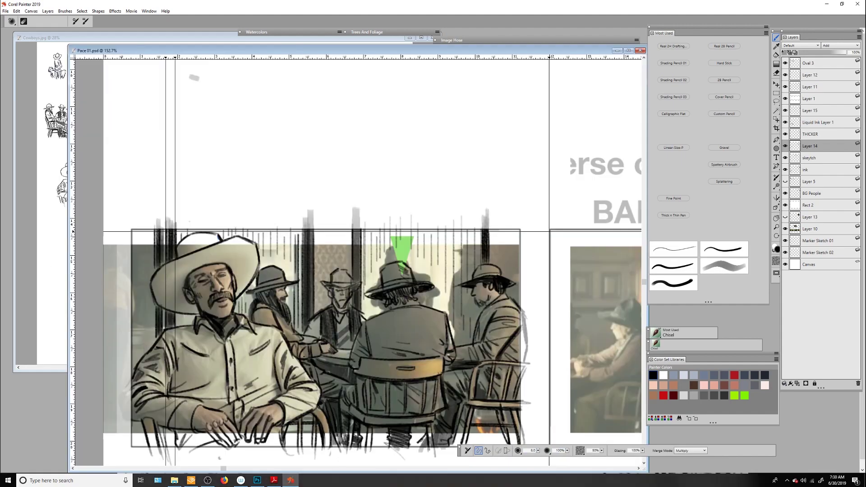
Ink the bad cowboy's hands, knuckles, cuffs and fanned playing cards in the BAD COWBOY panel
key("m")
mouse_move(522, 267)
left_mouse_down()
mouse_move(451, 297)
mouse_move(398, 297)
left_mouse_up()
key("b")
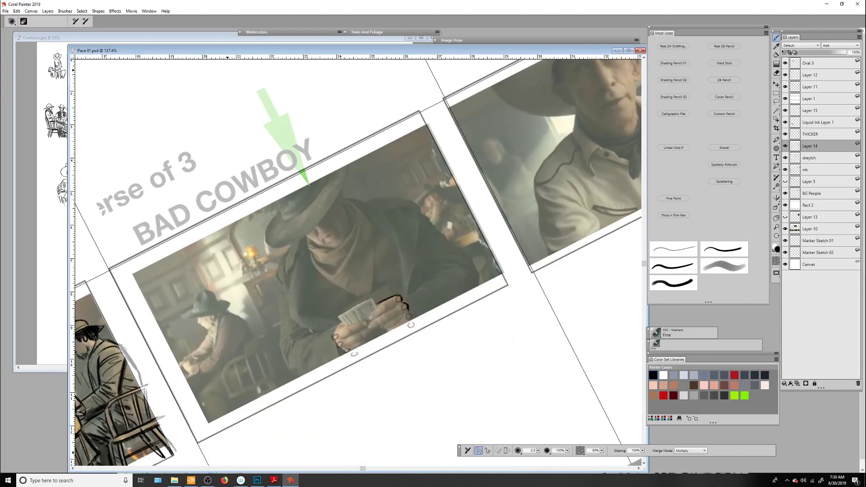
left_click_drag(369, 318, 379, 309)
left_click_drag(382, 313, 389, 306)
left_click_drag(334, 326, 347, 347)
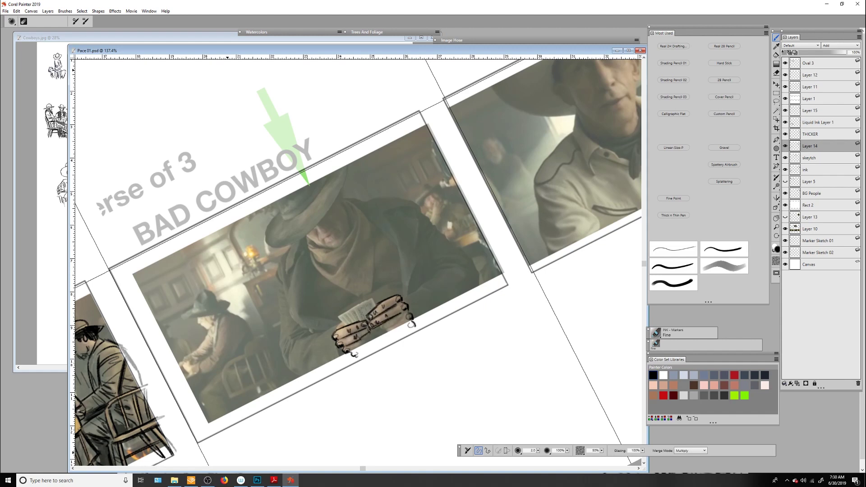
left_click_drag(354, 309, 375, 298)
left_click_drag(342, 322, 361, 305)
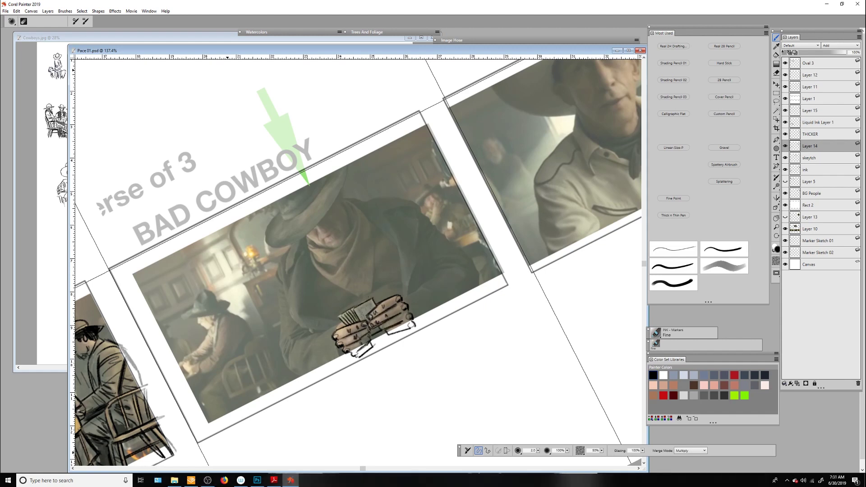
Ink the bad cowboy's hat brim and crown, then his shadowed face and jaw beneath it
left_click_drag(313, 168, 284, 218)
left_click_drag(279, 211, 266, 242)
left_click_drag(323, 175, 346, 164)
left_click_drag(266, 246, 307, 234)
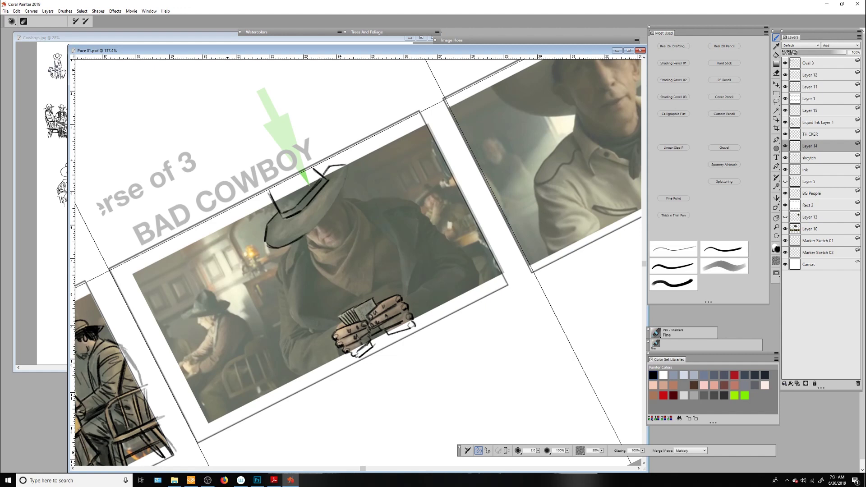
left_click_drag(348, 167, 311, 235)
left_click_drag(325, 216, 298, 237)
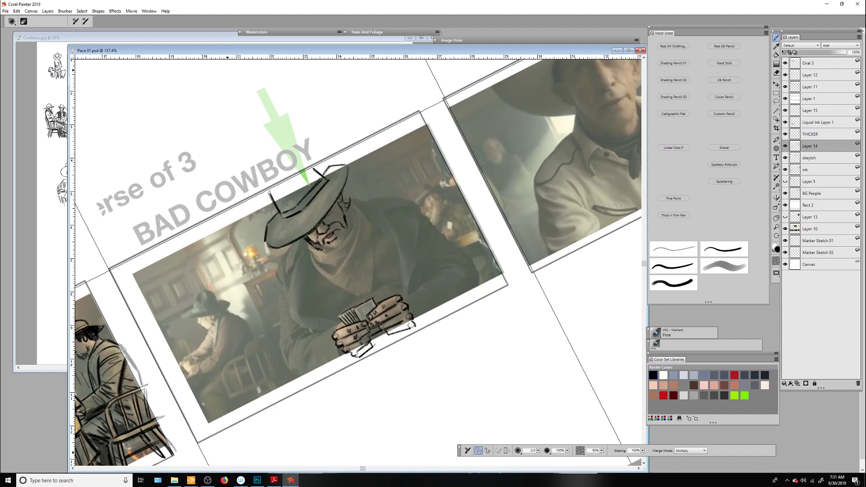
Ink the bad cowboy's neckerchief with its folds and hatch his beard and hatband
mouse_move(304, 246)
left_mouse_down()
mouse_move(332, 274)
mouse_move(346, 268)
mouse_move(359, 237)
left_mouse_up()
mouse_move(372, 205)
left_mouse_down()
mouse_move(356, 270)
mouse_move(327, 294)
left_mouse_up()
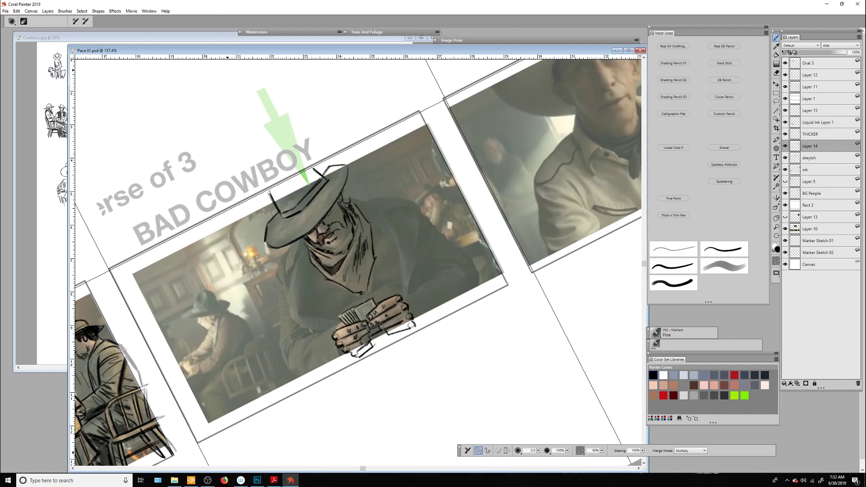
left_click(337, 227)
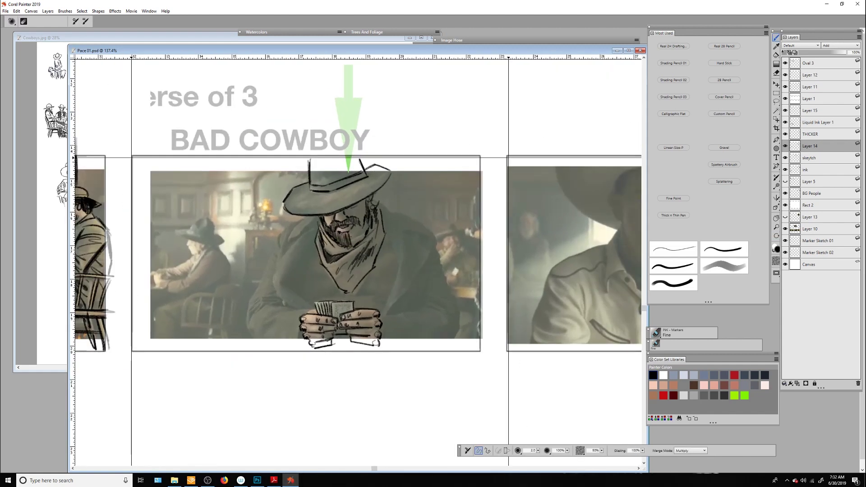
left_click_drag(363, 222, 352, 246)
left_click_drag(326, 192, 363, 178)
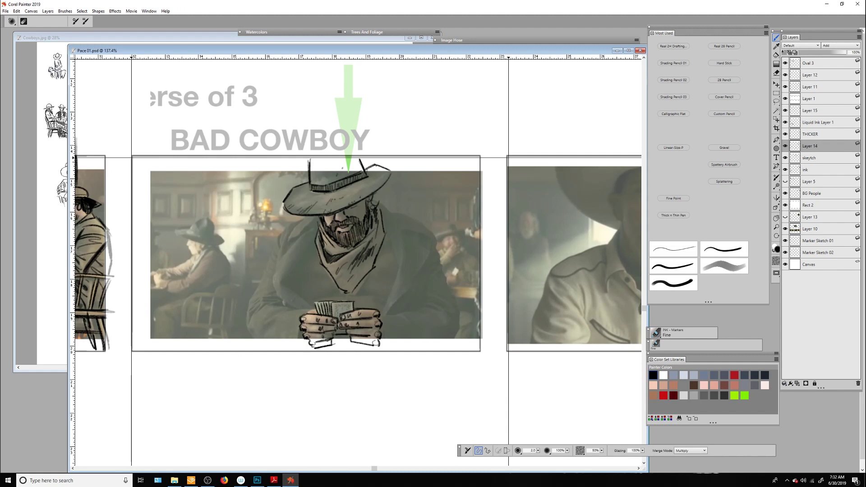
Ink the bad cowboy's coat collar and lapels on both sides of the neckerchief
left_click_drag(313, 234, 285, 243)
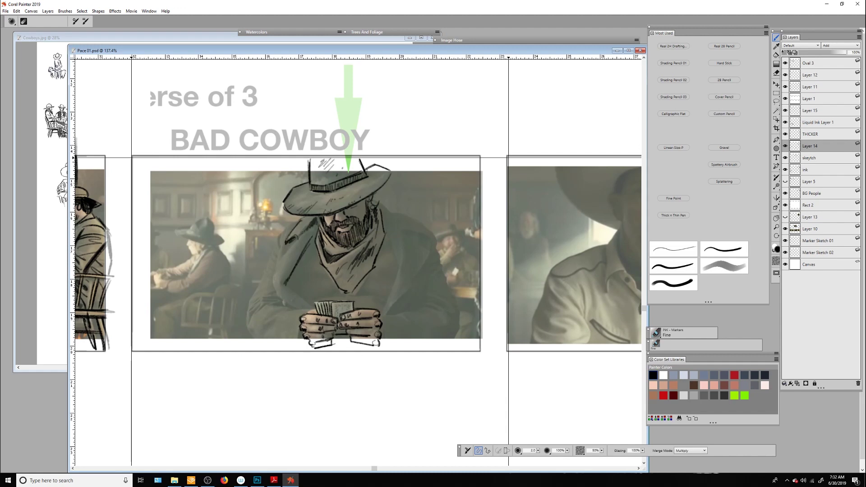
mouse_move(381, 203)
left_mouse_down()
mouse_move(392, 313)
mouse_move(413, 264)
left_mouse_up()
left_click_drag(409, 228, 390, 315)
left_click_drag(300, 222, 276, 284)
left_click_drag(311, 283, 296, 291)
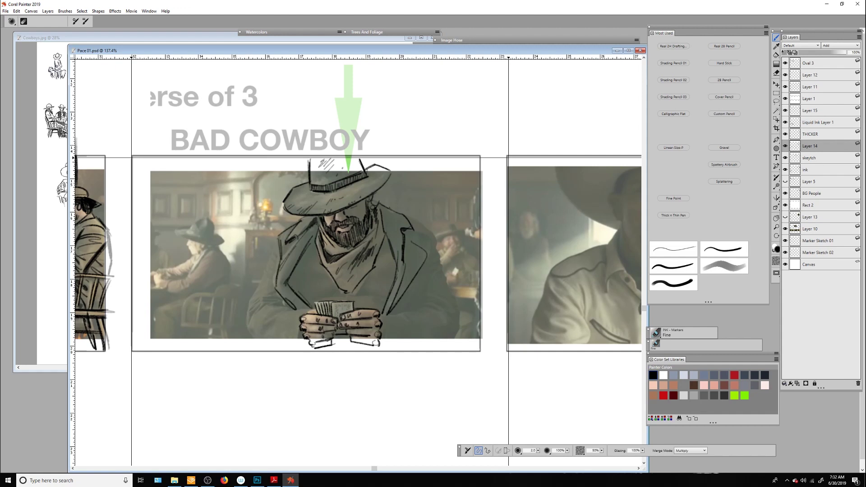
Ink the bad cowboy's inner shirt folds, shoulder line and outer sleeve contour
mouse_move(302, 257)
left_mouse_down()
mouse_move(288, 294)
mouse_move(296, 289)
left_mouse_up()
left_click_drag(334, 293, 305, 300)
left_click_drag(316, 262, 300, 276)
mouse_move(432, 215)
left_mouse_down()
mouse_move(406, 238)
mouse_move(414, 241)
left_mouse_up()
left_click_drag(277, 236, 249, 323)
Add bold tapered fold strokes to both of the bad cowboy's coat sleeves using the Chisel With Tapering brush
left_click(717, 267)
left_click_drag(274, 294, 254, 308)
left_click_drag(273, 308, 255, 323)
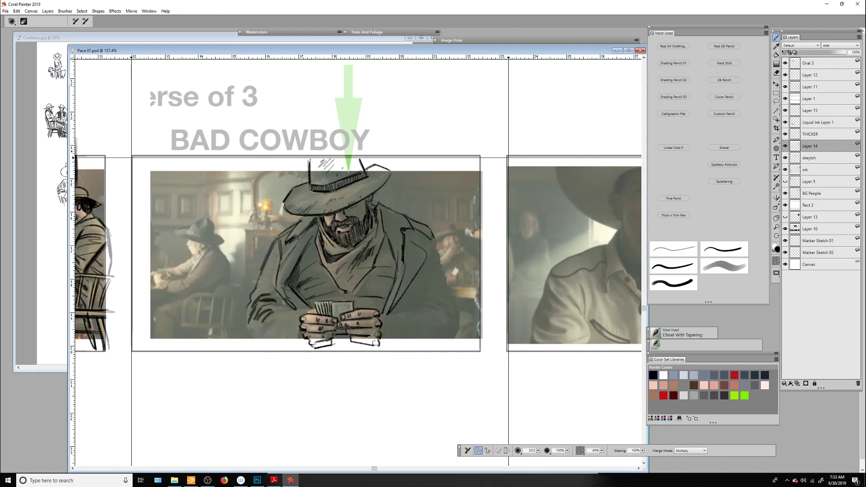
left_click_drag(452, 299, 429, 316)
mouse_move(444, 294)
left_mouse_down()
mouse_move(418, 309)
mouse_move(431, 323)
left_mouse_up()
left_click_drag(281, 309, 264, 337)
left_click_drag(443, 266, 422, 282)
left_click_drag(437, 261, 416, 294)
left_click_drag(278, 277, 256, 288)
left_click_drag(278, 260, 264, 280)
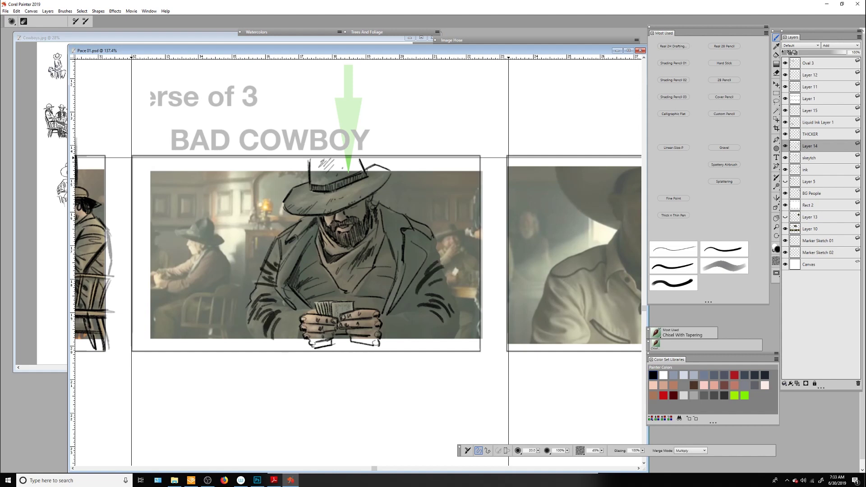
Shade inside the bad cowboy's lapel and across his shirt, and outline the underside of his sleeve
left_click_drag(312, 239, 288, 283)
left_click_drag(302, 283, 291, 298)
left_click_drag(317, 263, 294, 287)
left_click_drag(330, 282, 305, 298)
left_click_drag(389, 287, 357, 298)
mouse_move(380, 301)
left_mouse_down()
mouse_move(306, 308)
mouse_move(247, 345)
mouse_move(303, 353)
left_mouse_up()
With the Fine marker, ink the bad cowboy's cuffs, lapel hatching, far sleeve outline and the table edge
left_click(684, 255)
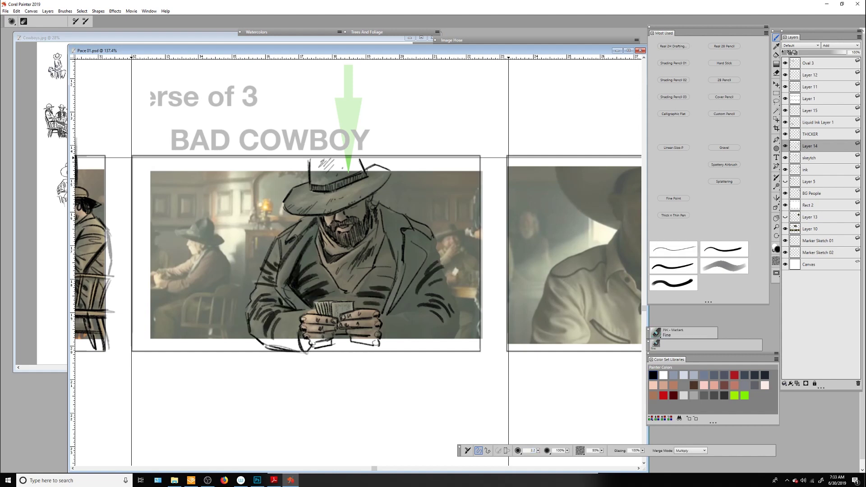
left_click_drag(288, 312, 305, 349)
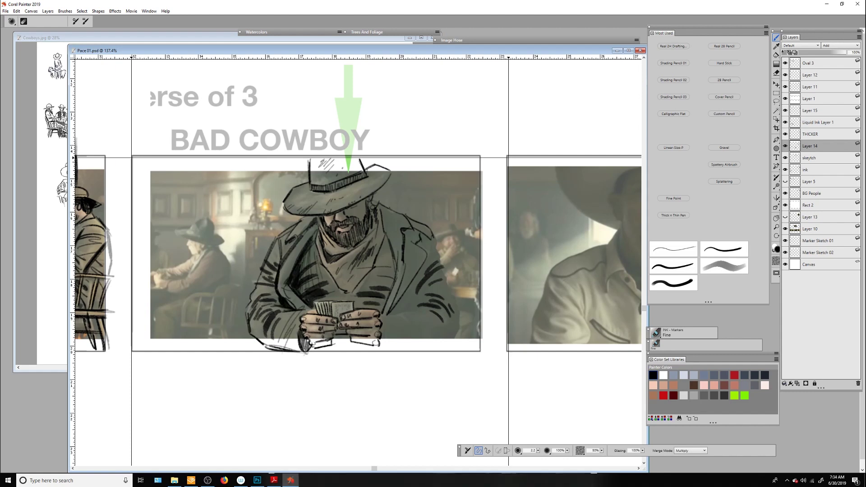
left_click_drag(389, 255, 406, 308)
left_click_drag(434, 241, 459, 324)
left_click_drag(455, 331, 458, 342)
left_click_drag(386, 317, 368, 352)
mouse_move(409, 315)
left_mouse_down()
mouse_move(398, 352)
mouse_move(405, 349)
left_mouse_up()
mouse_move(442, 314)
left_mouse_down()
mouse_move(424, 343)
mouse_move(478, 294)
left_mouse_up()
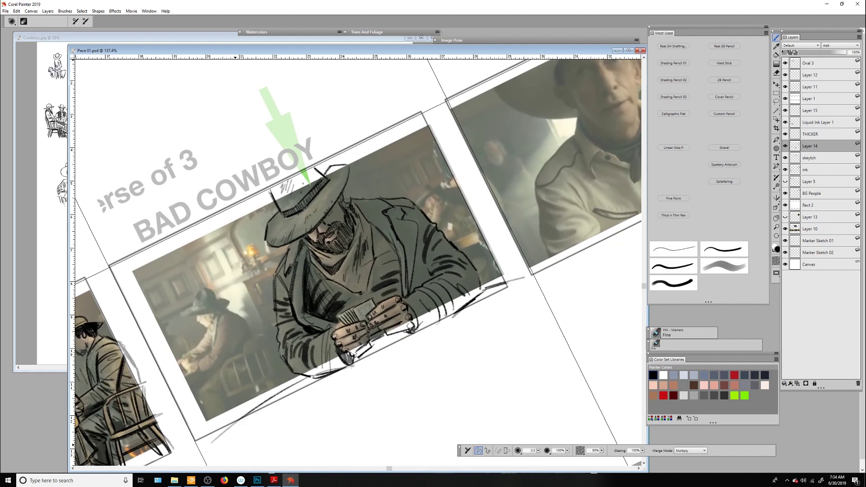
Thicken the bad cowboy's coat lapels, sleeve contours and the table edge with the Chisel brush
left_click(725, 266)
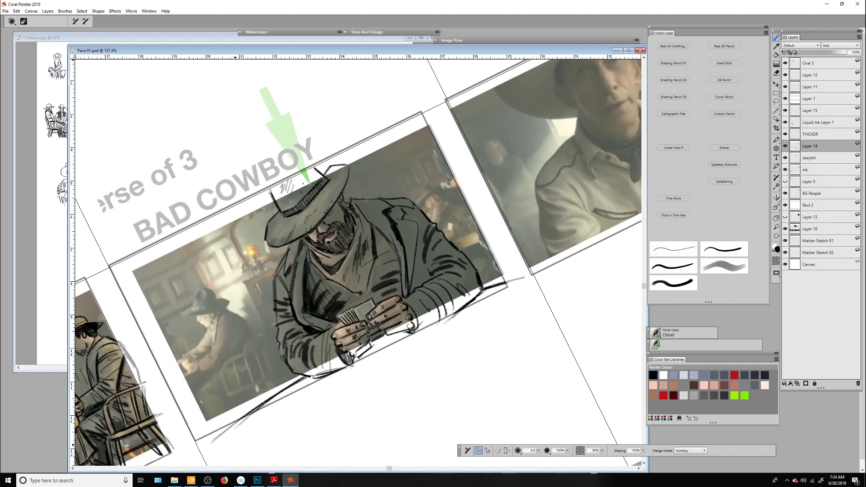
left_click_drag(356, 204, 379, 255)
mouse_move(374, 224)
left_mouse_down()
mouse_move(399, 263)
mouse_move(375, 295)
mouse_move(429, 324)
left_mouse_up()
left_click_drag(431, 301, 432, 315)
left_click_drag(391, 204, 413, 220)
mouse_move(411, 203)
left_mouse_down()
mouse_move(431, 224)
mouse_move(432, 264)
left_mouse_up()
left_click_drag(485, 268, 431, 329)
left_click_drag(341, 372, 319, 379)
left_click_drag(399, 249, 396, 296)
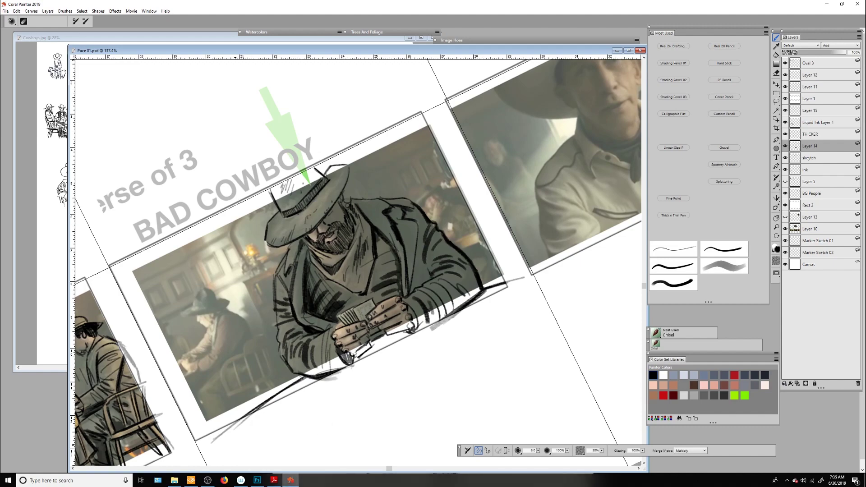
Copy the inked bad cowboy from Layer 14 into the Cowboys.jpg sheet, placing him below the other figures
left_click(810, 134)
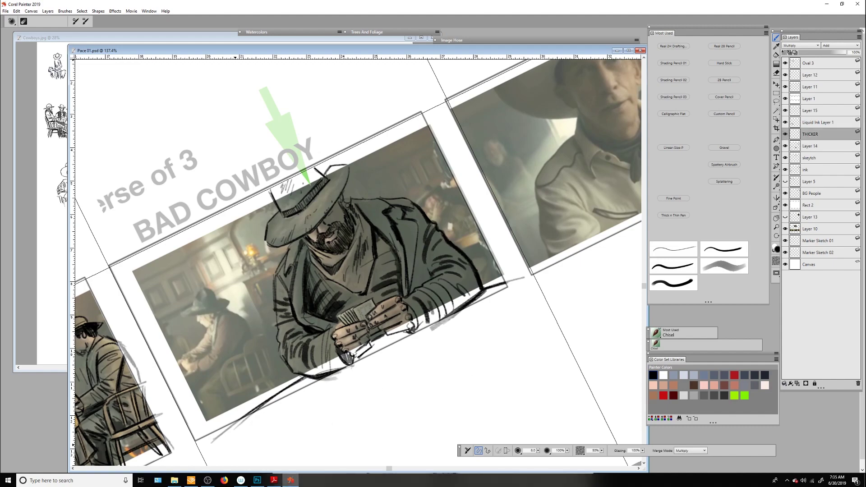
key("r")
key("ctrl+0")
key("f")
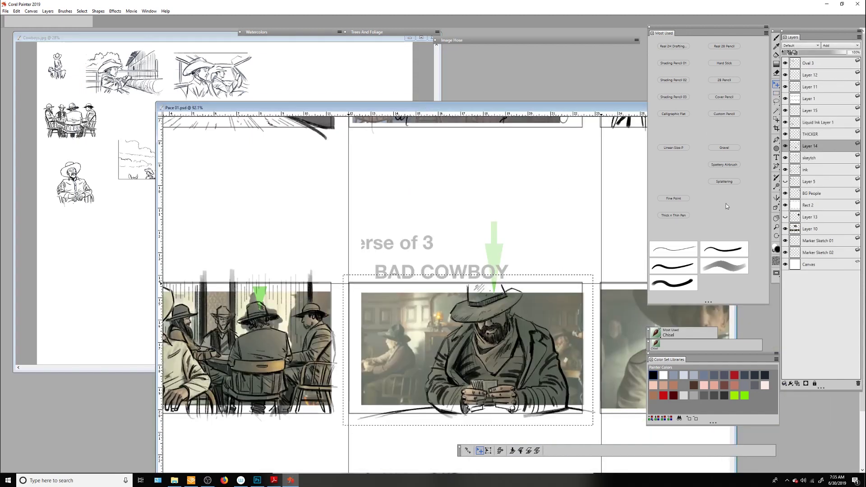
left_click(156, 229)
left_click(180, 234)
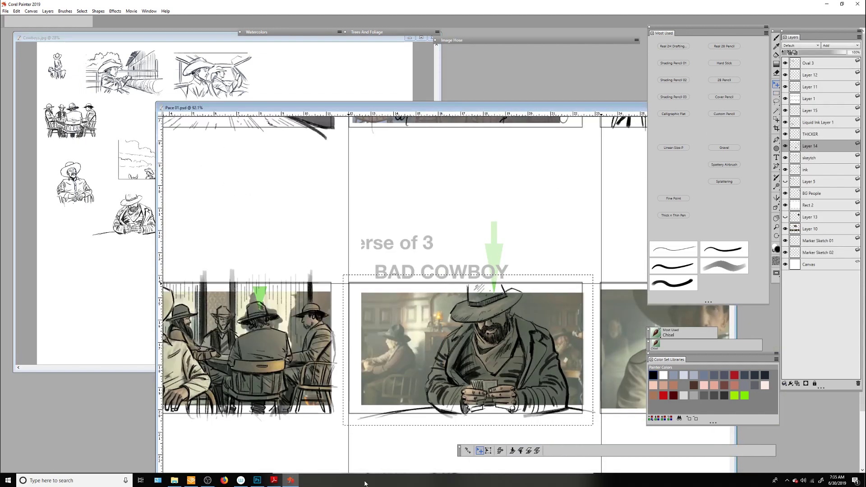
With the Fine marker on the skeytch layer, ink the light-shirted cowboy's eyes, moustache, ears and head contour over the photo
key("m")
left_click_drag(451, 368, 433, 369)
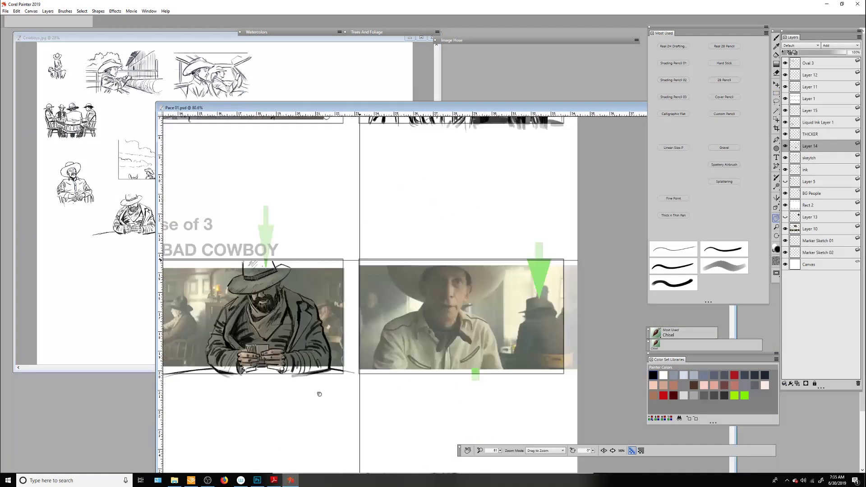
left_click_drag(422, 300, 434, 298)
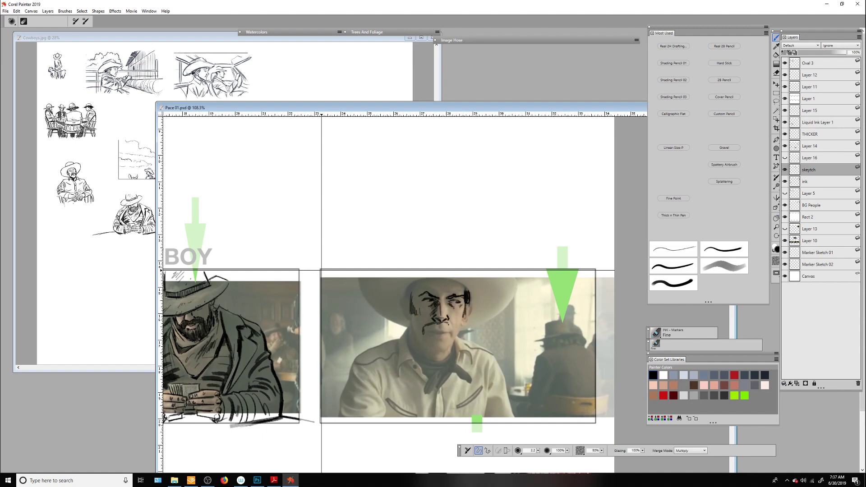
key("ctrl+z")
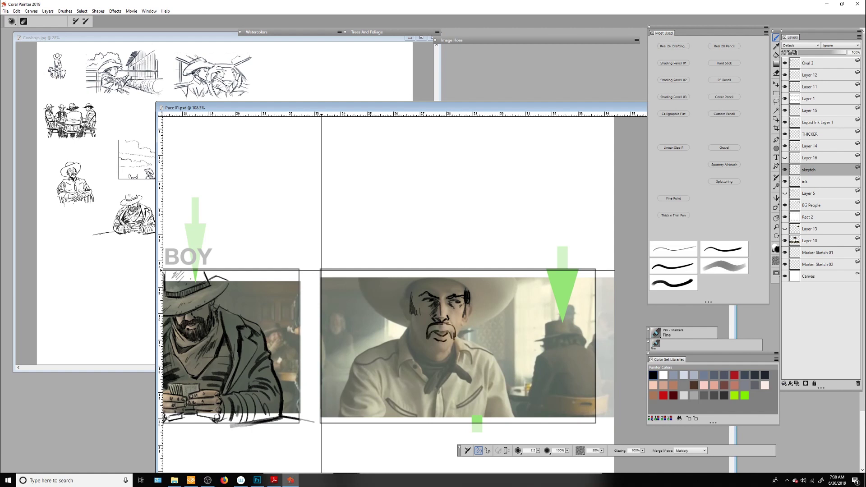
mouse_move(405, 297)
left_mouse_down()
mouse_move(408, 322)
mouse_move(467, 291)
left_mouse_up()
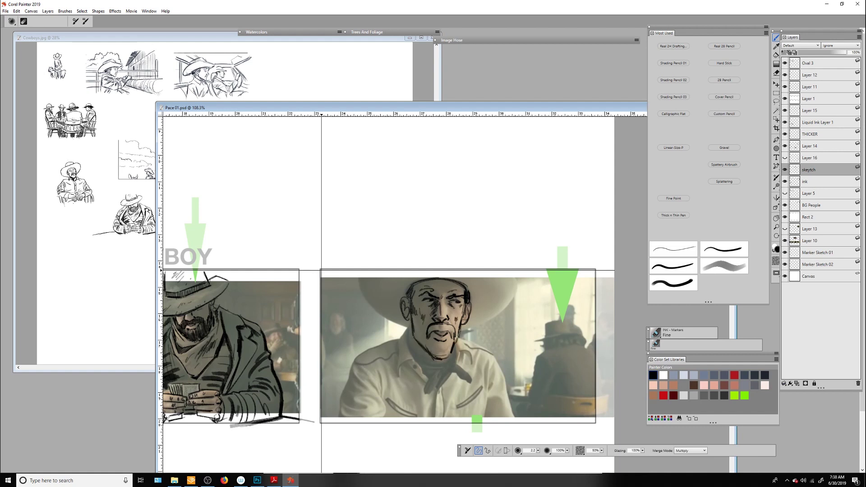
Ink the light-shirted cowboy's knotted neckerchief, shirt collar and near shoulder seam
key("n")
key("b")
mouse_move(452, 362)
left_mouse_down()
mouse_move(427, 385)
mouse_move(446, 366)
left_mouse_up()
key("ctrl+z")
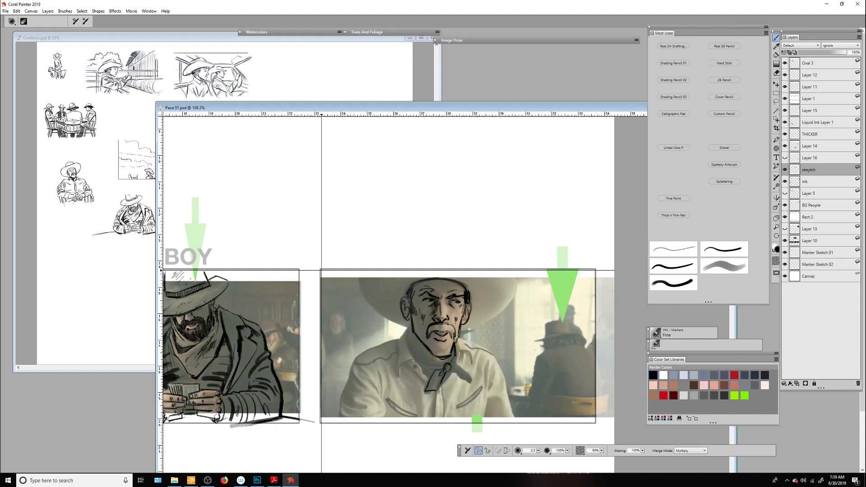
left_click_drag(401, 361, 425, 384)
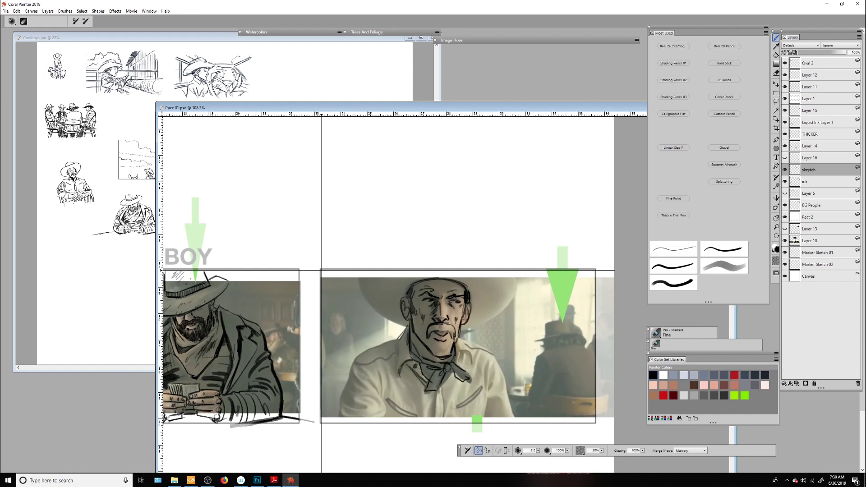
mouse_move(406, 325)
left_mouse_down()
mouse_move(397, 368)
mouse_move(398, 340)
left_mouse_up()
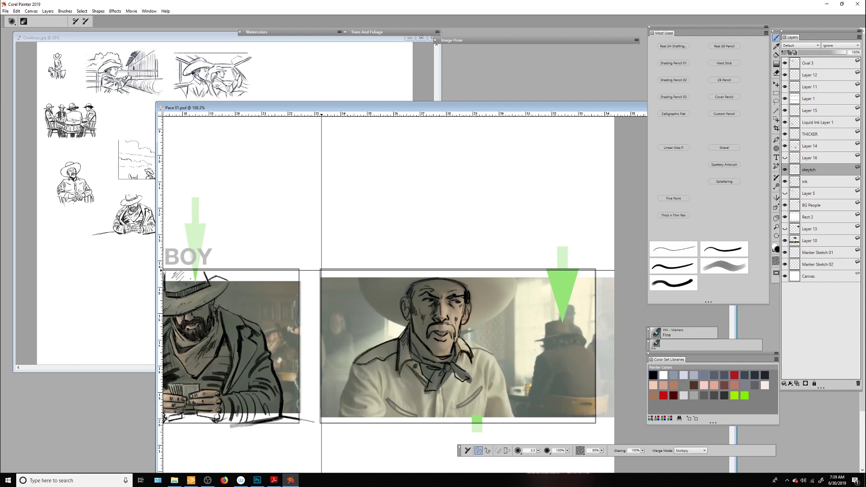
Outline the light-shirted cowboy's shoulders, sleeves, shirt front and pocket folds
mouse_move(466, 340)
left_mouse_down()
mouse_move(494, 353)
mouse_move(515, 422)
left_mouse_up()
left_click_drag(488, 363, 490, 392)
mouse_move(508, 387)
left_mouse_down()
mouse_move(485, 425)
mouse_move(492, 399)
left_mouse_up()
left_click_drag(504, 402, 492, 424)
left_click_drag(440, 384, 435, 420)
mouse_move(485, 383)
left_mouse_down()
mouse_move(456, 408)
mouse_move(387, 418)
mouse_move(342, 406)
left_mouse_up()
Add bold black folds to the cowboy's sleeves and shirt front with the Chisel With Tapering brush
left_click(725, 249)
left_click_drag(376, 408, 342, 427)
left_click_drag(505, 386, 491, 414)
left_click_drag(341, 416, 339, 432)
left_click_drag(425, 388, 409, 426)
left_click_drag(484, 356, 474, 381)
left_click_drag(454, 397, 448, 419)
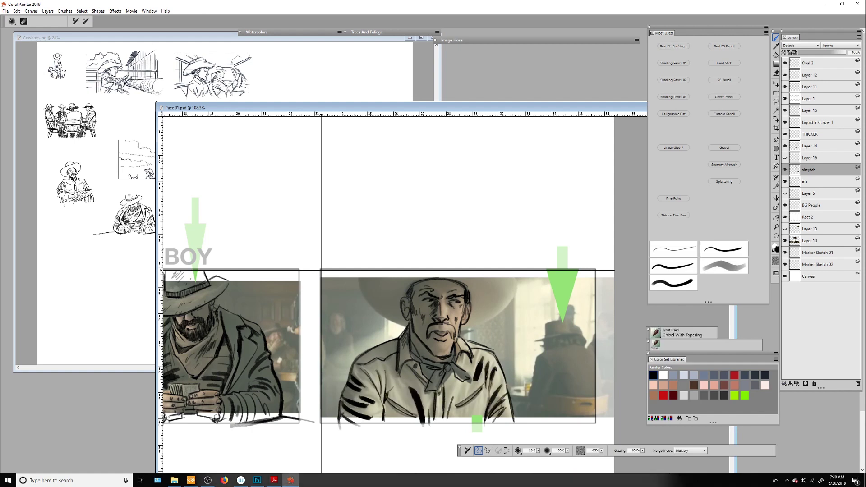
left_click_drag(477, 359, 467, 382)
With the Fine marker, add thin hatching to the cowboy's sleeve, shoulder and chest, and outline his wide hat brim
left_click(673, 249)
left_click_drag(346, 389, 341, 404)
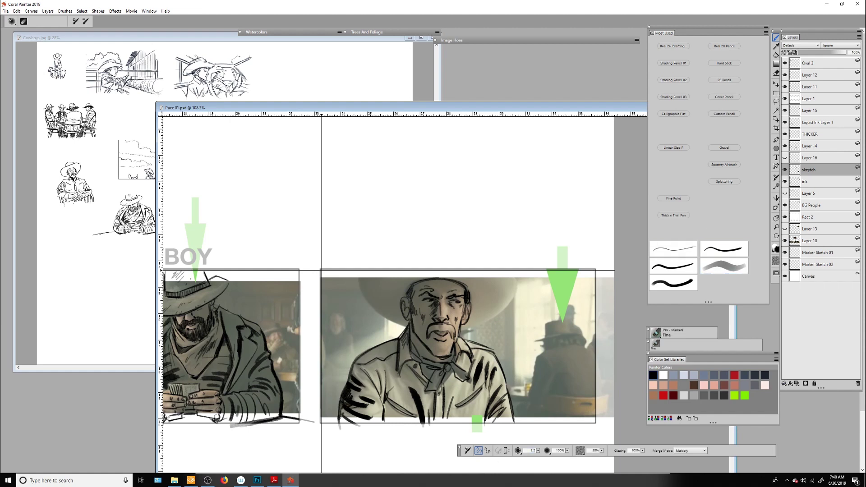
left_click_drag(386, 350, 395, 385)
left_click_drag(384, 343, 352, 368)
mouse_move(396, 347)
left_mouse_down()
mouse_move(351, 374)
mouse_move(397, 383)
left_mouse_up()
left_click(724, 249)
left_click(674, 249)
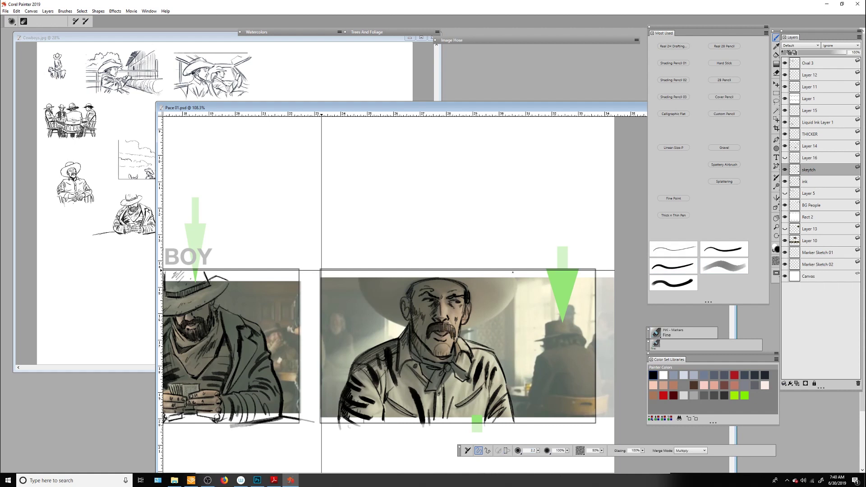
mouse_move(360, 273)
left_mouse_down()
mouse_move(451, 267)
mouse_move(514, 276)
left_mouse_up()
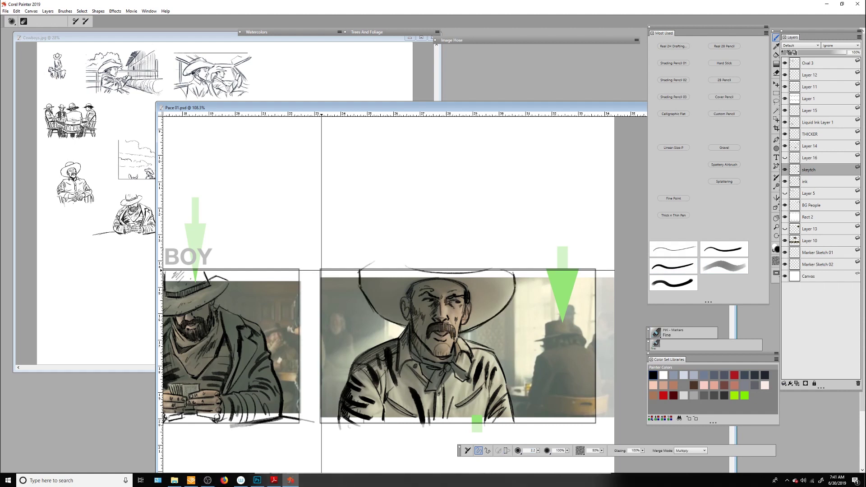
Ink the cowboy seen from behind with his chair and table, and the small seated cowboy facing him in the background
mouse_move(537, 342)
left_mouse_down()
mouse_move(588, 335)
mouse_move(569, 349)
left_mouse_up()
left_click_drag(550, 396, 600, 396)
left_click_drag(578, 403, 593, 401)
mouse_move(549, 351)
left_mouse_down()
mouse_move(529, 393)
mouse_move(547, 403)
mouse_move(533, 398)
left_mouse_up()
left_click_drag(558, 374, 517, 422)
mouse_move(539, 407)
left_mouse_down()
mouse_move(523, 424)
mouse_move(567, 420)
left_mouse_up()
mouse_move(527, 385)
left_mouse_down()
mouse_move(509, 388)
mouse_move(510, 399)
left_mouse_up()
left_click_drag(567, 374, 582, 357)
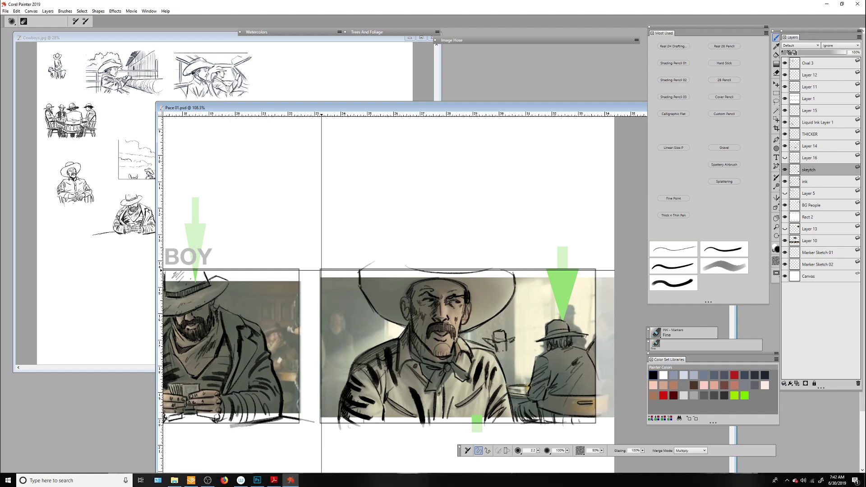
left_click_drag(491, 340, 514, 344)
left_click_drag(497, 352, 508, 361)
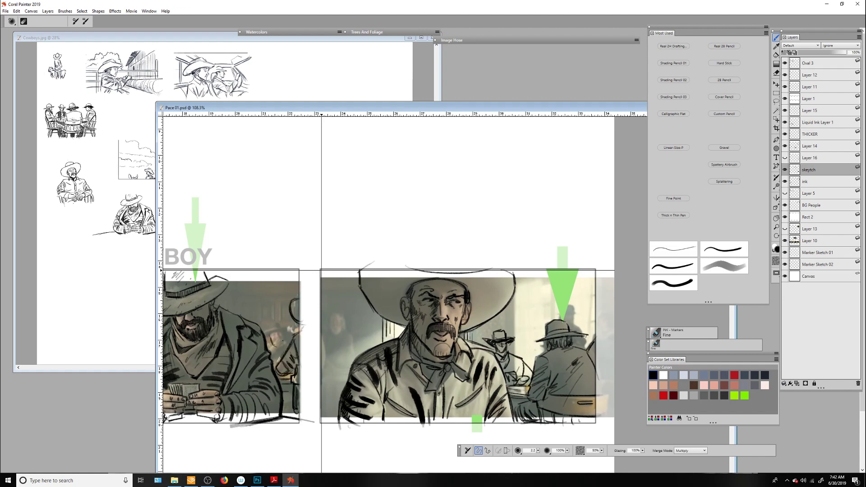
In the bad cowboy panel, ink the background wall trim and the seated patron's chair and legs
left_click_drag(277, 350, 487, 329)
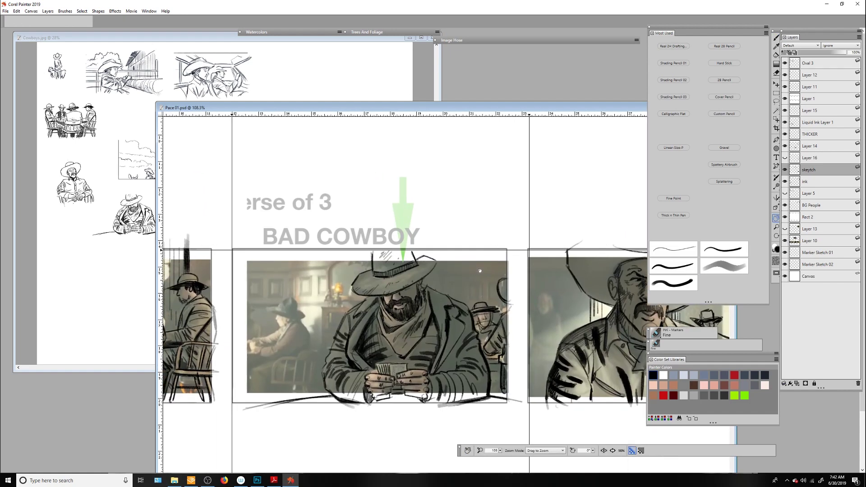
left_click_drag(492, 276, 491, 297)
left_click_drag(438, 259, 506, 259)
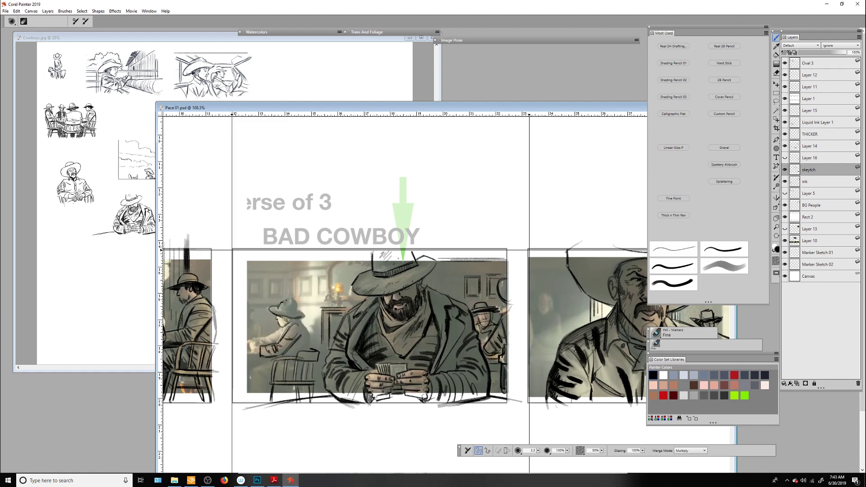
left_click_drag(254, 376, 249, 404)
left_click_drag(255, 383, 273, 378)
left_click_drag(270, 382, 263, 405)
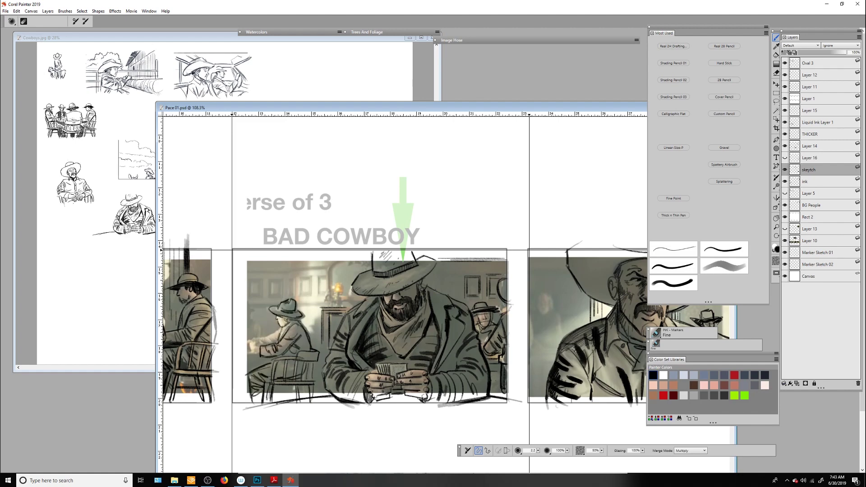
Ink the table, chair and partial second patron at the outer edge of the bad cowboy panel
left_click_drag(255, 339, 249, 351)
left_click_drag(232, 359, 269, 360)
mouse_move(234, 364)
left_mouse_down()
mouse_move(268, 364)
mouse_move(234, 409)
left_mouse_up()
left_click_drag(239, 366, 231, 404)
left_click_drag(246, 316, 239, 331)
Draw the picture frame, wall panelling and ceiling trim behind the bad cowboy
left_click_drag(299, 275, 316, 296)
mouse_move(290, 253)
left_mouse_down()
mouse_move(290, 296)
mouse_move(339, 265)
left_mouse_up()
left_click_drag(298, 302, 331, 302)
left_click_drag(350, 260, 363, 257)
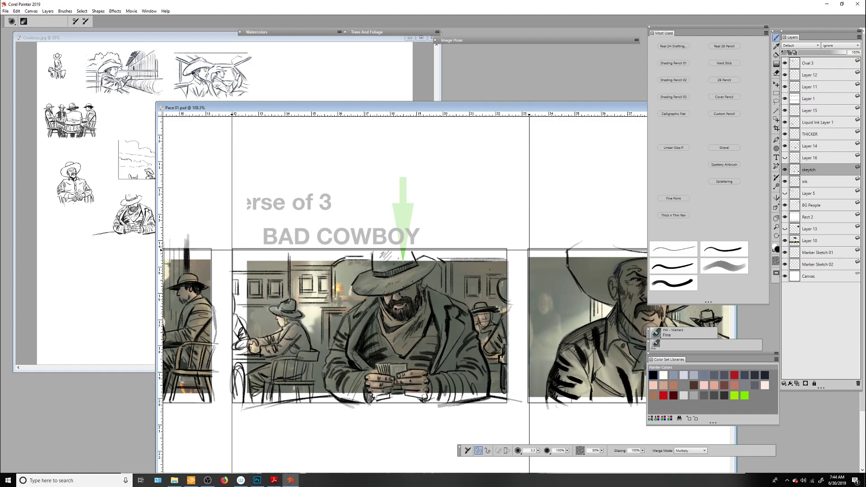
Draw vertical wall board lines behind the background cowboys in the light-shirted cowboy's panel
key("ctrl+0")
scroll(470, 348, "up", 5)
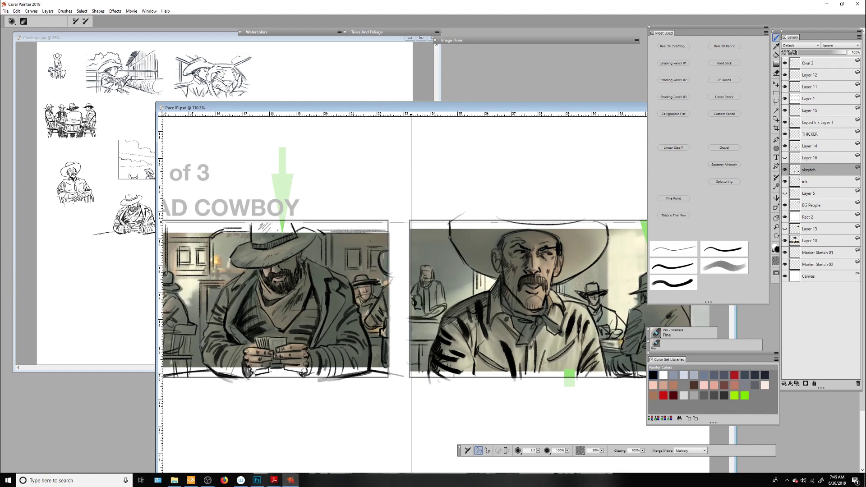
left_click_drag(407, 271, 325, 321)
left_click_drag(522, 303, 523, 336)
left_click_drag(525, 279, 525, 356)
left_click_drag(536, 267, 536, 355)
mouse_move(549, 269)
left_mouse_down()
mouse_move(550, 356)
mouse_move(566, 313)
left_mouse_up()
left_click_drag(588, 262, 587, 311)
left_click_drag(598, 275, 598, 325)
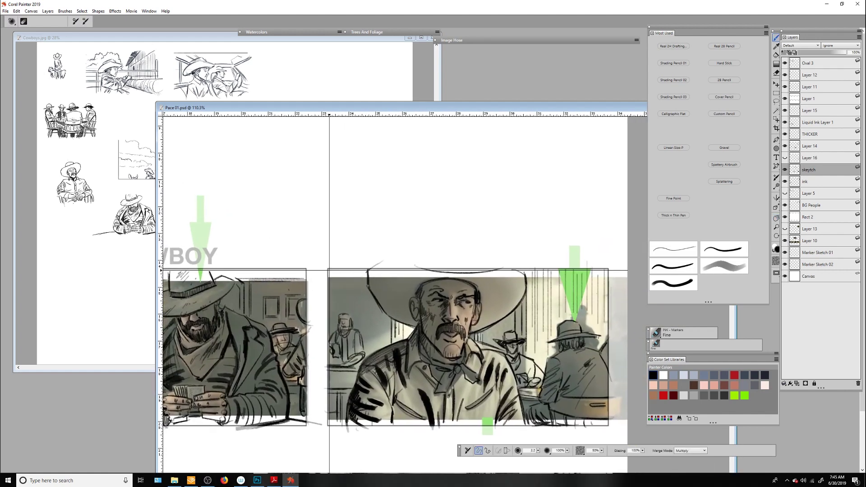
mouse_move(518, 306)
left_mouse_down()
mouse_move(518, 341)
mouse_move(525, 339)
mouse_move(438, 213)
left_mouse_up()
scroll(523, 372, "down", 4)
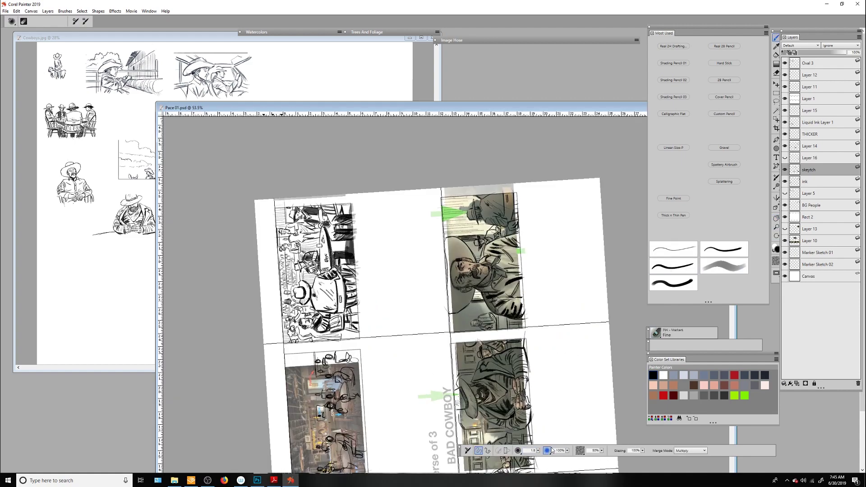
left_click_drag(479, 312, 470, 343)
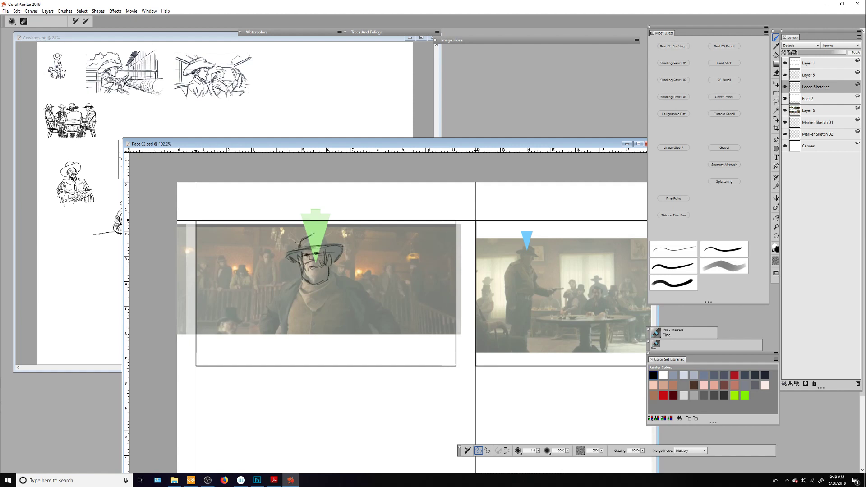
On the Loose Sketches layer of Pace 02.psd, sketch the bearded cowboy's open coat, shoulders, arms and torso in the first panel
mouse_move(277, 290)
left_mouse_down()
mouse_move(293, 281)
mouse_move(311, 370)
mouse_move(325, 368)
left_mouse_up()
left_click_drag(344, 281, 358, 317)
mouse_move(355, 331)
left_mouse_down()
mouse_move(357, 372)
mouse_move(367, 356)
left_mouse_up()
left_click_drag(357, 295, 367, 314)
left_click_drag(299, 276, 277, 301)
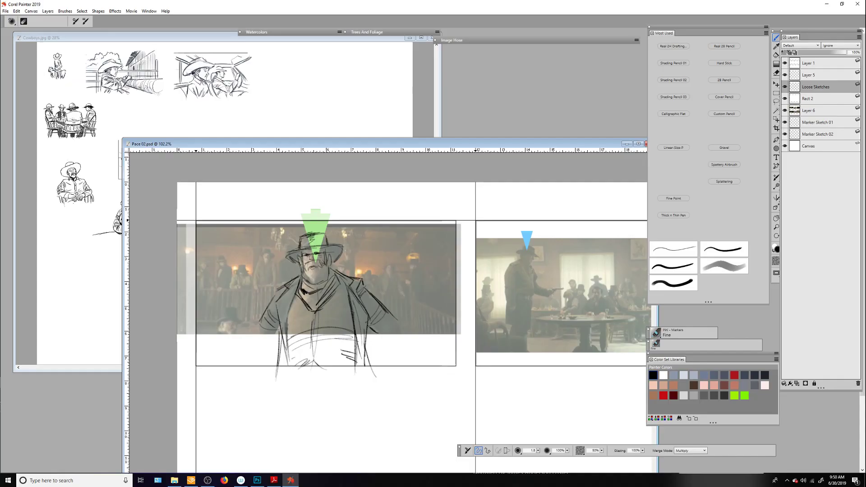
left_click_drag(400, 330, 395, 366)
left_click_drag(266, 337, 256, 368)
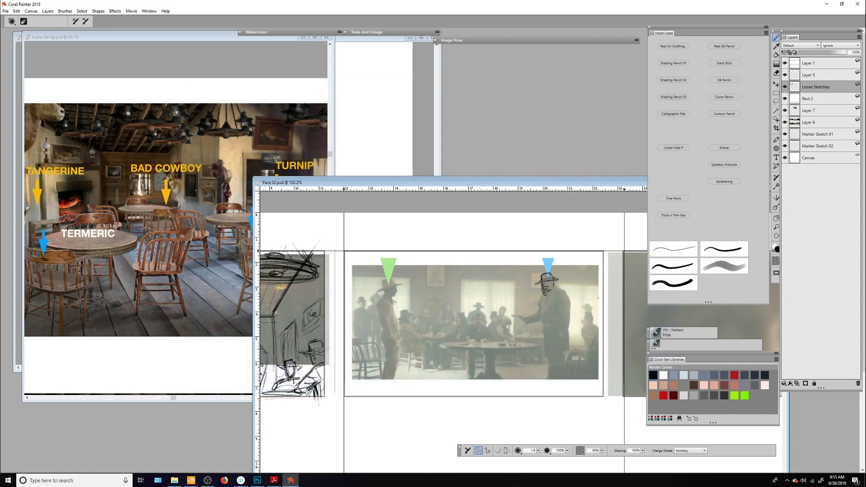
Sketch the saloon standoff panel with its two facing cowboys and seated crowd, and select the broad grey shading brush
key("n")
key("b")
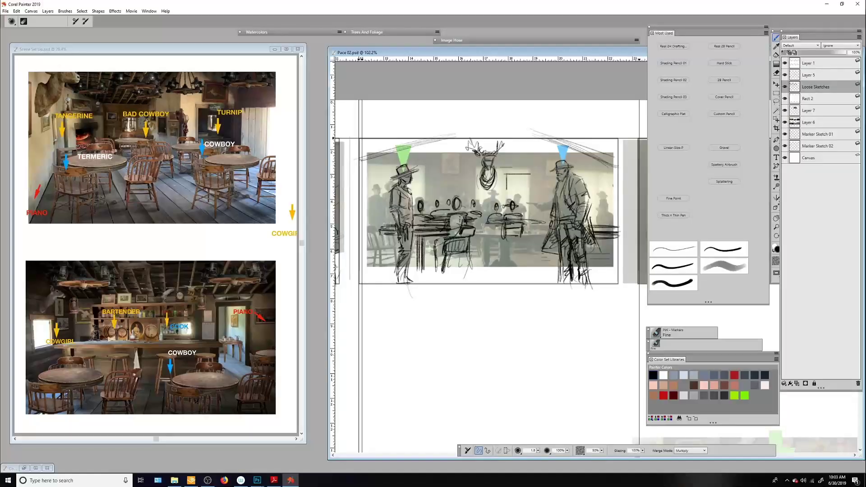
left_click(733, 265)
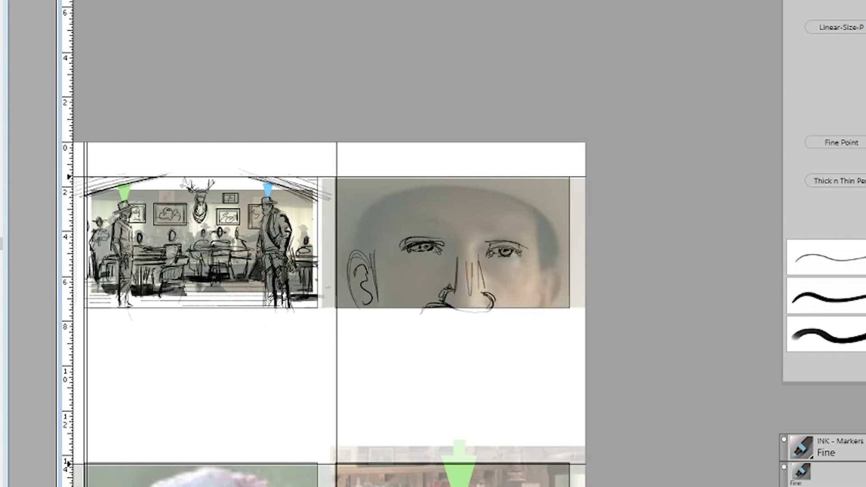
With the Fine marker, sketch the eyebrows, lower eyelids and temple hair on the extreme close-up face beside the standoff panel
left_click_drag(490, 266, 523, 269)
mouse_move(390, 239)
left_mouse_down()
mouse_move(440, 225)
mouse_move(540, 233)
left_mouse_up()
mouse_move(482, 241)
left_mouse_down()
mouse_move(534, 226)
mouse_move(555, 269)
left_mouse_up()
left_click_drag(381, 214, 368, 259)
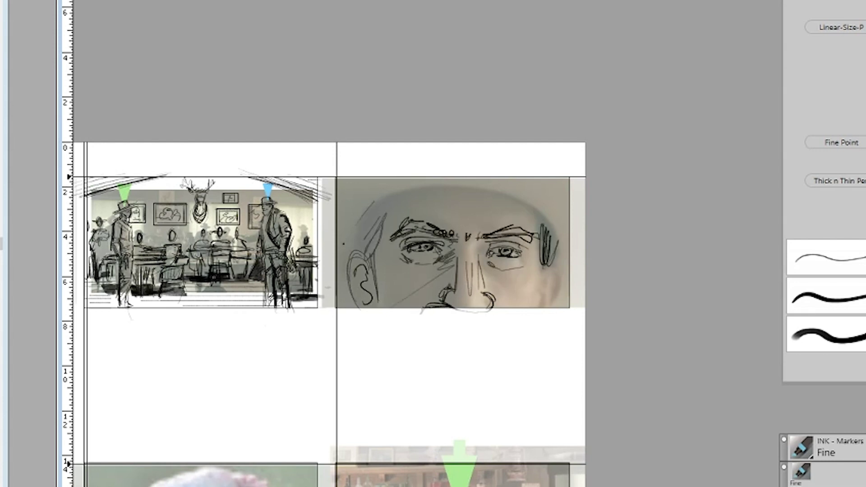
Add cheek lines and under-eye hatching to the close-up face, and rough in the temple hair and upper hairline
scroll(530, 310, "up", 2)
left_click_drag(530, 310, 528, 313)
left_click_drag(532, 275, 516, 316)
left_click_drag(464, 253, 484, 269)
left_click_drag(348, 249, 372, 268)
left_click_drag(278, 245, 310, 178)
left_click_drag(341, 195, 394, 190)
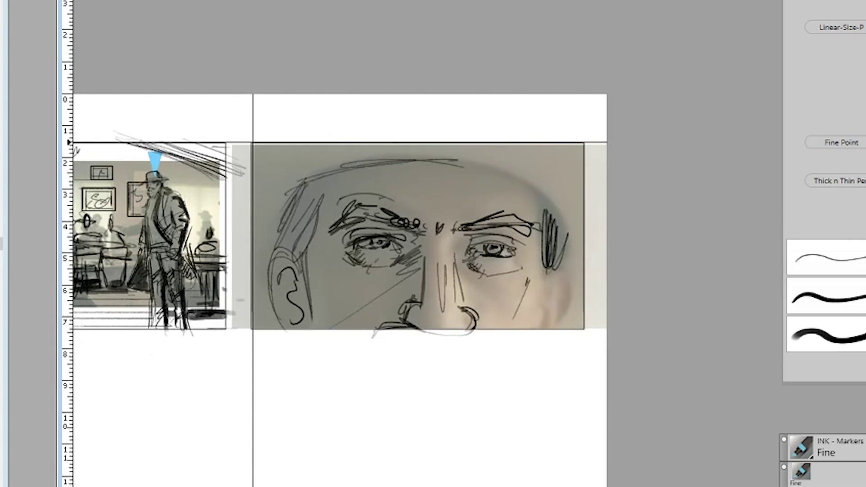
Reinforce the close-up face's head contour, darken the temple hair, and draw the ears and sides of the face
left_click_drag(300, 177, 496, 168)
left_click_drag(362, 162, 565, 221)
left_click_drag(311, 181, 278, 246)
left_click_drag(316, 206, 291, 264)
left_click_drag(311, 198, 280, 334)
left_click_drag(307, 243, 332, 339)
left_click_drag(551, 255, 544, 337)
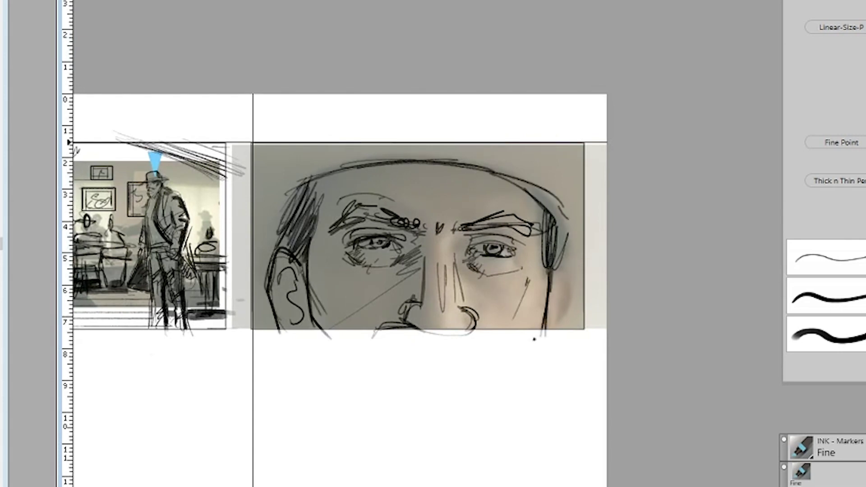
left_click_drag(552, 271, 576, 332)
left_click_drag(559, 334, 578, 300)
Try thickening the head contour from the temple across the top of the close-up face
left_click_drag(309, 185, 291, 204)
left_click_drag(299, 198, 501, 164)
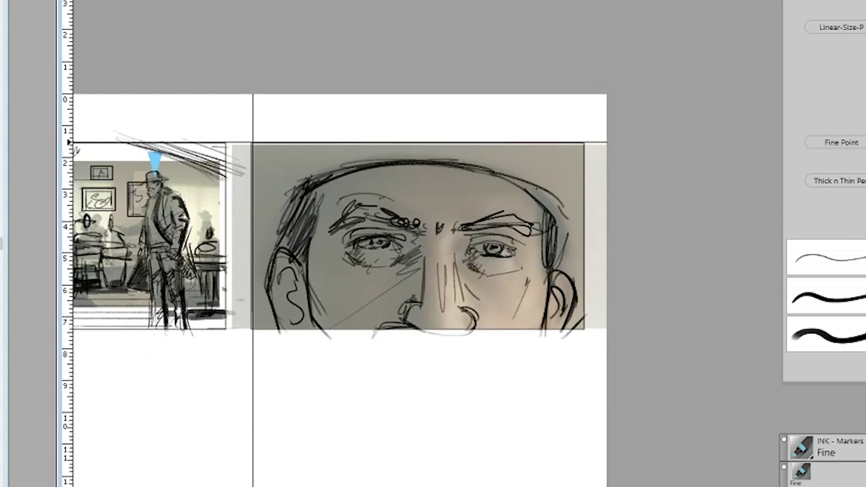
key("ctrl+z")
key("ctrl+z")
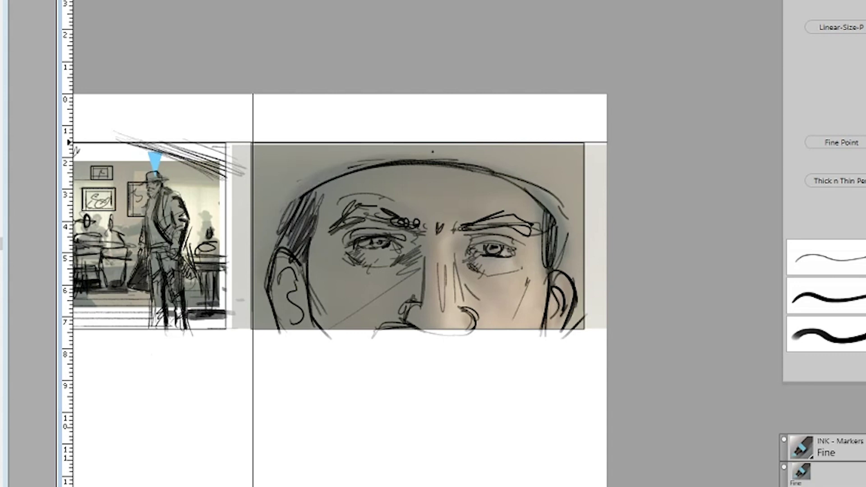
In the close-up panel beside the turkey photo, sketch the nose, the brow crease and the first eye with its lids and bag
mouse_move(368, 288)
left_mouse_down()
mouse_move(352, 312)
mouse_move(384, 326)
left_mouse_up()
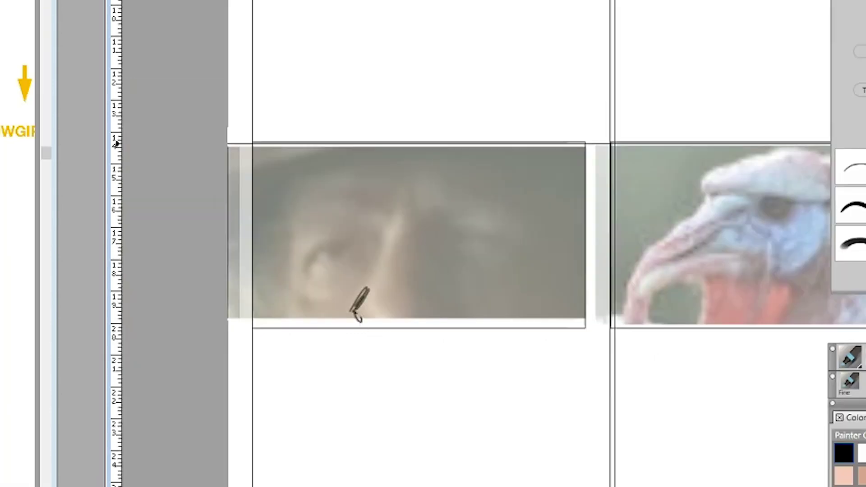
left_click_drag(391, 315, 418, 324)
mouse_move(420, 294)
left_mouse_down()
mouse_move(436, 305)
mouse_move(432, 327)
left_mouse_up()
left_click_drag(388, 232, 374, 282)
left_click_drag(405, 205, 420, 222)
mouse_move(303, 271)
left_mouse_down()
mouse_move(361, 239)
mouse_move(344, 257)
left_mouse_up()
left_click_drag(360, 246, 366, 257)
left_click_drag(305, 261, 331, 230)
left_click_drag(337, 230, 358, 235)
left_click_drag(304, 276, 326, 300)
left_click_drag(333, 298, 364, 288)
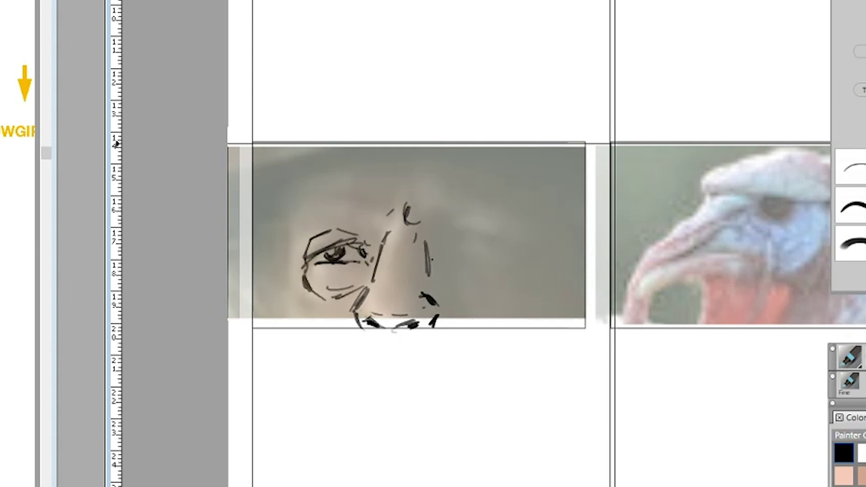
Sketch the second eye with its iris, eyelids and outer creases in the close-up beside the turkey
left_click_drag(463, 239, 473, 258)
left_click_drag(460, 239, 503, 239)
left_click_drag(506, 242, 529, 258)
left_click_drag(461, 225, 500, 222)
mouse_move(507, 228)
left_mouse_down()
mouse_move(528, 246)
mouse_move(500, 251)
mouse_move(501, 289)
mouse_move(535, 273)
left_mouse_up()
Outline both heavy frowning eyebrows on the close-up face and fill them with dense dark hatching
mouse_move(285, 239)
left_mouse_down()
mouse_move(343, 217)
mouse_move(384, 234)
left_mouse_up()
left_click_drag(431, 212, 543, 230)
mouse_move(431, 223)
left_mouse_down()
mouse_move(483, 195)
mouse_move(541, 210)
left_mouse_up()
mouse_move(280, 232)
left_mouse_down()
mouse_move(334, 196)
mouse_move(388, 222)
left_mouse_up()
mouse_move(365, 203)
left_mouse_down()
mouse_move(388, 227)
mouse_move(392, 215)
left_mouse_up()
left_click_drag(289, 226, 356, 196)
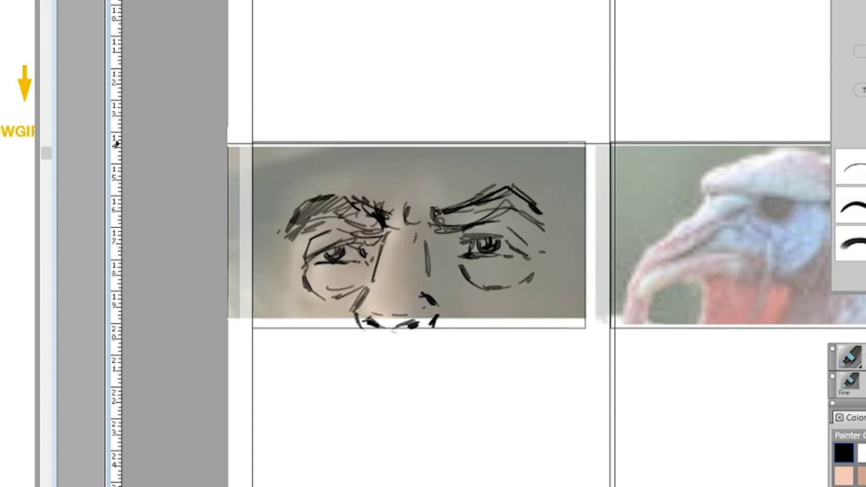
mouse_move(436, 226)
left_mouse_down()
mouse_move(505, 192)
mouse_move(539, 232)
left_mouse_up()
mouse_move(312, 216)
left_mouse_down()
mouse_move(346, 201)
mouse_move(379, 228)
left_mouse_up()
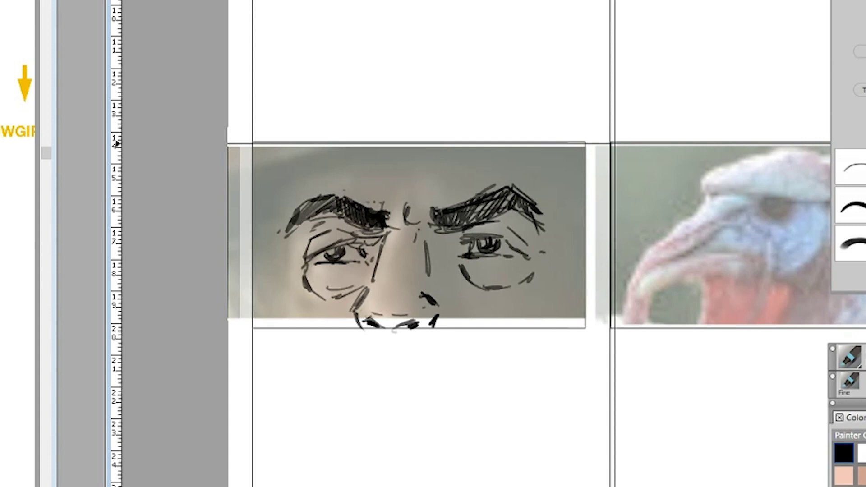
Add forehead and eye wrinkles, and hatch the eye bags and shadowed side of the nose on the close-up face
left_click_drag(461, 187, 497, 174)
left_click_drag(530, 259, 562, 239)
left_click_drag(463, 260, 485, 292)
left_click_drag(304, 261, 334, 307)
left_click_drag(434, 237, 411, 302)
left_click_drag(460, 244, 440, 282)
left_click_drag(428, 136, 408, 161)
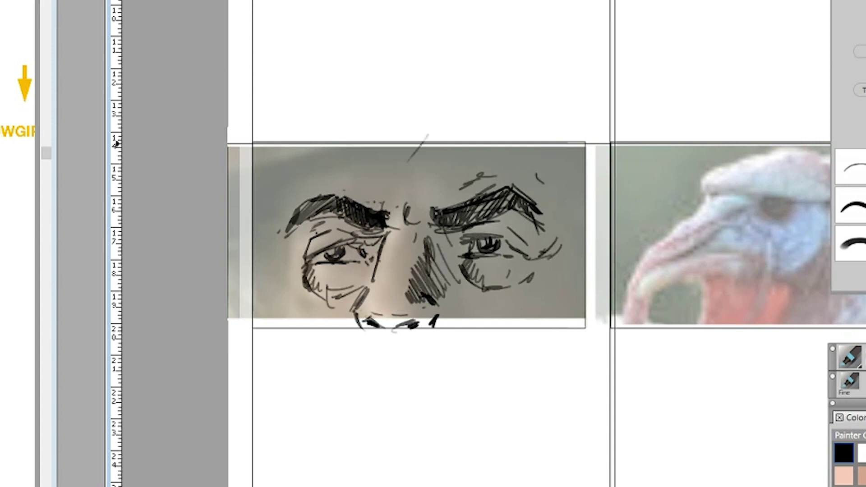
Outline both sides of the close-up face beside the turkey and add wrinkles around the cheeks and under the eyes
left_click_drag(276, 246, 277, 341)
left_click_drag(309, 268, 347, 291)
left_click_drag(473, 275, 517, 283)
left_click_drag(582, 242, 598, 337)
left_click_drag(530, 165, 585, 316)
Sketch the curved hat brim across the top of the close-up face, with loose hair strokes beneath it
left_click_drag(241, 206, 621, 176)
mouse_move(253, 198)
left_mouse_down()
mouse_move(610, 174)
mouse_move(607, 160)
left_mouse_up()
key("ctrl+z")
key("ctrl+z")
left_click_drag(359, 188, 433, 156)
Sketch the ear and sideburn at the edge of the close-up face and add creases beside the eyes
mouse_move(252, 203)
left_mouse_down()
mouse_move(294, 171)
mouse_move(253, 289)
left_mouse_up()
left_click_drag(260, 300, 255, 339)
left_click_drag(300, 278, 277, 320)
left_click_drag(571, 259, 551, 268)
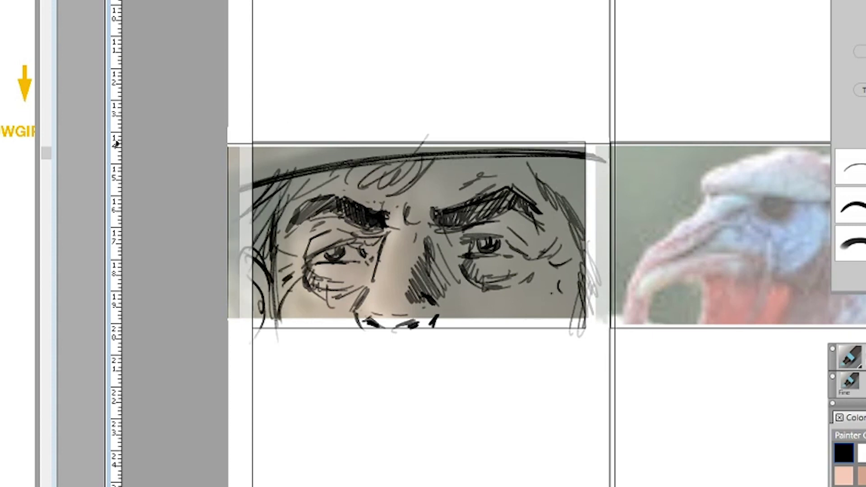
Add finishing strokes around the nose, cheeks and the hair under the hat brim, undoing the stray ones
left_click_drag(379, 255, 363, 311)
left_click_drag(516, 336, 326, 351)
left_click_drag(488, 354, 392, 348)
left_click_drag(564, 305, 562, 323)
left_click_drag(449, 307, 515, 338)
left_click_drag(530, 160, 587, 216)
left_click_drag(541, 160, 602, 214)
key("ctrl+z")
key("ctrl+z")
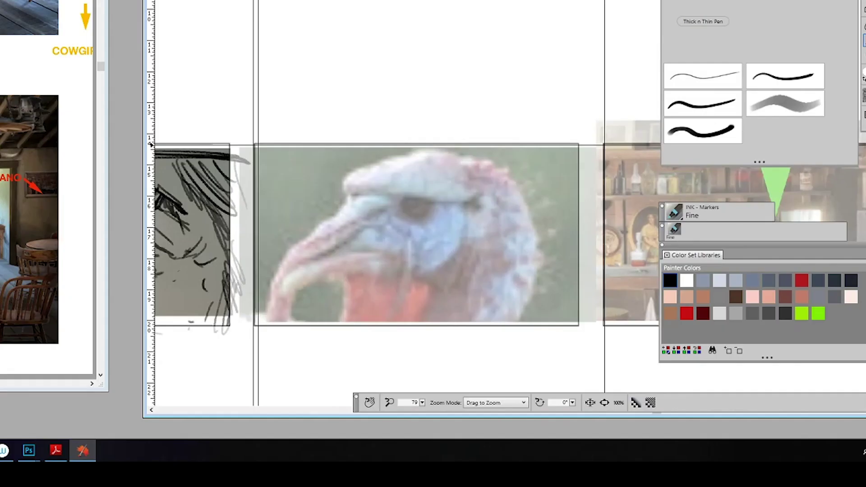
Trace the turkey's fleshy forehead, its brow line and its ringed eye over the photo
left_click_drag(359, 170, 345, 195)
left_click_drag(376, 181, 363, 198)
left_click_drag(364, 169, 433, 152)
left_click_drag(383, 195, 485, 197)
left_click_drag(420, 201, 407, 212)
left_click_drag(413, 203, 417, 208)
Outline the turkey's hooked upper beak, nostril ridge and lower beak edge with bold strokes
left_click_drag(352, 212, 289, 249)
left_click_drag(282, 260, 269, 321)
left_click_drag(389, 205, 316, 253)
left_click_drag(323, 282, 281, 322)
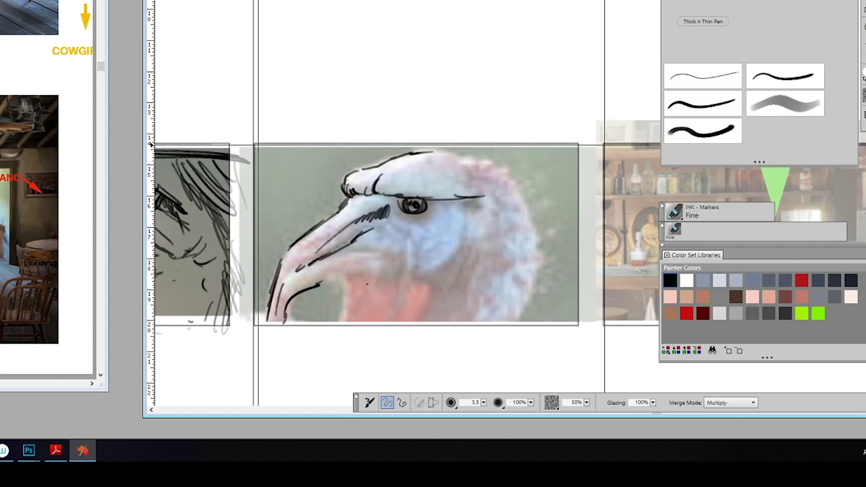
left_click_drag(361, 285, 295, 294)
left_click_drag(311, 282, 389, 280)
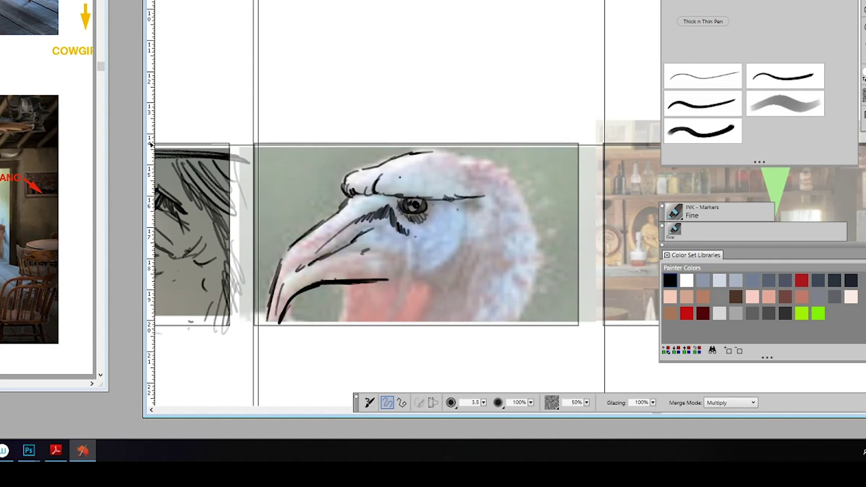
Outline the turkey's crown and the back of its head, and add a crease behind the eye
left_click_drag(431, 165, 393, 174)
left_click_drag(449, 209, 435, 244)
left_click_drag(440, 151, 505, 167)
left_click_drag(505, 173, 539, 266)
left_click_drag(534, 267, 523, 312)
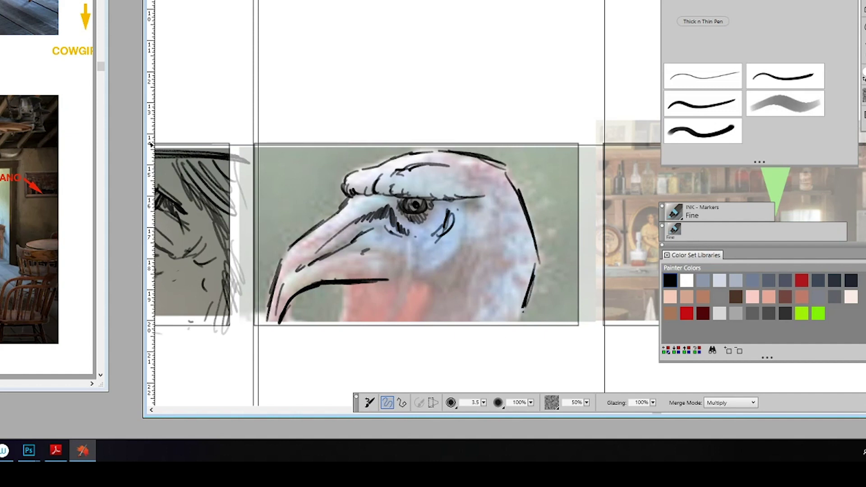
Hatch the rounded pouch below the turkey's eye, extend the back of the neck and mark the mouth line
left_click_drag(465, 228, 451, 273)
left_click_drag(526, 307, 507, 336)
left_click_drag(453, 253, 415, 271)
left_click_drag(337, 266, 422, 260)
Draw the hanging folds of the turkey's wattle and the long creases down its neck
left_click_drag(345, 284, 348, 337)
left_click_drag(408, 278, 390, 338)
left_click_drag(384, 300, 375, 343)
left_click_drag(483, 223, 460, 318)
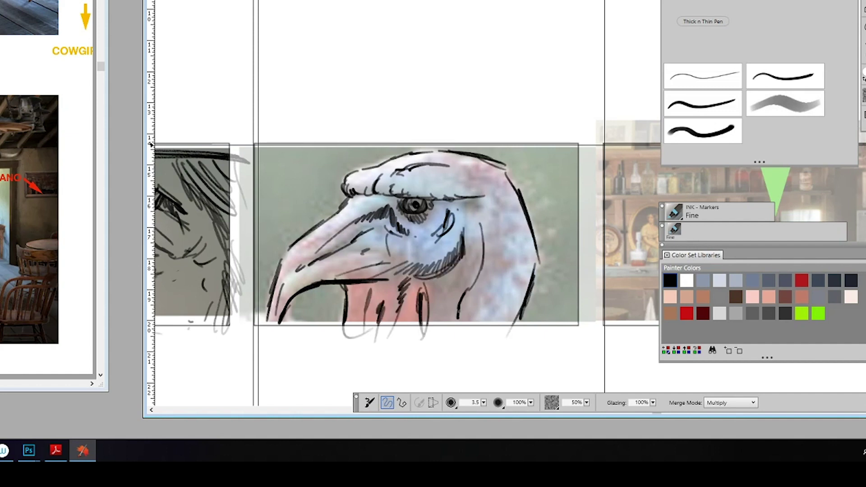
left_click_drag(465, 253, 447, 325)
left_click_drag(470, 261, 456, 323)
left_click_drag(519, 295, 503, 316)
left_click_drag(516, 300, 489, 343)
With a 1.0 fine marker, add bristles along the turkey's head and light hatching on its eye, beak and wattle
left_click(703, 75)
left_click_drag(535, 183, 510, 224)
left_click_drag(533, 232, 524, 241)
left_click_drag(549, 261, 530, 284)
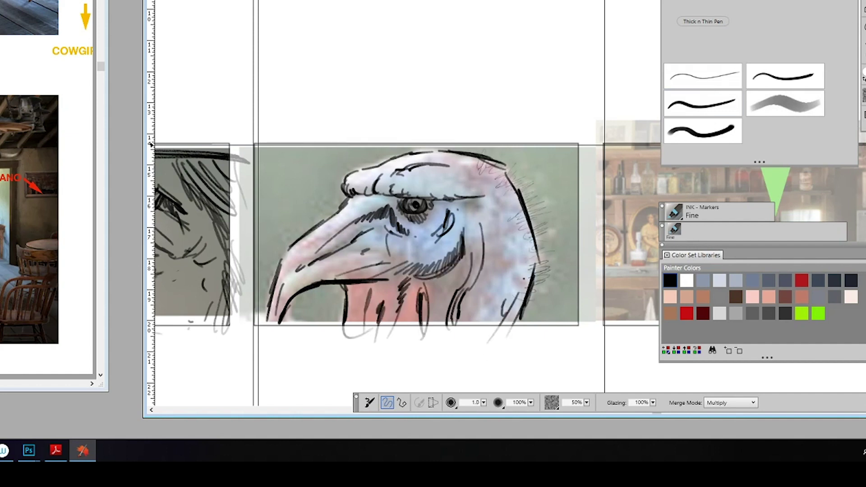
mouse_move(392, 196)
left_mouse_down()
mouse_move(412, 230)
mouse_move(444, 231)
left_mouse_up()
left_click_drag(337, 223, 291, 266)
left_click_drag(386, 178, 406, 185)
left_click_drag(349, 284, 384, 299)
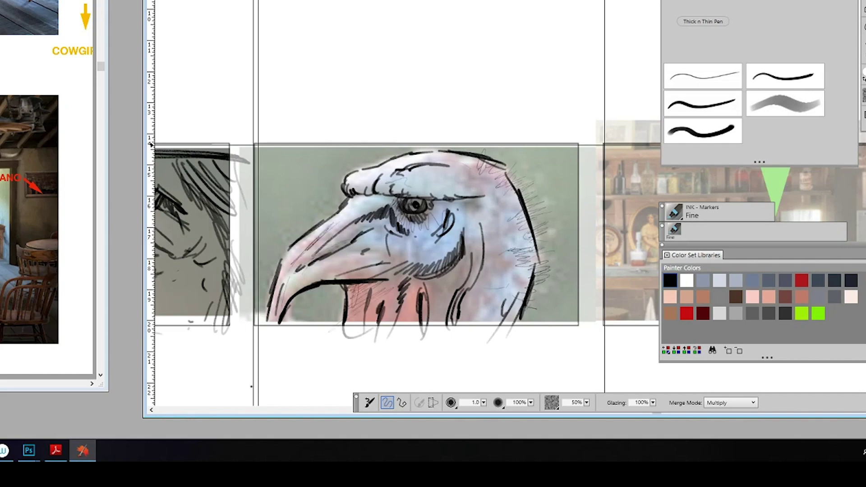
In the saloon bar panel, frame a serving window and rough in the cook's oval head and raised hand
key("ctrl+plus")
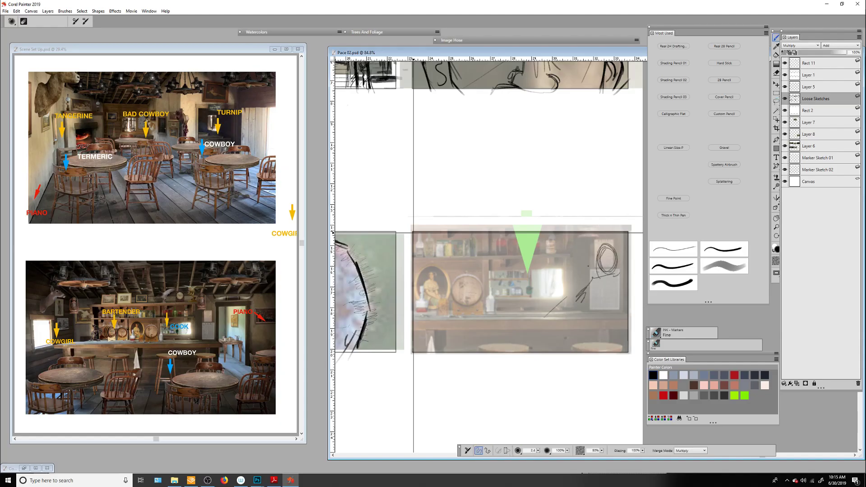
mouse_move(487, 260)
left_mouse_down()
mouse_move(487, 311)
mouse_move(563, 314)
left_mouse_up()
mouse_move(485, 261)
left_mouse_down()
mouse_move(573, 260)
mouse_move(571, 315)
left_mouse_up()
mouse_move(513, 272)
left_mouse_down()
mouse_move(514, 286)
mouse_move(519, 271)
left_mouse_up()
left_click_drag(492, 309, 501, 302)
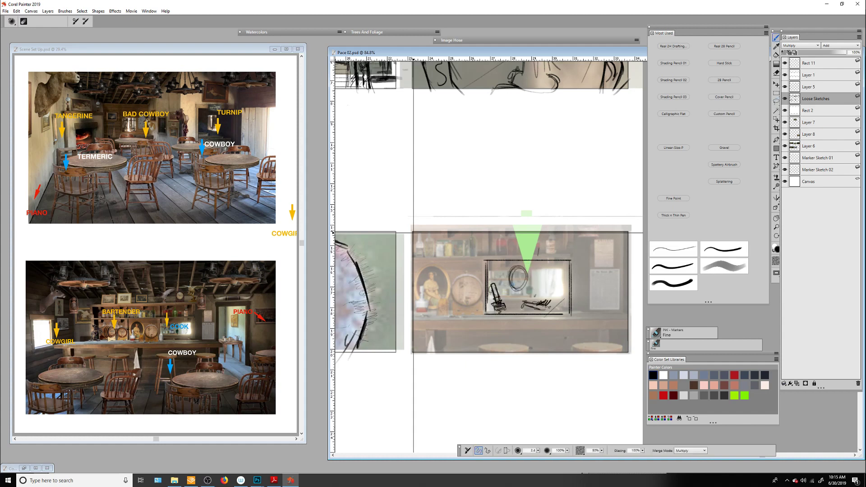
Rework the cook in the serving window with a hat, face, apron and a bowl of food in hand
key("ctrl+z")
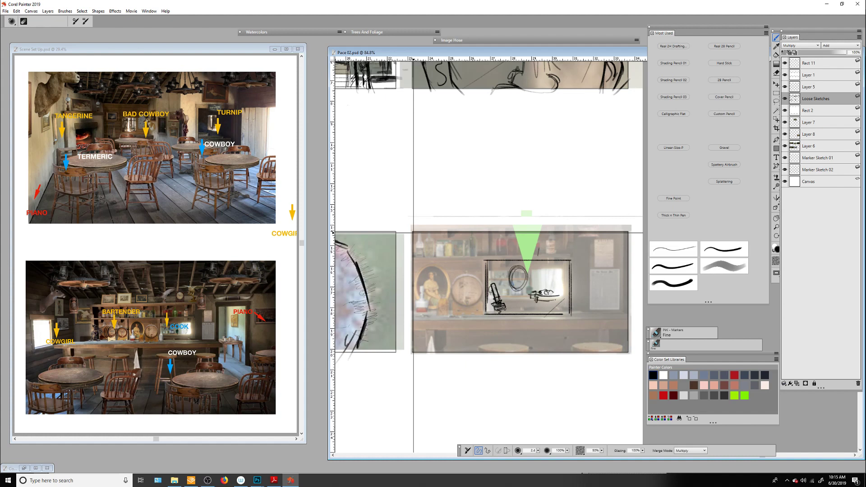
key("n")
left_click_drag(527, 260, 516, 276)
key("b")
left_click_drag(542, 310, 521, 296)
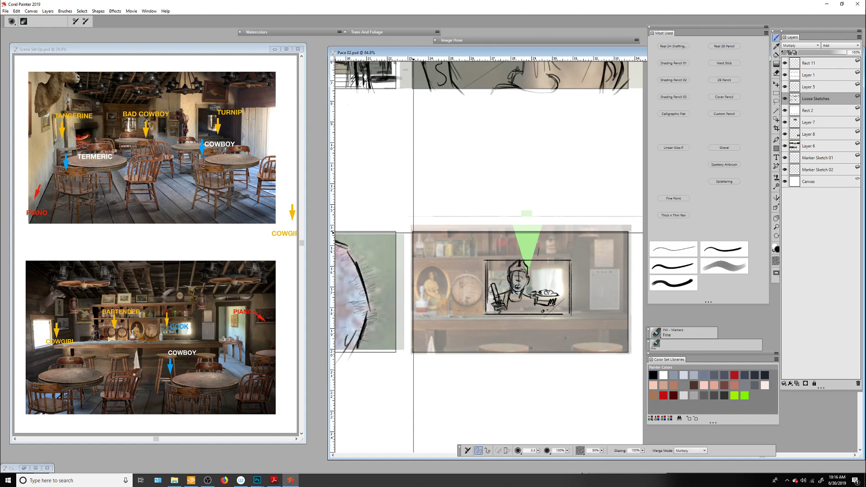
Draw the outer frame around the cook's window and a straight bar counter edge across the panel
left_click_drag(480, 315, 561, 255)
left_click_drag(576, 256, 576, 312)
left_click_drag(420, 314, 644, 314)
mouse_move(589, 268)
left_mouse_down()
mouse_move(621, 307)
mouse_move(590, 308)
left_mouse_up()
key("ctrl+z")
Add a new layer and sketch the bearded cowboy's hat, head and neckerchief at the right of the bar panel
left_click_drag(596, 241, 616, 280)
key("n")
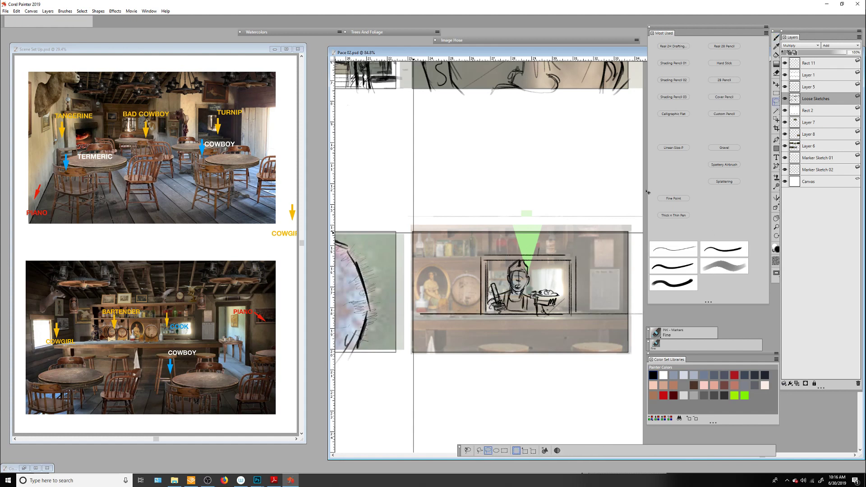
key("b")
key("ctrl+shift+n")
left_click_drag(607, 242, 591, 276)
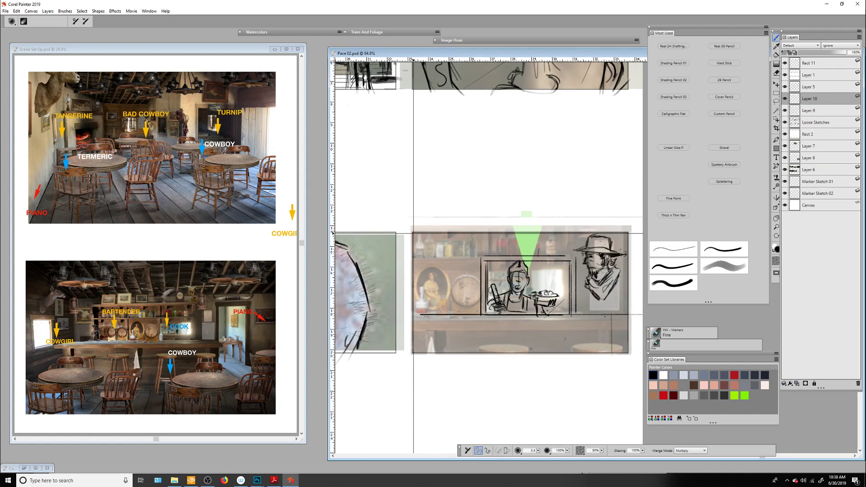
Rough in the cowboy's shoulders, neckerchief tails and the front edges of his coat
left_click_drag(607, 295, 607, 342)
mouse_move(620, 272)
left_mouse_down()
mouse_move(635, 277)
mouse_move(569, 311)
mouse_move(595, 317)
left_mouse_up()
left_click_drag(581, 290, 577, 321)
left_click_drag(608, 298, 612, 354)
left_click_drag(598, 307, 600, 343)
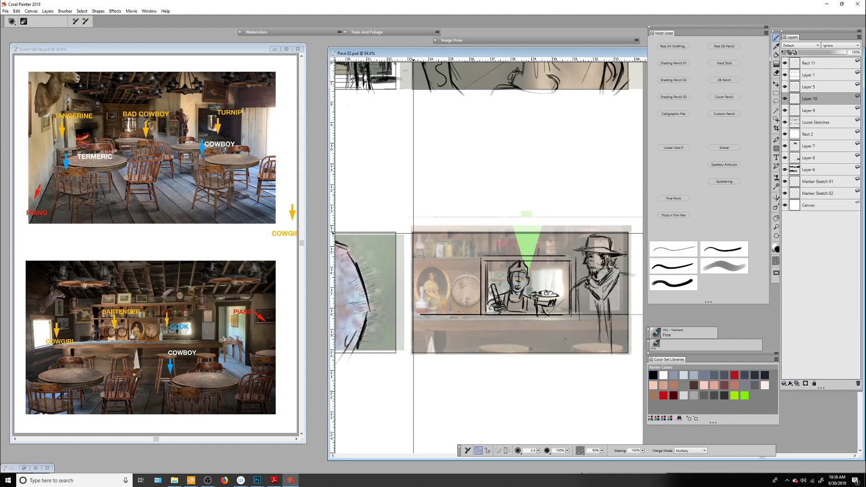
Undo the last coat strokes and redraw the cowboy's coat, vest and bent arm down to the panel's lower edge
left_click_drag(581, 286, 582, 342)
key("ctrl+z")
key("ctrl+z")
key("ctrl+z")
left_click_drag(620, 272, 620, 352)
left_click_drag(589, 284, 591, 349)
mouse_move(591, 311)
left_mouse_down()
mouse_move(616, 354)
mouse_move(613, 343)
left_mouse_up()
left_click_drag(580, 281, 579, 356)
left_click_drag(578, 288, 561, 349)
left_click_drag(577, 302, 561, 347)
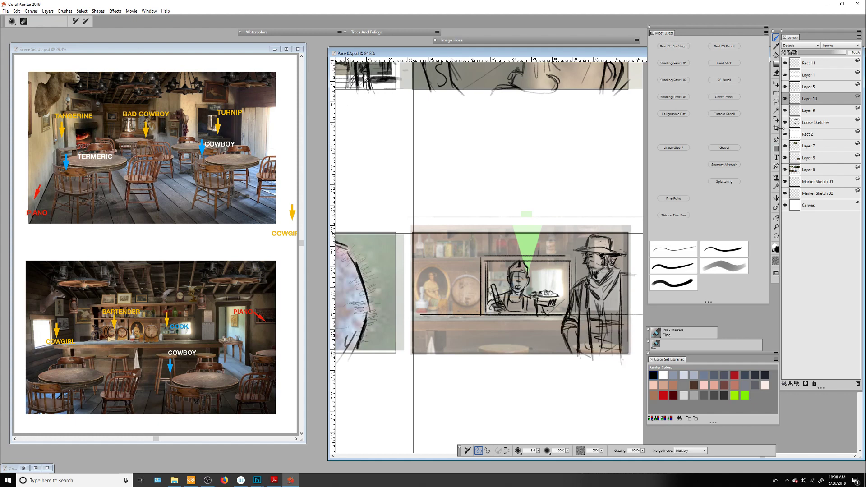
Cut the cook from the Loose Sketches layer, paste it as its own layer, and redraw the window and counter edges
left_click(816, 122)
left_click(776, 101)
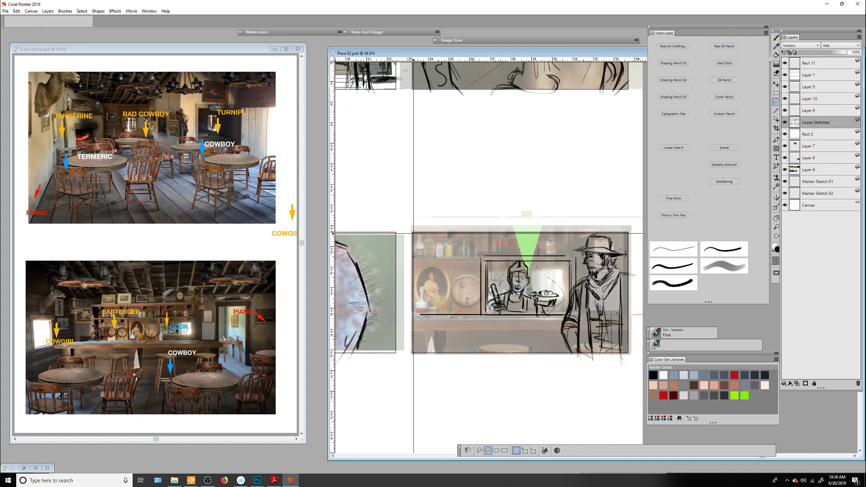
key("ctrl+x")
key("ctrl+v")
key("b")
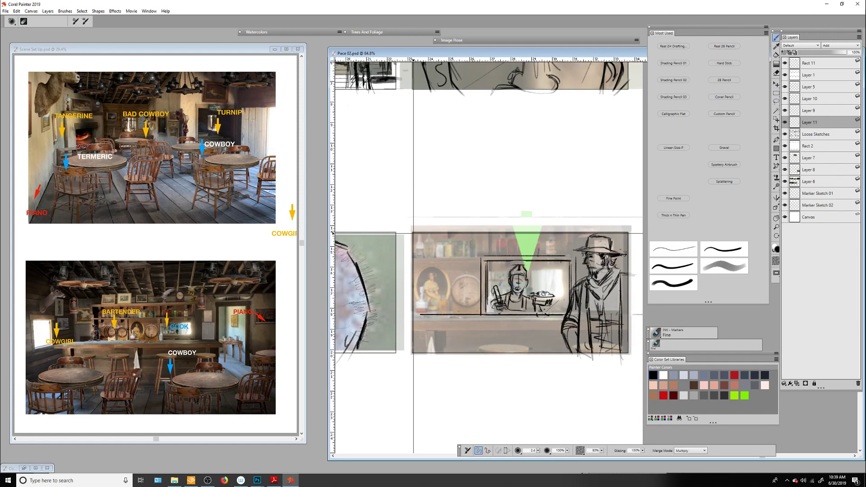
left_click_drag(483, 257, 577, 258)
left_click_drag(373, 323, 563, 322)
On Layer 9, sketch a scowling man's head, neck and open shirt at the left of the bar panel
left_click(809, 110)
mouse_move(433, 262)
left_mouse_down()
mouse_move(440, 289)
mouse_move(446, 280)
left_mouse_up()
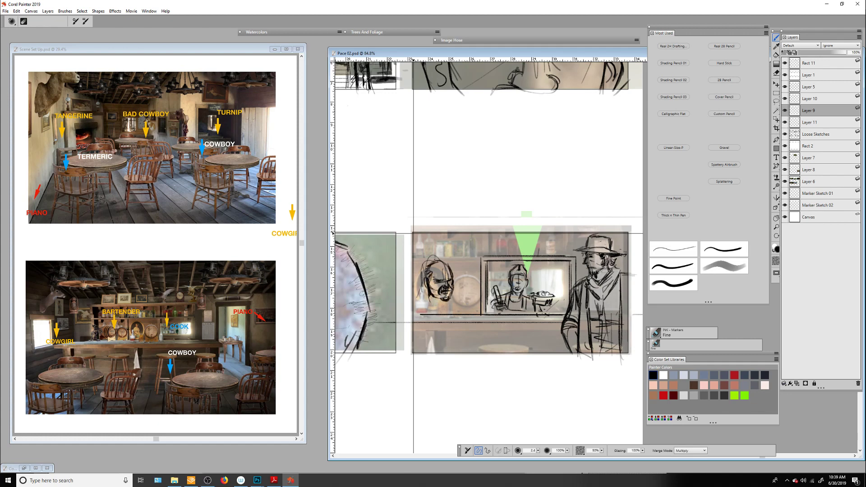
mouse_move(429, 271)
left_mouse_down()
mouse_move(444, 259)
mouse_move(451, 266)
mouse_move(417, 318)
mouse_move(436, 319)
mouse_move(434, 339)
left_mouse_up()
left_click_drag(467, 300, 454, 340)
left_click_drag(417, 311, 415, 346)
mouse_move(458, 306)
left_mouse_down()
mouse_move(457, 339)
mouse_move(442, 353)
left_mouse_up()
Lasso the man at the left of the bar, scale him down slightly and deselect him
key("l")
mouse_move(461, 358)
left_mouse_down()
mouse_move(447, 372)
mouse_move(469, 361)
mouse_move(464, 356)
left_mouse_up()
key("ctrl+t")
key("Return")
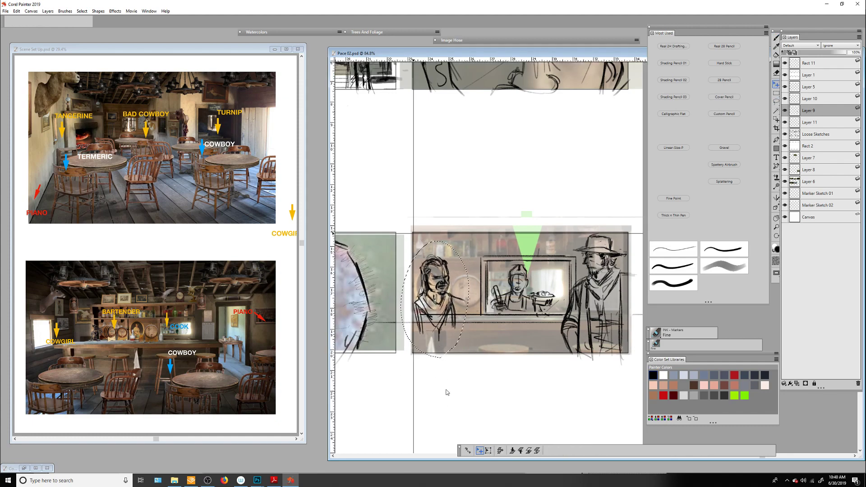
key("b")
key("ctrl+d")
Draw the left man's shoulders, arms and vest down to the panel's lower edge
left_click_drag(420, 306, 424, 356)
left_click_drag(453, 316, 455, 351)
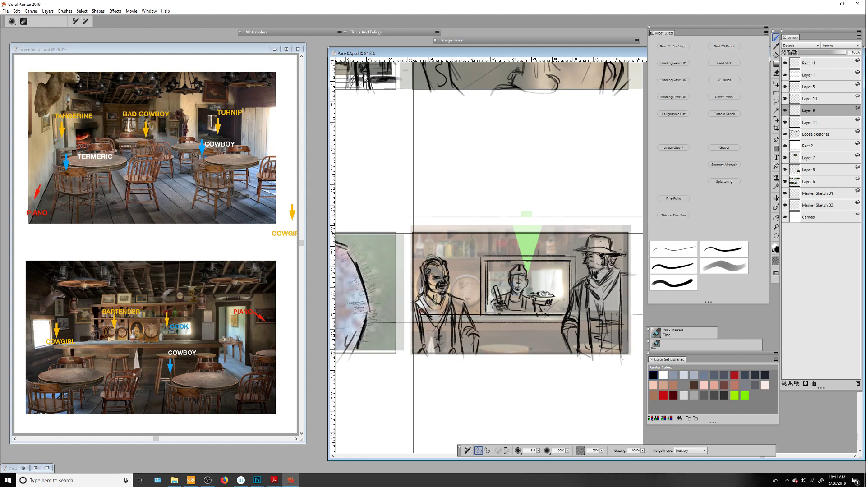
left_click_drag(454, 338, 461, 359)
Add the bar counter's lower line, the tabletop edge and the wall shelf lines behind the left man
left_click_drag(477, 331, 562, 331)
left_click_drag(501, 352, 548, 351)
left_click_drag(405, 258, 479, 258)
left_click_drag(447, 268, 479, 268)
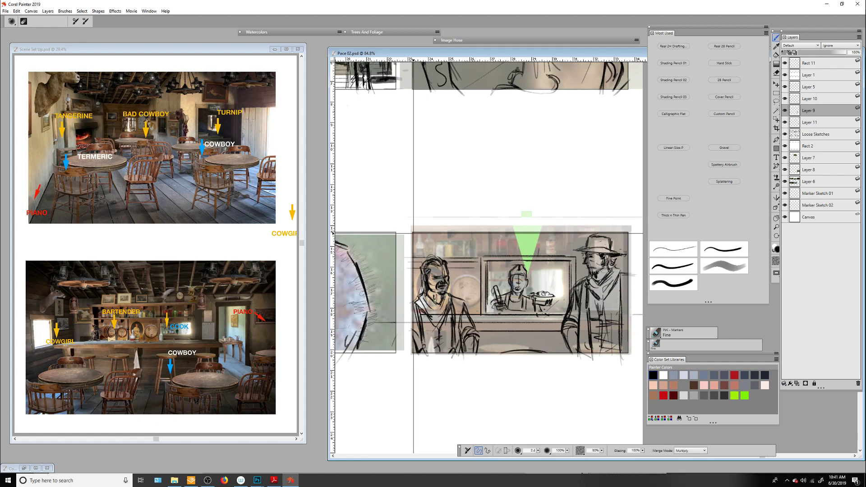
Draw the vertical posts above both sides of the cook's window
left_click_drag(482, 232, 482, 260)
left_click_drag(487, 232, 488, 258)
left_click_drag(566, 232, 567, 255)
left_click_drag(574, 232, 575, 250)
Sketch the shelf supports and bottles above the window, and the round barrel beside the left man
left_click_drag(467, 233, 465, 298)
left_click_drag(496, 254, 504, 253)
mouse_move(506, 253)
left_mouse_down()
mouse_move(520, 246)
mouse_move(536, 254)
left_mouse_up()
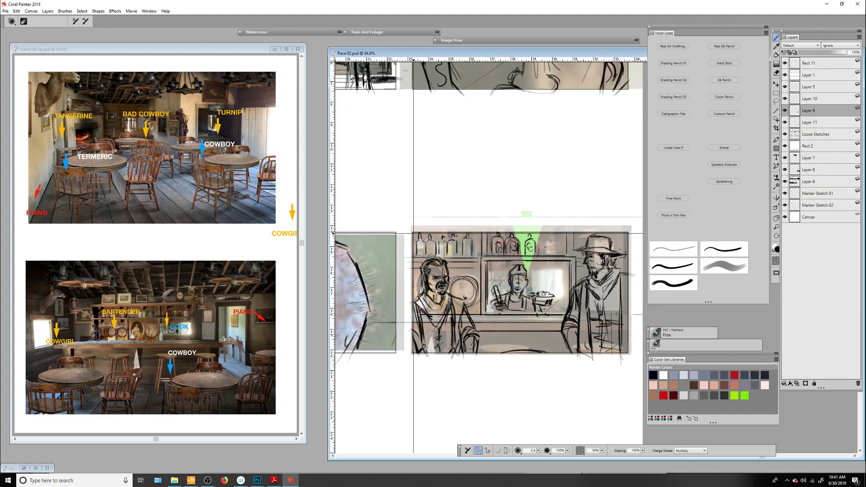
mouse_move(451, 280)
left_mouse_down()
mouse_move(472, 290)
mouse_move(478, 309)
left_mouse_up()
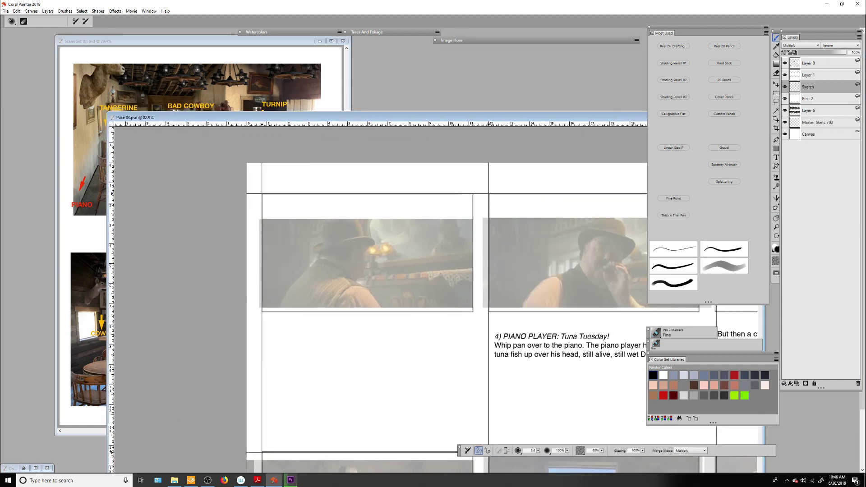
In the first panel of Pace 03.psd, sketch the piano player's collar, back, hat and striped vest over the photo
mouse_move(311, 267)
left_mouse_down()
mouse_move(335, 262)
mouse_move(386, 315)
left_mouse_up()
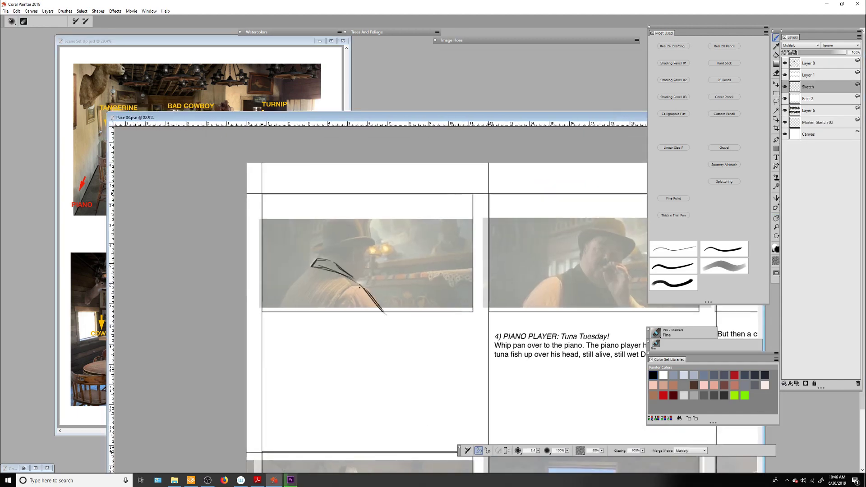
left_click_drag(328, 320, 361, 287)
left_click_drag(313, 267, 275, 312)
left_click_drag(313, 266, 354, 236)
left_click_drag(344, 288, 332, 314)
left_click_drag(315, 268, 280, 316)
mouse_move(320, 272)
left_mouse_down()
mouse_move(289, 319)
mouse_move(302, 318)
left_mouse_up()
Add sleeve folds to the piano player and draw his hair and jaw beneath the hat
left_click_drag(354, 281, 316, 321)
mouse_move(360, 288)
left_mouse_down()
mouse_move(329, 318)
mouse_move(353, 314)
left_mouse_up()
left_click_drag(360, 286, 320, 329)
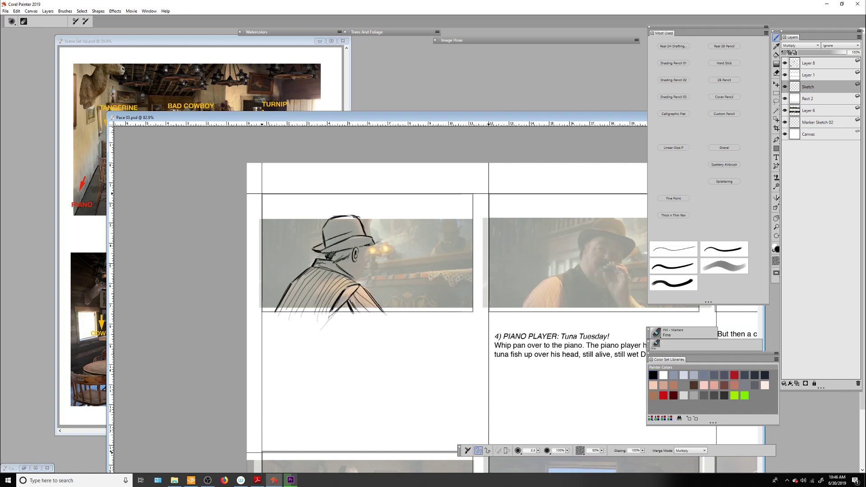
left_click_drag(331, 250, 352, 261)
left_click_drag(368, 246, 358, 281)
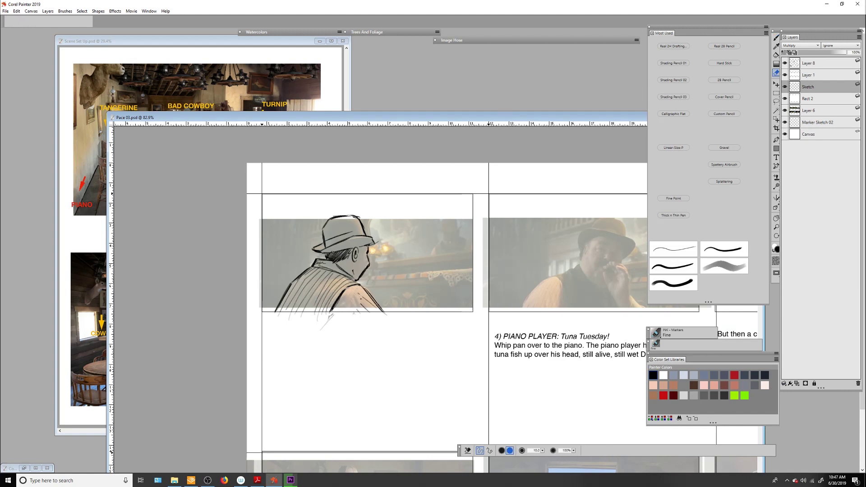
Display perspective guides and place the vanishing point near the left edge of the piano player panel
key("v")
scroll(470, 372, "down", 1)
left_click(513, 451)
left_click(451, 438)
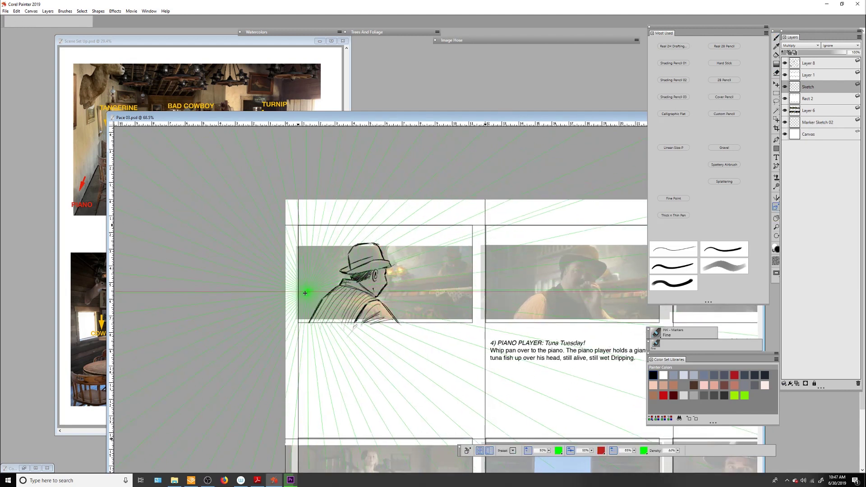
Move the vanishing point just past the first panel's left edge and sketch the piano's top and the uprights of its music stand
left_click_drag(304, 294, 273, 300)
key("b")
mouse_move(389, 283)
left_mouse_down()
mouse_move(483, 268)
mouse_move(472, 288)
left_mouse_up()
mouse_move(400, 295)
left_mouse_down()
mouse_move(443, 293)
mouse_move(396, 317)
left_mouse_up()
left_click_drag(419, 294, 418, 322)
left_click_drag(447, 293, 446, 326)
Sketch the lines of the sheet music and the outer edges of the piano's music stand
left_click_drag(396, 300, 440, 296)
left_click_drag(398, 304, 438, 303)
left_click_drag(395, 317, 444, 305)
left_click_drag(419, 316, 439, 315)
left_click_drag(401, 299, 413, 299)
left_click_drag(421, 319, 440, 318)
left_click_drag(393, 295, 392, 315)
left_click_drag(453, 294, 453, 323)
Sketch the converging ceiling beams, wall planks and framed picture around the piano player in the first panel
key("n")
key("b")
mouse_move(387, 255)
left_mouse_down()
mouse_move(438, 217)
mouse_move(431, 225)
left_mouse_up()
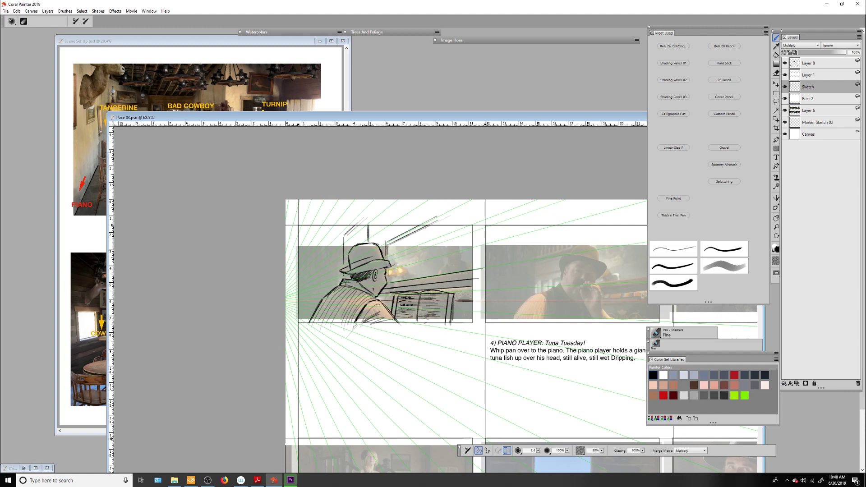
left_click_drag(374, 224, 374, 244)
left_click_drag(298, 292, 328, 292)
mouse_move(300, 297)
left_mouse_down()
mouse_move(323, 296)
mouse_move(317, 300)
left_mouse_up()
mouse_move(317, 241)
left_mouse_down()
mouse_move(317, 288)
mouse_move(321, 270)
left_mouse_up()
left_click_drag(330, 235, 330, 270)
Paste the tuna photo into the second panel of Pace 03.psd and position it tilted above the piano player
left_click_drag(496, 349, 357, 381)
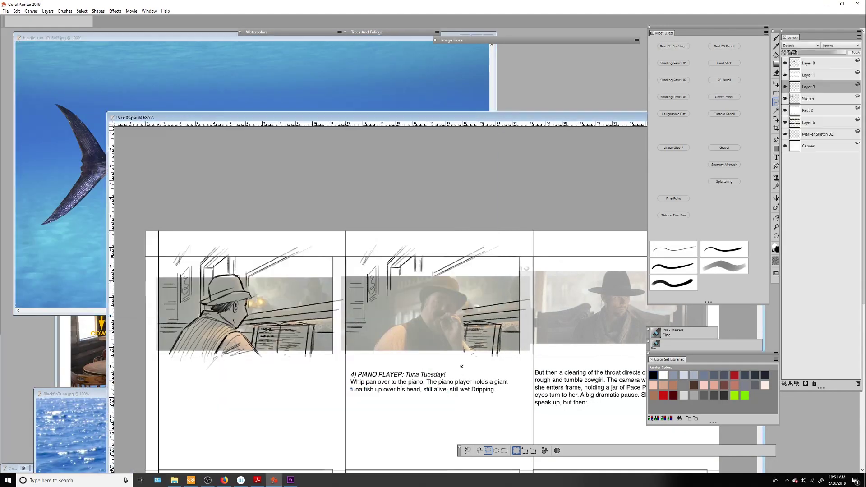
key("ctrl+v")
left_click_drag(594, 413, 502, 307)
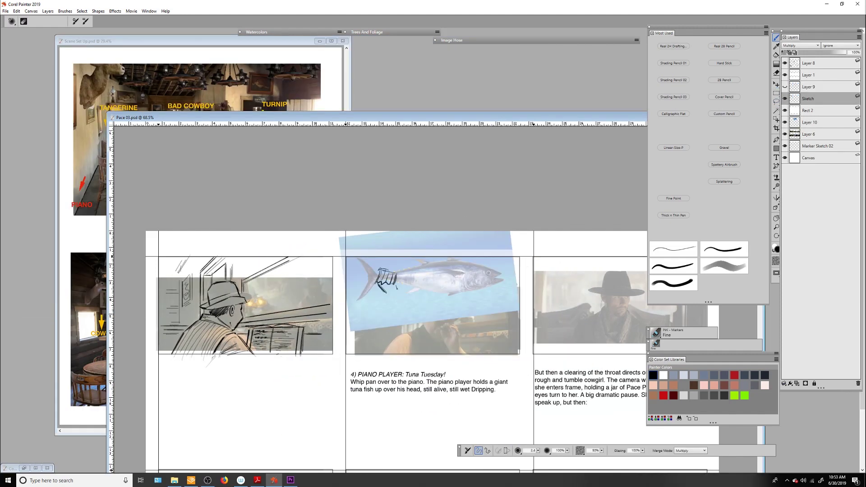
On the Sketch layer, draw the tuna's body, fins, tail and head over the photo, with the gripping hand and water drips
left_click_drag(474, 294, 489, 274)
mouse_move(394, 272)
left_mouse_down()
mouse_move(498, 261)
mouse_move(502, 283)
left_mouse_up()
left_click_drag(437, 276, 460, 270)
left_click_drag(447, 298, 474, 291)
left_click_drag(414, 265, 433, 259)
left_click_drag(357, 299, 375, 275)
left_click_drag(489, 261, 504, 267)
left_click_drag(512, 272, 514, 284)
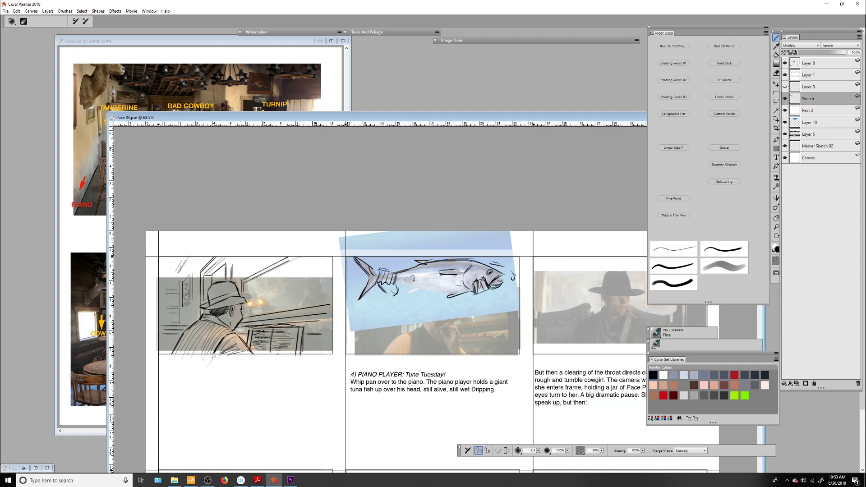
mouse_move(392, 293)
left_mouse_down()
mouse_move(359, 334)
mouse_move(377, 348)
mouse_move(478, 294)
left_mouse_up()
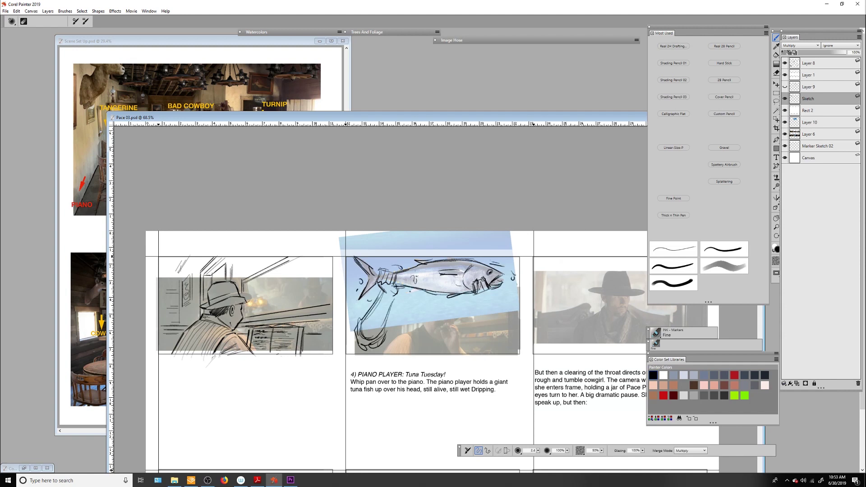
Hide the tuna photo on Layer 10 and sketch the piano player's hat, face, shoulder and vest beneath the fish
left_click(786, 122)
mouse_move(424, 296)
left_mouse_down()
mouse_move(423, 334)
mouse_move(463, 311)
left_mouse_up()
left_click_drag(210, 297, 245, 307)
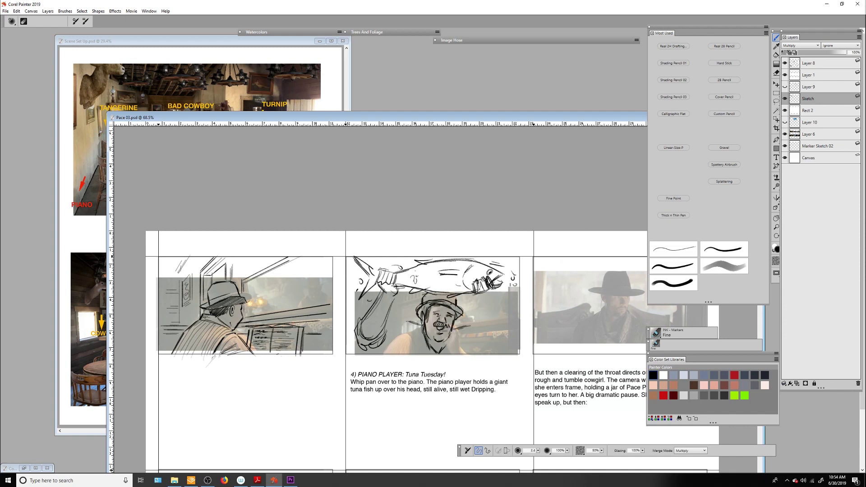
left_click_drag(449, 331, 389, 349)
mouse_move(407, 321)
left_mouse_down()
mouse_move(368, 358)
mouse_move(411, 359)
left_mouse_up()
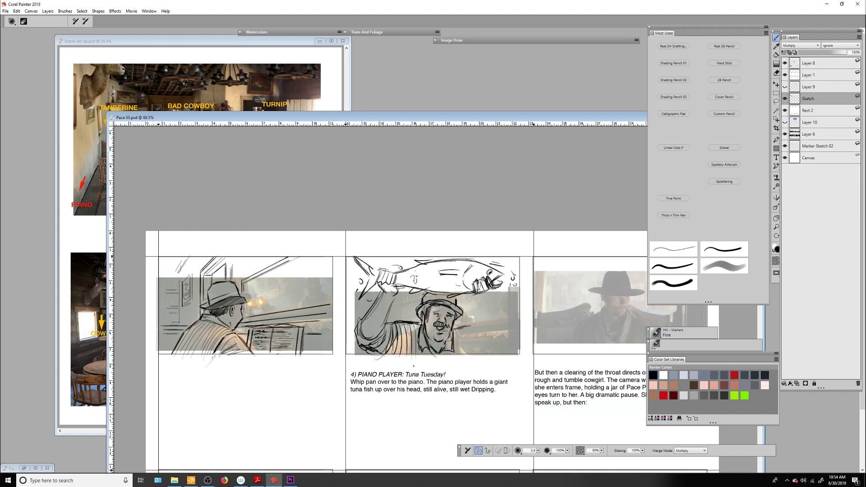
Sketch the piano player's second raised arm, sleeve folds and striped vest in the second panel
left_click_drag(458, 330, 464, 354)
left_click_drag(478, 298, 482, 336)
mouse_move(492, 299)
left_mouse_down()
mouse_move(504, 332)
mouse_move(478, 348)
left_mouse_up()
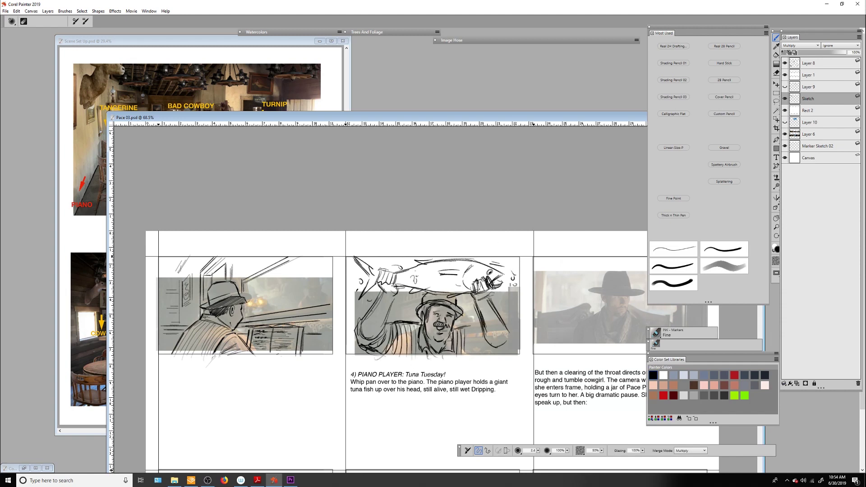
left_click_drag(377, 309, 363, 328)
left_click_drag(492, 297, 480, 310)
mouse_move(503, 300)
left_mouse_down()
mouse_move(481, 352)
mouse_move(495, 355)
left_mouse_up()
mouse_move(454, 326)
left_mouse_down()
mouse_move(485, 329)
mouse_move(467, 364)
left_mouse_up()
left_click_drag(510, 347, 499, 364)
left_click_drag(388, 340, 370, 358)
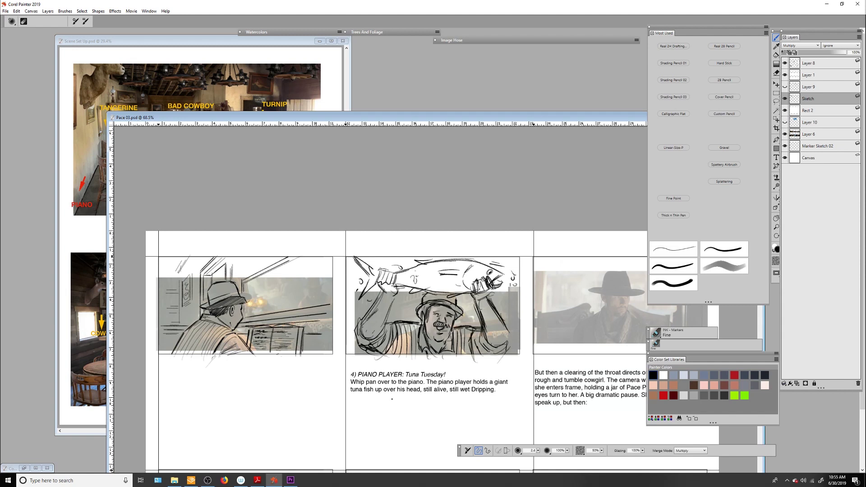
Add the tuna's side fin, scales and gill details, and sketch background lines behind the piano player
left_click_drag(460, 272, 435, 283)
mouse_move(461, 276)
left_mouse_down()
mouse_move(442, 282)
mouse_move(437, 269)
left_mouse_up()
left_click_drag(432, 267, 431, 285)
left_click_drag(424, 266, 420, 281)
left_click_drag(501, 277, 488, 288)
left_click_drag(494, 292, 487, 297)
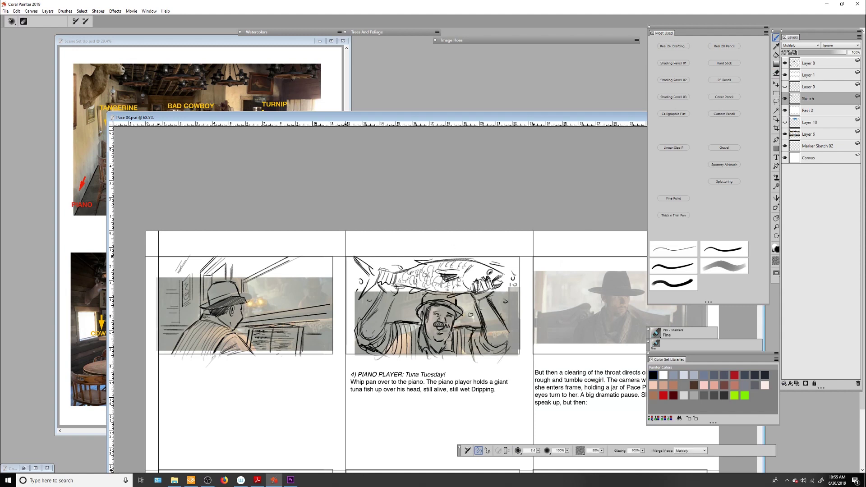
left_click_drag(382, 257, 359, 274)
left_click_drag(383, 269, 306, 336)
left_click_drag(235, 254, 226, 279)
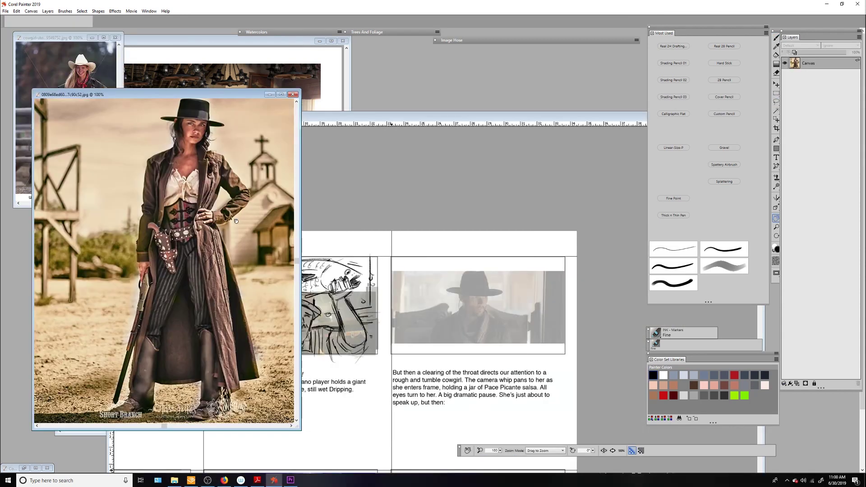
Place the cowgirl photo scaled down over the third panel and move its layer beneath Rect 2
key("f")
left_click_drag(236, 221, 343, 311)
left_click_drag(472, 418, 552, 413)
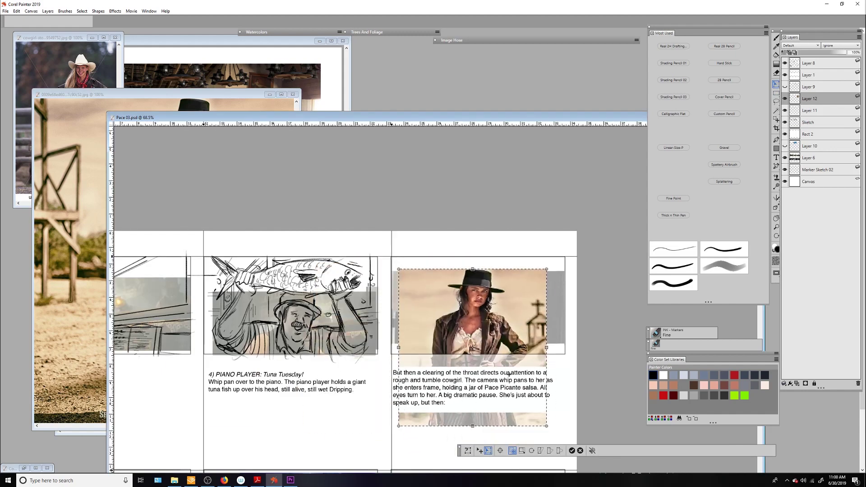
left_click_drag(810, 98, 810, 134)
key("m")
left_click_drag(537, 306, 543, 306)
key("g")
left_click_drag(555, 367, 564, 312)
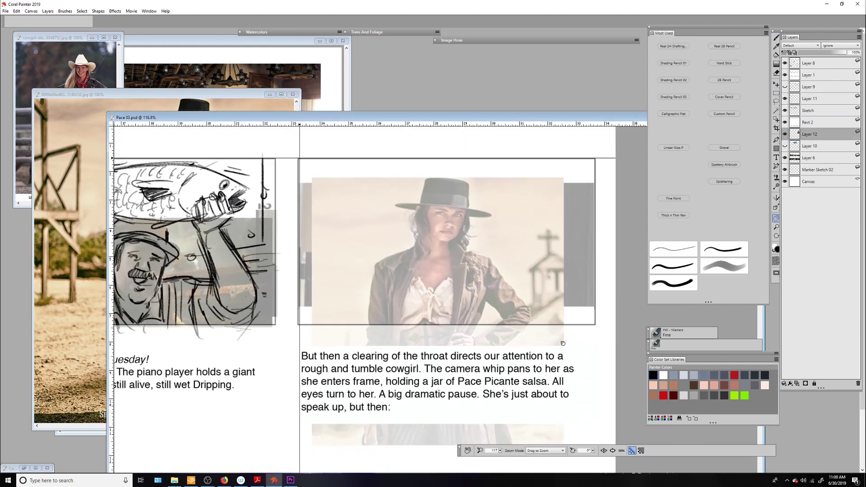
Paste the Pace salsa jar image into the third panel, scale it and position it beside the cowgirl
key("ctrl+v")
left_click_drag(413, 300, 515, 247)
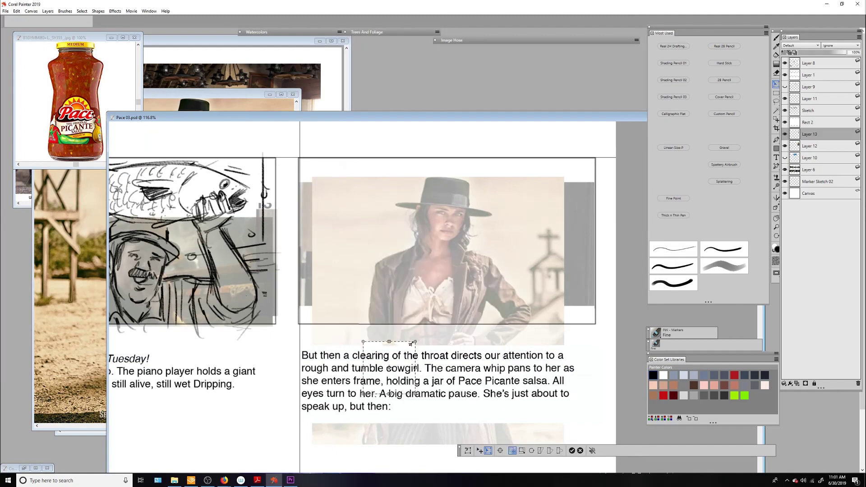
left_click_drag(544, 276, 545, 282)
left_click_drag(542, 241, 538, 275)
Open the photo of the woman holding a glass jar, lasso her hand and the jar, and copy them
key("ctrl+o")
double_click(358, 73)
key("l")
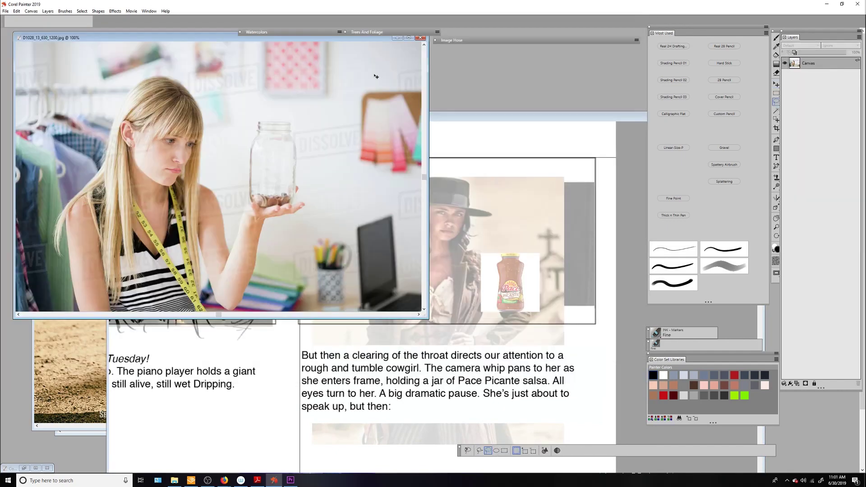
left_click_drag(271, 95, 253, 105)
key("ctrl+c")
Paste the hand beside the cowgirl in Pace 03.psd and place its layer beneath the salsa jar layer
left_click(518, 316)
key("ctrl+v")
mouse_move(519, 315)
left_mouse_down()
mouse_move(536, 319)
mouse_move(528, 272)
left_mouse_up()
key("Return")
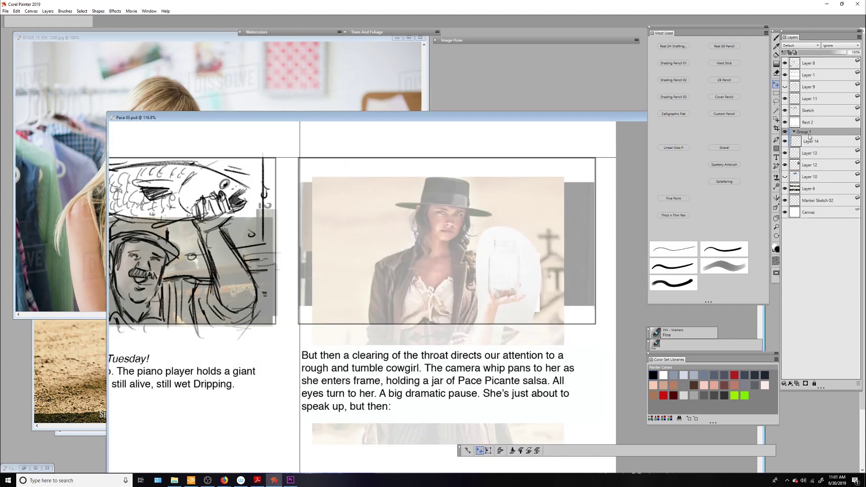
left_click(798, 136)
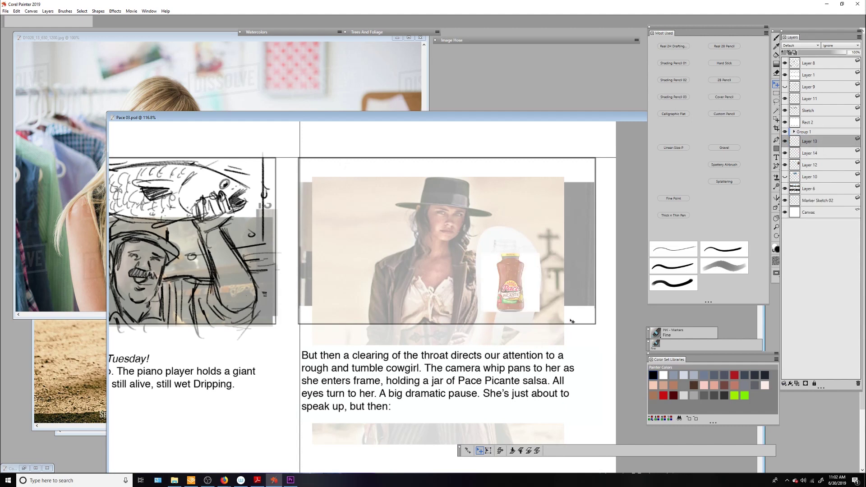
On Layer 11, set the brush size to 2.5 and sketch the cowgirl's hat crown, band and brim
scroll(503, 222, "up", 1)
left_click(811, 98)
type("b")
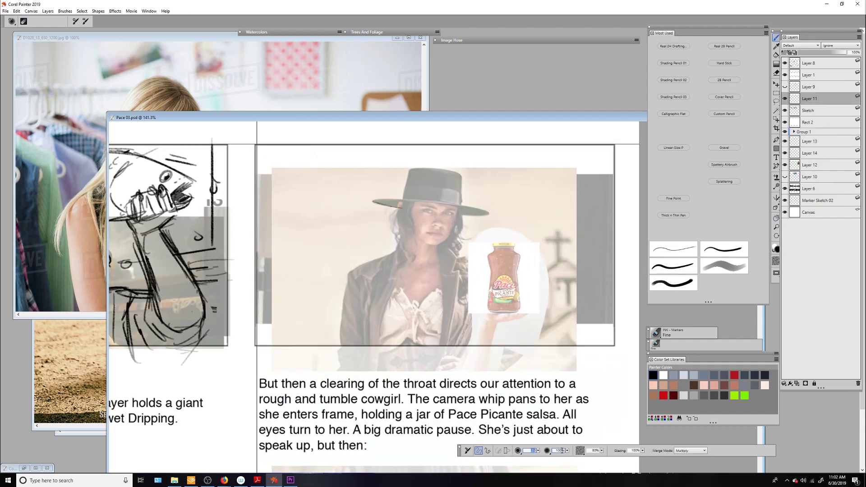
type("2.5")
key("Return")
mouse_move(374, 207)
left_mouse_down()
mouse_move(497, 212)
mouse_move(519, 180)
mouse_move(419, 203)
left_mouse_up()
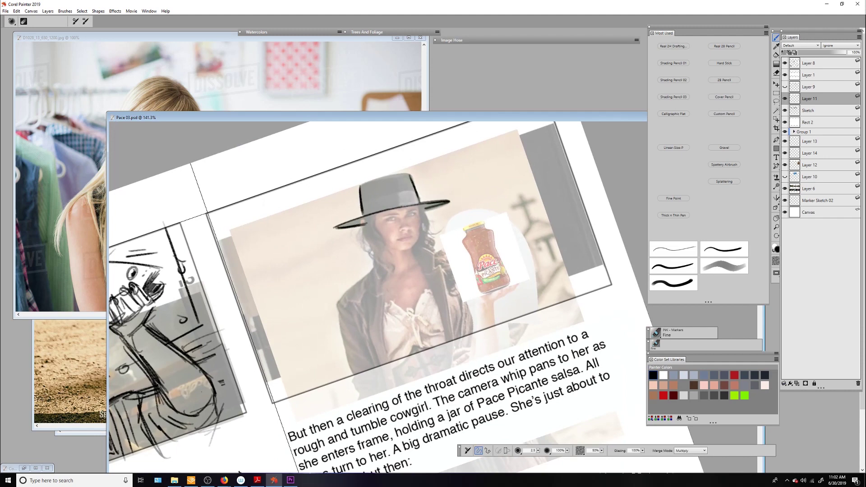
left_click_drag(361, 186, 419, 198)
left_click_drag(364, 206, 412, 190)
left_click_drag(339, 229, 367, 219)
Outline the cowgirl's hair beneath the brim and darken the hatband and curls with the Chisel With Tapering brush
left_click_drag(375, 217, 379, 273)
left_click_drag(419, 205, 429, 233)
left_click_drag(341, 227, 371, 217)
left_click_drag(422, 214, 427, 227)
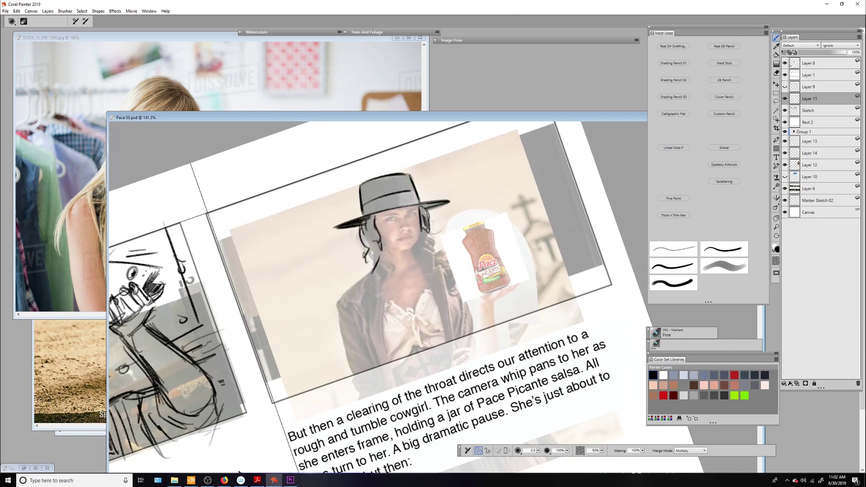
left_click(725, 248)
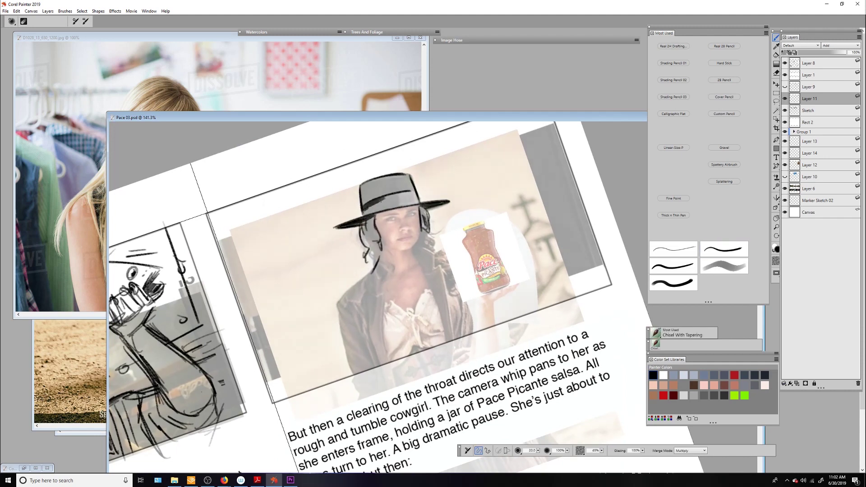
mouse_move(361, 215)
left_mouse_down()
mouse_move(416, 193)
mouse_move(418, 201)
mouse_move(379, 244)
mouse_move(392, 292)
left_mouse_up()
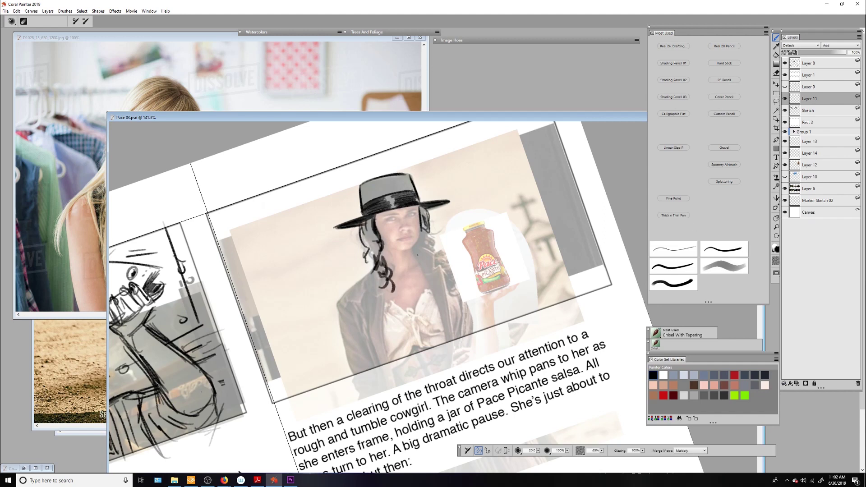
With the Fine marker, sketch the cowgirl's jaw, neck and long coat lapels
left_click(674, 248)
left_click_drag(416, 232, 420, 250)
mouse_move(400, 241)
left_mouse_down()
mouse_move(383, 253)
mouse_move(415, 263)
left_mouse_up()
left_click_drag(423, 262, 405, 276)
mouse_move(401, 274)
left_mouse_down()
mouse_move(381, 280)
mouse_move(450, 351)
left_mouse_up()
left_click_drag(380, 260, 392, 373)
key("n")
key("b")
left_click_drag(370, 253, 388, 377)
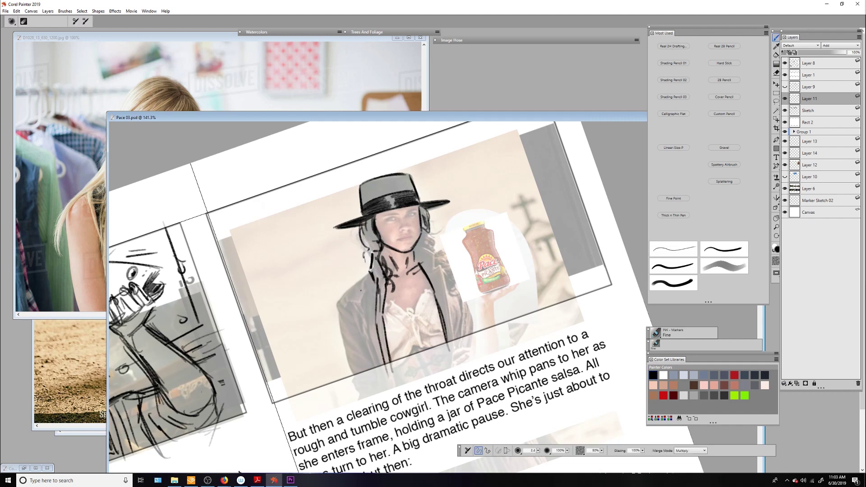
Sketch the shoulder, sleeve outline and sleeve folds of the cowgirl's coat on the side away from the jar
left_click_drag(367, 274, 340, 351)
left_click_drag(340, 304, 360, 326)
left_click_drag(352, 307, 356, 382)
left_click_drag(350, 323, 361, 359)
left_click_drag(369, 280, 371, 336)
Sketch the cowgirl's open blouse with its collar and lacing, and the coat edge nearest the jar
left_click_drag(384, 298, 424, 323)
mouse_move(415, 289)
left_mouse_down()
mouse_move(431, 345)
mouse_move(436, 325)
left_mouse_up()
left_click_drag(417, 330, 424, 354)
mouse_move(384, 305)
left_mouse_down()
mouse_move(419, 347)
mouse_move(418, 338)
left_mouse_up()
left_click_drag(422, 336, 432, 338)
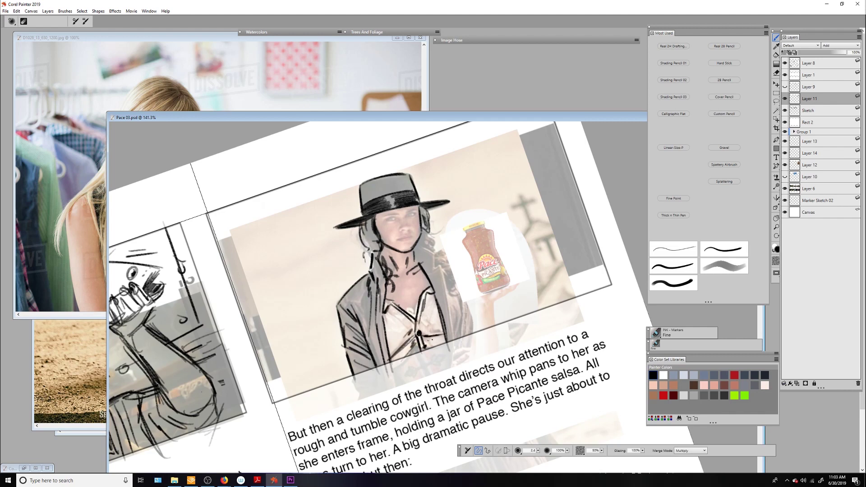
left_click_drag(455, 264, 444, 347)
Add loose curls to both sides of the cowgirl's hair
left_click_drag(367, 225, 360, 249)
left_click_drag(420, 243, 432, 255)
left_click_drag(363, 250, 371, 268)
left_click_drag(375, 251, 381, 266)
left_click_drag(377, 248, 370, 273)
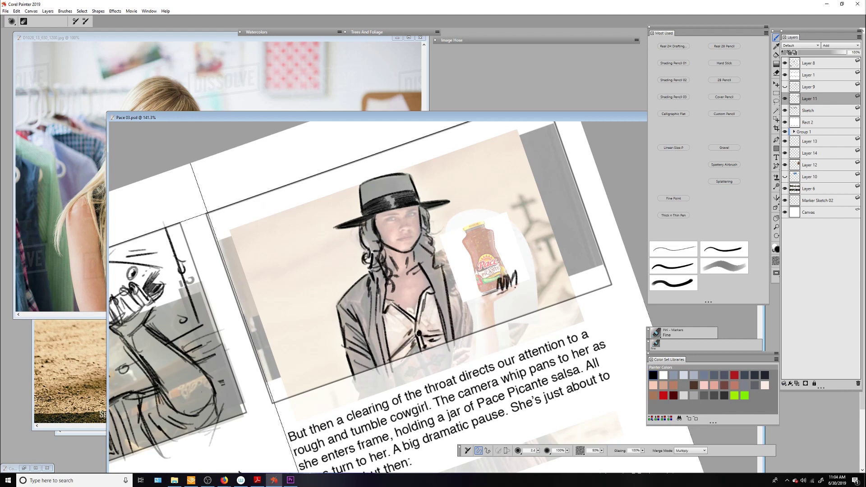
Reduce the brush size and draw the salsa jar's outline and label, the cowgirl's facial features and the collar shading
key("bracketleft")
left_click_drag(478, 256, 473, 293)
mouse_move(494, 233)
left_mouse_down()
mouse_move(508, 275)
mouse_move(499, 267)
left_mouse_up()
mouse_move(478, 284)
left_mouse_down()
mouse_move(501, 276)
mouse_move(503, 283)
left_mouse_up()
left_click_drag(479, 264, 495, 256)
left_click_drag(413, 243, 440, 286)
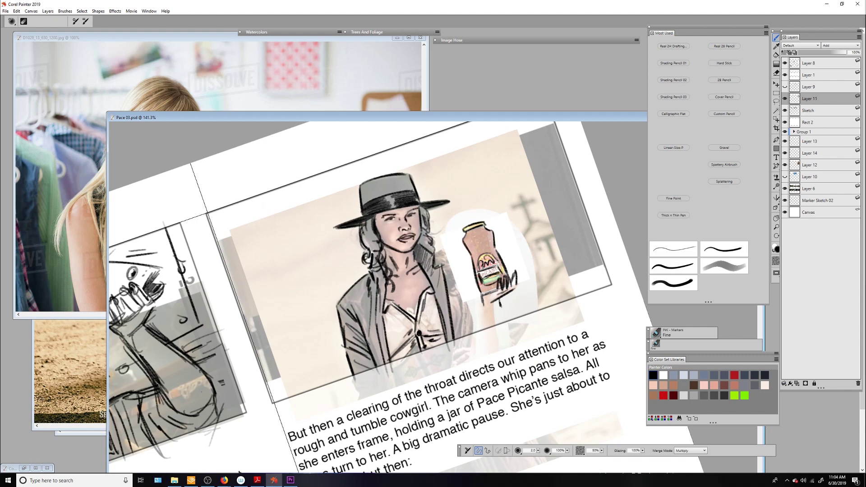
Darken the cowgirl's curls on both sides of her face with the Chisel brush
key("n")
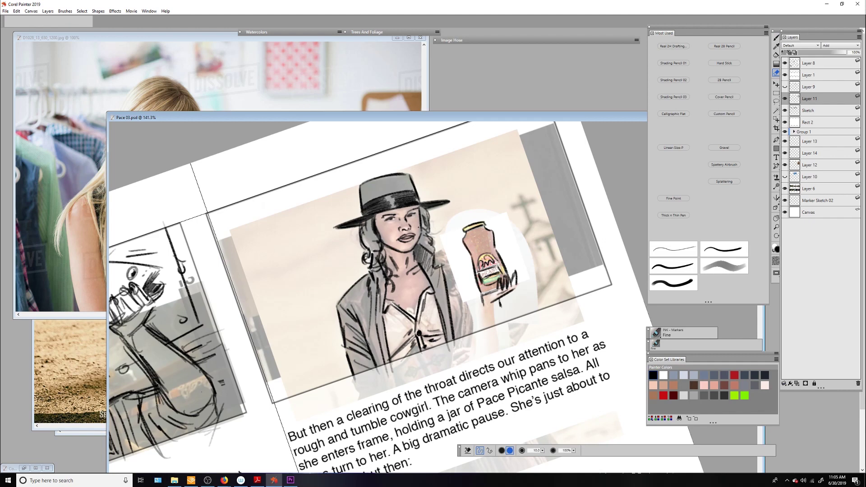
key("b")
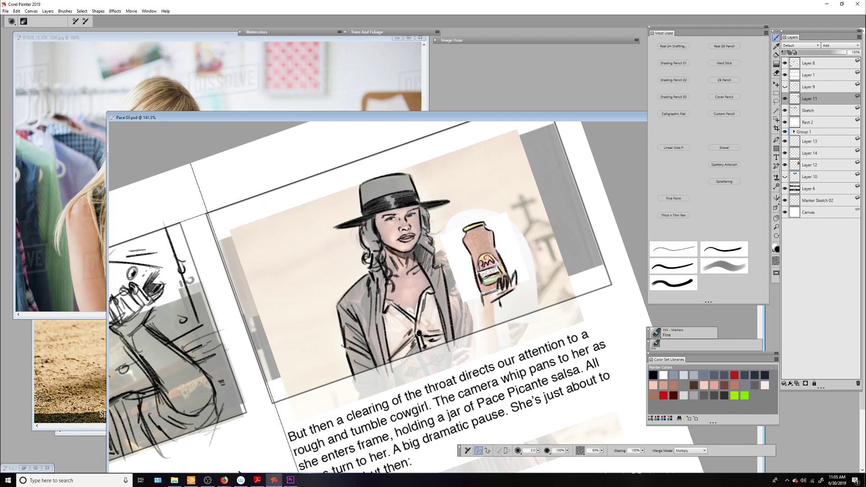
left_click(724, 267)
mouse_move(366, 220)
left_mouse_down()
mouse_move(375, 266)
mouse_move(388, 278)
left_mouse_up()
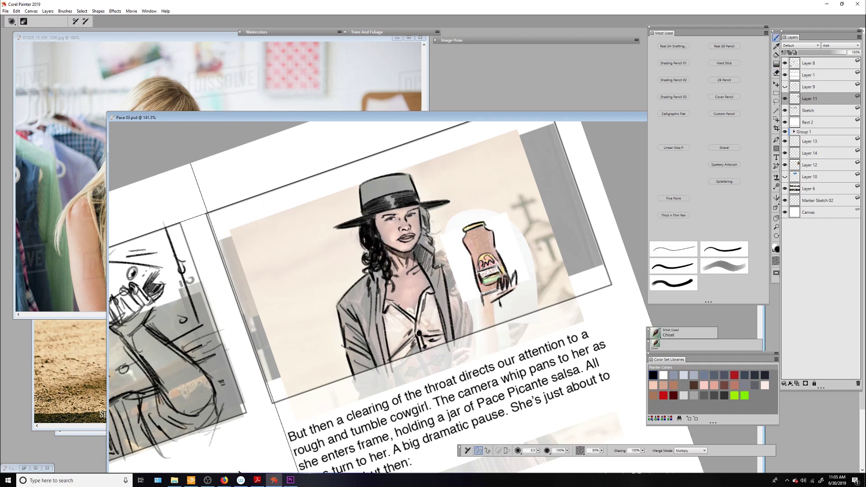
mouse_move(422, 206)
left_mouse_down()
mouse_move(426, 241)
mouse_move(452, 261)
left_mouse_up()
Hide the salsa jar photo on Layer 13 and sketch the cowgirl's wrist, forearm and sleeve with the Fine marker
left_click(673, 249)
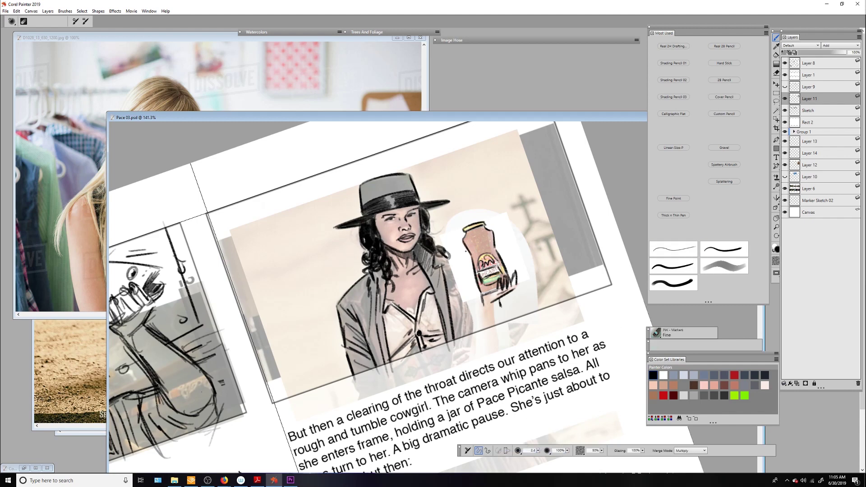
left_click(785, 141)
left_click(785, 153)
mouse_move(482, 302)
left_mouse_down()
mouse_move(511, 329)
mouse_move(497, 333)
left_mouse_up()
mouse_move(473, 256)
left_mouse_down()
mouse_move(461, 284)
mouse_move(478, 327)
left_mouse_up()
left_click_drag(463, 272, 454, 312)
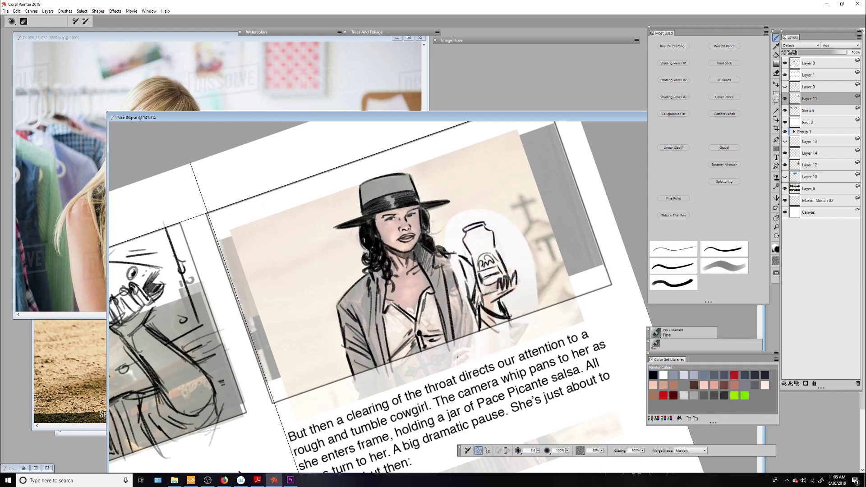
Hide the hand and cowgirl photos, reset the canvas rotation, and draw the vertical doorway posts on the jar side
left_click(786, 153)
double_click(777, 236)
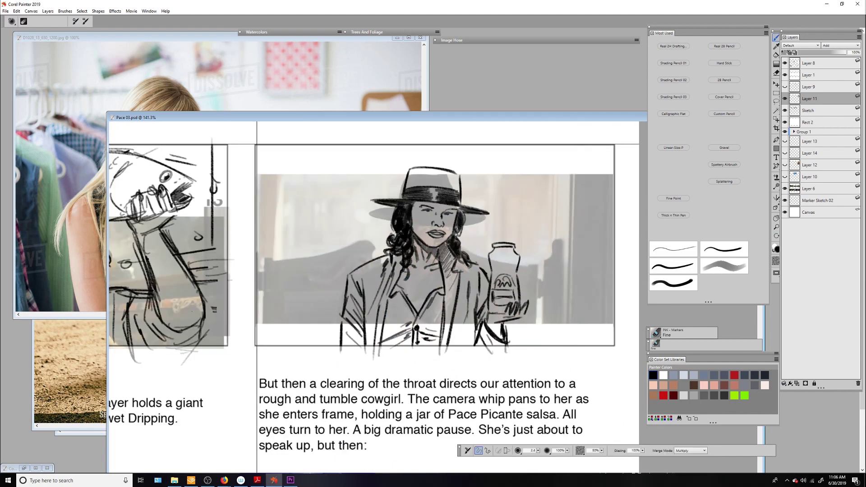
left_click_drag(569, 149, 569, 358)
left_click_drag(573, 124, 573, 361)
left_click_drag(610, 123, 609, 365)
left_click_drag(605, 233, 604, 372)
left_click_drag(565, 239, 566, 369)
left_click_drag(545, 261, 545, 362)
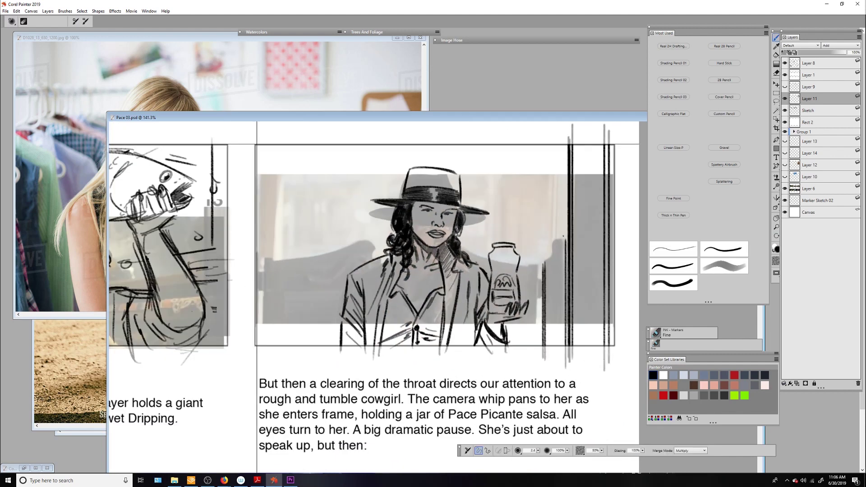
Draw the vertical edges of the saloon door posts on both sides of the cowgirl panel
left_click_drag(542, 261, 542, 358)
left_click_drag(539, 263, 539, 372)
left_click_drag(265, 255, 265, 349)
mouse_move(274, 256)
left_mouse_down()
mouse_move(277, 351)
mouse_move(275, 329)
left_mouse_up()
left_click_drag(259, 253, 259, 362)
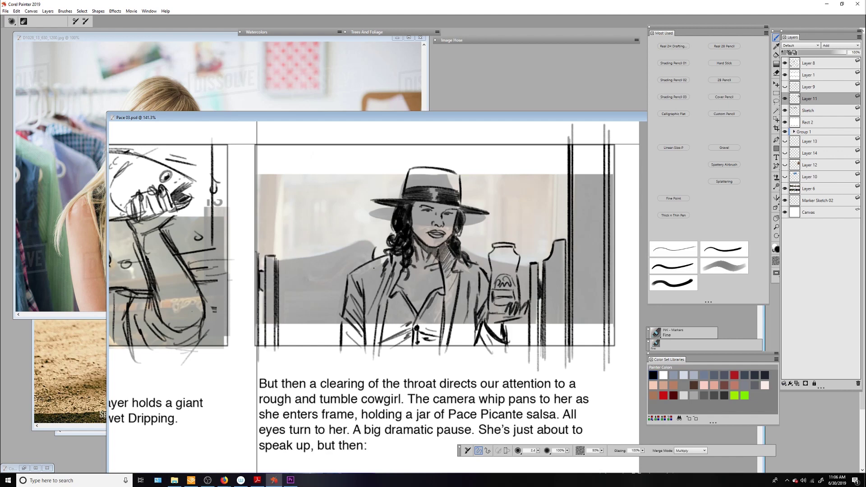
Draw the curved top edge, inner panel edges and horizontal louver slats of the saloon door beside the cowgirl
left_click_drag(277, 262, 380, 239)
left_click_drag(286, 290, 286, 350)
left_click_drag(522, 314, 523, 347)
left_click_drag(287, 298, 340, 298)
left_click_drag(285, 305, 336, 311)
left_click_drag(286, 319, 330, 318)
left_click_drag(287, 325, 342, 325)
left_click_drag(287, 332, 341, 332)
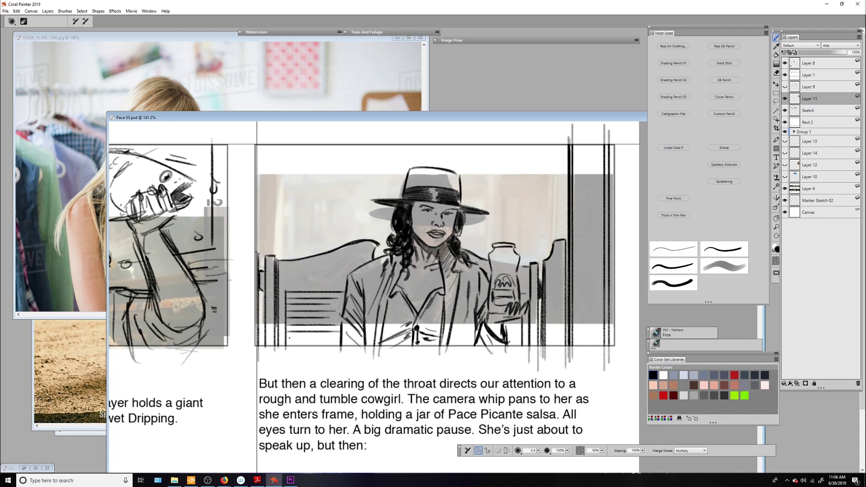
Add a scroll ornament beneath the saloon door's curved top and draw vertical doorway frame lines on both sides of the cowgirl panel
mouse_move(366, 252)
left_mouse_down()
mouse_move(301, 275)
mouse_move(363, 255)
left_mouse_up()
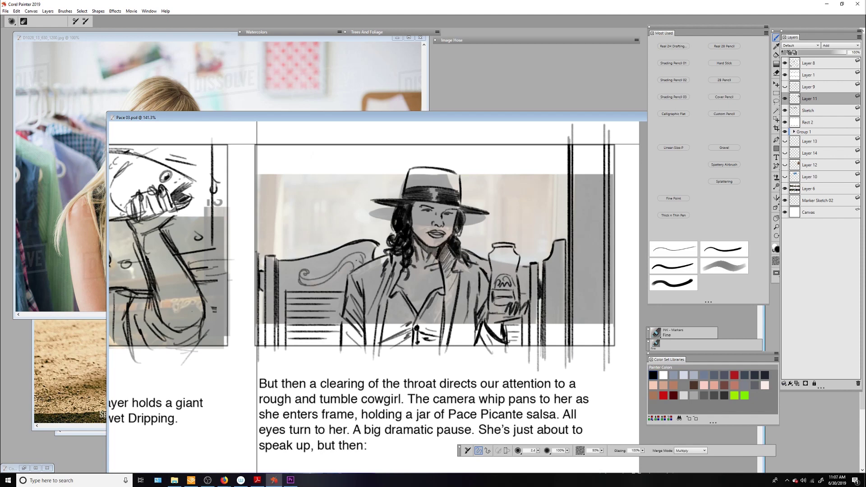
left_click_drag(560, 130, 560, 240)
left_click_drag(269, 141, 269, 255)
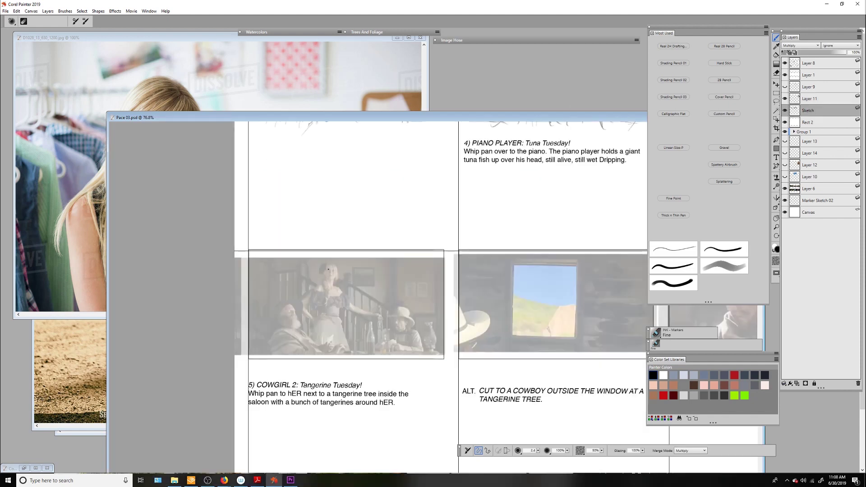
On the Sketch layer, rough in the Cowgirl 2 woman's head, hair bun, shoulders and torso over the photo, erasing stray lines
mouse_move(329, 267)
left_mouse_down()
mouse_move(325, 283)
mouse_move(321, 260)
left_mouse_up()
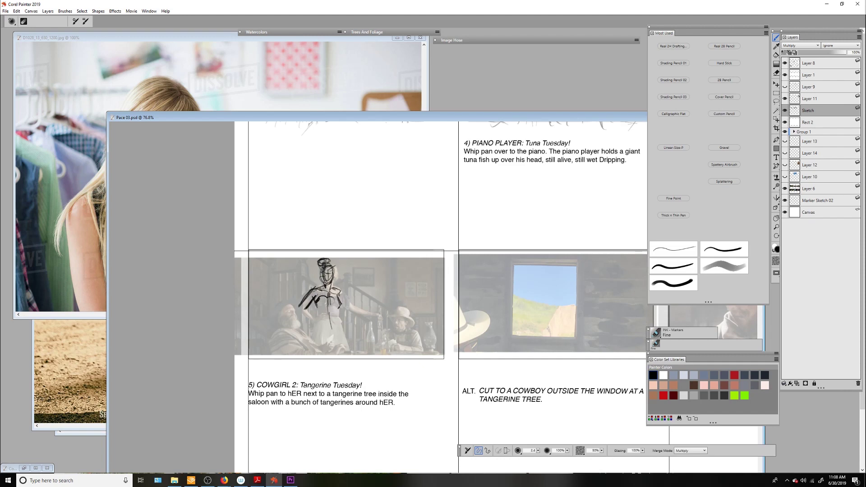
key("e")
mouse_move(310, 288)
left_mouse_down()
mouse_move(302, 301)
mouse_move(338, 330)
left_mouse_up()
key("b")
key("e")
mouse_move(319, 295)
left_mouse_down()
mouse_move(330, 303)
mouse_move(323, 303)
left_mouse_up()
key("b")
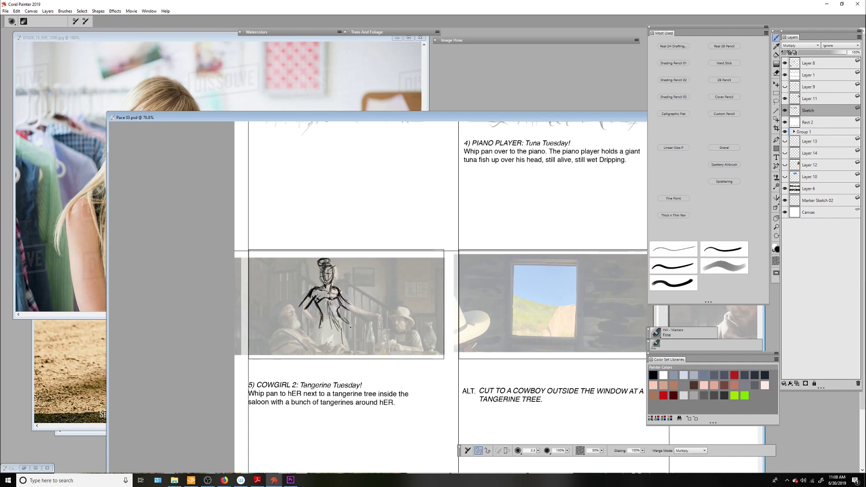
Sketch the tangerine tree beside the woman's outstretched hand, with a scalloped canopy, round fruit, branches and trunk
left_click_drag(364, 266, 415, 255)
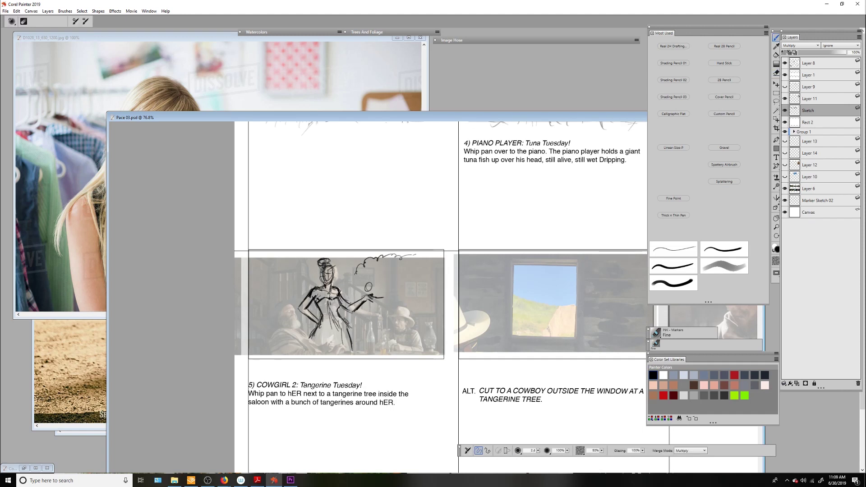
mouse_move(368, 300)
left_mouse_down()
mouse_move(382, 297)
mouse_move(374, 276)
left_mouse_up()
mouse_move(361, 273)
left_mouse_down()
mouse_move(401, 280)
mouse_move(406, 361)
left_mouse_up()
left_click_drag(420, 303, 410, 368)
left_click_drag(429, 269, 427, 285)
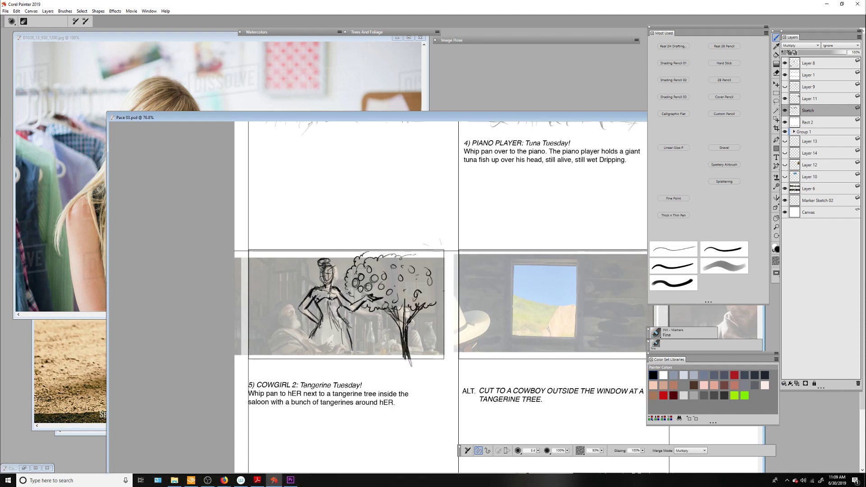
Sketch the woman's waistline and long flared skirt with vertical folds down to the panel's lower border
left_click_drag(311, 329, 315, 365)
mouse_move(336, 324)
left_mouse_down()
mouse_move(316, 361)
mouse_move(343, 352)
mouse_move(321, 363)
left_mouse_up()
mouse_move(323, 303)
left_mouse_down()
mouse_move(338, 316)
mouse_move(323, 346)
left_mouse_up()
key("n")
left_click_drag(325, 332, 307, 366)
key("b")
mouse_move(341, 317)
left_mouse_down()
mouse_move(348, 327)
mouse_move(311, 356)
left_mouse_up()
left_click_drag(356, 334, 353, 351)
mouse_move(316, 323)
left_mouse_down()
mouse_move(310, 369)
mouse_move(343, 330)
left_mouse_up()
mouse_move(336, 329)
left_mouse_down()
mouse_move(330, 361)
mouse_move(319, 363)
left_mouse_up()
left_click_drag(348, 334, 353, 359)
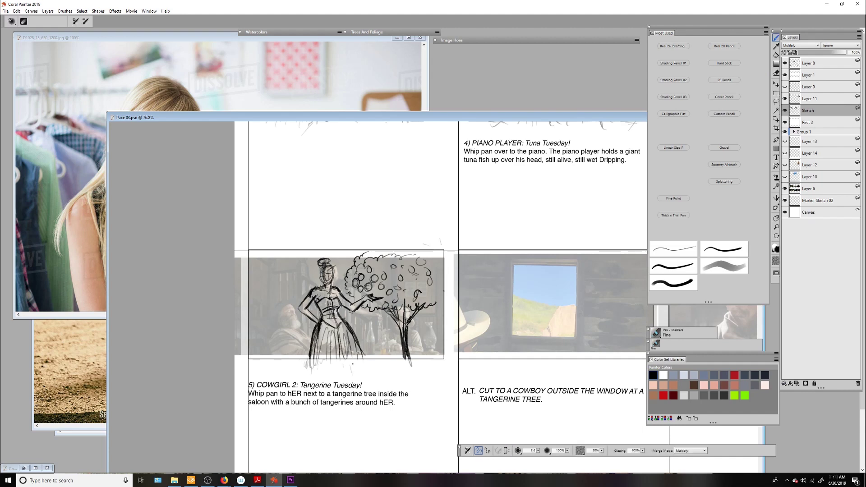
Sketch a seated figure at a round table on the woman's side of the panel and a partial tabletop beyond the tree trunk
left_click_drag(250, 336, 295, 345)
left_click_drag(250, 283, 248, 337)
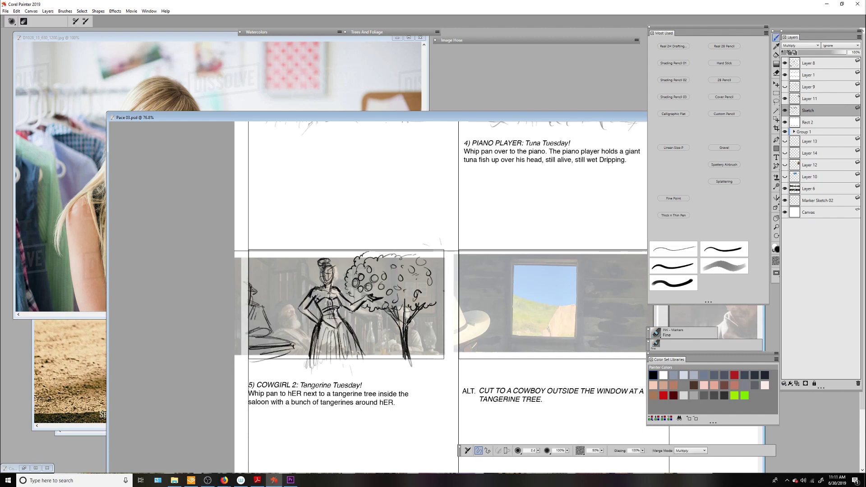
left_click_drag(267, 308, 249, 343)
left_click_drag(454, 342, 424, 358)
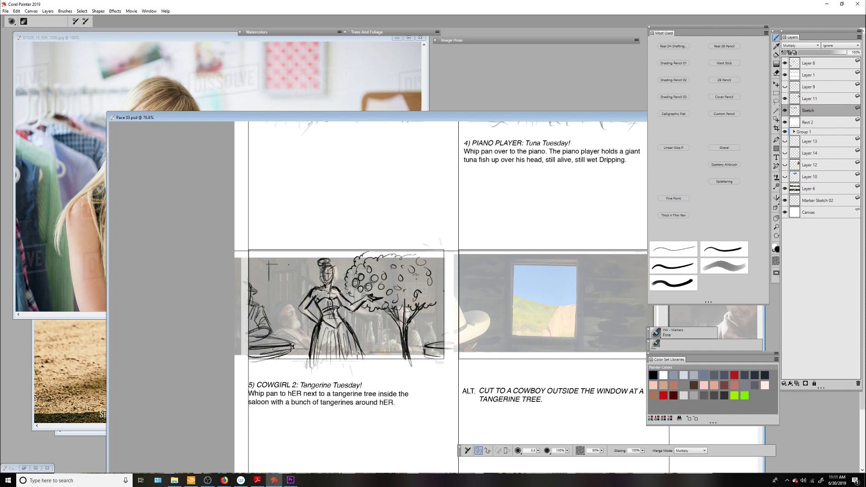
Sketch a framed picture and wall lines behind the cowgirl in storyboard panel 5
left_click_drag(270, 262, 284, 281)
left_click_drag(253, 251, 258, 274)
left_click_drag(249, 259, 250, 273)
In the ALT panel, sketch the foreground cowboy's hat and hair and outline the window with nested rectangular frame lines
mouse_move(293, 252)
left_mouse_down()
mouse_move(309, 279)
mouse_move(313, 260)
mouse_move(264, 308)
left_mouse_up()
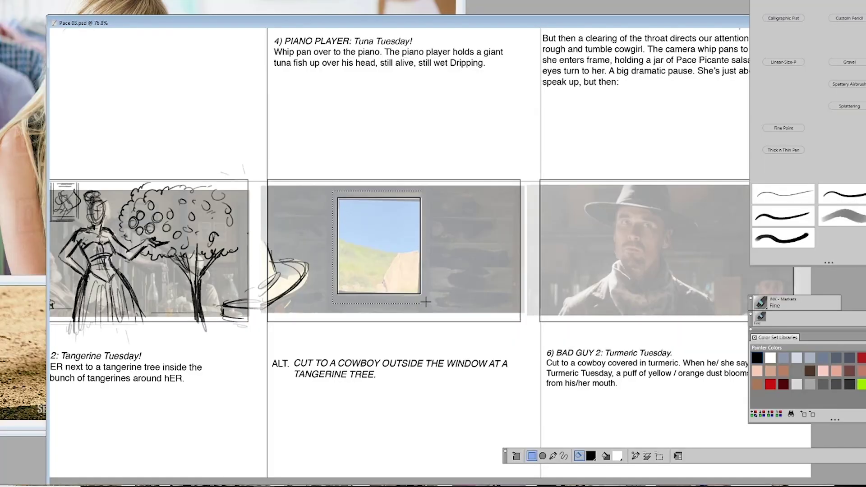
key("ctrl+d")
key("b")
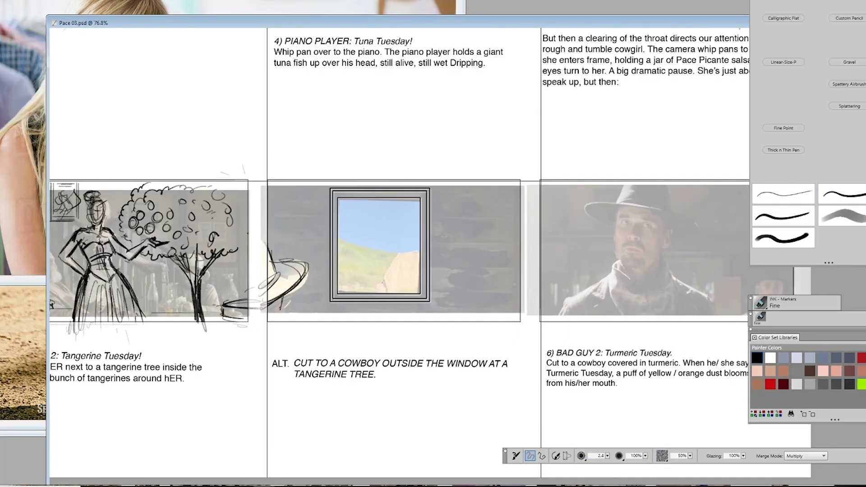
left_click_drag(273, 300, 282, 321)
Sketch a second foreground cowboy hat, with crown and brim, cropped by the ALT panel's right edge
mouse_move(485, 266)
left_mouse_down()
mouse_move(481, 298)
mouse_move(526, 256)
mouse_move(483, 302)
left_mouse_up()
left_click_drag(480, 299, 524, 302)
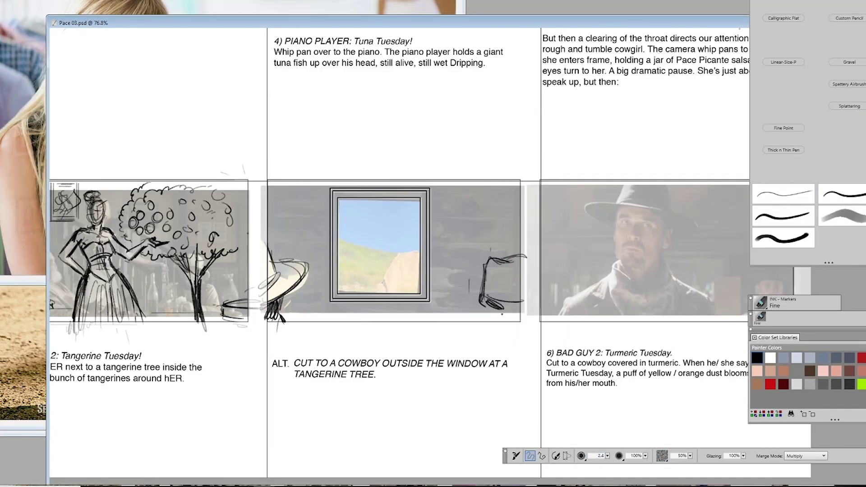
left_click_drag(455, 296, 491, 322)
left_click_drag(486, 307, 505, 316)
left_click_drag(498, 279, 508, 289)
left_click_drag(467, 318, 466, 336)
Sketch the cowboy figure with raised arms inside the window of the ALT panel
left_click_drag(367, 215, 351, 232)
mouse_move(352, 218)
left_mouse_down()
mouse_move(379, 228)
mouse_move(375, 244)
mouse_move(397, 237)
left_mouse_up()
mouse_move(346, 226)
left_mouse_down()
mouse_move(343, 251)
mouse_move(401, 231)
left_mouse_up()
mouse_move(370, 242)
left_mouse_down()
mouse_move(378, 252)
mouse_move(393, 215)
left_mouse_up()
mouse_move(370, 228)
left_mouse_down()
mouse_move(390, 214)
mouse_move(396, 243)
left_mouse_up()
left_click_drag(373, 248, 379, 267)
mouse_move(382, 249)
left_mouse_down()
mouse_move(387, 267)
mouse_move(399, 258)
left_mouse_up()
left_click_drag(384, 267, 404, 255)
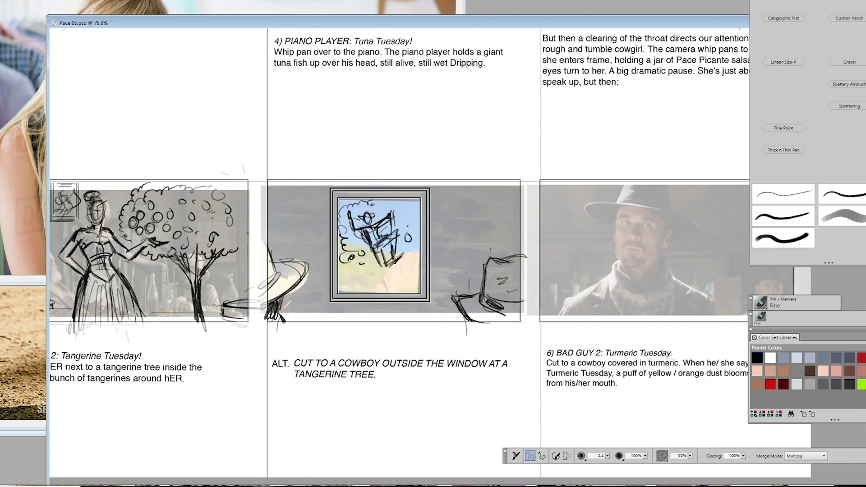
Add tangerines and scalloped tree foliage around the cowboy in the window
left_click_drag(405, 210, 411, 231)
mouse_move(345, 262)
left_mouse_down()
mouse_move(391, 271)
mouse_move(380, 282)
left_mouse_up()
mouse_move(402, 229)
left_mouse_down()
mouse_move(409, 274)
mouse_move(416, 253)
left_mouse_up()
Draw thin vertical plank lines on the wall on both sides of the window
left_click_drag(321, 162, 322, 326)
left_click_drag(287, 179, 287, 252)
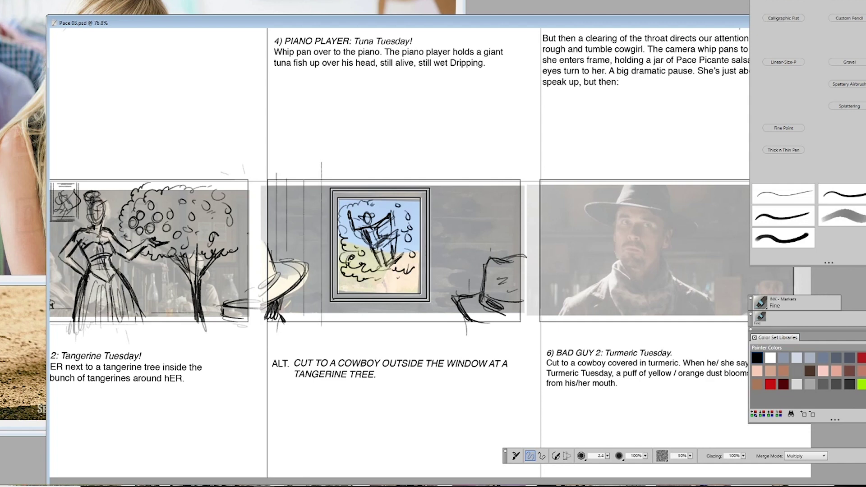
left_click_drag(440, 168, 440, 313)
left_click_drag(450, 177, 450, 279)
left_click_drag(473, 175, 472, 265)
left_click_drag(510, 203, 511, 245)
Sketch the tree's trunk and branches in the window, then erase and redraw the cowboy's legs above them
left_click_drag(377, 294, 400, 272)
left_click_drag(366, 282, 408, 273)
key("n")
left_click_drag(375, 248, 402, 270)
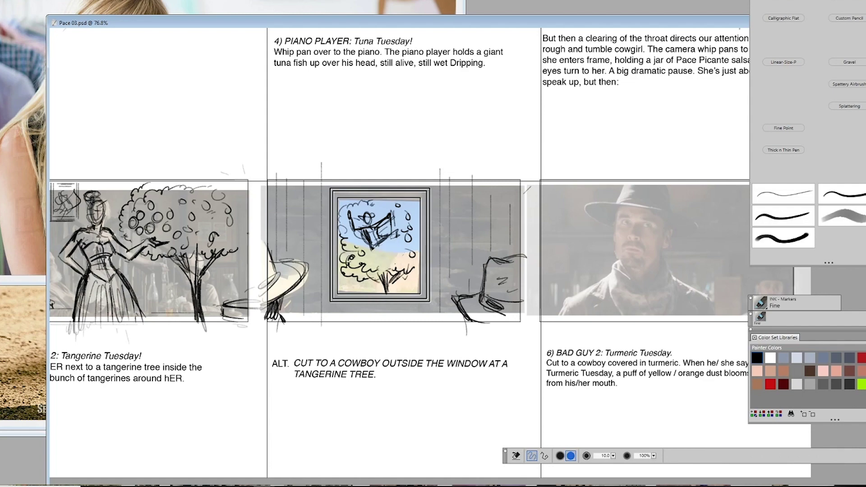
key("b")
mouse_move(371, 230)
left_mouse_down()
mouse_move(399, 255)
mouse_move(401, 248)
left_mouse_up()
left_click_drag(388, 247, 403, 264)
Hide the palettes and sketch the cowboy's hat brim, crown and hatband over the reference in panel 6
key("Tab")
left_click_drag(425, 123, 425, 121)
mouse_move(344, 224)
left_mouse_down()
mouse_move(317, 212)
mouse_move(268, 219)
mouse_move(333, 257)
left_mouse_up()
left_click_drag(349, 181, 346, 234)
left_click_drag(301, 176, 339, 214)
mouse_move(309, 175)
left_mouse_down()
mouse_move(464, 201)
mouse_move(429, 226)
left_mouse_up()
left_click_drag(356, 159, 348, 172)
left_click_drag(360, 144, 349, 170)
left_click_drag(413, 147, 421, 155)
left_click_drag(420, 161, 421, 186)
left_click_drag(349, 168, 414, 159)
left_click_drag(359, 176, 417, 166)
left_click_drag(371, 148, 406, 160)
Add the cowboy's ears, mouth and a puff of dust blowing from his mouth in panel 6
left_click_drag(424, 210, 412, 238)
mouse_move(343, 199)
left_mouse_down()
mouse_move(339, 221)
mouse_move(359, 231)
left_mouse_up()
left_click_drag(312, 222, 321, 230)
left_click_drag(273, 248, 305, 264)
left_click_drag(337, 238, 357, 241)
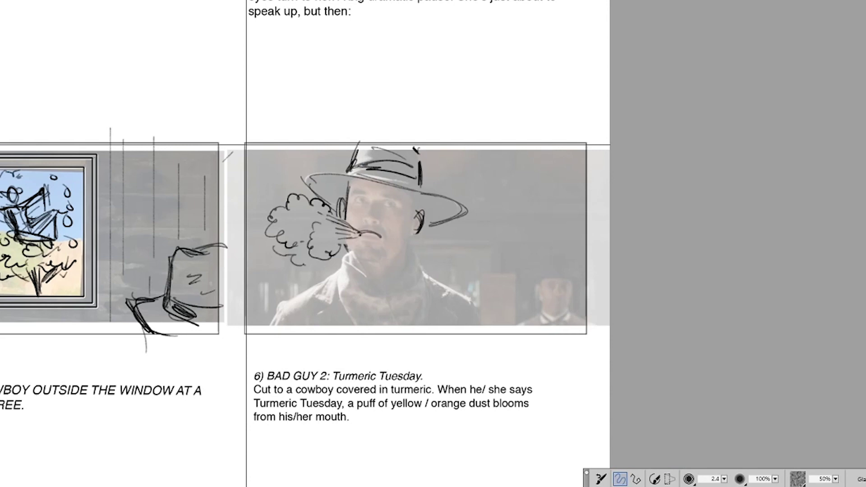
Sketch dust cloud curls and streaks on the right side of the cowboy's head
left_click_drag(485, 225, 508, 226)
left_click_drag(480, 171, 507, 159)
left_click_drag(454, 183, 480, 170)
left_click_drag(431, 183, 438, 177)
mouse_move(390, 242)
left_mouse_down()
mouse_move(415, 232)
mouse_move(474, 243)
left_mouse_up()
left_click_drag(423, 229, 460, 221)
Draw the cowboy's beard, jaw, eyes, eyebrows and nose in panel 6
left_click_drag(348, 246, 361, 264)
left_click_drag(359, 254, 389, 268)
mouse_move(408, 242)
left_mouse_down()
mouse_move(382, 266)
mouse_move(405, 265)
left_mouse_up()
left_click_drag(353, 202, 366, 199)
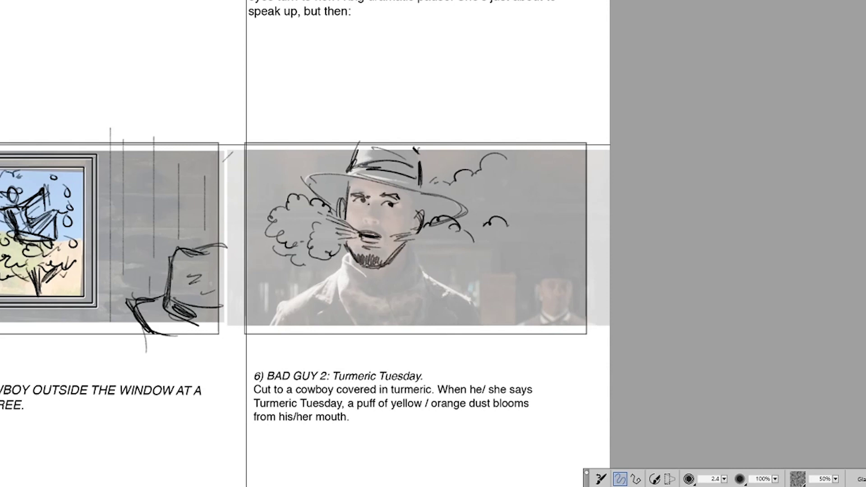
left_click_drag(376, 205, 379, 215)
left_click_drag(382, 190, 388, 186)
Add the cowboy's hair and sideburn under the hat and reinforce the brim's outline
mouse_move(344, 197)
left_mouse_down()
mouse_move(383, 181)
mouse_move(413, 189)
left_mouse_up()
left_click_drag(348, 182, 357, 179)
left_click_drag(411, 194, 414, 225)
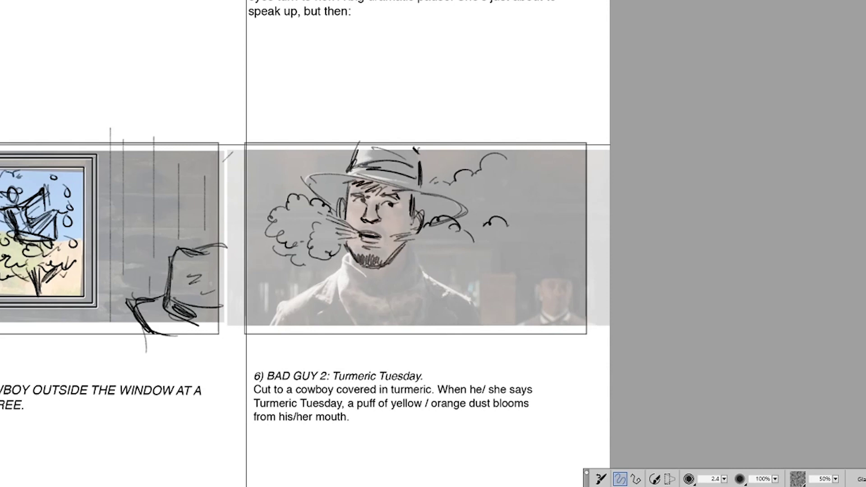
left_click_drag(306, 181, 369, 174)
left_click_drag(352, 175, 467, 215)
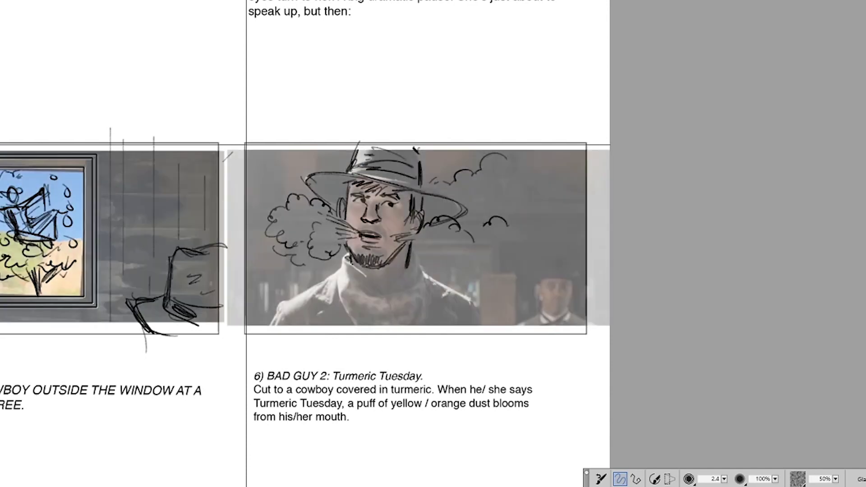
Draw the cowboy's neck scarf with its folds and side edges
left_click_drag(348, 262, 391, 288)
left_click_drag(414, 256, 391, 290)
left_click_drag(339, 252, 340, 284)
mouse_move(417, 274)
left_mouse_down()
mouse_move(402, 297)
mouse_move(382, 303)
left_mouse_up()
mouse_move(352, 284)
left_mouse_down()
mouse_move(389, 301)
mouse_move(339, 334)
left_mouse_up()
left_click_drag(418, 253, 420, 337)
Outline the cowboy's coat with lapels, shoulders and sleeves down to the panel's lower edge
left_click_drag(338, 271, 314, 347)
left_click_drag(312, 280, 278, 307)
left_click_drag(293, 302, 271, 339)
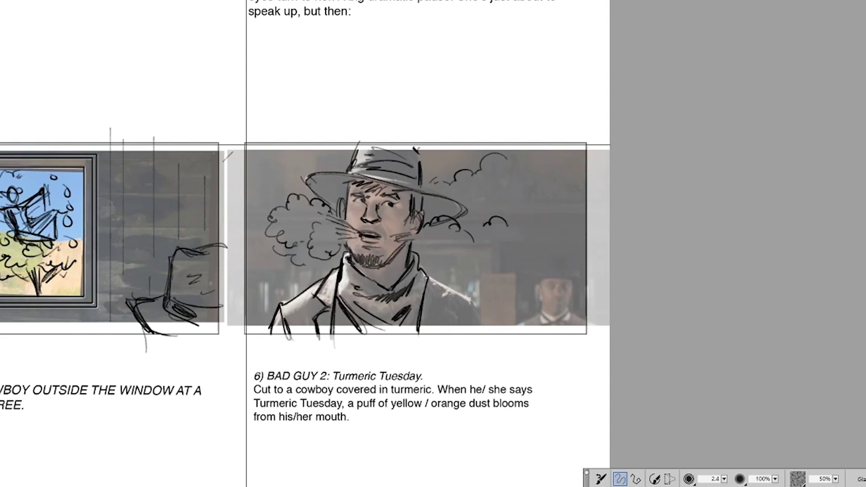
left_click_drag(427, 266, 431, 345)
left_click_drag(469, 289, 490, 334)
Surround the cowboy with billowing dust clouds behind his shoulders and hat
left_click_drag(316, 273, 257, 300)
left_click_drag(530, 264, 501, 282)
left_click_drag(418, 248, 461, 270)
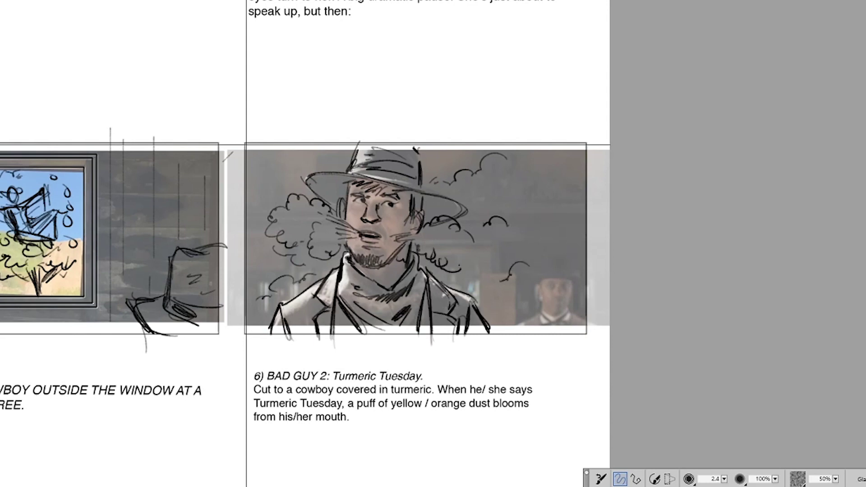
left_click_drag(507, 168, 539, 326)
left_click_drag(501, 271, 478, 316)
left_click_drag(291, 259, 250, 322)
left_click_drag(347, 146, 289, 181)
Enlarge the brush and shade the underside of the cowboy's hat brim dark
left_click_drag(306, 181, 366, 172)
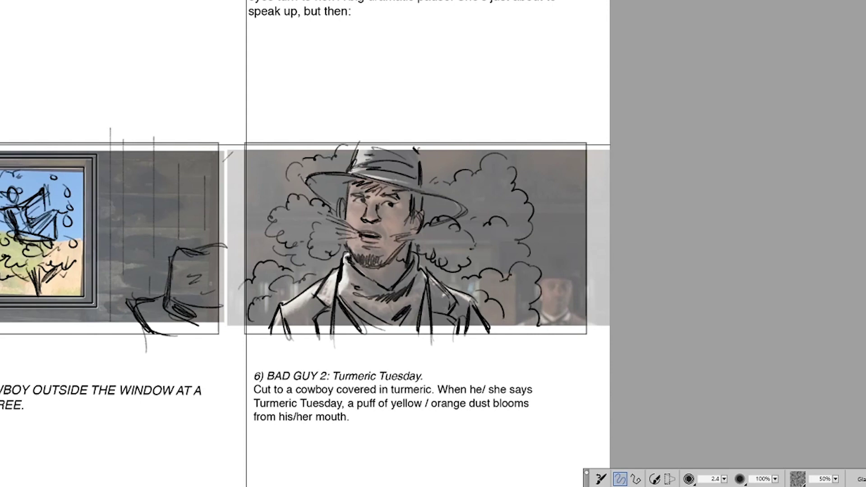
key("bracketright")
left_click_drag(311, 178, 348, 211)
left_click_drag(413, 194, 465, 221)
Replace the cloud lines over the background man with a sketch of his hat, face and shoulders
key("alt+e")
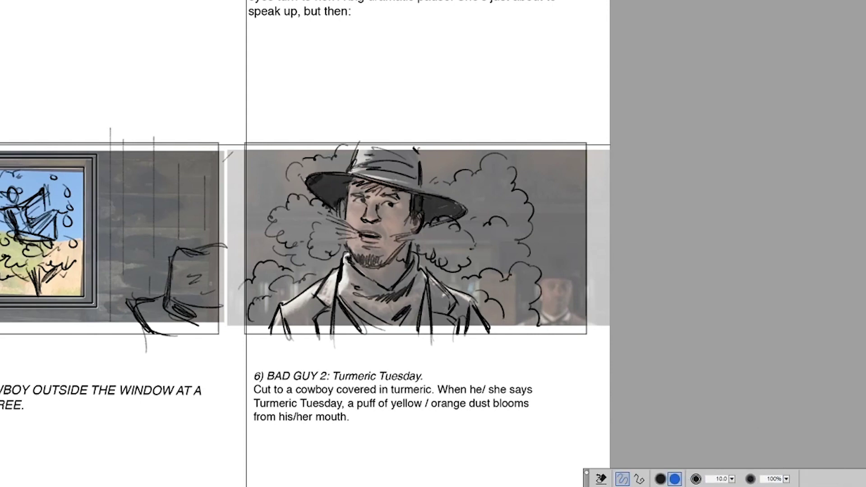
key("alt+b")
mouse_move(531, 285)
left_mouse_down()
mouse_move(582, 282)
mouse_move(580, 275)
left_mouse_up()
mouse_move(539, 273)
left_mouse_down()
mouse_move(564, 256)
mouse_move(569, 273)
left_mouse_up()
mouse_move(547, 285)
left_mouse_down()
mouse_move(541, 312)
mouse_move(573, 316)
mouse_move(577, 334)
left_mouse_up()
left_click_drag(538, 318, 586, 329)
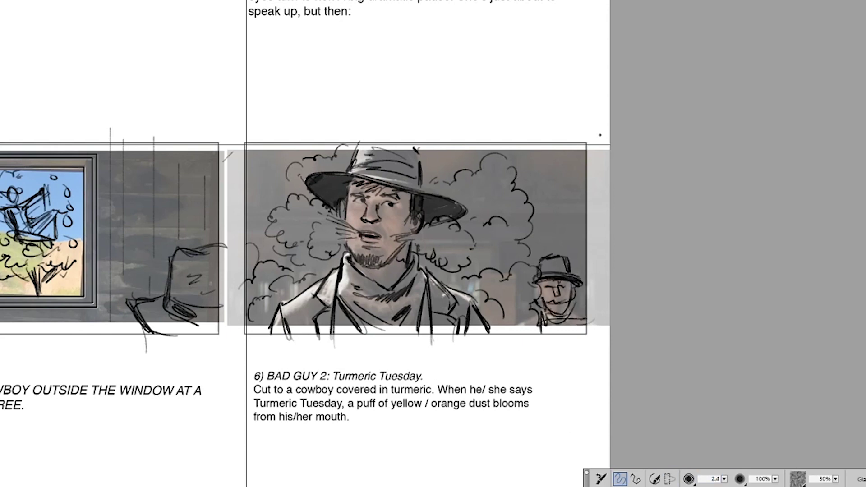
Rough in horizontal and vertical background lines on the upper wall of panel 6
left_click_drag(432, 159, 472, 159)
left_click_drag(527, 159, 584, 159)
left_click_drag(257, 168, 257, 221)
mouse_move(540, 170)
left_mouse_down()
mouse_move(541, 218)
mouse_move(555, 237)
left_mouse_up()
left_click_drag(560, 180, 587, 226)
left_click_drag(569, 203, 586, 226)
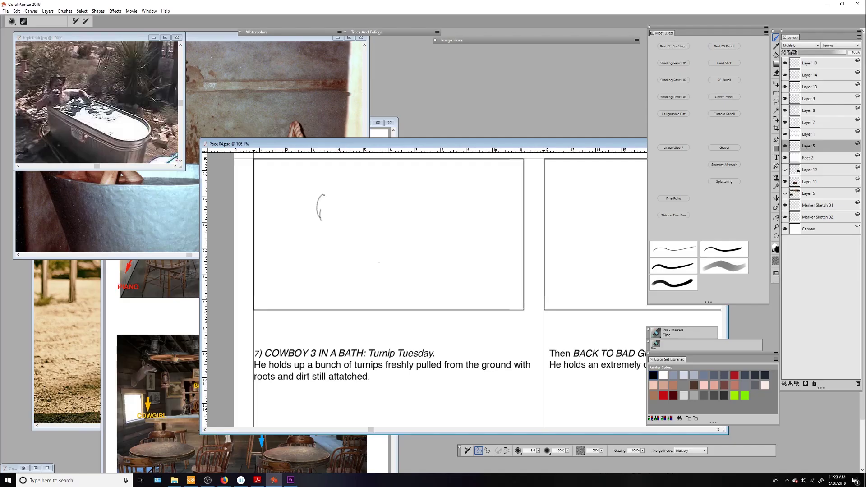
In panel 7 of Pace 04.psd, rough in the bather's head and the bathtub's oval rim and sides
left_click_drag(328, 198, 323, 218)
mouse_move(318, 224)
left_mouse_down()
mouse_move(300, 230)
mouse_move(474, 233)
mouse_move(298, 232)
left_mouse_up()
left_click_drag(301, 235, 319, 275)
left_click_drag(468, 232, 449, 274)
left_click_drag(298, 226, 316, 282)
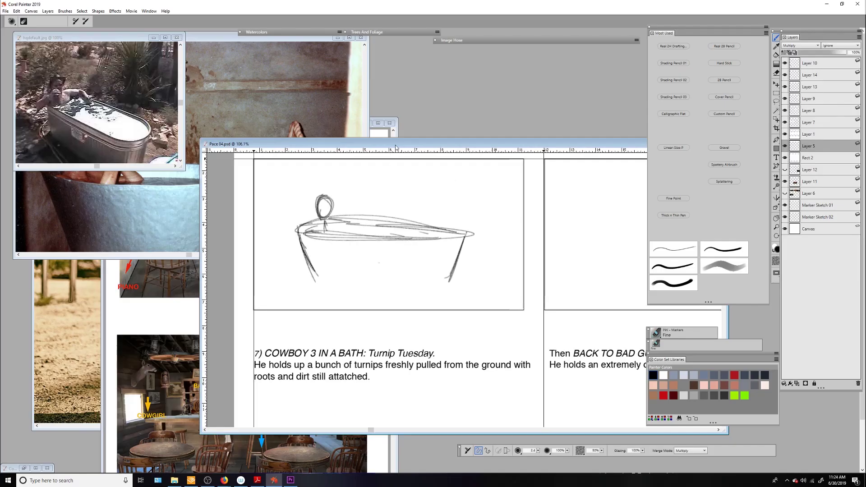
Move the document window off the reference photos and sketch the bather's shoulders, arm and a raised round turnip
left_click_drag(316, 144, 410, 253)
mouse_move(393, 330)
left_mouse_down()
mouse_move(451, 333)
mouse_move(452, 343)
left_mouse_up()
left_click_drag(397, 327, 407, 344)
left_click_drag(379, 296, 389, 311)
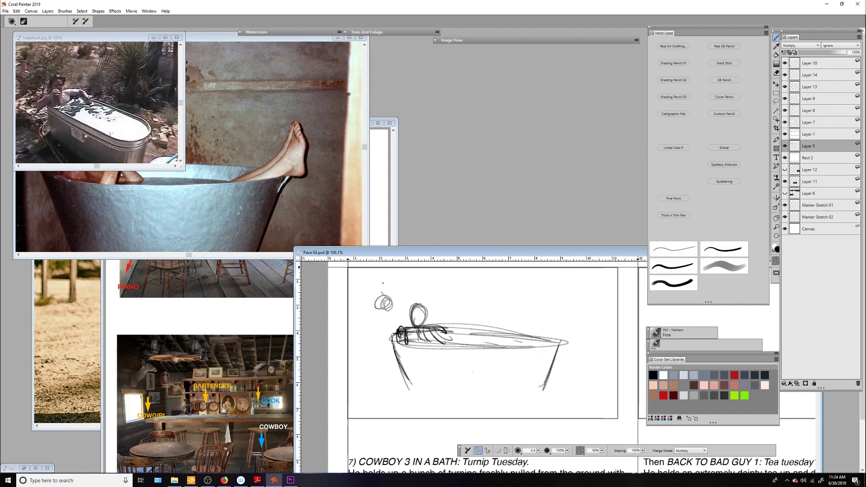
left_click_drag(454, 284, 466, 315)
key("ctrl+minus")
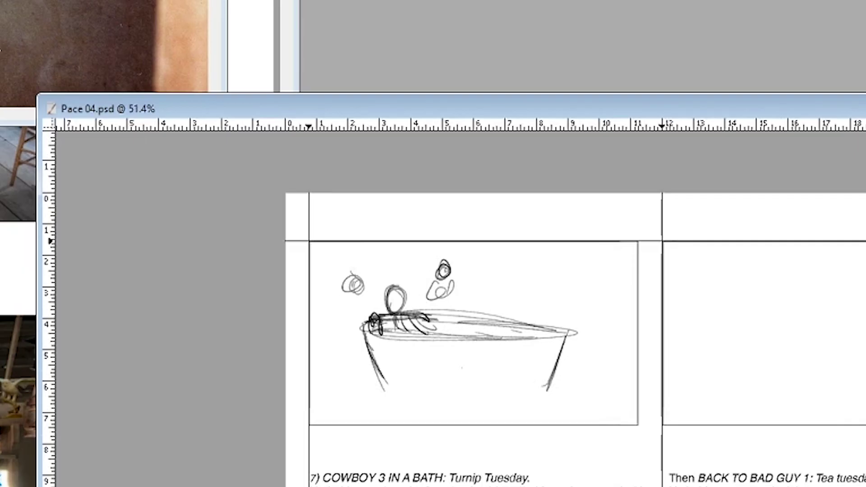
key("ctrl+z")
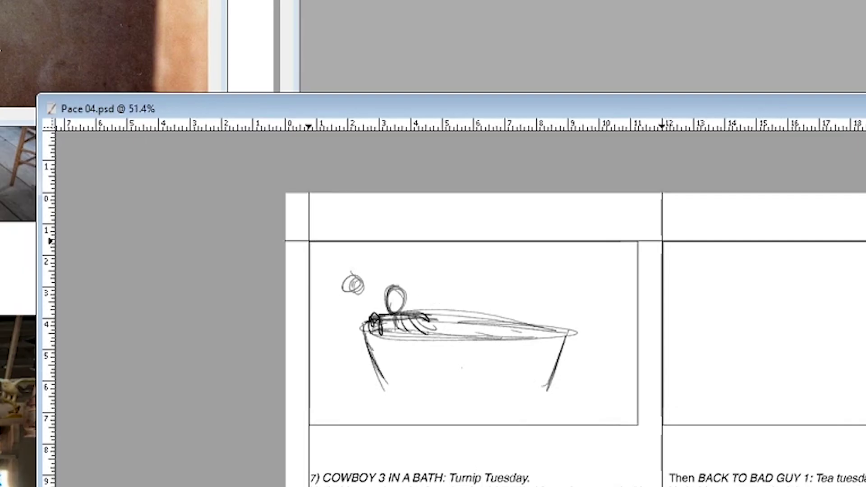
Enlarge the rough bath sketch with a free transform so that it fills more of panel 7
key("ctrl+t")
mouse_move(577, 392)
left_mouse_down()
mouse_move(638, 447)
mouse_move(642, 429)
left_mouse_up()
key("Return")
Redraw the bather's head and sketch a bunch of turnips held up beside him
left_click_drag(413, 272, 409, 311)
mouse_move(352, 264)
left_mouse_down()
mouse_move(370, 289)
mouse_move(361, 289)
left_mouse_up()
left_click_drag(334, 294, 375, 316)
left_click_drag(345, 244, 359, 280)
left_click_drag(339, 291, 357, 323)
Strengthen the bathtub's rim and sketch the water surface and suds inside it
mouse_move(356, 280)
left_mouse_down()
mouse_move(352, 355)
mouse_move(397, 316)
mouse_move(447, 339)
mouse_move(573, 352)
left_mouse_up()
left_click_drag(451, 311, 614, 334)
left_click_drag(465, 332, 607, 321)
left_click_drag(447, 324, 517, 314)
left_click_drag(420, 341, 548, 343)
Draw the bathtub's sides and base and shade its right end with vertical strokes
left_click_drag(623, 336, 600, 402)
left_click_drag(383, 338, 409, 407)
left_click_drag(408, 400, 558, 422)
left_click_drag(474, 347, 605, 409)
left_click_drag(564, 347, 596, 413)
left_click_drag(386, 341, 566, 367)
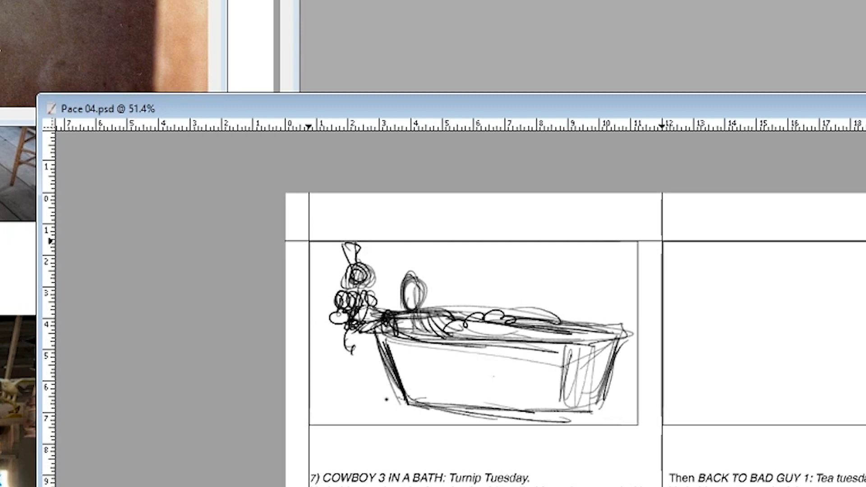
Sketch floor lines and a rounded foreground object with a slanted post at the left of panel 7
left_click_drag(289, 398, 420, 415)
left_click_drag(636, 352, 629, 372)
left_click_drag(316, 327, 361, 409)
left_click_drag(352, 401, 324, 433)
left_click_drag(312, 366, 343, 399)
left_click_drag(298, 325, 352, 402)
left_click_drag(631, 356, 672, 356)
left_click_drag(632, 376, 625, 387)
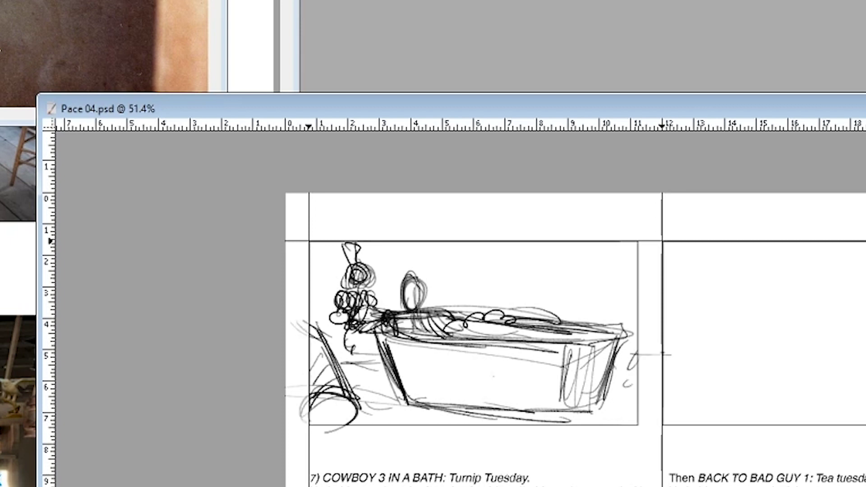
left_click_drag(345, 343, 375, 352)
Draw vertical wall plank lines behind the bather and bathtub across the upper part of panel 7
left_click_drag(473, 234, 467, 303)
left_click_drag(505, 242, 501, 294)
left_click_drag(633, 246, 604, 316)
left_click_drag(393, 228, 386, 280)
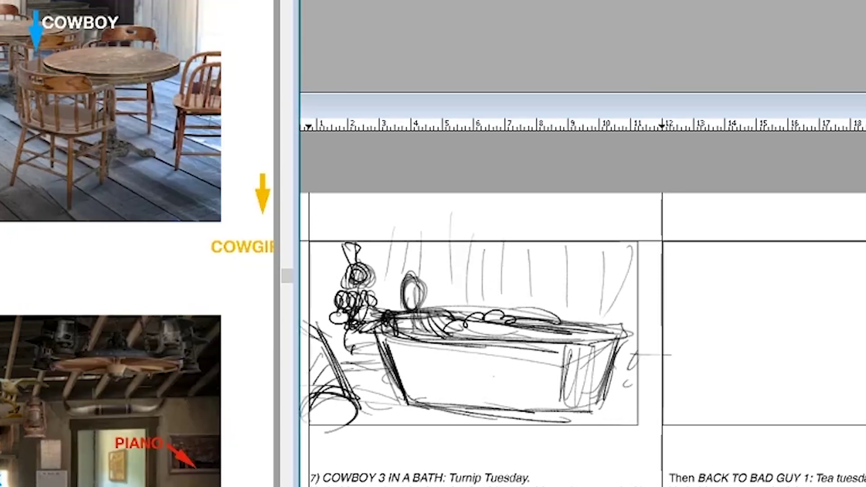
left_click(412, 228)
left_click_drag(400, 231, 394, 286)
left_click_drag(416, 234, 412, 281)
left_click_drag(510, 230, 507, 310)
left_click_drag(521, 242, 520, 309)
left_click_drag(542, 233, 541, 304)
left_click_drag(563, 246, 561, 303)
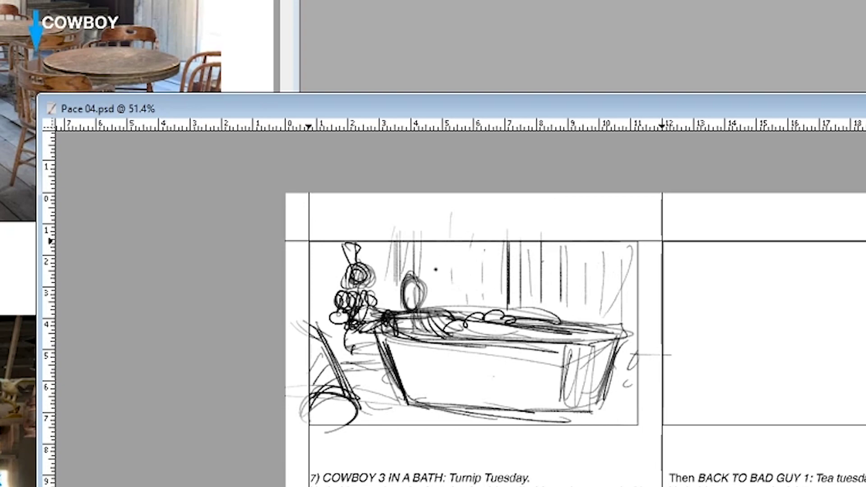
left_click_drag(383, 232, 380, 302)
key("ctrl+plus")
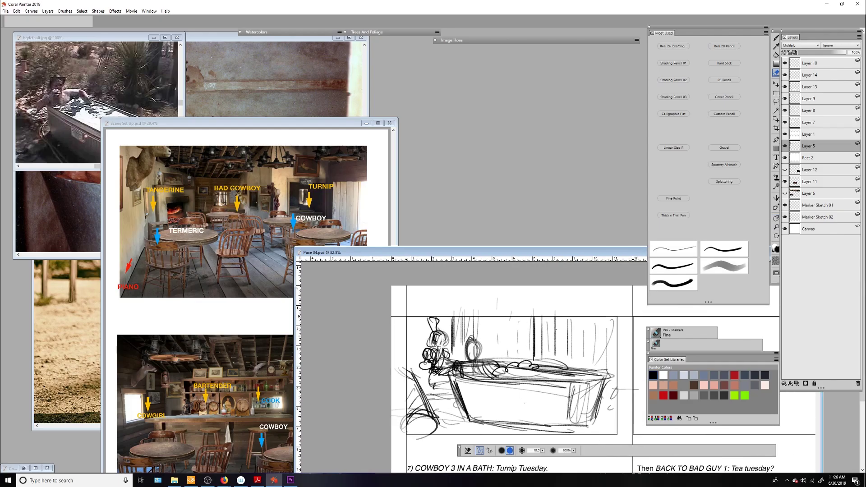
Erase the rough shape at the upper left of panel 7 and redraw it as a hanging bunch of turnips with leaves and falling dirt
mouse_move(469, 365)
left_mouse_down()
mouse_move(427, 359)
mouse_move(445, 337)
mouse_move(427, 332)
mouse_move(422, 343)
mouse_move(444, 341)
left_mouse_up()
key("b")
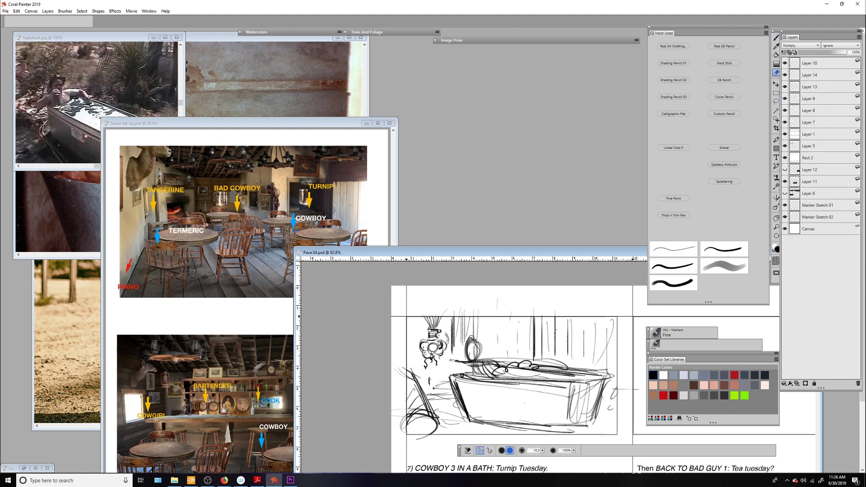
key("n")
left_click_drag(444, 346, 429, 354)
key("b")
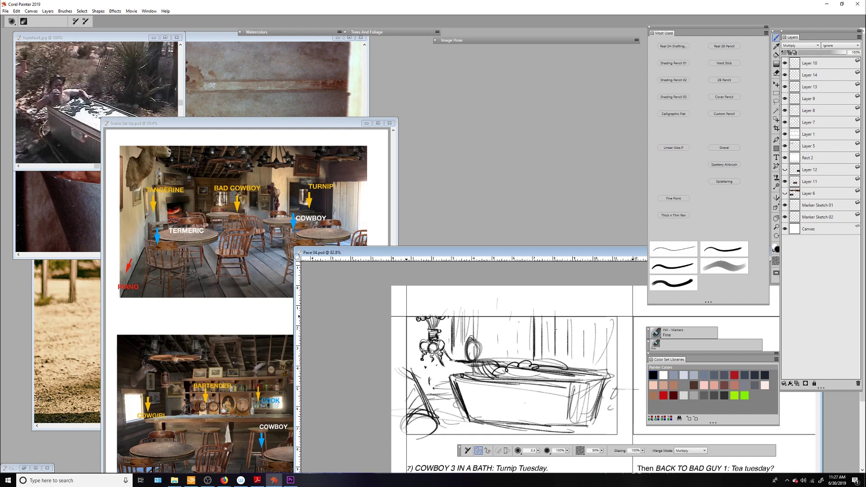
Clear the lines beside the bather and draw his outstretched arm from the tub's rim up to the bunch of turnips
key("n")
mouse_move(496, 366)
left_mouse_down()
mouse_move(465, 374)
mouse_move(489, 371)
left_mouse_up()
key("b")
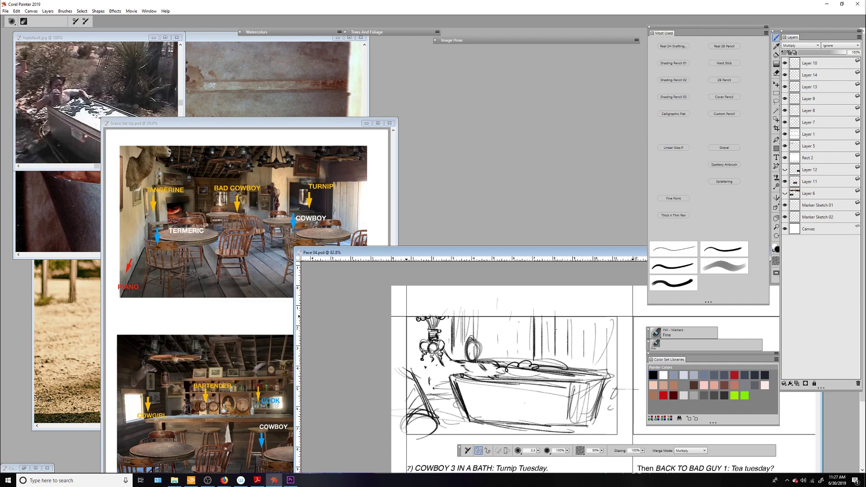
key("n")
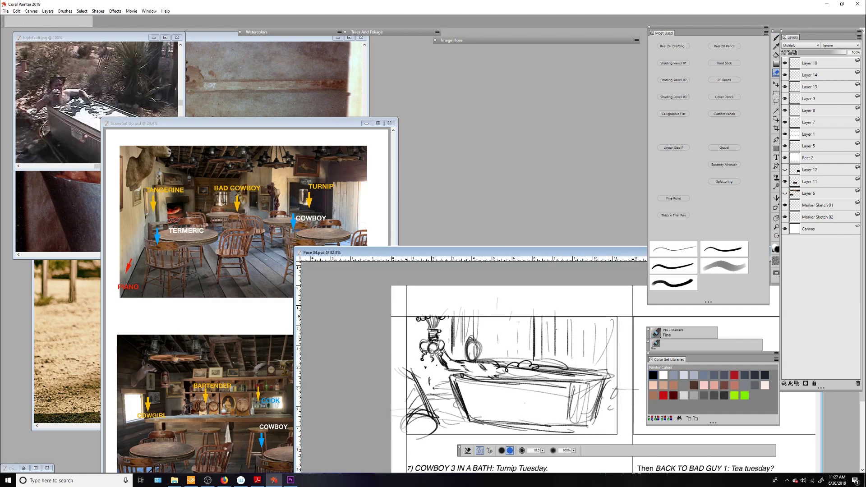
key("b")
left_click_drag(440, 357, 447, 371)
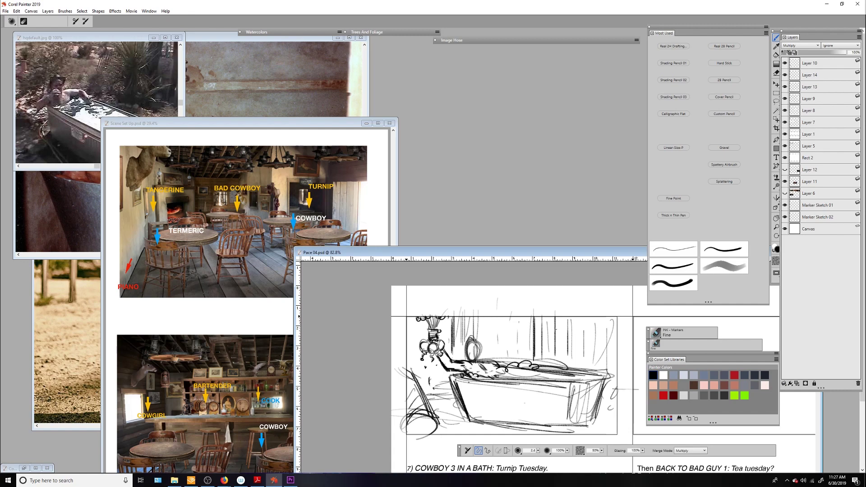
Strengthen the bathtub's front rim and erase the vertical shading at its right end
left_click_drag(461, 382, 615, 379)
key("n")
left_click_drag(586, 407, 569, 388)
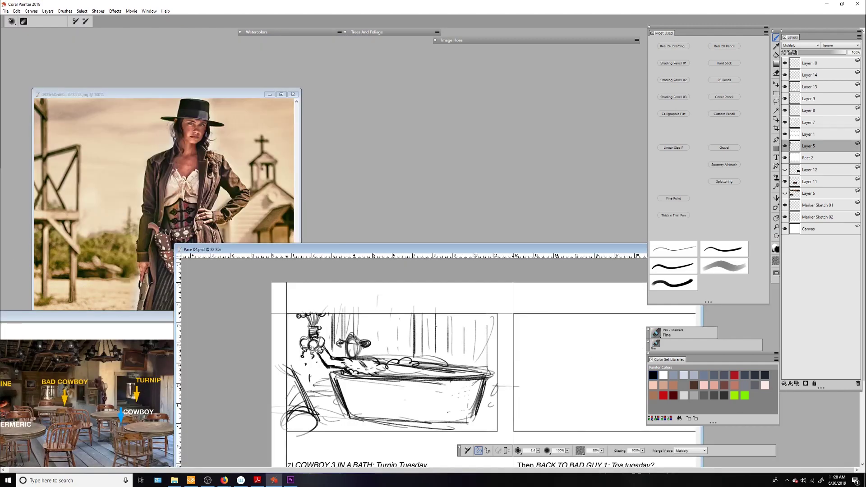
Erase the old lines along the tub's back rim and draw puffy soap suds rising above the water
left_click_drag(348, 377, 474, 370)
key("n")
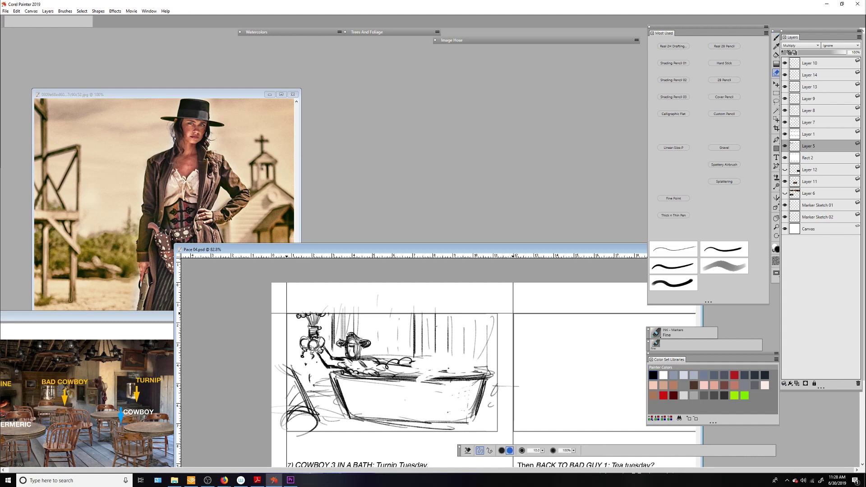
key("b")
mouse_move(402, 379)
left_mouse_down()
mouse_move(438, 375)
mouse_move(393, 357)
mouse_move(456, 367)
left_mouse_up()
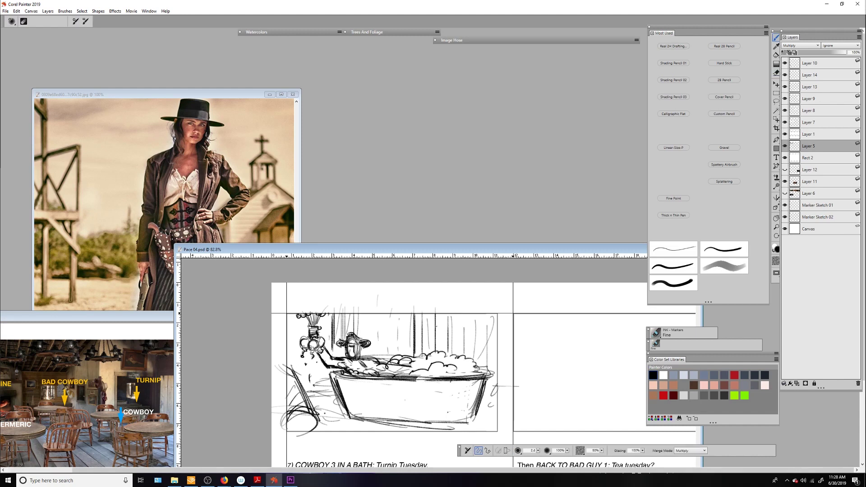
Sketch floor and shadow lines around the base and right side of the bathtub
left_click_drag(314, 413, 341, 433)
left_click_drag(481, 417, 512, 431)
mouse_move(312, 396)
left_mouse_down()
mouse_move(316, 408)
mouse_move(451, 433)
left_mouse_up()
left_click_drag(476, 396, 515, 409)
left_click_drag(479, 416, 503, 422)
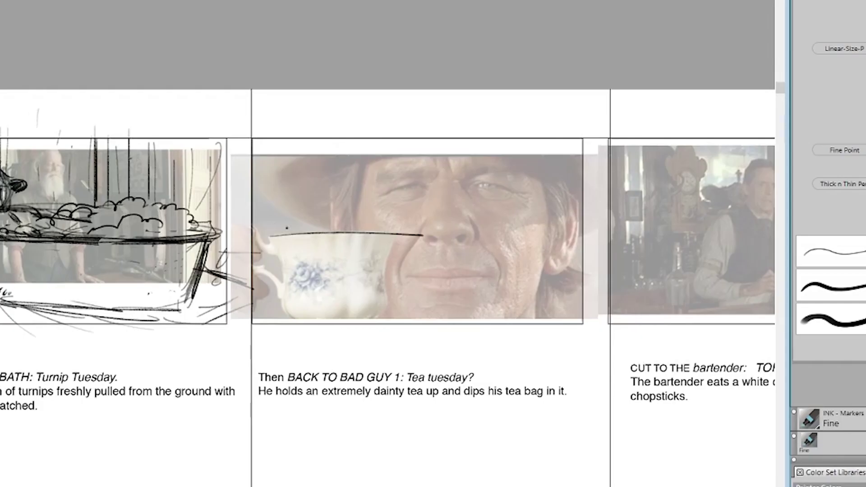
Undo the first rim stroke and outline the teacup's rim, handle, sides and base over the photo in panel 8
key("ctrl+z")
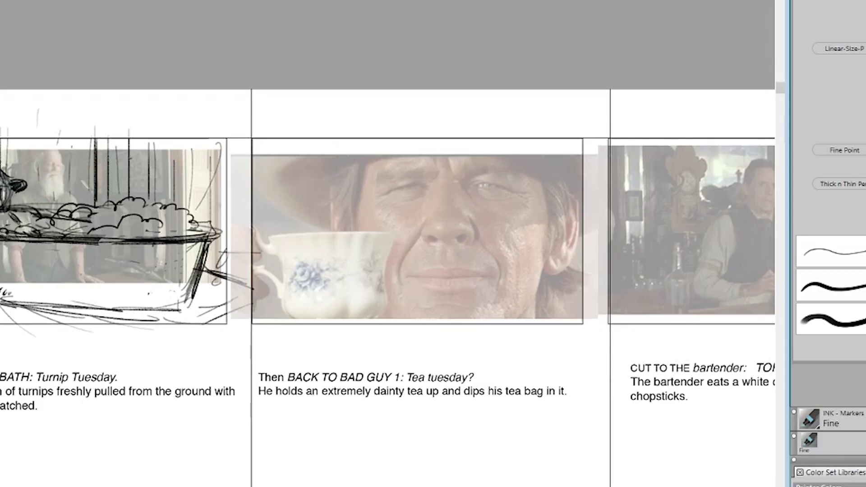
left_click_drag(520, 378, 605, 374)
left_click_drag(294, 230, 389, 233)
mouse_move(271, 228)
left_mouse_down()
mouse_move(255, 250)
mouse_move(268, 264)
left_mouse_up()
left_click_drag(269, 255, 287, 305)
left_click_drag(271, 237, 283, 300)
left_click_drag(396, 234, 386, 294)
left_click_drag(283, 303, 293, 319)
mouse_move(388, 293)
left_mouse_down()
mouse_move(367, 321)
mouse_move(377, 319)
left_mouse_up()
left_click_drag(297, 319, 369, 324)
Draw vertical fluting lines down the body of the teacup
left_click_drag(285, 239, 296, 307)
mouse_move(304, 237)
left_mouse_down()
mouse_move(312, 298)
mouse_move(324, 293)
left_mouse_up()
left_click_drag(359, 239, 371, 300)
left_click_drag(379, 246, 383, 289)
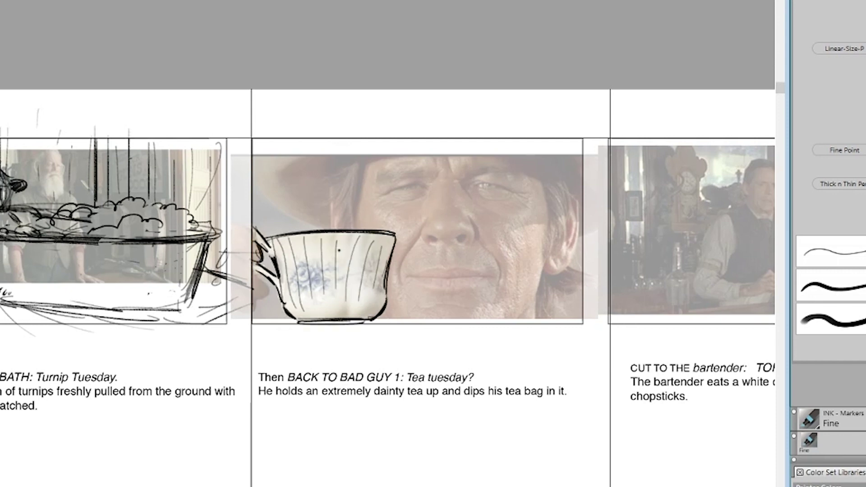
Sketch the curly floral pattern across the middle of the teacup
mouse_move(297, 264)
left_mouse_down()
mouse_move(323, 289)
mouse_move(365, 273)
mouse_move(298, 275)
left_mouse_up()
left_click_drag(330, 278, 352, 291)
left_click_drag(361, 259, 379, 277)
mouse_move(318, 291)
left_mouse_down()
mouse_move(349, 301)
mouse_move(340, 305)
left_mouse_up()
left_click_drag(357, 282, 369, 300)
Draw the bad guy's mouth with its parting line and lower lip, plus the shadow curve beneath it
mouse_move(338, 301)
left_mouse_down()
mouse_move(370, 309)
mouse_move(498, 299)
left_mouse_up()
scroll(514, 183, "up", 1)
mouse_move(370, 307)
left_mouse_down()
mouse_move(500, 299)
mouse_move(458, 316)
left_mouse_up()
mouse_move(374, 306)
left_mouse_down()
mouse_move(420, 321)
mouse_move(467, 314)
left_mouse_up()
left_click_drag(416, 322, 471, 310)
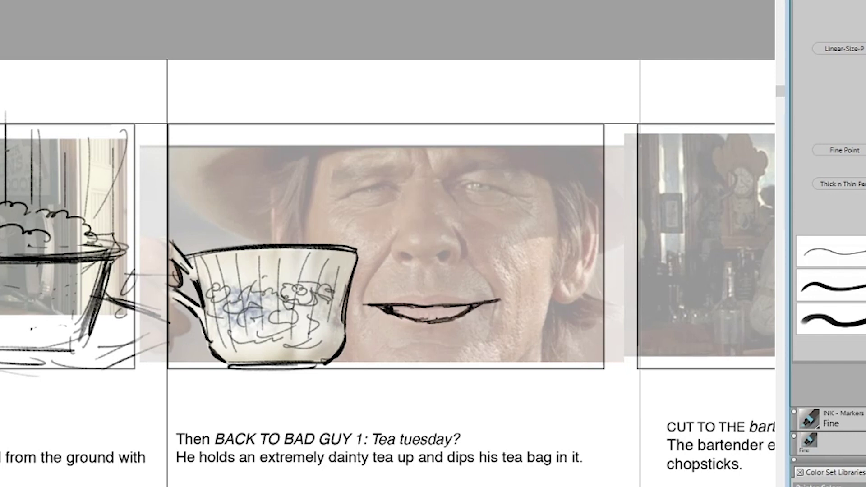
mouse_move(383, 321)
left_mouse_down()
mouse_move(426, 347)
mouse_move(468, 331)
left_mouse_up()
Undo the last stroke and draw the sides of the nostrils and the bridge of the nose
key("ctrl+z")
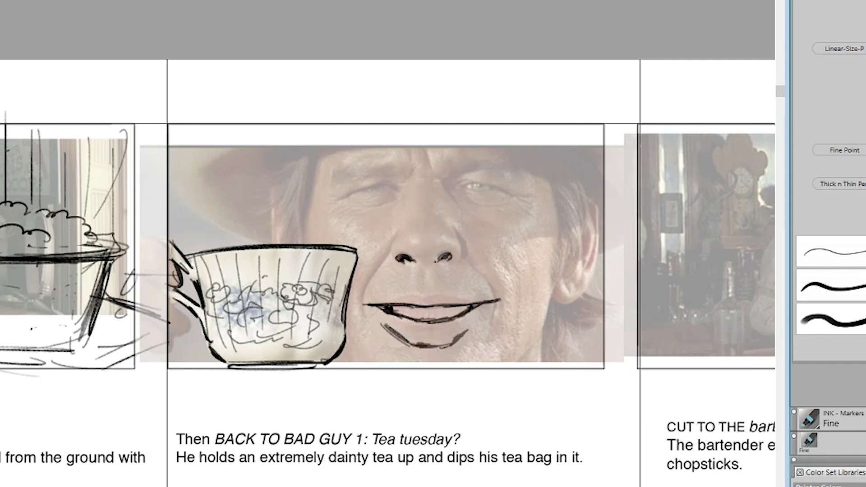
left_click_drag(399, 233, 395, 267)
left_click_drag(448, 232, 466, 254)
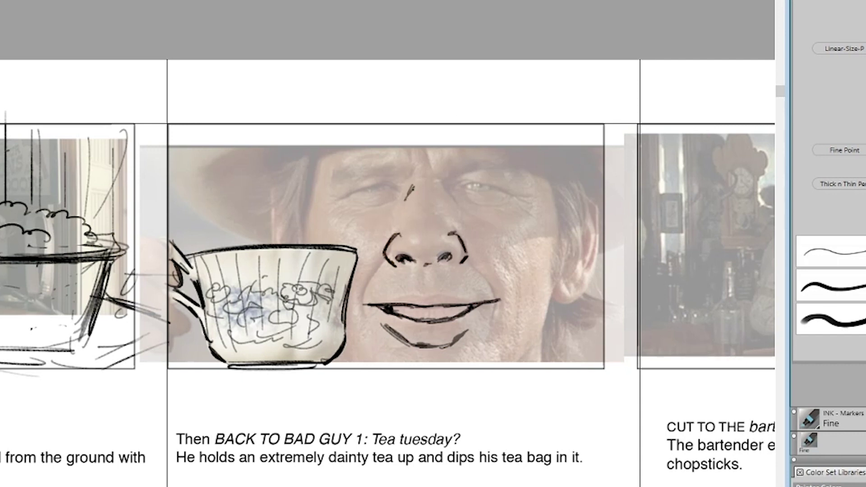
left_click_drag(413, 186, 406, 238)
left_click_drag(439, 201, 440, 223)
Outline a broad drooping mustache above the bad guy's mouth
left_click_drag(371, 280, 433, 266)
left_click_drag(421, 272, 431, 270)
mouse_move(368, 278)
left_mouse_down()
mouse_move(394, 271)
mouse_move(352, 316)
mouse_move(442, 273)
mouse_move(510, 289)
mouse_move(522, 315)
left_mouse_up()
left_click_drag(499, 299, 509, 318)
left_click_drag(503, 280, 517, 333)
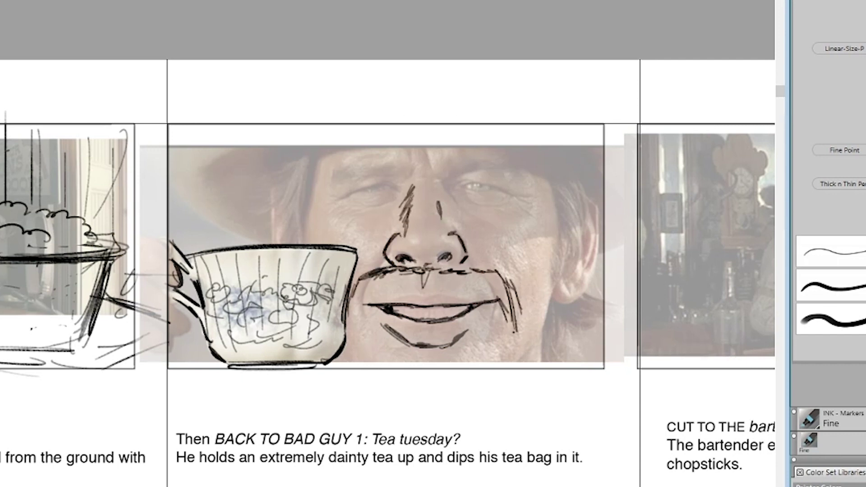
Fill the mustache with dense hair strokes and darken the sides of the nostrils
mouse_move(368, 303)
left_mouse_down()
mouse_move(442, 294)
mouse_move(377, 300)
mouse_move(350, 325)
left_mouse_up()
mouse_move(404, 270)
left_mouse_down()
mouse_move(400, 293)
mouse_move(417, 296)
left_mouse_up()
mouse_move(433, 269)
left_mouse_down()
mouse_move(431, 298)
mouse_move(440, 298)
left_mouse_up()
mouse_move(461, 270)
left_mouse_down()
mouse_move(453, 296)
mouse_move(465, 298)
left_mouse_up()
left_click_drag(389, 257, 374, 270)
mouse_move(463, 243)
left_mouse_down()
mouse_move(477, 266)
mouse_move(472, 299)
left_mouse_up()
mouse_move(494, 271)
left_mouse_down()
mouse_move(485, 301)
mouse_move(519, 326)
left_mouse_up()
Add whiskers below the chin and thicken the mustache end beside the teacup
left_click_drag(427, 353, 420, 378)
left_click_drag(328, 365, 330, 383)
left_click_drag(367, 291, 359, 337)
left_click_drag(351, 316, 349, 347)
Draw both of the bad guy's eyes with upper lids and dark pupils
left_click_drag(337, 200, 395, 183)
left_click_drag(375, 185, 377, 191)
left_click_drag(461, 187, 464, 192)
left_click_drag(453, 181, 519, 196)
left_click_drag(472, 185, 474, 189)
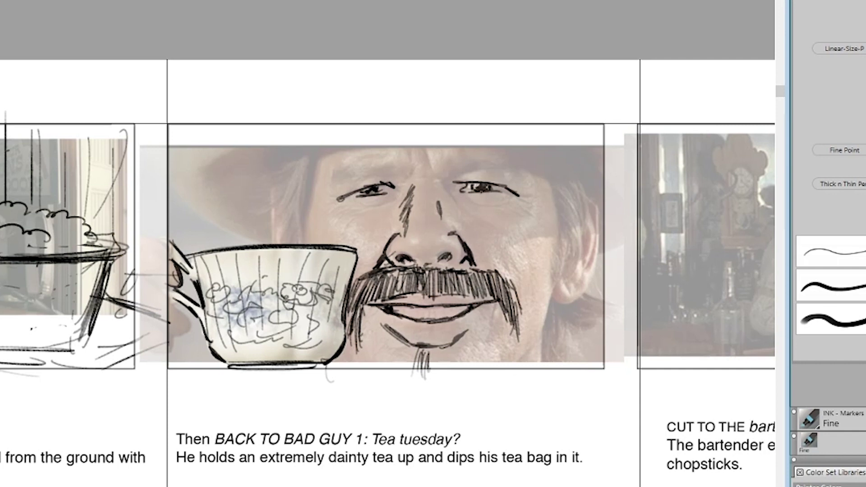
Draw the lower eyelids, the crow's feet at both outer eye corners and the fold above the right-hand eye
left_click_drag(341, 207, 373, 217)
mouse_move(456, 182)
left_mouse_down()
mouse_move(488, 185)
mouse_move(496, 210)
left_mouse_up()
left_click_drag(513, 201, 514, 208)
left_click_drag(336, 200, 316, 205)
left_click_drag(336, 209, 318, 217)
left_click_drag(527, 198, 544, 190)
left_click_drag(526, 204, 545, 203)
left_click_drag(527, 207, 544, 211)
left_click_drag(461, 177, 494, 170)
left_click_drag(501, 177, 510, 188)
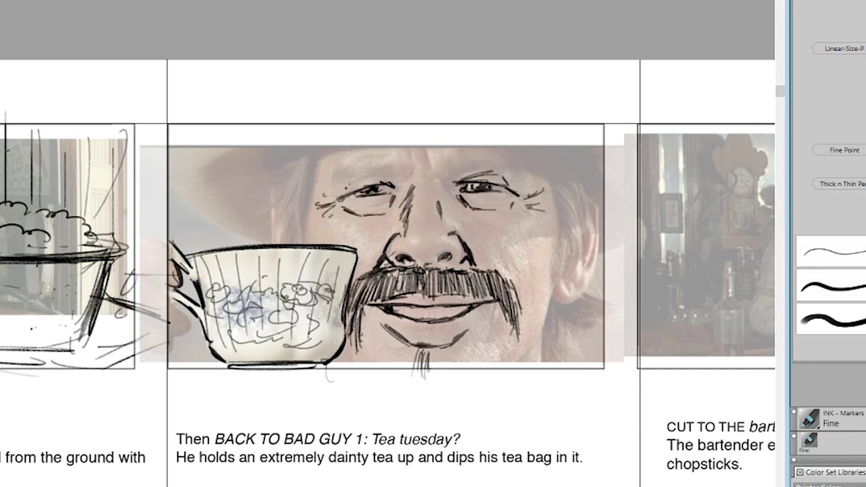
Outline both lowered eyebrows and draw the furrows between them
left_click_drag(342, 193, 384, 179)
left_click_drag(423, 154, 422, 171)
mouse_move(433, 158)
left_mouse_down()
mouse_move(442, 175)
mouse_move(408, 180)
left_mouse_up()
left_click_drag(329, 184, 405, 168)
mouse_move(331, 182)
left_mouse_down()
mouse_move(347, 160)
mouse_move(379, 154)
left_mouse_up()
mouse_move(376, 155)
left_mouse_down()
mouse_move(415, 158)
mouse_move(410, 171)
left_mouse_up()
mouse_move(446, 156)
left_mouse_down()
mouse_move(443, 179)
mouse_move(501, 162)
left_mouse_up()
left_click_drag(502, 162, 527, 171)
mouse_move(445, 159)
left_mouse_down()
mouse_move(503, 164)
mouse_move(525, 170)
mouse_move(515, 149)
left_mouse_up()
left_click_drag(504, 154, 527, 172)
left_click_drag(486, 150, 488, 156)
Shade under both eyes and along the sides of the nose bridge with hatching
left_click_drag(340, 202, 363, 216)
left_click_drag(459, 193, 477, 206)
left_click_drag(451, 178, 461, 193)
left_click_drag(473, 199, 478, 214)
left_click_drag(440, 177, 459, 205)
left_click_drag(437, 188, 452, 235)
mouse_move(399, 182)
left_mouse_down()
mouse_move(408, 190)
mouse_move(400, 212)
left_mouse_up()
left_click_drag(415, 206, 397, 242)
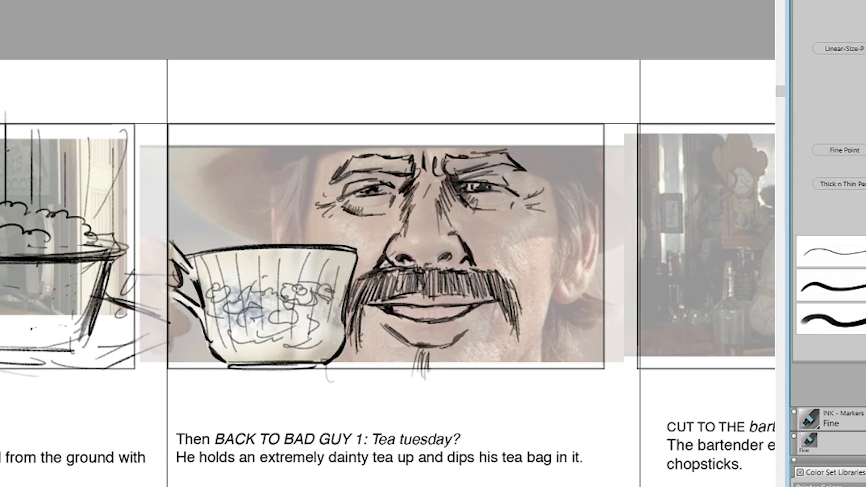
Fill both eyebrows with dark, dense strokes
left_click_drag(343, 174, 354, 158)
left_click_drag(409, 159, 409, 176)
mouse_move(338, 181)
left_mouse_down()
mouse_move(363, 158)
mouse_move(385, 156)
left_mouse_up()
mouse_move(375, 176)
left_mouse_down()
mouse_move(402, 158)
mouse_move(406, 175)
left_mouse_up()
mouse_move(445, 159)
left_mouse_down()
mouse_move(465, 176)
mouse_move(478, 156)
left_mouse_up()
mouse_move(471, 166)
left_mouse_down()
mouse_move(507, 154)
mouse_move(528, 167)
left_mouse_up()
Sketch the edges of the face, the hair at the temples and the curved hat line across the forehead
mouse_move(559, 195)
left_mouse_down()
mouse_move(554, 239)
mouse_move(528, 252)
left_mouse_up()
mouse_move(316, 177)
left_mouse_down()
mouse_move(305, 228)
mouse_move(312, 255)
left_mouse_up()
mouse_move(316, 162)
left_mouse_down()
mouse_move(280, 213)
mouse_move(282, 205)
left_mouse_up()
left_click_drag(285, 181, 363, 131)
left_click_drag(307, 158, 425, 121)
left_click_drag(451, 121, 548, 155)
left_click_drag(483, 127, 567, 169)
Draw the hair around both ears and outline the ears on each side of the head
left_click_drag(546, 158, 570, 233)
mouse_move(573, 209)
left_mouse_down()
mouse_move(556, 243)
mouse_move(566, 303)
left_mouse_up()
left_click_drag(570, 225, 580, 277)
left_click_drag(589, 187, 597, 249)
left_click_drag(596, 222, 580, 290)
left_click_drag(280, 192, 275, 243)
left_click_drag(303, 215, 287, 245)
Sketch the sweeping hat brim above the teacup and its far end beside the right-hand ear, and reinforce the earlobe
left_click_drag(151, 166, 257, 244)
left_click_drag(171, 187, 261, 245)
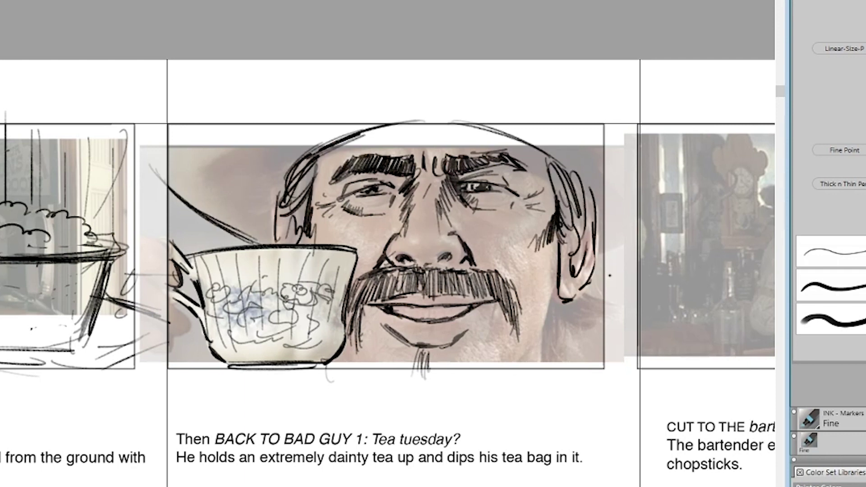
left_click_drag(624, 239, 598, 267)
left_click_drag(596, 276, 568, 300)
left_click_drag(559, 250, 542, 340)
left_click_drag(559, 255, 556, 300)
key("ctrl+z")
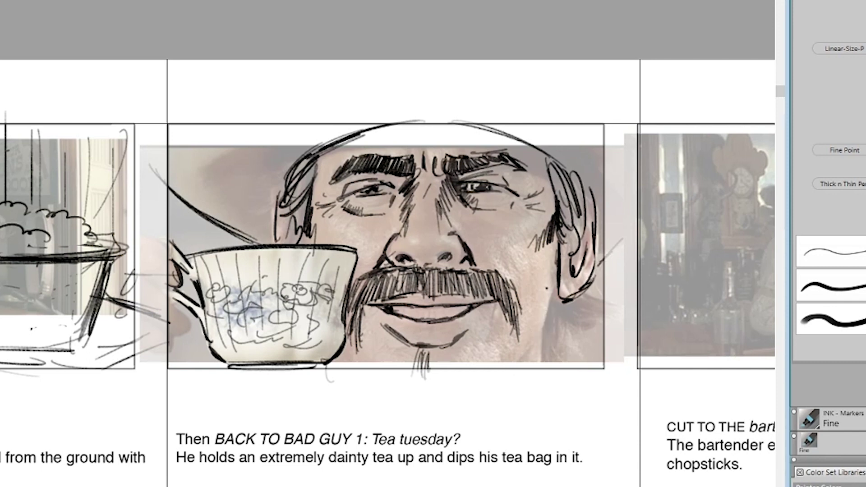
Draw the beard's outer edge down the right-hand side of the jaw
left_click_drag(558, 235, 560, 301)
left_click_drag(561, 277, 544, 354)
left_click_drag(555, 323, 545, 363)
Fill the beard with long strokes under the chin and along the side next to the teacup
mouse_move(415, 346)
left_mouse_down()
mouse_move(409, 375)
mouse_move(379, 384)
left_mouse_up()
left_click_drag(316, 365, 330, 377)
left_click_drag(356, 298, 347, 356)
mouse_move(357, 298)
left_mouse_down()
mouse_move(331, 374)
mouse_move(347, 388)
left_mouse_up()
left_click_drag(374, 311, 363, 380)
mouse_move(392, 332)
left_mouse_down()
mouse_move(379, 379)
mouse_move(390, 366)
left_mouse_up()
Fill the beard from the chin across to the right-hand jaw with long vertical strokes
mouse_move(449, 347)
left_mouse_down()
mouse_move(435, 380)
mouse_move(454, 378)
left_mouse_up()
mouse_move(481, 328)
left_mouse_down()
mouse_move(467, 381)
mouse_move(472, 361)
left_mouse_up()
mouse_move(506, 325)
left_mouse_down()
mouse_move(499, 372)
mouse_move(481, 375)
left_mouse_up()
mouse_move(508, 314)
left_mouse_down()
mouse_move(496, 377)
mouse_move(512, 377)
left_mouse_up()
left_click_drag(532, 278, 525, 374)
mouse_move(550, 265)
left_mouse_down()
mouse_move(537, 316)
mouse_move(539, 379)
left_mouse_up()
left_click_drag(565, 284, 555, 382)
left_click_drag(567, 307, 558, 377)
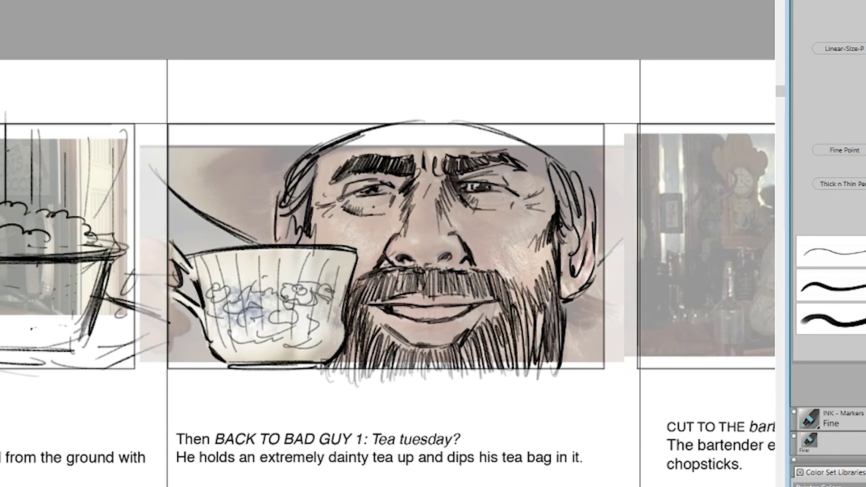
Add wrinkle lines under the eyes and across the cheeks, plus one more long stroke in the beard
left_click_drag(383, 205, 366, 214)
left_click_drag(399, 217, 357, 238)
mouse_move(451, 212)
left_mouse_down()
mouse_move(494, 227)
mouse_move(492, 239)
left_mouse_up()
left_click_drag(545, 221, 514, 236)
left_click_drag(551, 272, 542, 393)
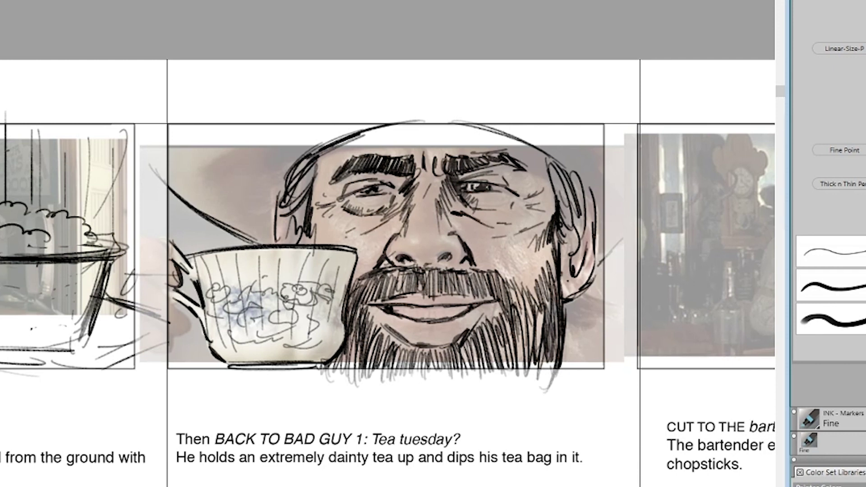
Sketch the hat brim lines behind the right-hand ear and the hair and collar strokes below it
left_click_drag(613, 275, 581, 296)
left_click_drag(564, 306, 593, 378)
mouse_move(625, 276)
left_mouse_down()
mouse_move(605, 286)
mouse_move(603, 368)
left_mouse_up()
left_click_drag(573, 316, 601, 357)
left_click_drag(615, 268, 600, 284)
Darken the hair above and around the right-hand ear
left_click_drag(587, 212, 561, 238)
left_click_drag(582, 173, 558, 228)
left_click_drag(570, 169, 595, 269)
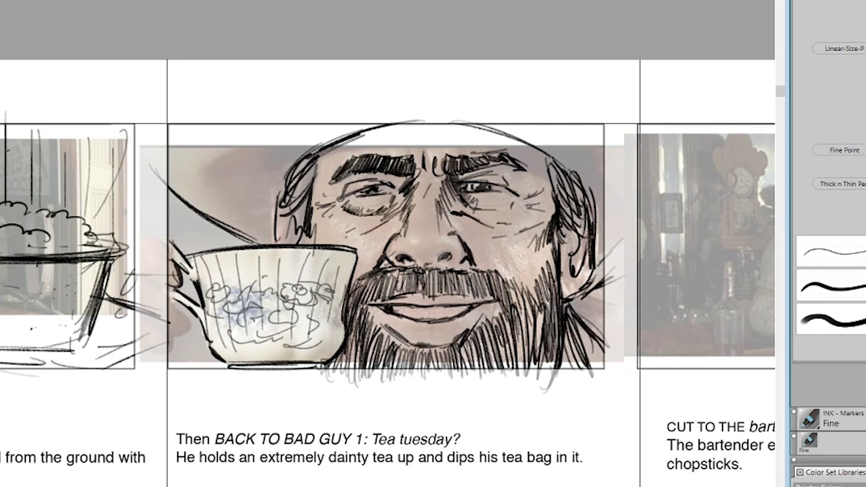
Finish the bad guy's face with ear contour strokes, forehead lines, nose shading and short marks on the cheek
left_click_drag(280, 192, 270, 244)
left_click_drag(595, 235, 590, 261)
left_click_drag(328, 165, 373, 144)
left_click_drag(384, 146, 496, 136)
left_click_drag(445, 224, 442, 244)
left_click_drag(415, 240, 411, 248)
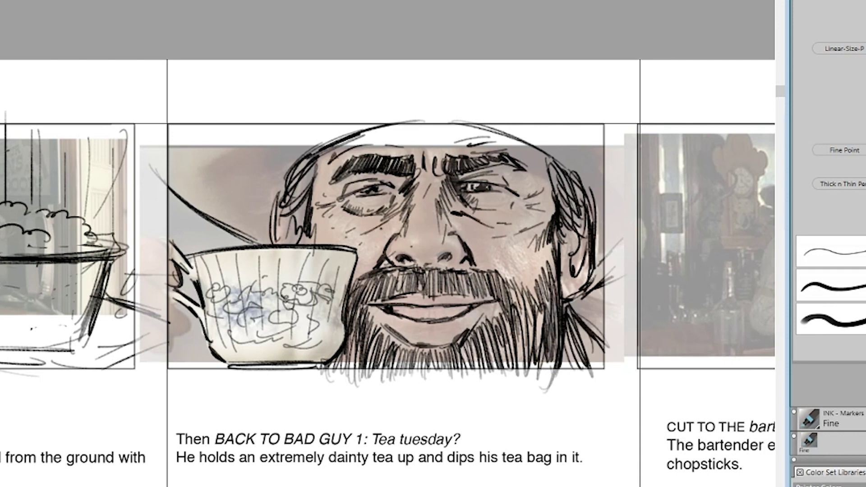
left_click_drag(501, 247, 510, 261)
left_click_drag(507, 251, 517, 269)
left_click_drag(520, 259, 525, 279)
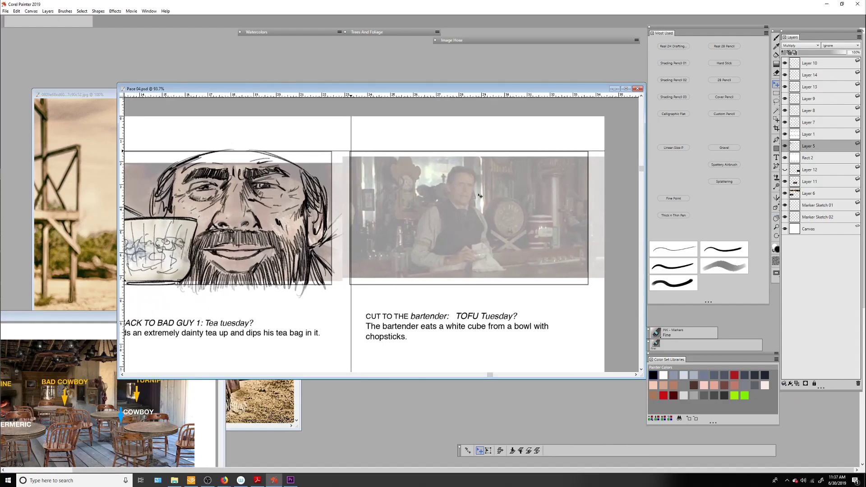
Sketch the bartender's hand holding chopsticks and the bowl beneath it over the photo in the TOFU Tuesday panel
mouse_move(449, 224)
left_mouse_down()
mouse_move(486, 222)
mouse_move(452, 213)
left_mouse_up()
left_click_drag(440, 216, 453, 220)
mouse_move(435, 222)
left_mouse_down()
mouse_move(439, 209)
mouse_move(478, 213)
left_mouse_up()
mouse_move(464, 212)
left_mouse_down()
mouse_move(479, 222)
mouse_move(436, 220)
mouse_move(448, 221)
left_mouse_up()
key("n")
key("b")
mouse_move(432, 212)
left_mouse_down()
mouse_move(444, 229)
mouse_move(486, 232)
left_mouse_up()
left_click_drag(465, 242, 478, 246)
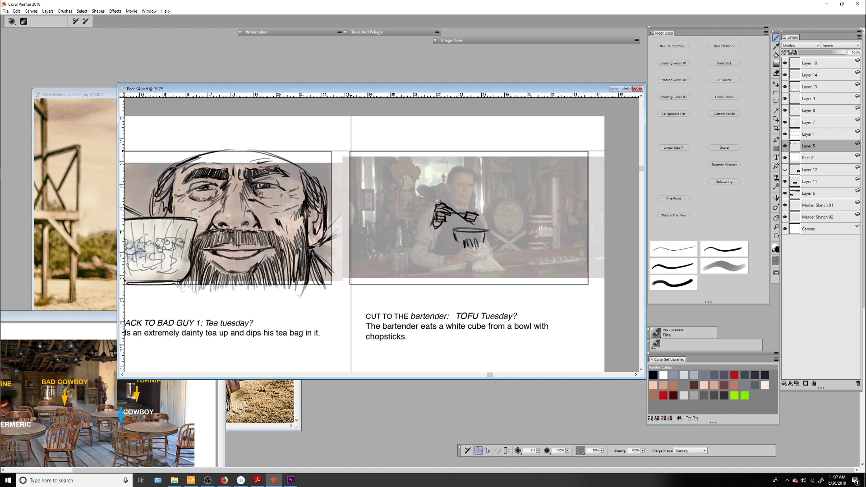
Draw the bartender's raised sleeve and elbow, plus his head with hair and facial features
mouse_move(432, 224)
left_mouse_down()
mouse_move(408, 248)
mouse_move(435, 232)
left_mouse_up()
mouse_move(422, 206)
left_mouse_down()
mouse_move(438, 216)
mouse_move(419, 229)
left_mouse_up()
mouse_move(422, 226)
left_mouse_down()
mouse_move(411, 236)
mouse_move(422, 225)
left_mouse_up()
left_click_drag(433, 232, 414, 248)
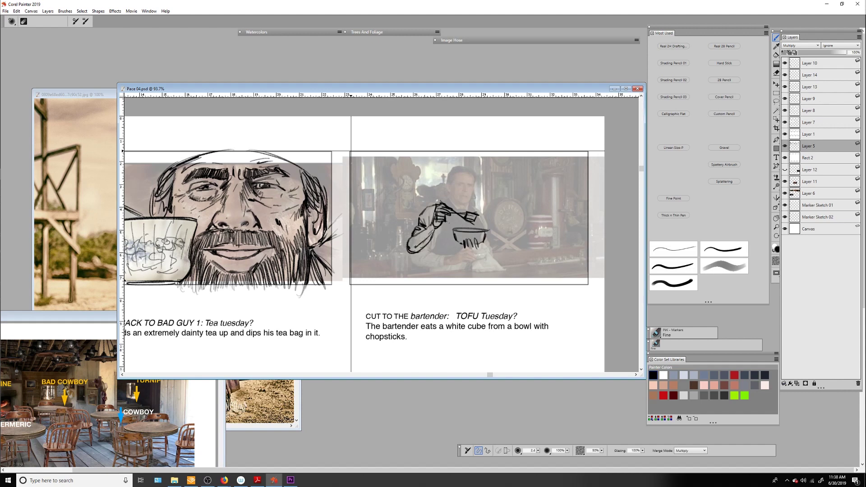
left_click_drag(454, 195, 447, 177)
left_click_drag(452, 175, 468, 165)
left_click_drag(447, 181, 465, 168)
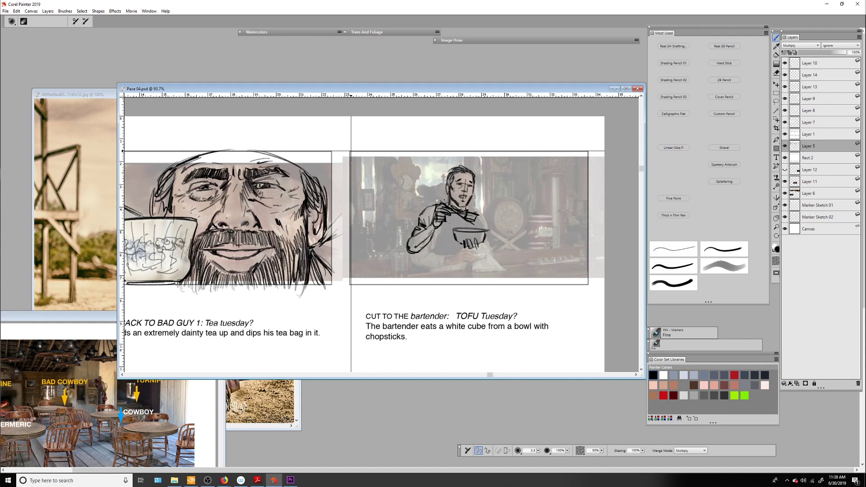
Draw the bartender's torso and apron, with the other arm and hand supporting the bowl
mouse_move(440, 226)
left_mouse_down()
mouse_move(429, 246)
mouse_move(460, 271)
left_mouse_up()
left_click_drag(469, 207, 486, 228)
left_click_drag(478, 244, 496, 264)
mouse_move(481, 214)
left_mouse_down()
mouse_move(496, 248)
mouse_move(485, 271)
mouse_move(496, 258)
left_mouse_up()
key("e")
key("b")
key("e")
key("b")
mouse_move(442, 227)
left_mouse_down()
mouse_move(454, 264)
mouse_move(424, 276)
left_mouse_up()
Draw the bar counter's edges along the perspective guides and outline the keg behind the bartender
left_click_drag(272, 309, 504, 293)
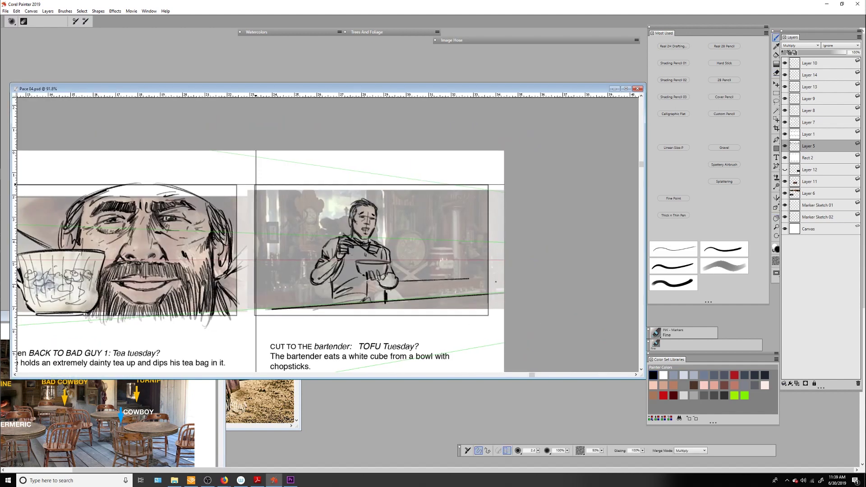
mouse_move(254, 286)
left_mouse_down()
mouse_move(503, 278)
mouse_move(490, 292)
left_mouse_up()
left_click_drag(428, 251, 429, 278)
mouse_move(430, 249)
left_mouse_down()
mouse_move(454, 251)
mouse_move(452, 276)
left_mouse_up()
left_click_drag(432, 277, 445, 279)
Sketch the round barrel on its stand beside the bartender and the tall paneled cabinet above it
mouse_move(426, 239)
left_mouse_down()
mouse_move(428, 263)
mouse_move(391, 282)
left_mouse_up()
left_click_drag(408, 232, 381, 246)
left_click_drag(384, 185, 384, 240)
left_click_drag(385, 238, 399, 251)
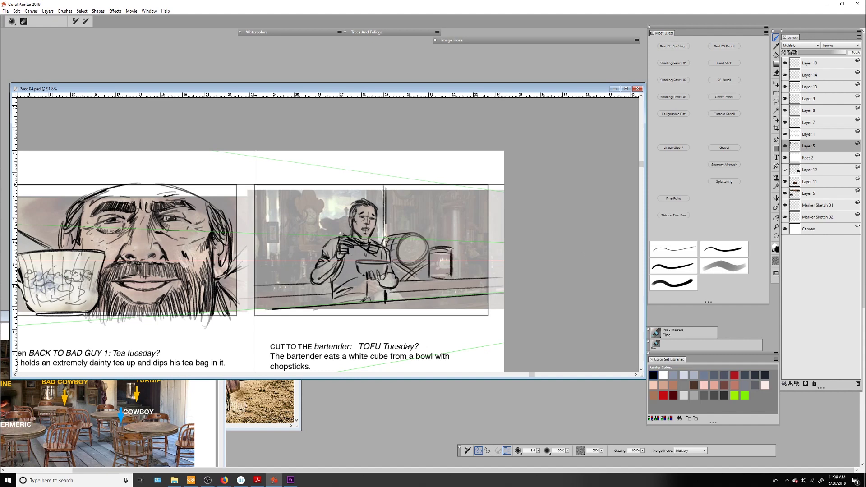
left_click_drag(395, 207, 395, 232)
left_click_drag(412, 210, 412, 231)
left_click_drag(425, 185, 425, 239)
left_click_drag(393, 196, 416, 185)
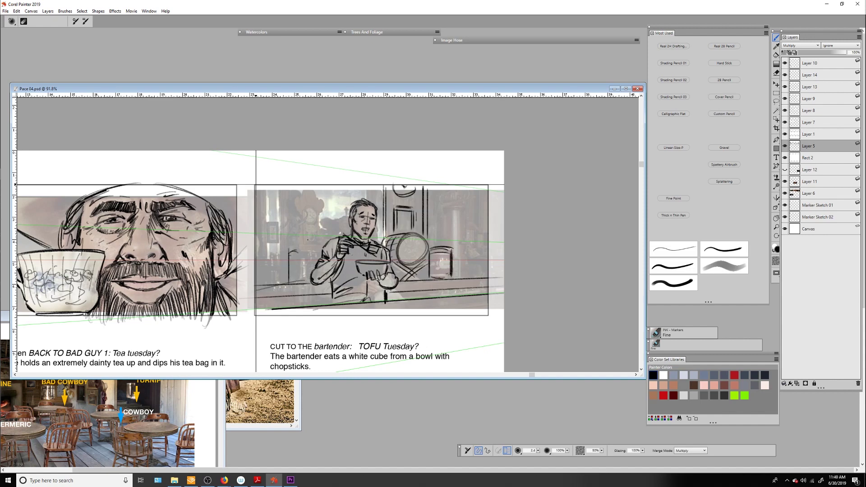
Sketch the row of bottles standing on the bar to the left of the bartender
mouse_move(289, 264)
left_mouse_down()
mouse_move(289, 282)
mouse_move(303, 257)
left_mouse_up()
left_click_drag(303, 261, 303, 283)
mouse_move(294, 245)
left_mouse_down()
mouse_move(294, 260)
mouse_move(270, 287)
left_mouse_up()
left_click_drag(285, 261, 284, 287)
mouse_move(258, 238)
left_mouse_down()
mouse_move(258, 286)
mouse_move(283, 273)
left_mouse_up()
left_click_drag(272, 270, 299, 278)
left_click_drag(306, 255, 311, 281)
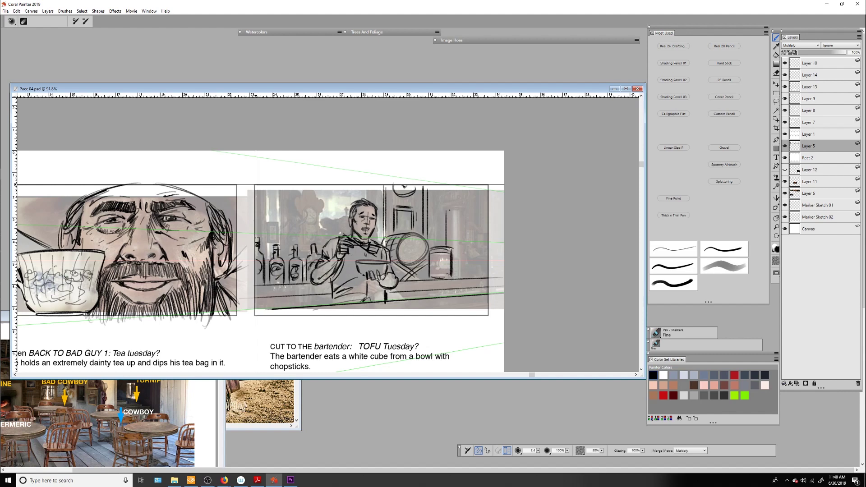
Draw the column with its banded capital and the bottles beside the keg at the panel's right side
left_click_drag(443, 208, 465, 210)
left_click_drag(444, 203, 465, 204)
left_click_drag(445, 176, 445, 206)
left_click_drag(461, 182, 461, 203)
left_click_drag(461, 211, 465, 276)
left_click_drag(467, 262, 481, 273)
left_click_drag(486, 247, 490, 268)
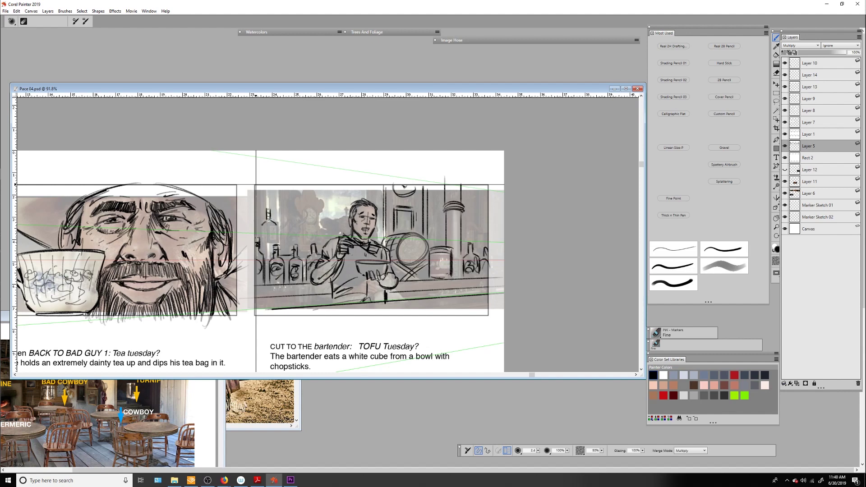
Add a second, upper row of bottles with labels on the shelf behind the bartender
left_click_drag(298, 256, 309, 255)
left_click_drag(263, 225, 263, 253)
mouse_move(278, 225)
left_mouse_down()
mouse_move(279, 247)
mouse_move(300, 254)
left_mouse_up()
left_click_drag(300, 227, 303, 255)
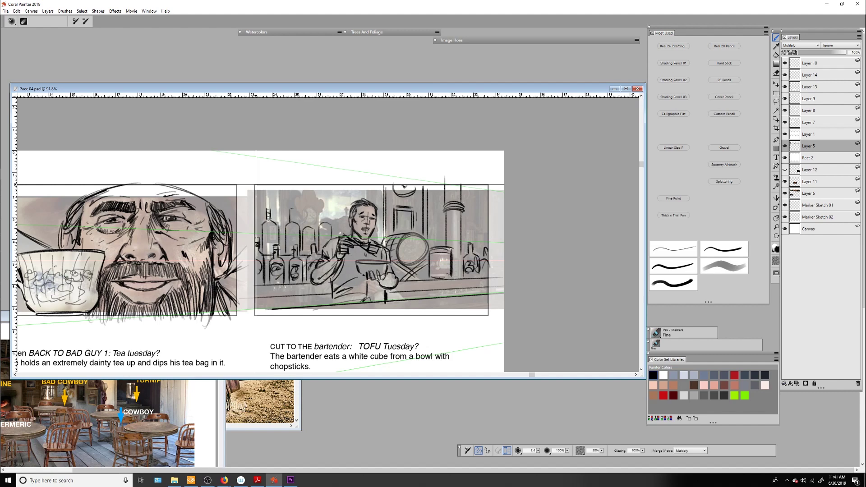
left_click_drag(320, 227, 327, 240)
left_click_drag(305, 232, 311, 235)
mouse_move(290, 225)
left_mouse_down()
mouse_move(297, 228)
mouse_move(275, 237)
left_mouse_up()
left_click_drag(288, 228, 295, 243)
left_click_drag(265, 232, 275, 244)
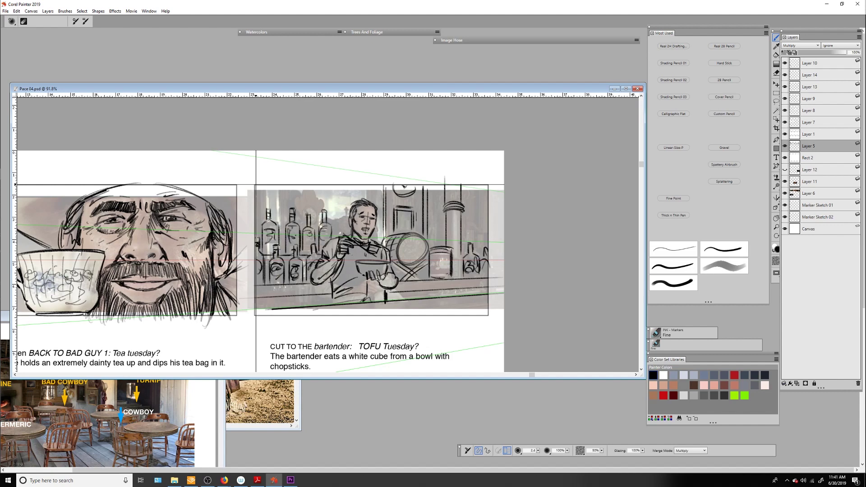
Add horizontal shelf lines on the back wall to the right of the column
left_click_drag(463, 227, 494, 223)
left_click_drag(462, 223, 498, 220)
left_click_drag(463, 200, 493, 195)
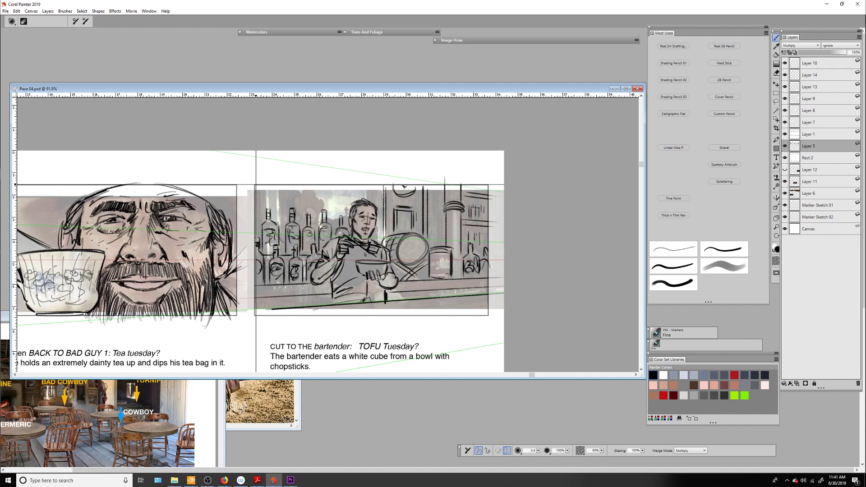
Darken the bar counter with thick Chisel strokes and add fine strokes along the bartender panel's upper edge
left_click(725, 266)
left_click_drag(389, 296, 504, 292)
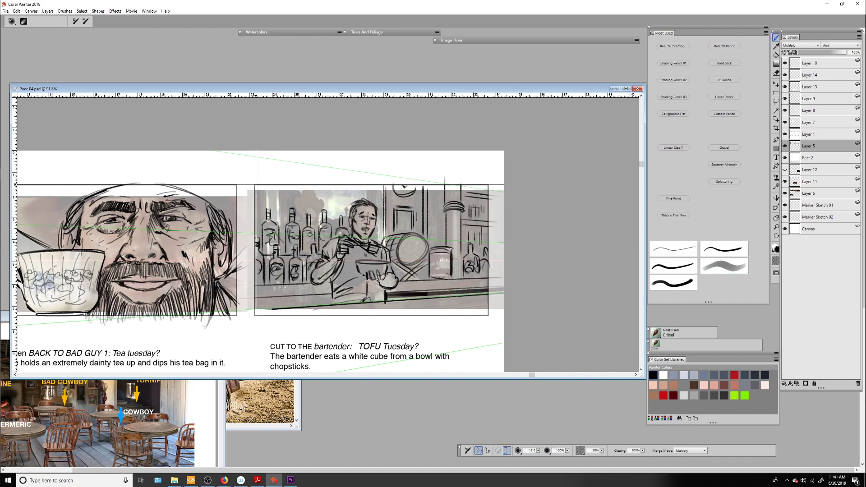
left_click_drag(334, 292, 224, 302)
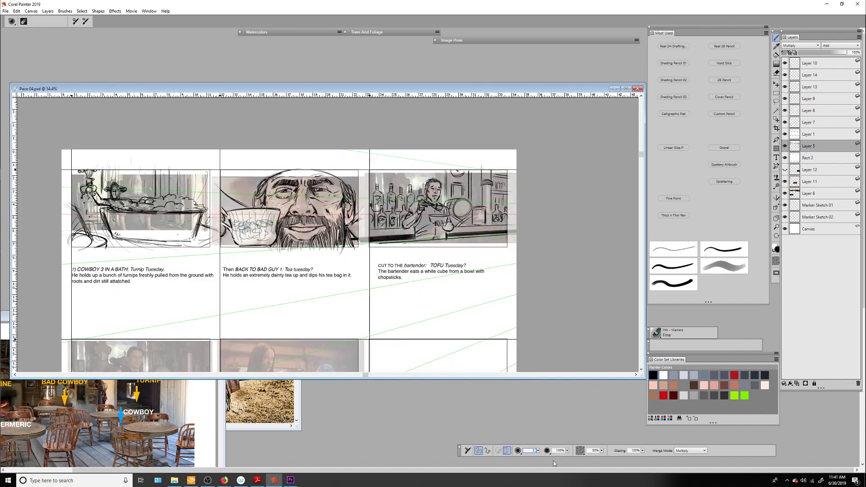
mouse_move(361, 179)
left_mouse_down()
mouse_move(430, 178)
mouse_move(447, 169)
left_mouse_up()
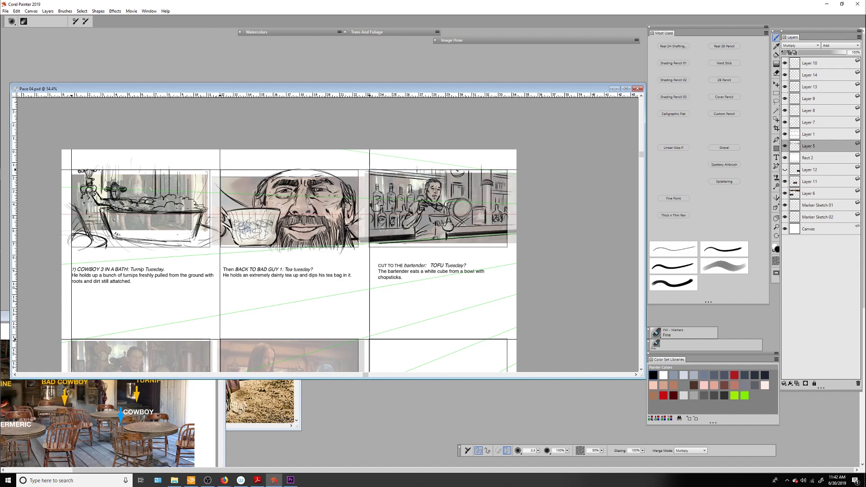
Reuse the bartender drawing in the tapioca panel with his head tilted, and erase his torso, arms and bowl
key("l")
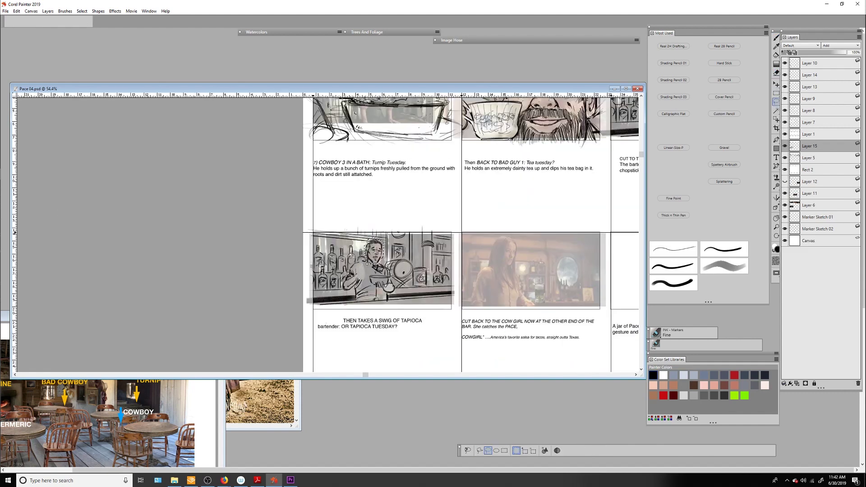
key("Delete")
key("e")
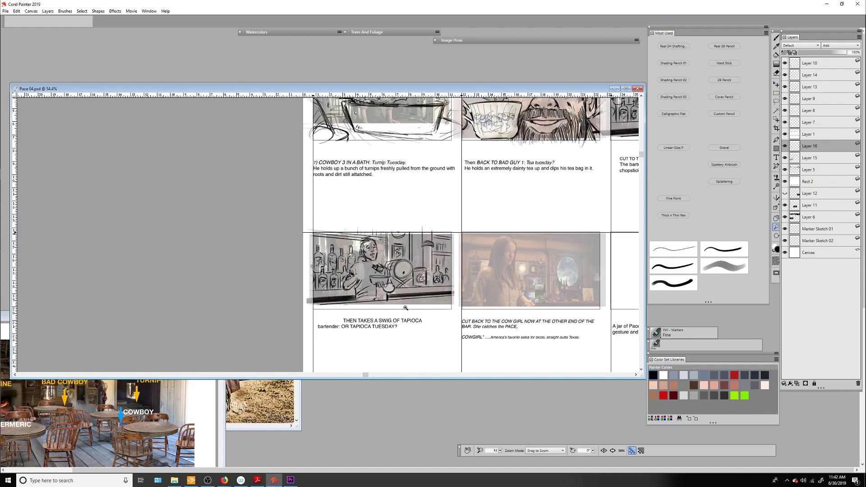
left_click_drag(375, 271, 386, 291)
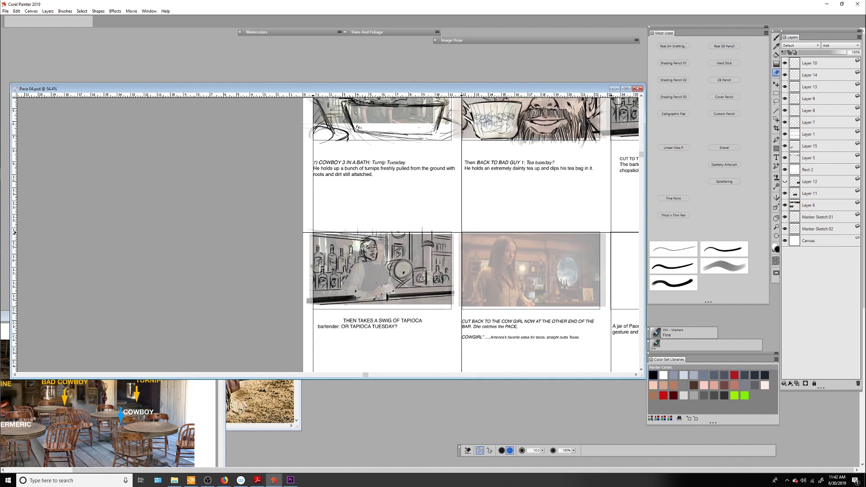
mouse_move(392, 249)
left_mouse_down()
mouse_move(393, 279)
mouse_move(394, 247)
mouse_move(380, 276)
mouse_move(404, 300)
left_mouse_up()
Add a new layer, and on Layer 15 redraw the bartender's vest and arms as he drinks, with a bowl on the counter
left_click(797, 384)
key("b")
left_click(810, 158)
left_click_drag(348, 274, 351, 291)
left_click_drag(361, 264, 356, 303)
key("n")
key("b")
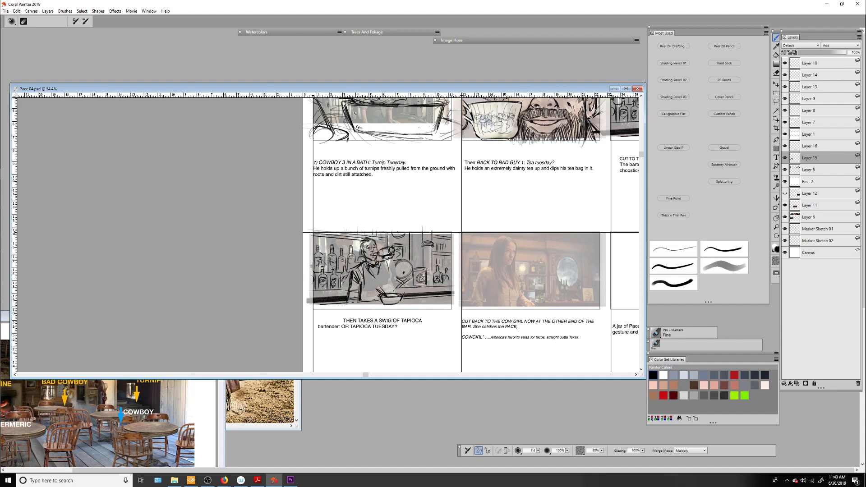
Sketch the cowgirl's head, brimmed hat and wavy hair on Layer 15 over the next panel's photo, and start her hand
left_click(810, 145)
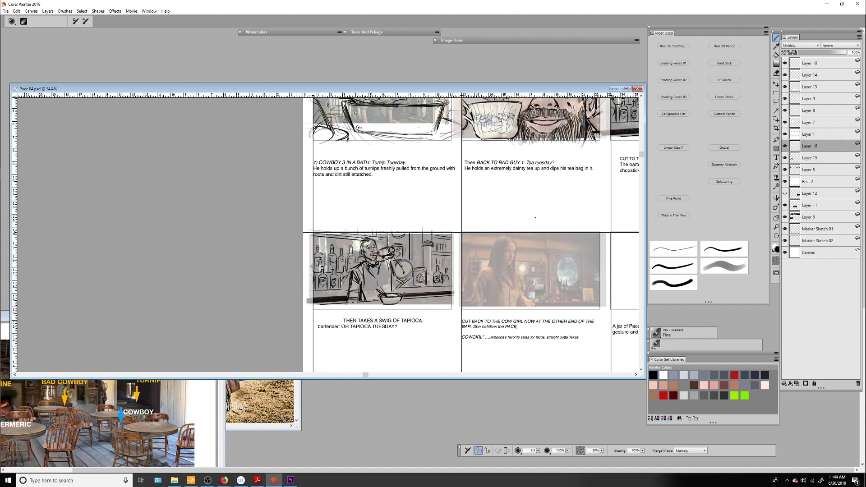
left_click(789, 158)
key("n")
key("b")
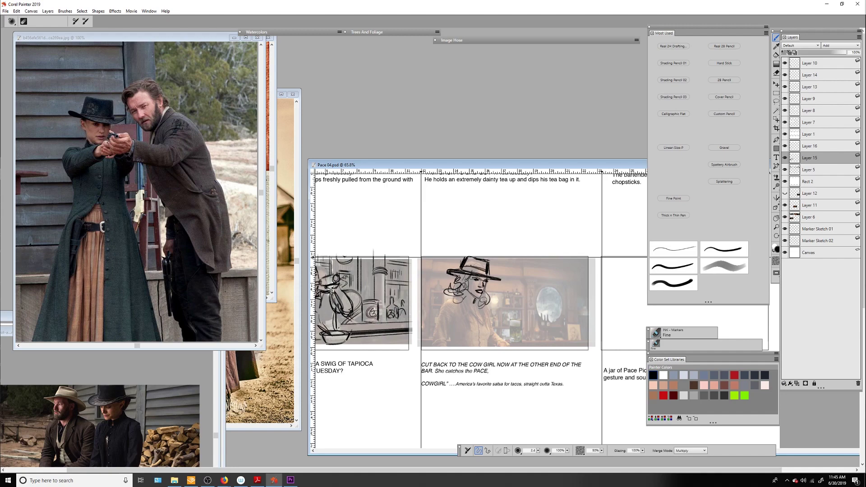
mouse_move(497, 226)
left_mouse_down()
mouse_move(577, 190)
mouse_move(519, 223)
left_mouse_up()
left_click_drag(517, 310, 530, 310)
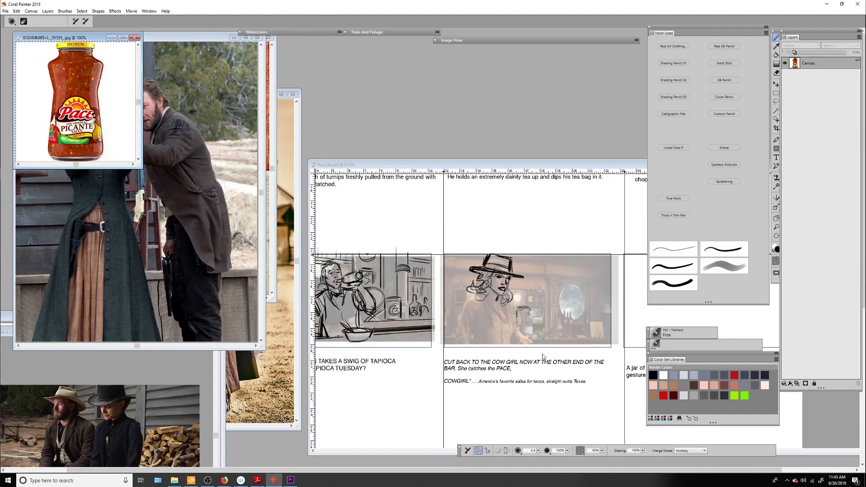
Paste the Pace Picante jar photo, scale it down below the cowgirl's chin and move its layer beneath the sketch
key("ctrl+v")
left_click_drag(625, 300, 521, 322)
left_click_drag(547, 286, 523, 311)
key("Return")
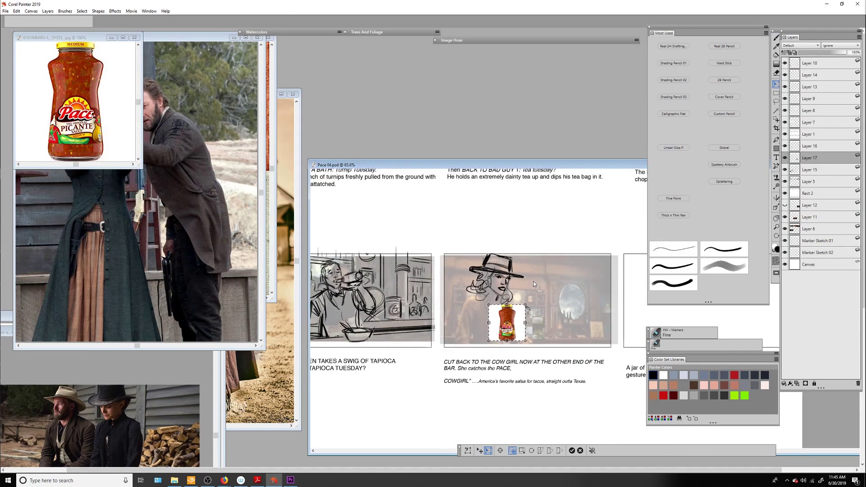
key("ctrl+bracketleft")
key("ctrl+bracketleft")
key("ctrl+bracketleft")
Trace the salsa jar's outline and the fingers around it on Layer 16
key("b")
key("alt+bracketright")
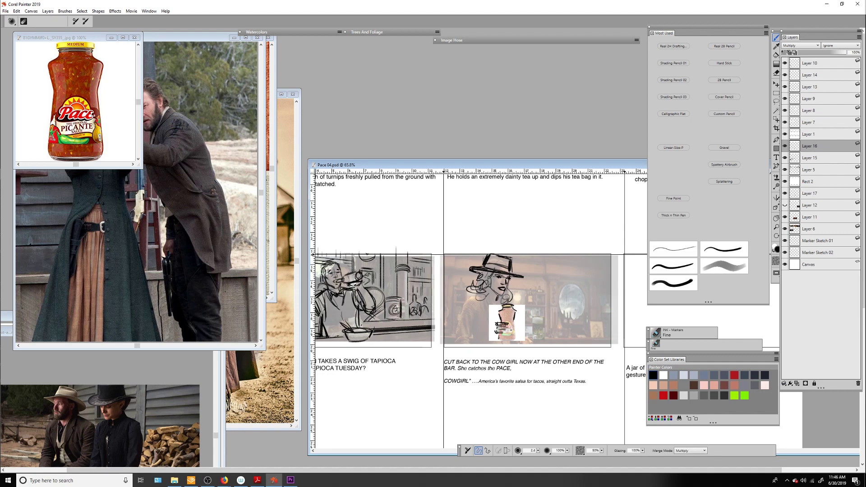
key("ctrl+v")
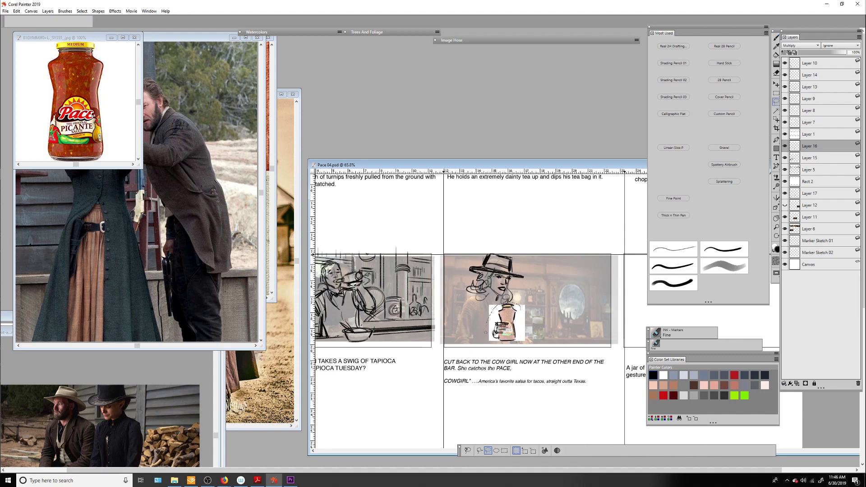
key("b")
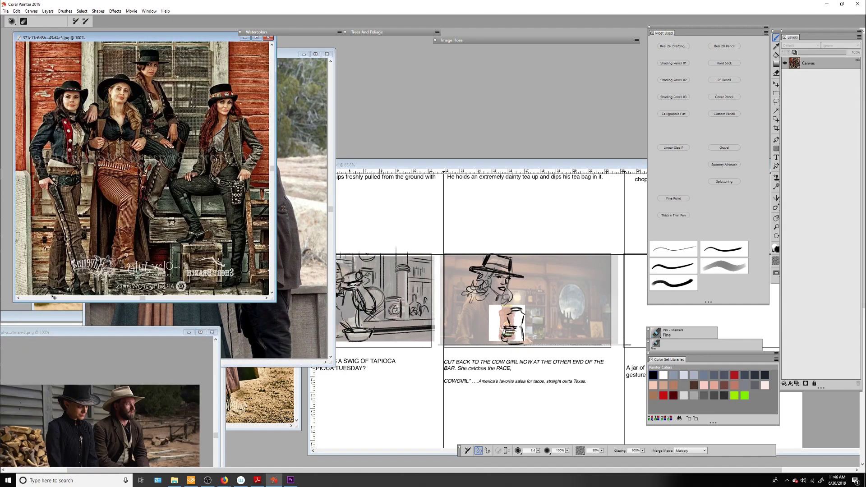
Sketch the cowgirl's long coat with its sleeve and front folds, following the cowgirl reference photo
left_click(477, 323)
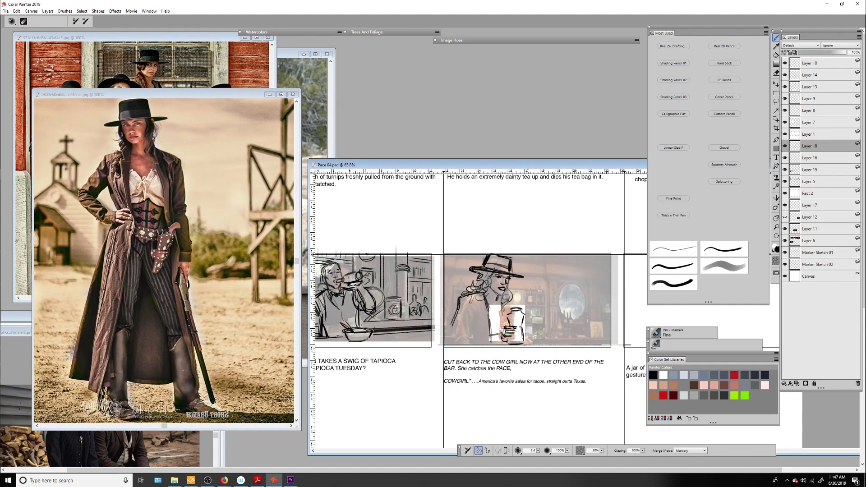
key("n")
key("b")
left_click_drag(473, 313, 453, 336)
left_click_drag(473, 299, 456, 319)
left_click_drag(490, 287, 493, 334)
left_click_drag(485, 296, 484, 332)
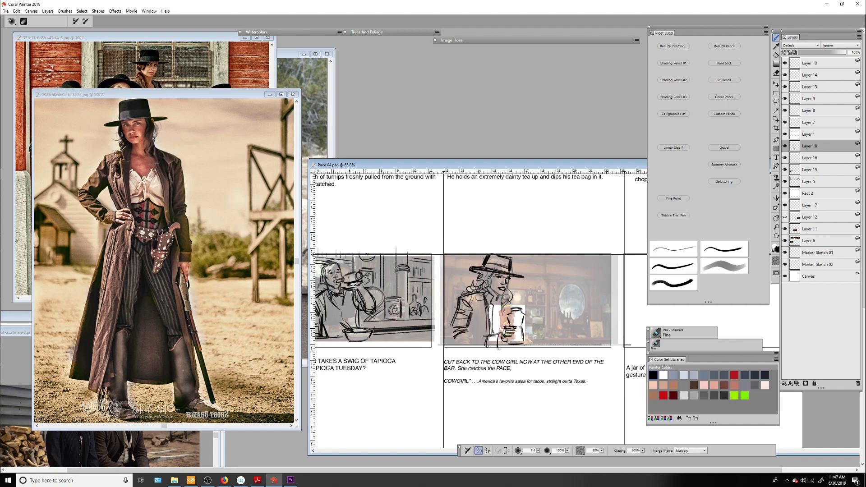
Erase the rough sleeve and coat lines on the cowgirl and redraw her sleeve and coat front
key("n")
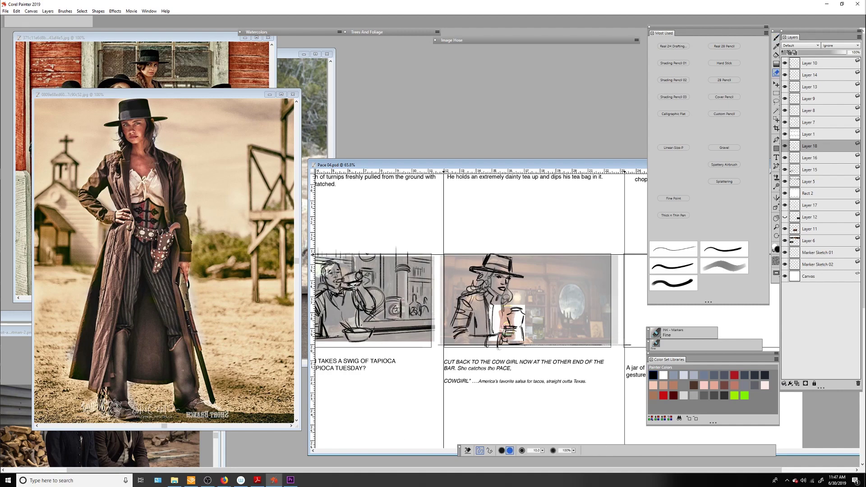
left_click_drag(491, 347, 482, 337)
left_click_drag(473, 302, 455, 337)
key("b")
left_click_drag(467, 294, 457, 335)
mouse_move(477, 301)
left_mouse_down()
mouse_move(472, 332)
mouse_move(487, 349)
left_mouse_up()
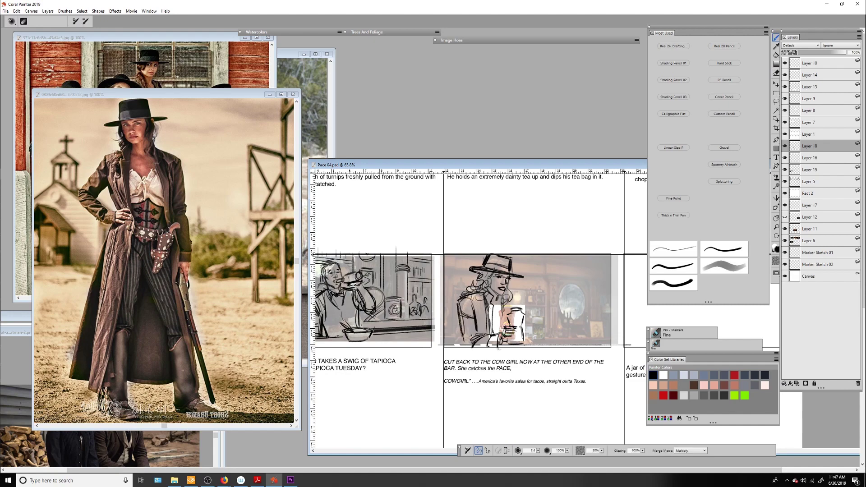
Draw the cowgirl's bent forearm resting on the bar and the hand gripping the jar
left_click_drag(463, 322, 475, 334)
mouse_move(465, 321)
left_mouse_down()
mouse_move(482, 340)
mouse_move(466, 347)
left_mouse_up()
left_click_drag(474, 333, 491, 347)
left_click_drag(520, 319, 511, 330)
left_click_drag(511, 315, 519, 337)
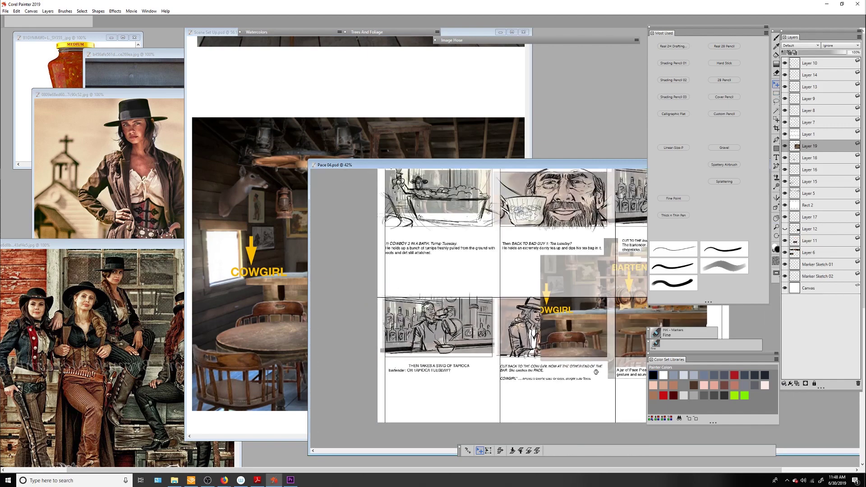
Position and enlarge the pasted saloon photo so its bar area sits behind the cowgirl panel
left_click_drag(625, 371, 604, 371)
key("ctrl+t")
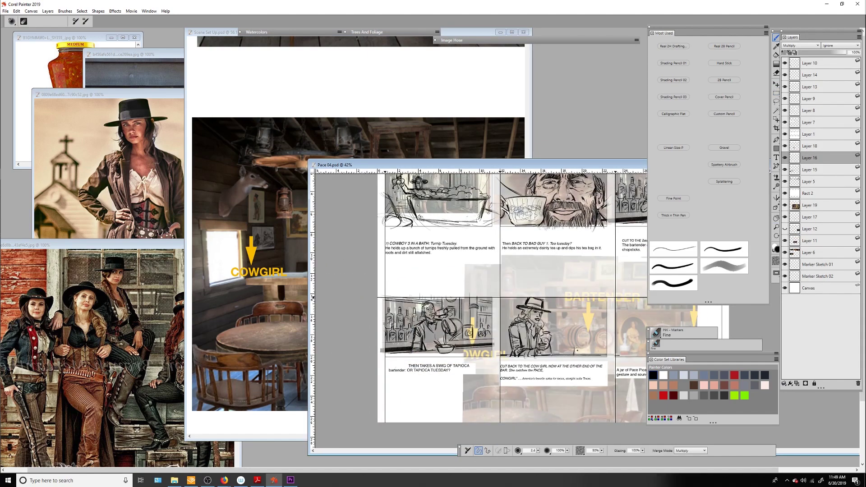
Sketch the barrels and shelf line behind the cowgirl with a larger brush, and move the storyboard window off the saloon reference
left_click_drag(578, 349, 604, 312)
scroll(586, 343, "up", 2)
key("]")
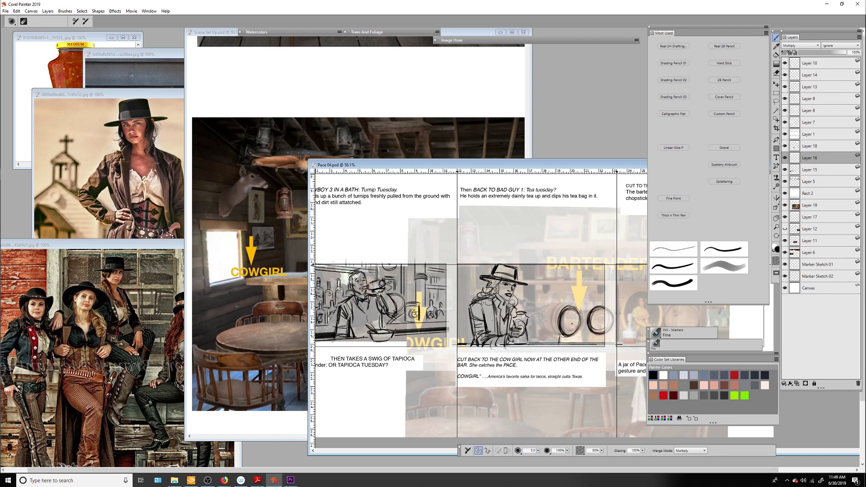
mouse_move(544, 310)
left_mouse_down()
mouse_move(546, 334)
mouse_move(567, 336)
left_mouse_up()
mouse_move(589, 307)
left_mouse_down()
mouse_move(586, 331)
mouse_move(543, 343)
left_mouse_up()
left_click_drag(555, 335, 549, 344)
mouse_move(522, 293)
left_mouse_down()
mouse_move(612, 293)
mouse_move(607, 300)
left_mouse_up()
left_click_drag(343, 165, 445, 175)
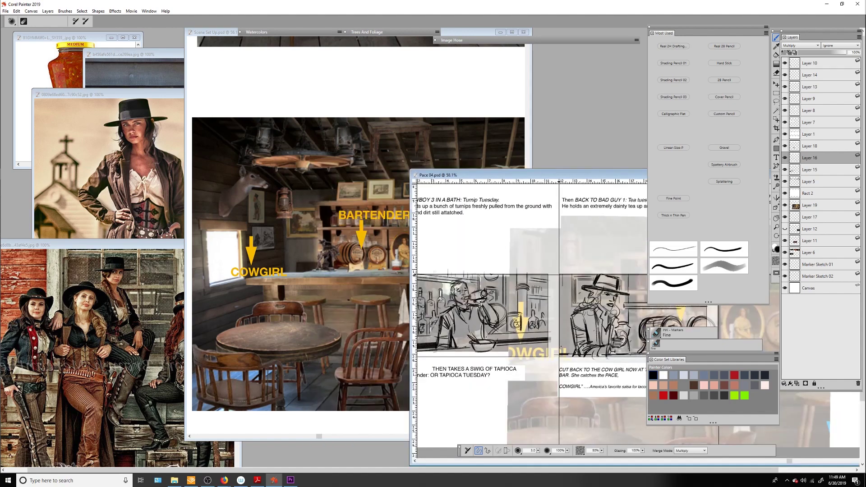
Draw a row of bottles on the shelf above the barrels in the cowgirl panel, working on Layer 15
mouse_move(560, 274)
left_mouse_down()
mouse_move(439, 271)
mouse_move(438, 287)
left_mouse_up()
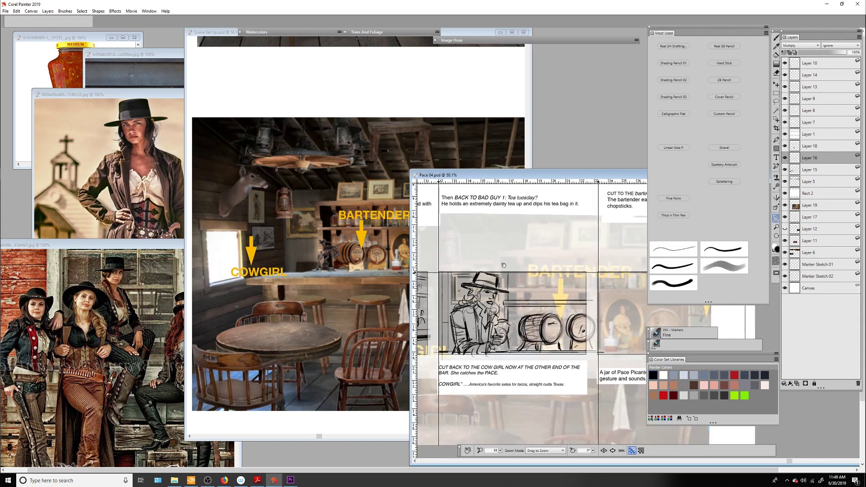
key("f")
key("b")
left_click(810, 170)
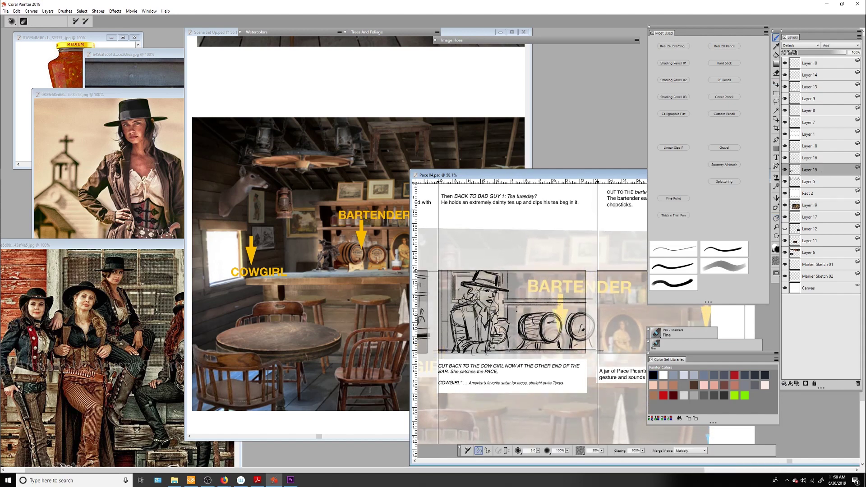
left_click_drag(524, 307, 619, 306)
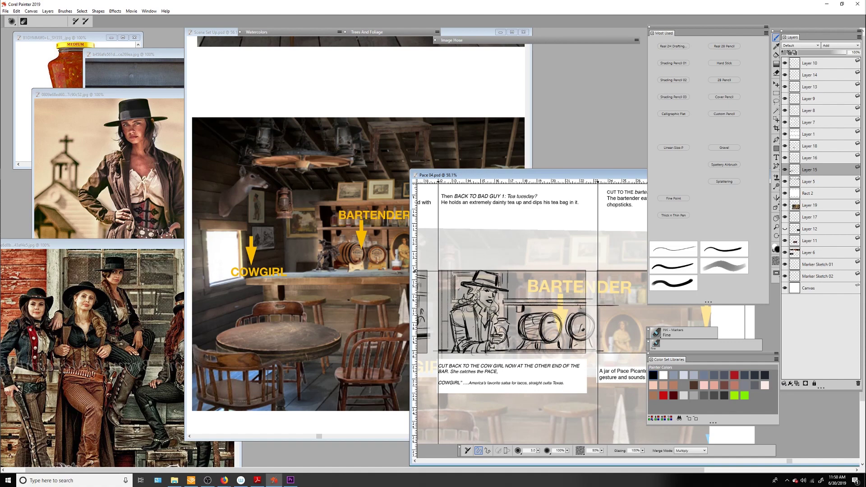
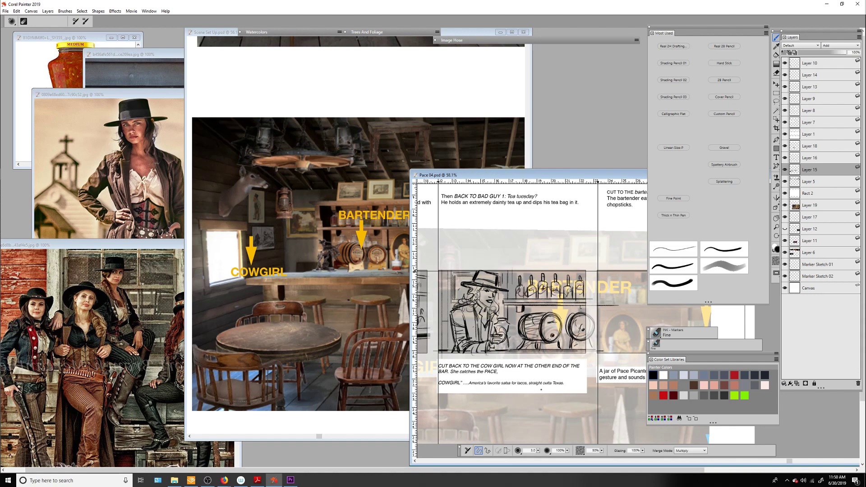
Hide the saloon photo and the other reference image layers behind the cowgirl panel
left_click_drag(506, 298, 487, 273)
left_click(785, 205)
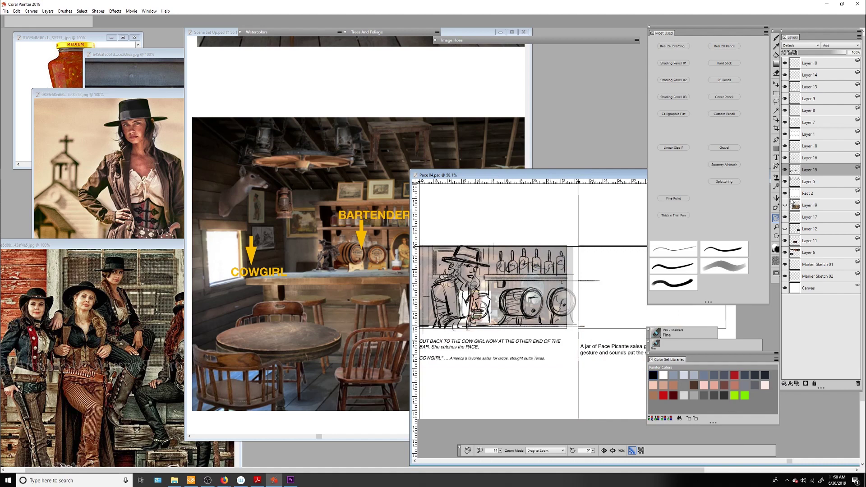
left_click(785, 252)
left_click_drag(491, 312, 495, 318)
key("b")
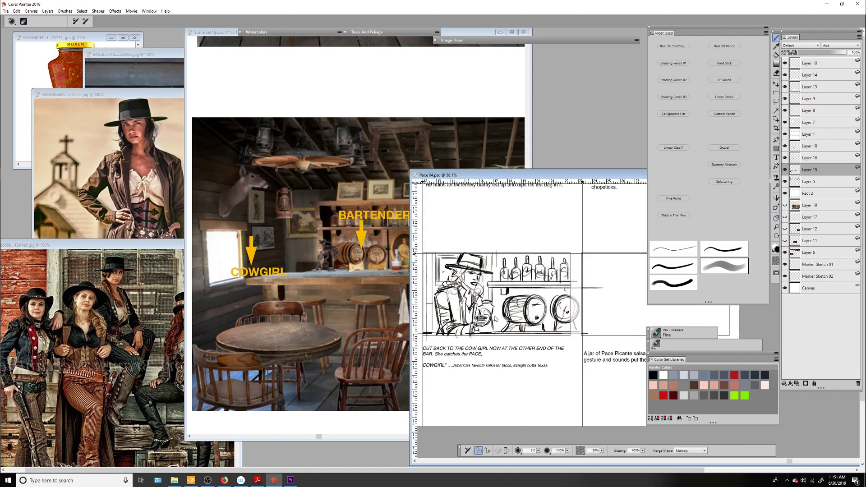
Shade the cowgirl's hat and hair with heavy black strokes using the Chisel brush at size 12
key("bracketright")
key("bracketright")
key("bracketright")
key("bracketright")
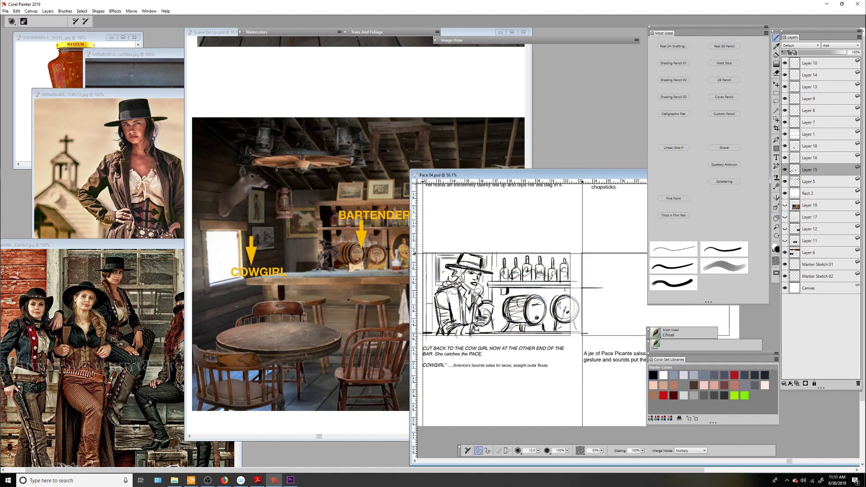
left_click_drag(456, 267, 438, 289)
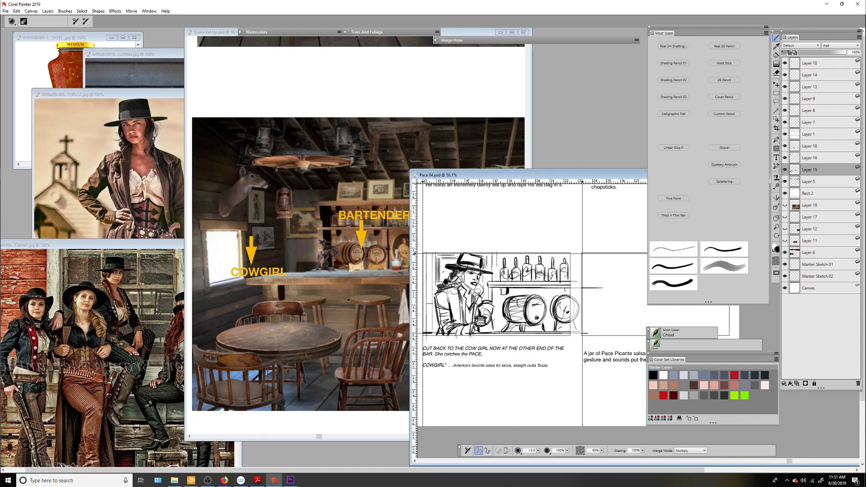
mouse_move(472, 266)
left_mouse_down()
mouse_move(449, 296)
mouse_move(471, 302)
left_mouse_up()
mouse_move(478, 254)
left_mouse_down()
mouse_move(464, 258)
mouse_move(437, 331)
left_mouse_up()
Add heavy shadow strokes to the cowgirl's coat and sleeves and darken the shelf and bottles behind her
left_click_drag(443, 300, 434, 336)
mouse_move(456, 321)
left_mouse_down()
mouse_move(443, 335)
mouse_move(456, 334)
left_mouse_up()
left_click_drag(475, 328, 445, 337)
left_click_drag(467, 297, 461, 323)
left_click_drag(476, 305, 473, 327)
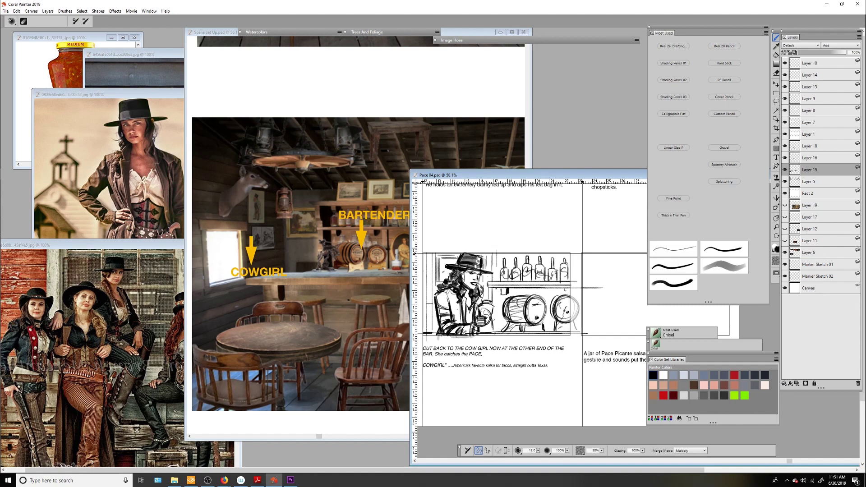
mouse_move(491, 289)
left_mouse_down()
mouse_move(567, 290)
mouse_move(543, 282)
left_mouse_up()
mouse_move(565, 267)
left_mouse_down()
mouse_move(564, 281)
mouse_move(485, 258)
left_mouse_up()
Trace the lid, neck and body outline of the pasted Pace jar photo in the sliding-jar panel
key("g")
left_click(808, 229)
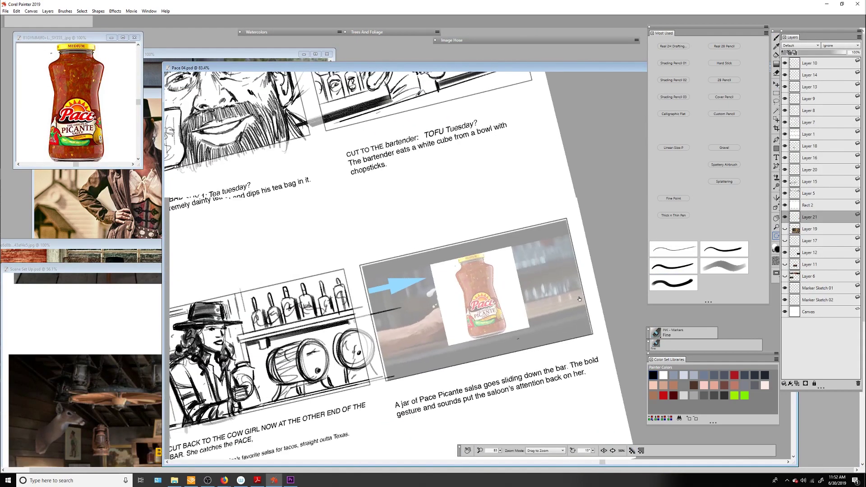
mouse_move(457, 265)
left_mouse_down()
mouse_move(484, 253)
mouse_move(468, 293)
left_mouse_up()
mouse_move(490, 263)
left_mouse_down()
mouse_move(496, 287)
mouse_move(469, 337)
left_mouse_up()
left_click_drag(495, 284, 508, 330)
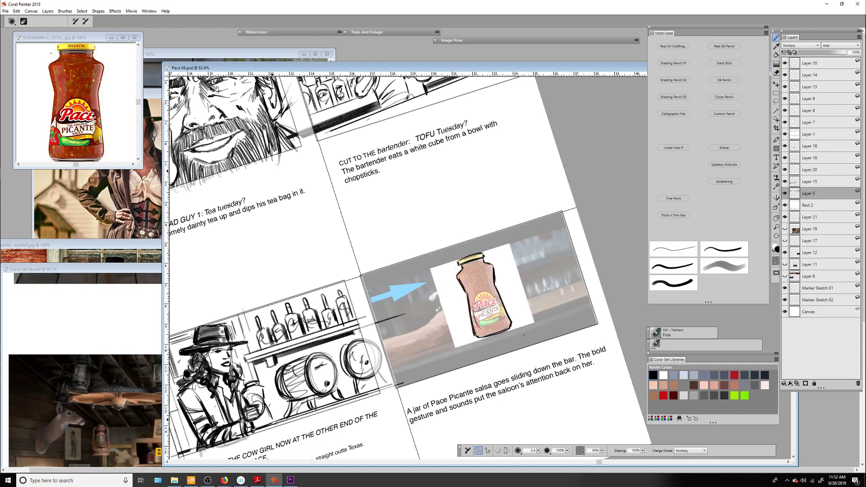
Draw the jar's label and lettering, and add contour lines at its shoulder and base
mouse_move(475, 300)
left_mouse_down()
mouse_move(483, 311)
mouse_move(494, 300)
left_mouse_up()
mouse_move(476, 306)
left_mouse_down()
mouse_move(472, 324)
mouse_move(499, 305)
left_mouse_up()
mouse_move(474, 323)
left_mouse_down()
mouse_move(501, 316)
mouse_move(495, 309)
left_mouse_up()
left_click_drag(459, 276, 485, 267)
left_click_drag(480, 331, 508, 321)
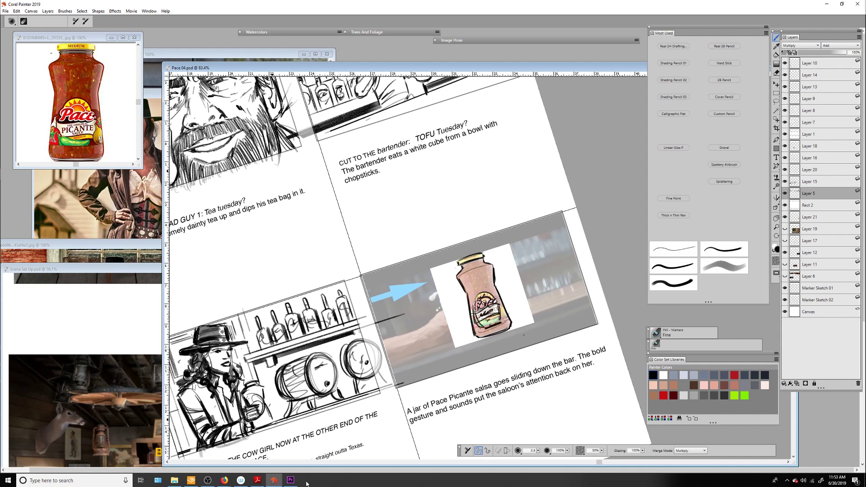
Hide the pasted jar photo and sketch the hand and fingers reaching toward the jar
left_click(785, 217)
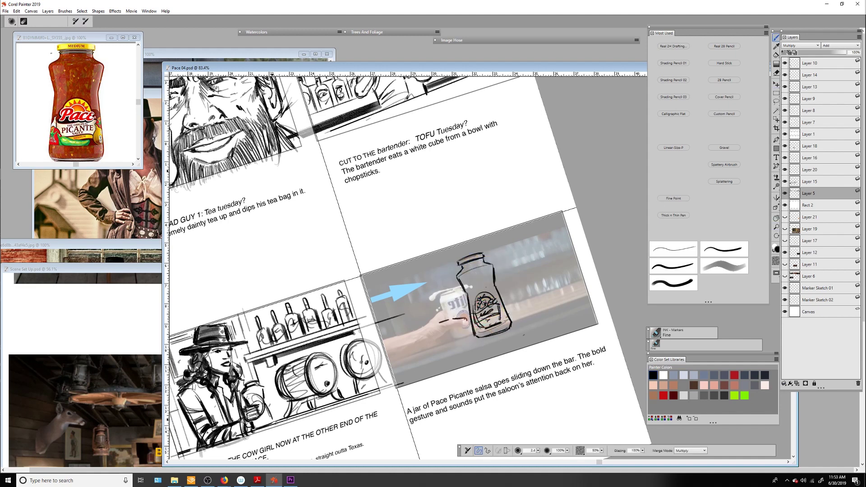
left_click_drag(430, 342, 449, 330)
mouse_move(446, 335)
left_mouse_down()
mouse_move(465, 323)
mouse_move(443, 311)
mouse_move(452, 308)
left_mouse_up()
left_click_drag(441, 319, 465, 305)
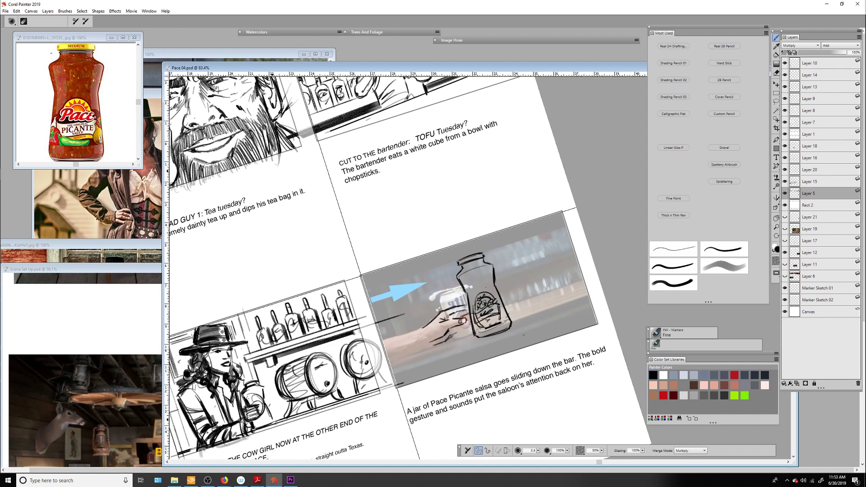
left_click_drag(450, 337, 464, 329)
mouse_move(451, 334)
left_mouse_down()
mouse_move(472, 324)
mouse_move(425, 359)
left_mouse_up()
mouse_move(424, 348)
left_mouse_down()
mouse_move(432, 342)
mouse_move(406, 333)
left_mouse_up()
Draw the cuff and folded sleeve behind the hand in the sliding-jar panel
mouse_move(419, 329)
left_mouse_down()
mouse_move(403, 352)
mouse_move(418, 367)
left_mouse_up()
left_click_drag(410, 334, 408, 363)
left_click_drag(408, 336, 378, 337)
left_click_drag(388, 374, 406, 366)
left_click_drag(401, 338, 390, 371)
left_click_drag(394, 339, 387, 369)
left_click_drag(399, 369, 419, 359)
Draw the long bar top and bar edge lines across the sliding-jar panel
mouse_move(426, 347)
left_mouse_down()
mouse_move(423, 358)
mouse_move(609, 311)
left_mouse_up()
left_click_drag(389, 386, 610, 316)
left_click_drag(510, 307, 599, 277)
left_click_drag(402, 382, 510, 347)
left_click_drag(494, 351, 574, 327)
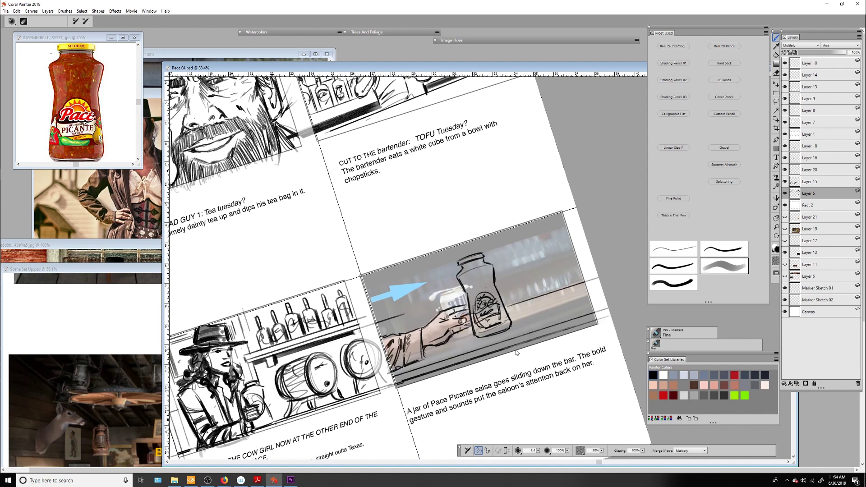
Darken the front edge of the bar with broad Chisel strokes across the panel
left_click(724, 266)
left_click_drag(398, 385, 557, 335)
left_click_drag(528, 343, 608, 317)
left_click_drag(424, 377, 595, 325)
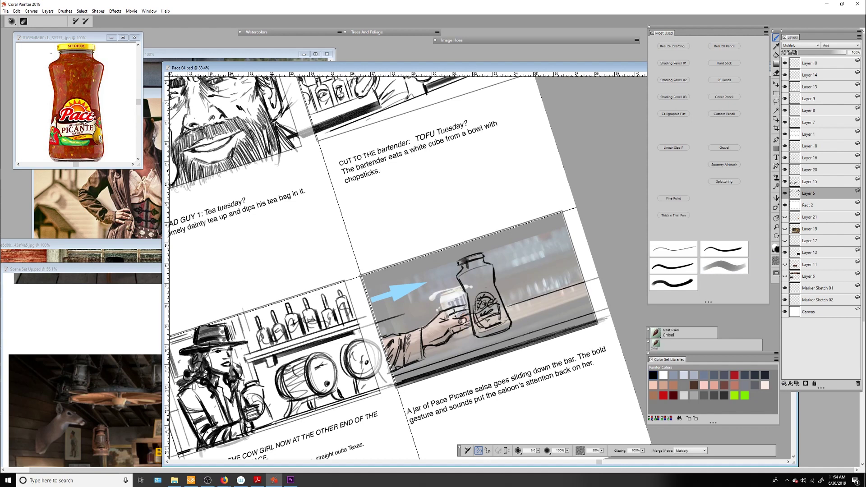
Shade the jar and its cast shadow with the Chisel brush at size 12, and add thin motion marks beside it
left_click_drag(538, 451, 523, 440)
left_click_drag(464, 267, 499, 334)
left_click_drag(475, 301, 481, 329)
left_click_drag(480, 256, 500, 310)
left_click_drag(462, 335, 478, 343)
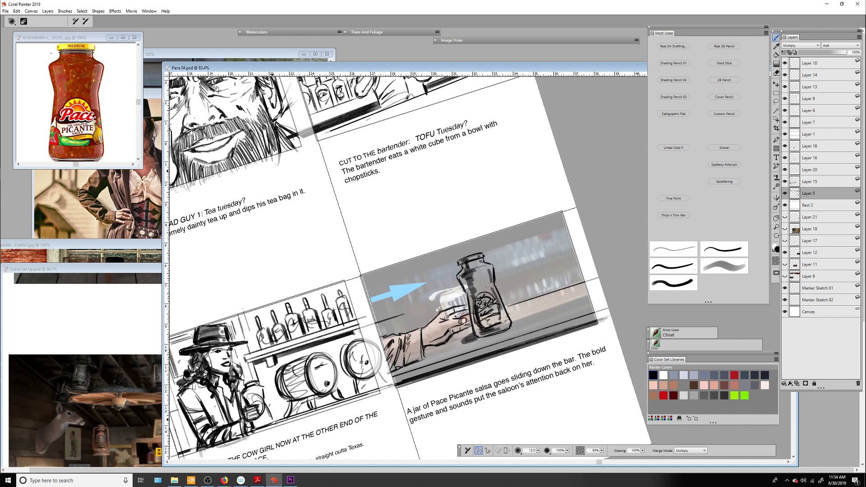
left_click(682, 251)
left_click_drag(433, 264, 451, 298)
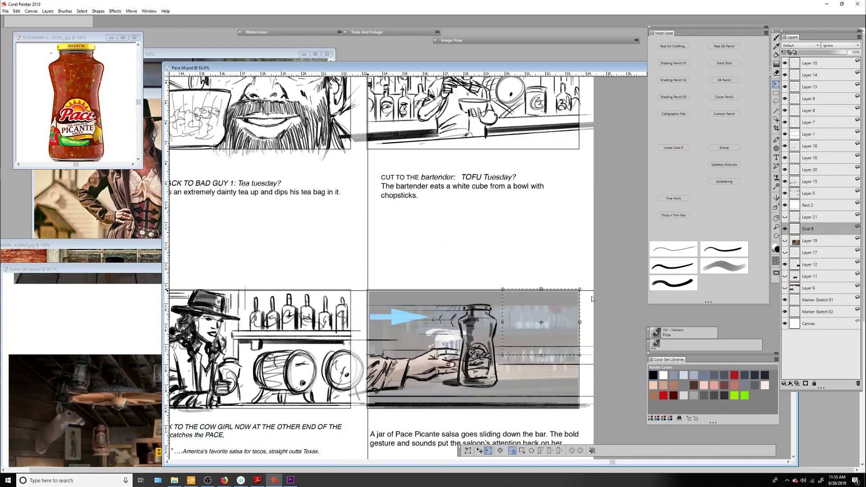
Fit an oval as the barrel head behind the bar and sketch the plank lines and rim on it
left_click_drag(510, 295, 556, 343)
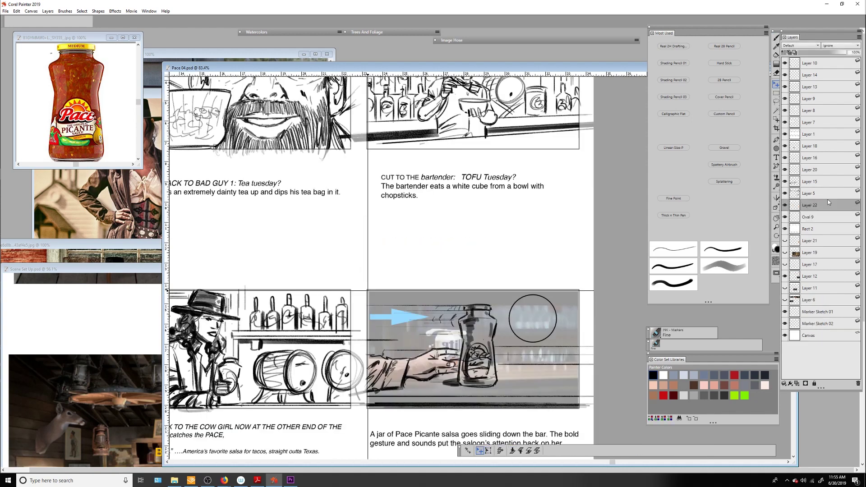
left_click_drag(518, 303, 518, 329)
left_click_drag(521, 302, 521, 332)
mouse_move(534, 308)
left_mouse_down()
mouse_move(535, 334)
mouse_move(502, 333)
mouse_move(506, 345)
left_mouse_up()
Draw the small hook at the panel's upper edge, thicken the barrel's sides, and add strokes beside the barrel
left_click_drag(448, 287, 459, 286)
left_click(725, 266)
mouse_move(594, 291)
left_mouse_down()
mouse_move(417, 293)
mouse_move(594, 294)
left_mouse_up()
left_click_drag(502, 303, 501, 333)
left_click_drag(550, 304, 550, 332)
left_click(724, 250)
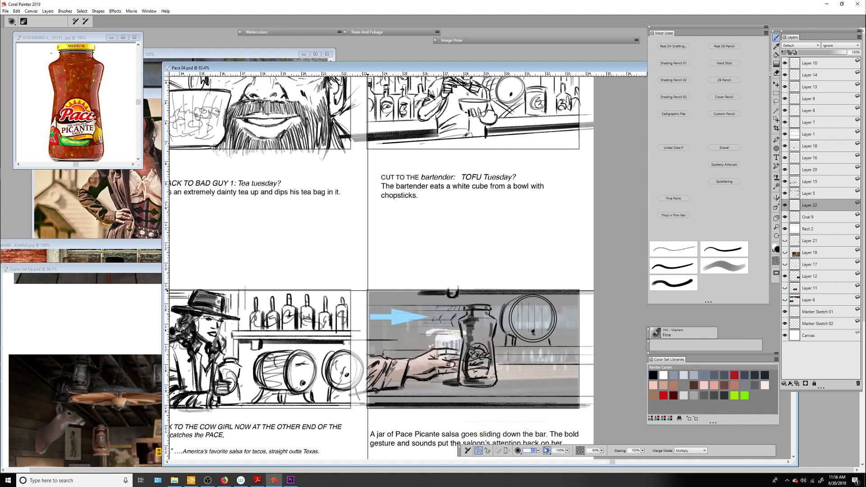
left_click_drag(576, 299, 570, 336)
left_click_drag(568, 321, 567, 345)
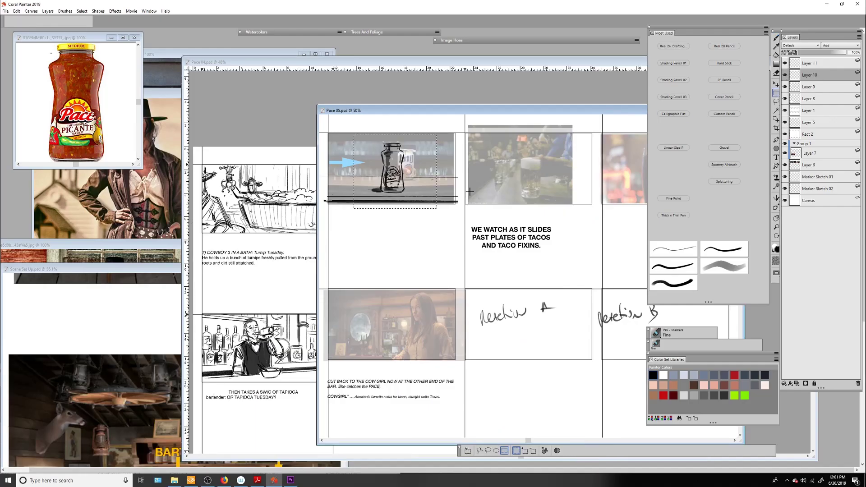
Copy the jar drawing from the first panel of Pace 05.psd into the tacos panel and erase its label
key("ctrl+c")
key("ctrl+v")
left_click_drag(470, 192, 610, 192)
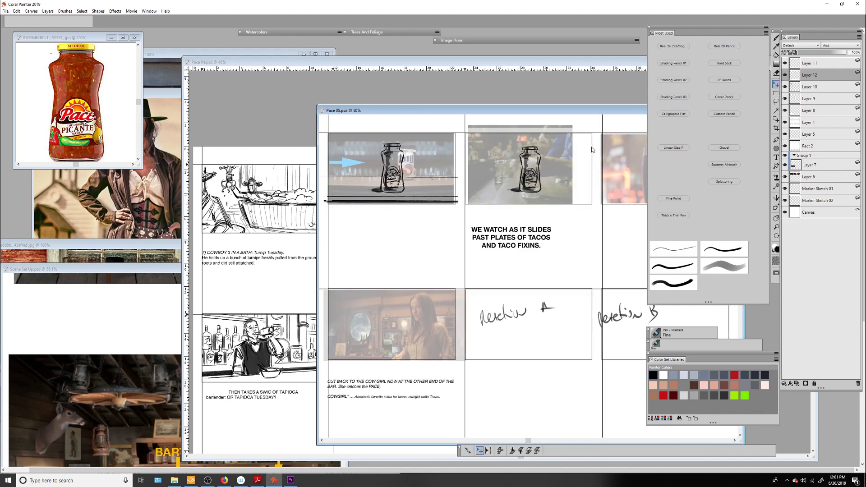
key("n")
mouse_move(528, 169)
left_mouse_down()
mouse_move(531, 184)
mouse_move(537, 170)
mouse_move(534, 188)
mouse_move(524, 183)
mouse_move(531, 188)
mouse_move(453, 210)
left_mouse_up()
Sketch the bar edges receding in perspective and the background shapes around the jar in the tacos panel
key("b")
left_click_drag(502, 169, 476, 190)
left_click_drag(550, 157, 597, 189)
left_click_drag(515, 158, 472, 159)
mouse_move(509, 163)
left_mouse_down()
mouse_move(467, 164)
mouse_move(490, 178)
left_mouse_up()
mouse_move(478, 166)
left_mouse_down()
mouse_move(478, 177)
mouse_move(504, 187)
mouse_move(463, 215)
left_mouse_up()
Draw red motion arrows with the Fine Point pen on a new layer in the tacos panel and the first panel
left_click(663, 395)
left_click(674, 216)
left_click(798, 383)
left_click(673, 199)
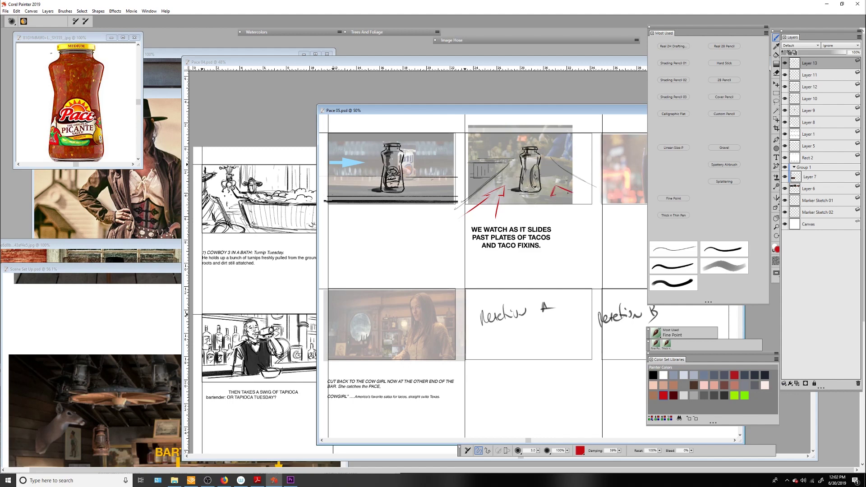
left_click_drag(558, 195, 558, 212)
left_click_drag(567, 195, 593, 221)
left_click_drag(364, 161, 325, 161)
mouse_move(363, 168)
left_mouse_down()
mouse_move(329, 168)
mouse_move(358, 173)
left_mouse_up()
Paste the Pace jar photo and enlarge it over the Guinness glass in the third panel
left_click_drag(542, 235, 430, 273)
key("ctrl+v")
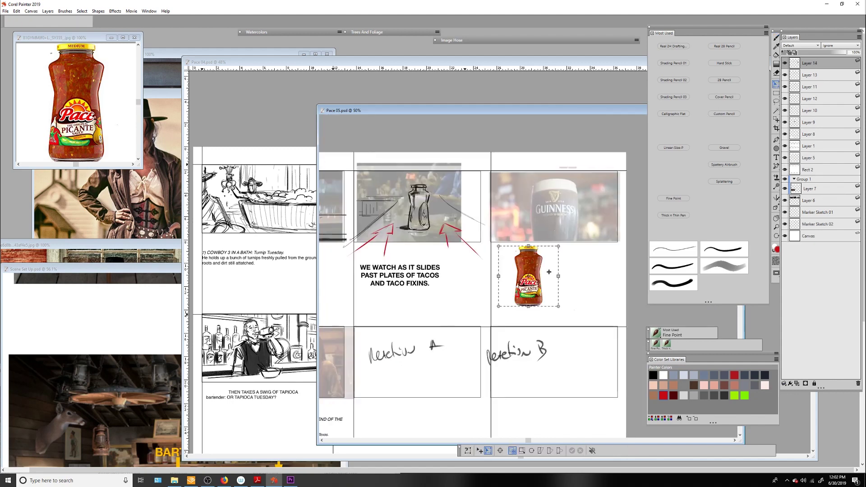
left_click_drag(559, 246, 603, 174)
key("b")
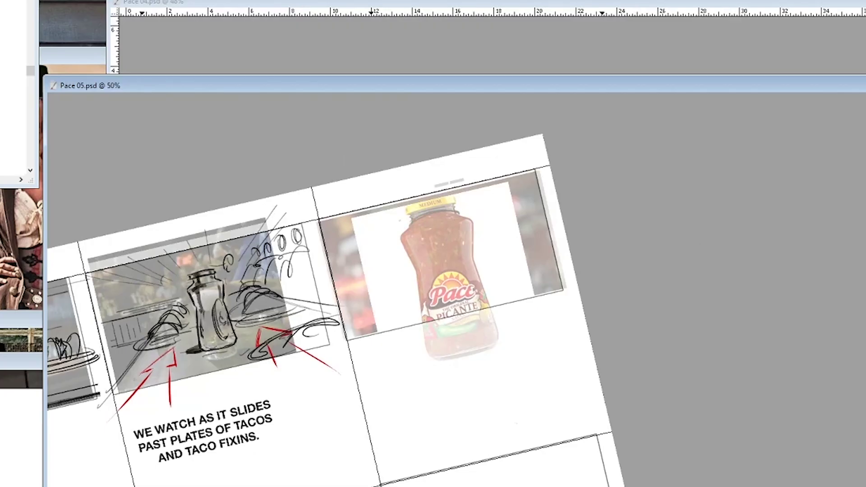
Trace the jar's lid, neck, sides and label over the photo in the third panel
mouse_move(410, 219)
left_mouse_down()
mouse_move(461, 212)
mouse_move(458, 199)
left_mouse_up()
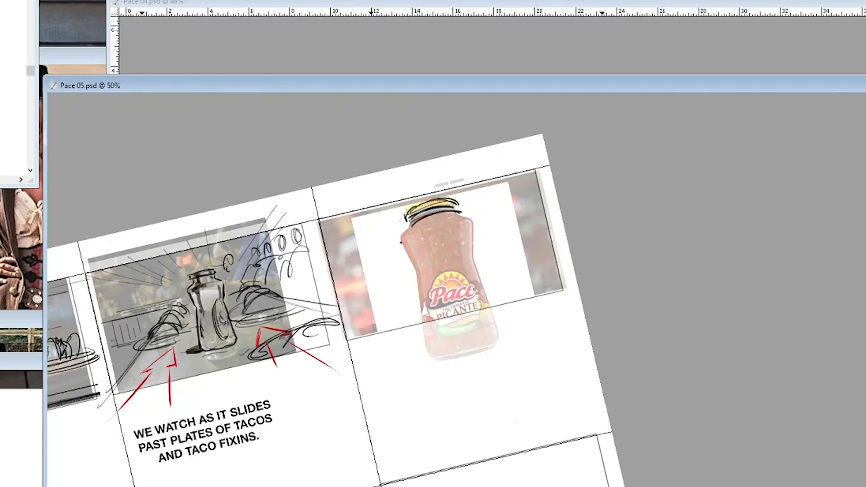
mouse_move(399, 239)
left_mouse_down()
mouse_move(475, 220)
mouse_move(411, 266)
left_mouse_up()
mouse_move(474, 225)
left_mouse_down()
mouse_move(479, 271)
mouse_move(501, 320)
left_mouse_up()
left_click_drag(417, 270, 418, 343)
mouse_move(431, 289)
left_mouse_down()
mouse_move(476, 271)
mouse_move(464, 284)
left_mouse_up()
left_click_drag(428, 311, 480, 293)
Draw radiating speed lines on both sides of the jar in the third panel
left_click_drag(530, 155, 486, 234)
left_click_drag(323, 271, 388, 289)
left_click_drag(326, 239, 388, 271)
left_click_drag(330, 221, 387, 253)
left_click_drag(354, 186, 392, 243)
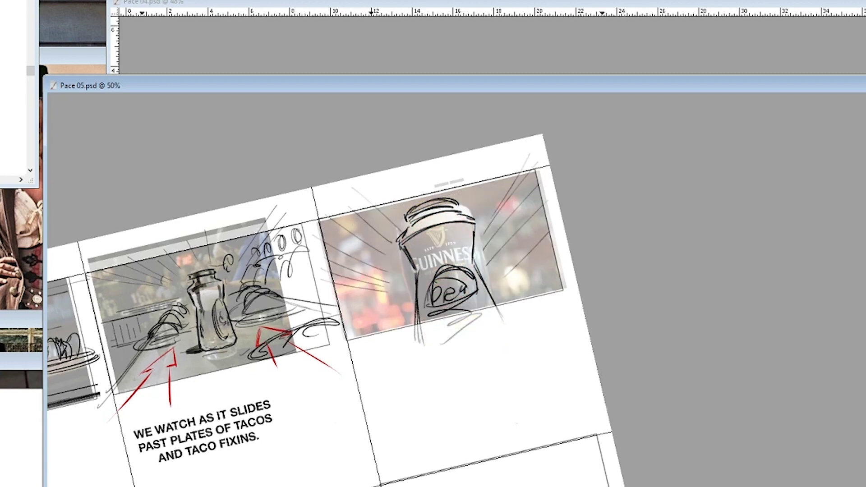
Draw red outward-pointing arrows on both sides of the jar in the third panel
mouse_move(494, 215)
left_mouse_down()
mouse_move(526, 188)
mouse_move(514, 223)
left_mouse_up()
left_click_drag(506, 216, 487, 248)
left_click_drag(336, 231, 372, 270)
left_click_drag(356, 250, 398, 277)
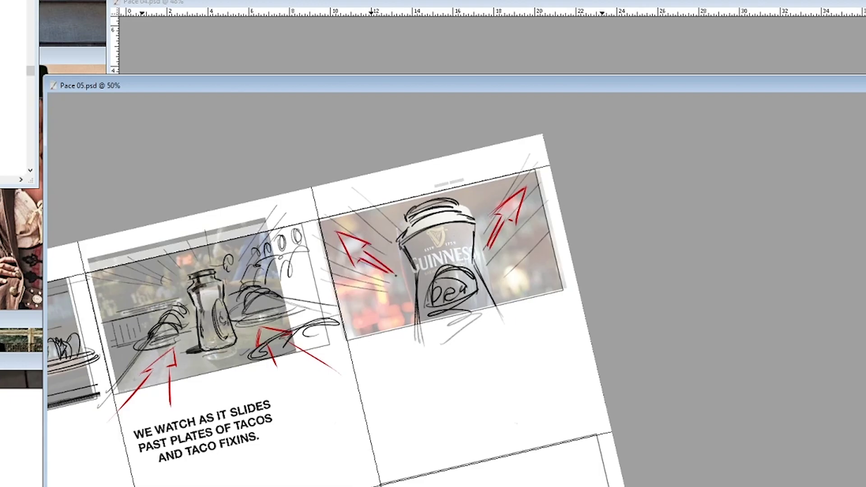
Rough in the cowgirl's head, hat, hair and neck over the bar photo in the lower cowgirl panel
mouse_move(293, 264)
left_mouse_down()
mouse_move(311, 271)
mouse_move(339, 262)
left_mouse_up()
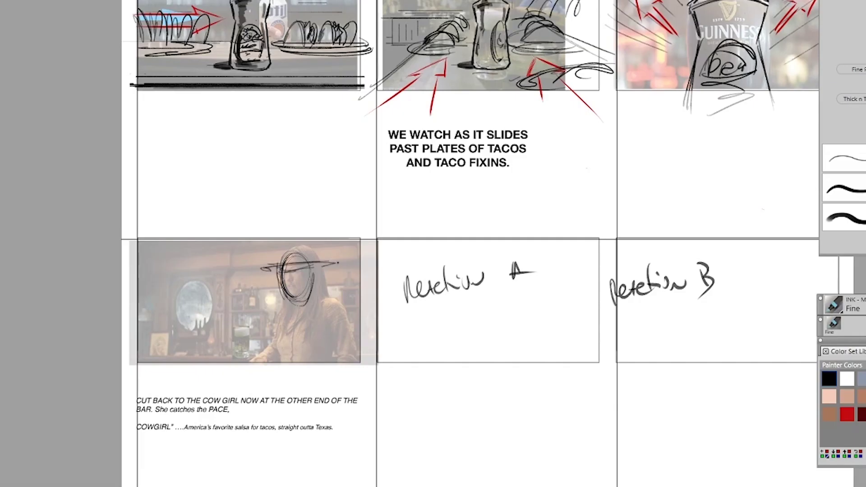
left_click_drag(282, 251, 284, 266)
mouse_move(283, 246)
left_mouse_down()
mouse_move(308, 249)
mouse_move(316, 263)
mouse_move(299, 290)
mouse_move(324, 301)
left_mouse_up()
mouse_move(316, 271)
left_mouse_down()
mouse_move(336, 312)
mouse_move(278, 377)
left_mouse_up()
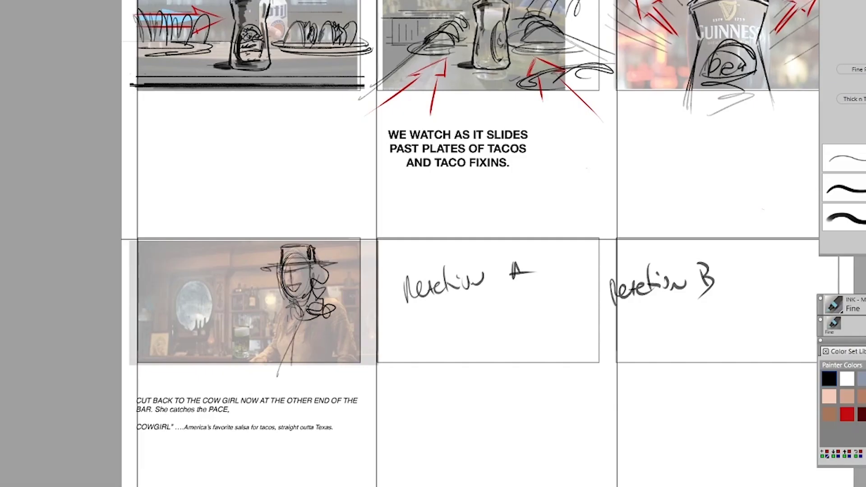
Sketch the cowgirl's collar, shoulders, coat front and torso in the lower panel
left_click_drag(273, 318, 295, 306)
left_click_drag(311, 322, 312, 366)
left_click_drag(280, 307, 271, 346)
left_click_drag(309, 309, 334, 370)
left_click_drag(270, 356, 280, 321)
left_click_drag(293, 305, 296, 361)
mouse_move(316, 305)
left_mouse_down()
mouse_move(321, 365)
mouse_move(346, 305)
left_mouse_up()
left_click_drag(288, 303, 289, 377)
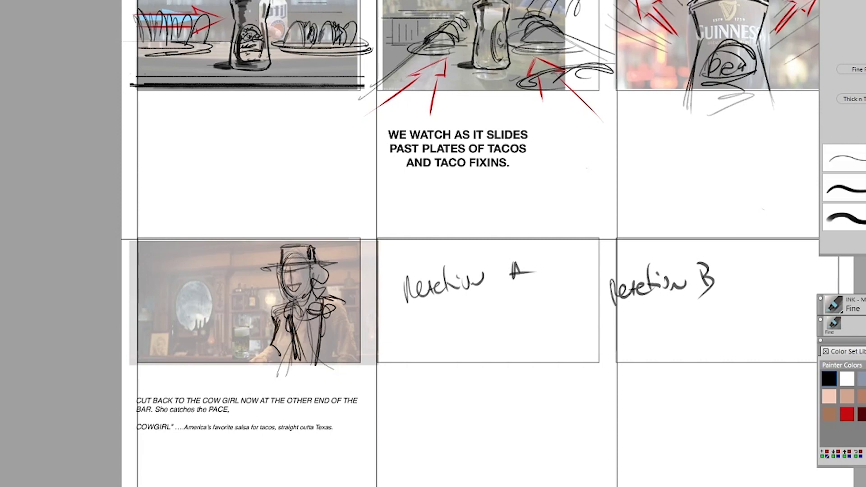
Draw the cowgirl's extended forearm and the sliding jar on the bar, with motion lines trailing behind it
left_click_drag(275, 331, 245, 358)
mouse_move(211, 318)
left_mouse_down()
mouse_move(231, 316)
mouse_move(232, 327)
left_mouse_up()
mouse_move(215, 320)
left_mouse_down()
mouse_move(209, 350)
mouse_move(235, 356)
left_mouse_up()
mouse_move(210, 338)
left_mouse_down()
mouse_move(240, 359)
mouse_move(232, 361)
left_mouse_up()
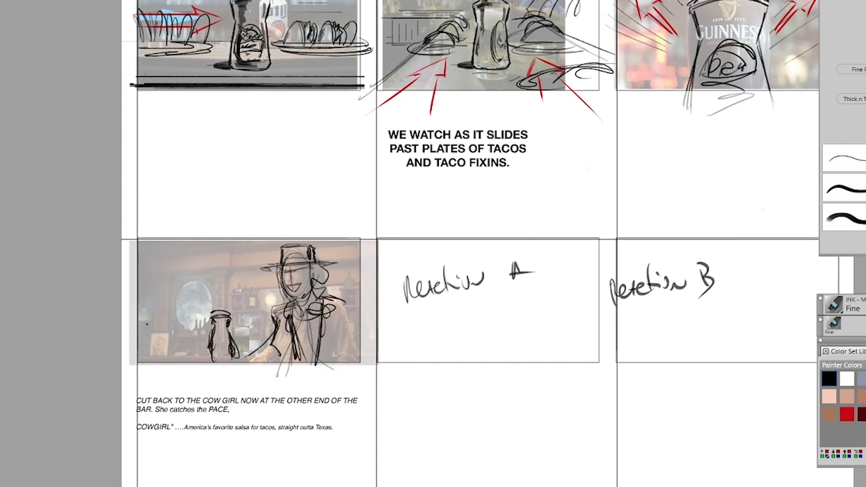
left_click_drag(204, 311, 202, 336)
left_click_drag(224, 316, 144, 324)
Add the cowgirl's reaching hand and coat sleeves, and draw horizontal shelf lines across the background
left_click_drag(277, 312, 263, 341)
mouse_move(275, 320)
left_mouse_down()
mouse_move(239, 354)
mouse_move(250, 367)
left_mouse_up()
mouse_move(332, 297)
left_mouse_down()
mouse_move(374, 338)
mouse_move(362, 365)
left_mouse_up()
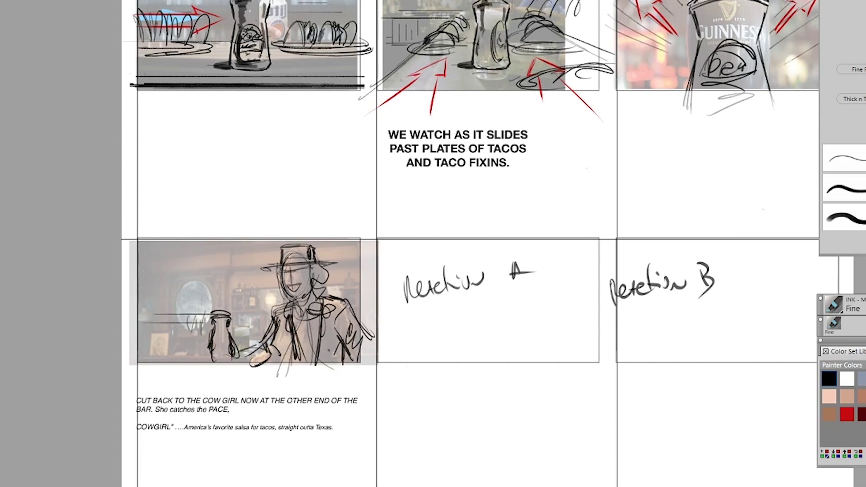
left_click_drag(257, 270, 129, 270)
left_click_drag(257, 255, 147, 255)
left_click_drag(223, 306, 161, 306)
Rough in a group of oval heads and a hatted figure in the Reaction A panel
left_click_drag(476, 318, 474, 334)
left_click_drag(494, 318, 492, 338)
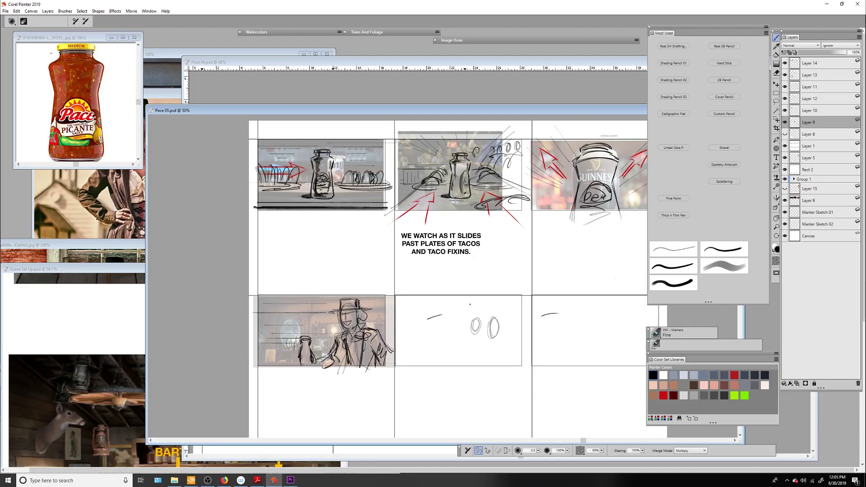
left_click_drag(443, 313, 440, 335)
mouse_move(401, 306)
left_mouse_down()
mouse_move(402, 332)
mouse_move(413, 305)
left_mouse_up()
mouse_move(409, 323)
left_mouse_down()
mouse_move(460, 310)
mouse_move(448, 339)
left_mouse_up()
mouse_move(489, 320)
left_mouse_down()
mouse_move(490, 334)
mouse_move(395, 332)
left_mouse_up()
Sketch hat brims, faces and shoulders onto the oval heads of the crowd in the Reaction A panel
mouse_move(533, 325)
left_mouse_down()
mouse_move(528, 362)
mouse_move(501, 357)
left_mouse_up()
mouse_move(458, 334)
left_mouse_down()
mouse_move(460, 356)
mouse_move(471, 340)
left_mouse_up()
mouse_move(379, 342)
left_mouse_down()
mouse_move(407, 340)
mouse_move(380, 336)
left_mouse_up()
left_click_drag(342, 336, 344, 346)
mouse_move(316, 341)
left_mouse_down()
mouse_move(317, 353)
mouse_move(340, 353)
left_mouse_up()
mouse_move(336, 356)
left_mouse_down()
mouse_move(363, 371)
mouse_move(319, 379)
left_mouse_up()
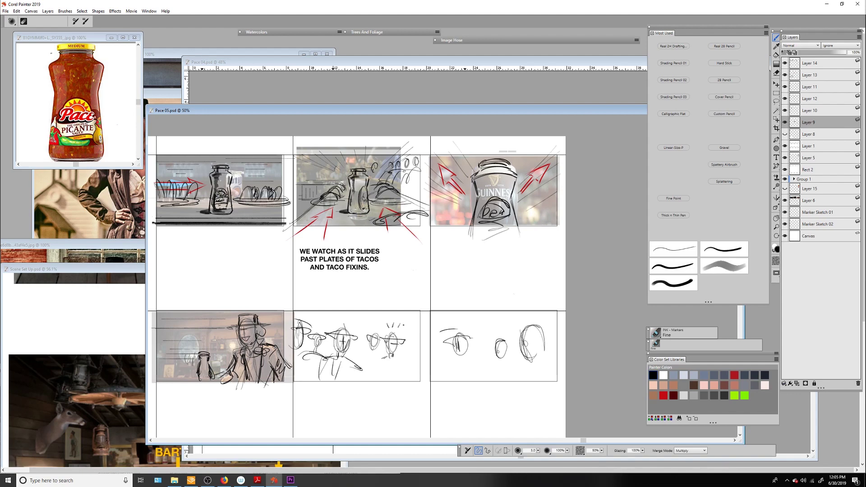
Complete the hats and shoulder lines of the two rear onlookers in the Reaction A panel
left_click_drag(393, 324, 404, 330)
left_click_drag(371, 349, 373, 356)
left_click_drag(372, 318, 376, 325)
left_click_drag(356, 361, 386, 352)
left_click_drag(368, 375, 408, 365)
Draw hats, faces and torsos for the three onlookers in the Reaction B panel, with the largest figure in the foreground
left_click_drag(455, 349, 465, 354)
mouse_move(523, 348)
left_mouse_down()
mouse_move(536, 354)
mouse_move(558, 333)
left_mouse_up()
mouse_move(522, 330)
left_mouse_down()
mouse_move(536, 322)
mouse_move(544, 332)
left_mouse_up()
mouse_move(527, 353)
left_mouse_down()
mouse_move(522, 375)
mouse_move(563, 371)
left_mouse_up()
mouse_move(454, 348)
left_mouse_down()
mouse_move(469, 340)
mouse_move(483, 357)
left_mouse_up()
mouse_move(452, 383)
left_mouse_down()
mouse_move(469, 361)
mouse_move(516, 343)
left_mouse_up()
left_click_drag(484, 379, 517, 363)
Letter "REACTION A" and "REACTION B" beneath the two crowd panels and add short emphasis lines above the heads
left_click_drag(396, 333, 430, 312)
left_click(810, 63)
left_click_drag(321, 391, 324, 401)
left_click_drag(327, 393, 333, 400)
left_click_drag(336, 400, 347, 392)
left_click_drag(348, 393, 368, 396)
left_click_drag(341, 419, 356, 418)
mouse_move(469, 399)
left_mouse_down()
mouse_move(473, 411)
mouse_move(515, 401)
mouse_move(504, 427)
left_mouse_up()
left_click_drag(451, 309, 482, 324)
left_click_drag(329, 297, 333, 306)
Add background grid lines in the cowgirl panel and draw a red Fine Point arrow behind the sliding jar
left_click_drag(169, 327, 180, 369)
left_click(674, 199)
left_click_drag(177, 359, 178, 374)
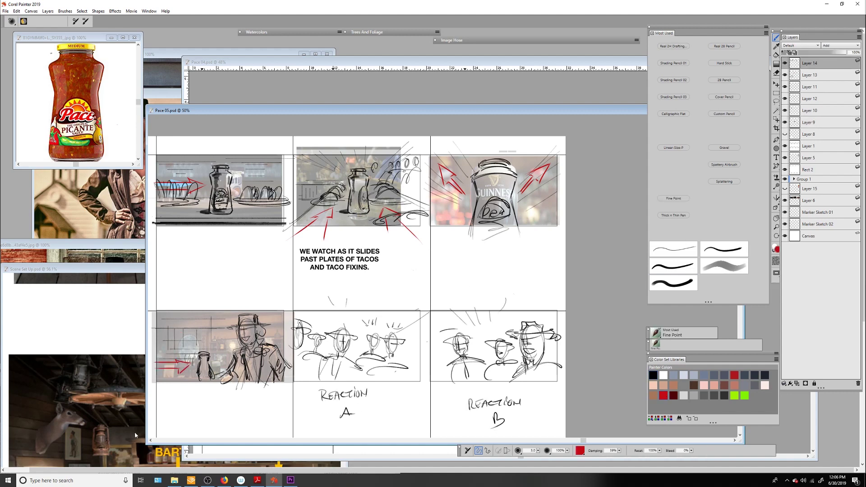
Add a new layer and darken the large Reaction B figure's hat and collar with the Chisel brush at size 14
key("ctrl+minus")
key("ctrl+shift+n")
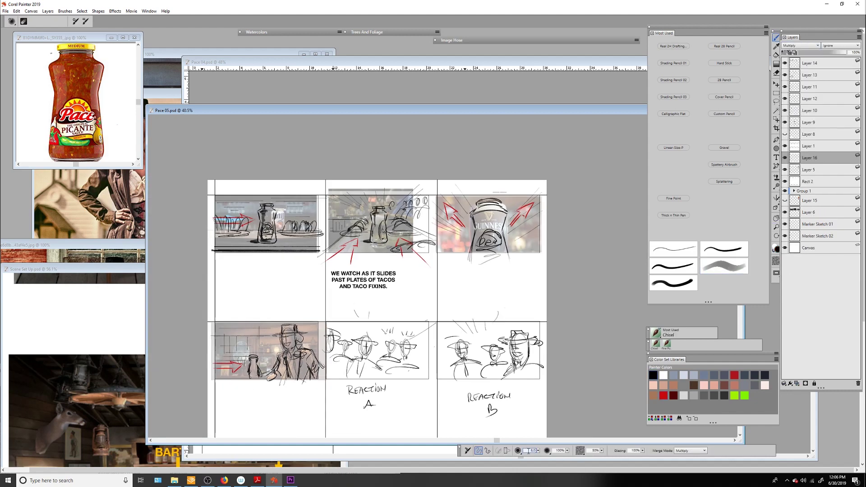
type("14")
key("Return")
mouse_move(499, 344)
left_mouse_down()
mouse_move(542, 339)
mouse_move(529, 338)
left_mouse_up()
left_click_drag(528, 343, 536, 365)
left_click_drag(534, 364, 546, 362)
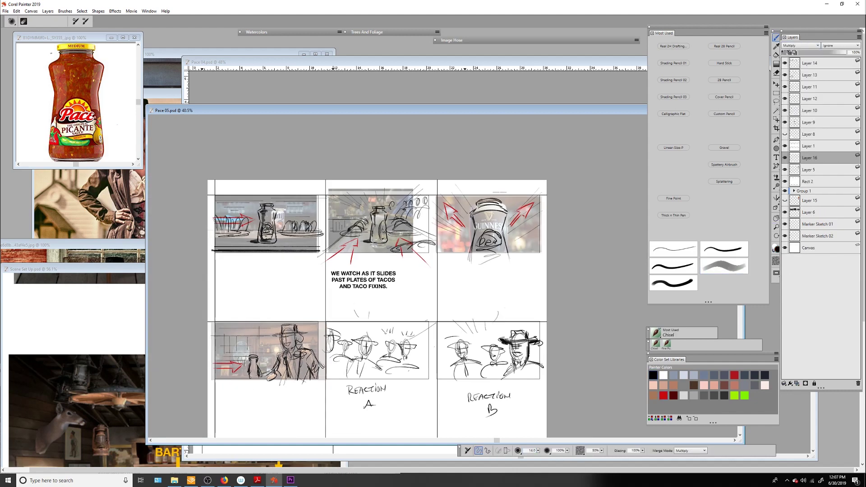
Darken the hats and shoulders of the remaining onlookers in both reaction panels with bold strokes
left_click_drag(383, 343, 410, 346)
mouse_move(355, 341)
left_mouse_down()
mouse_move(363, 352)
mouse_move(375, 343)
left_mouse_up()
left_click_drag(327, 356, 378, 368)
left_click_drag(445, 366, 453, 377)
left_click_drag(451, 345, 475, 343)
left_click_drag(466, 361, 486, 364)
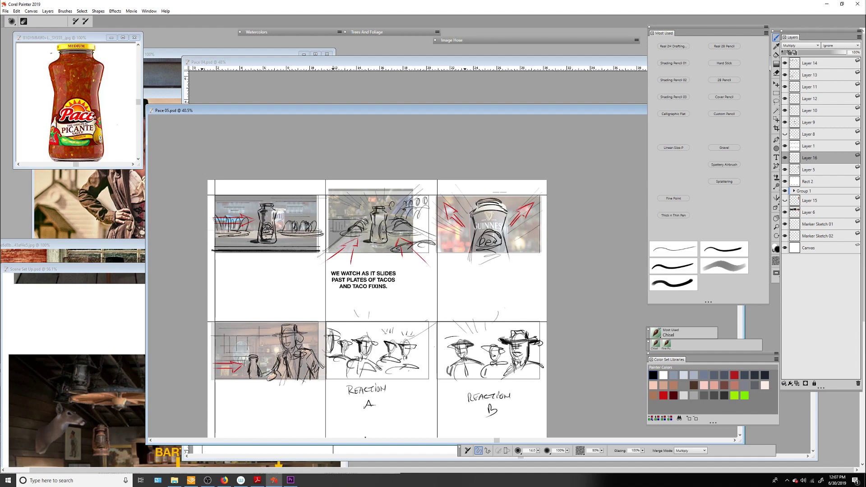
Add shading strokes to the jars in the upper panels and to the cowgirl's hat, hair and coat
left_click(808, 181)
mouse_move(488, 209)
left_mouse_down()
mouse_move(476, 228)
mouse_move(479, 255)
left_mouse_up()
left_click_drag(374, 226, 375, 242)
left_click_drag(384, 227, 385, 235)
left_click_drag(275, 335, 280, 339)
left_click_drag(289, 334, 306, 363)
mouse_move(284, 326)
left_mouse_down()
mouse_move(299, 332)
mouse_move(322, 374)
left_mouse_up()
left_click_drag(297, 352, 298, 378)
left_click_drag(309, 397, 315, 401)
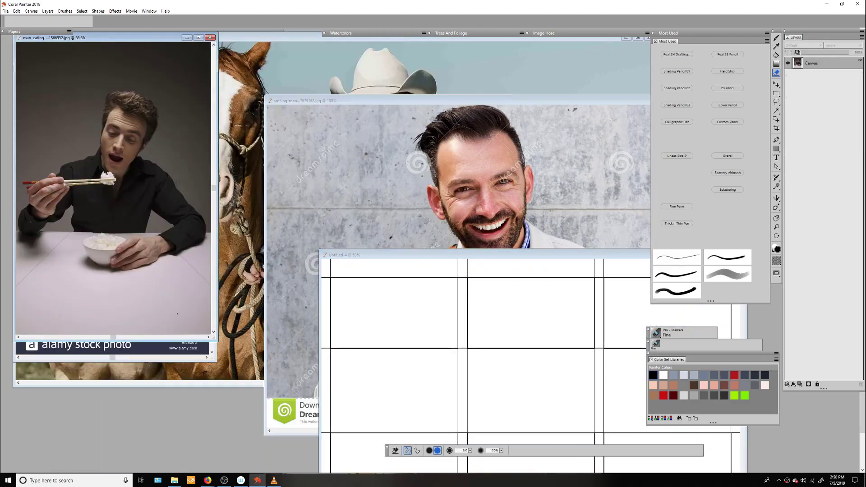
Paste the chopstick-eating man into the first blank storyboard panel and composite the white-hatted cowboy's head over his own
key("ctrl+v")
mouse_move(523, 354)
left_mouse_down()
mouse_move(551, 305)
mouse_move(429, 357)
left_mouse_up()
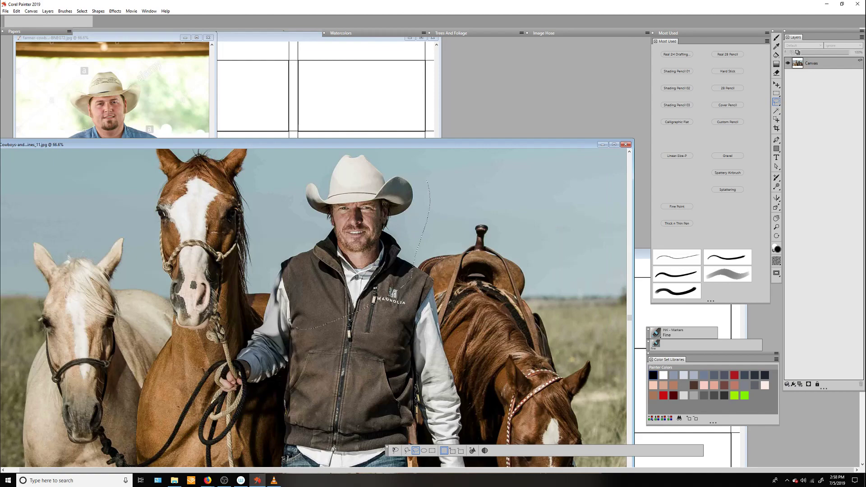
left_click_drag(290, 320, 426, 180)
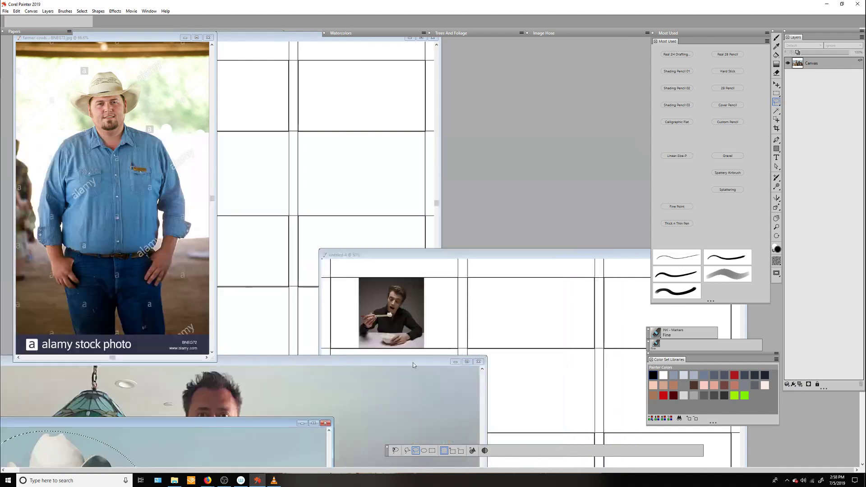
key("ctrl+v")
key("Return")
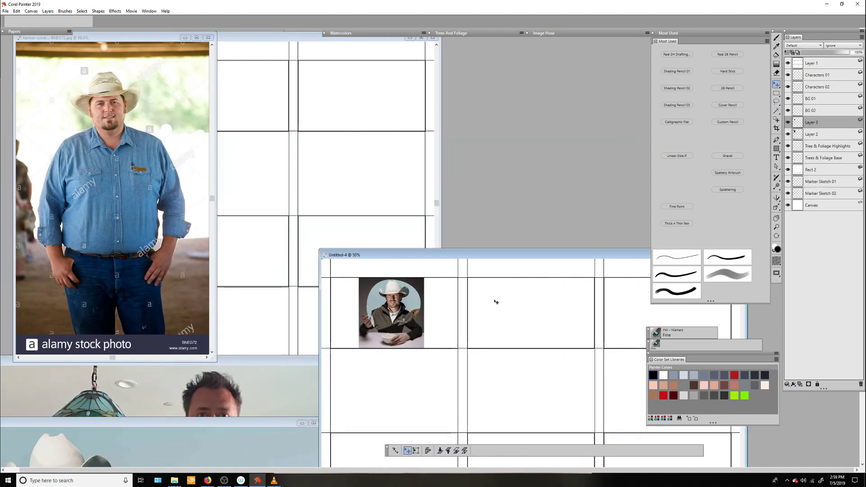
key("l")
scroll(455, 337, "up", 3)
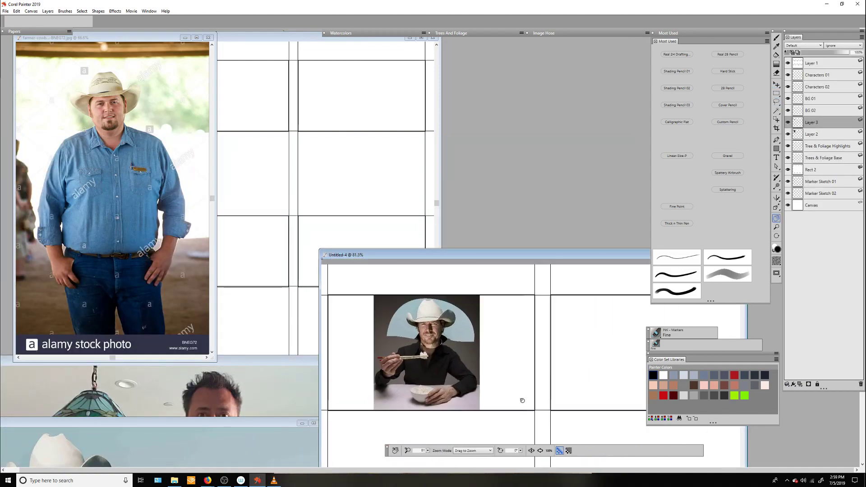
key("f")
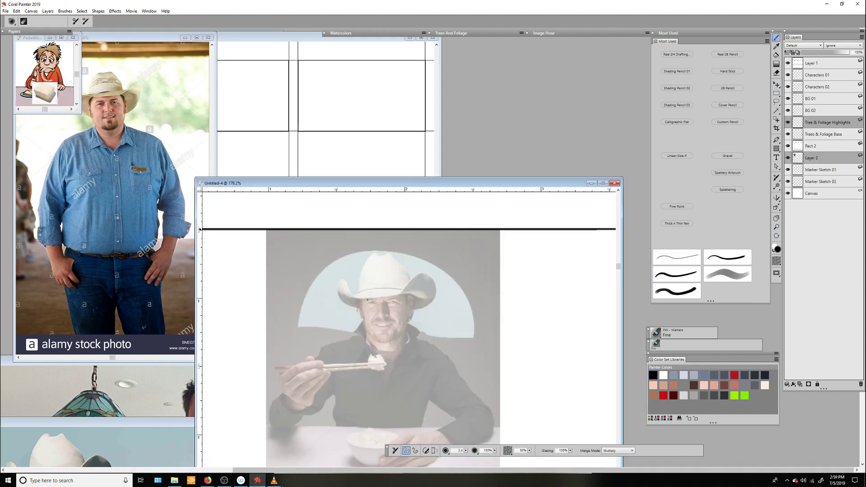
Ink the cowboy's hat brim, frowning face and hat crown over the faded photo composite
mouse_move(334, 292)
left_mouse_down()
mouse_move(381, 302)
mouse_move(372, 297)
mouse_move(423, 294)
left_mouse_up()
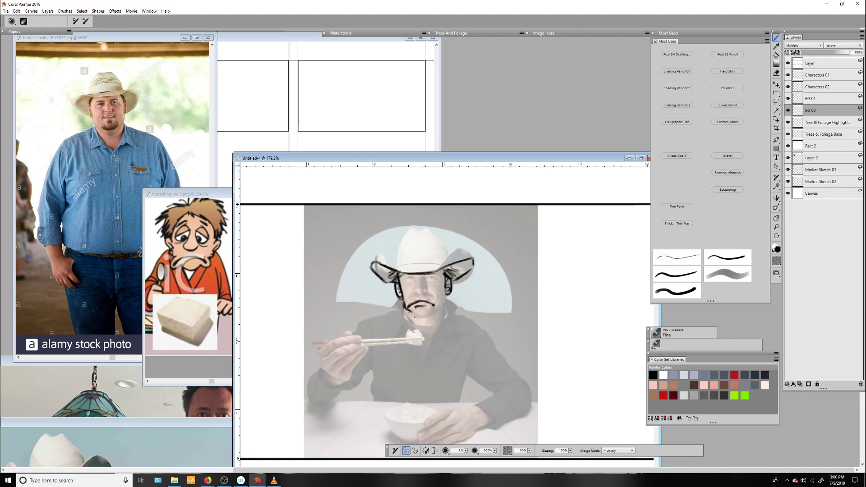
left_click_drag(414, 308, 426, 307)
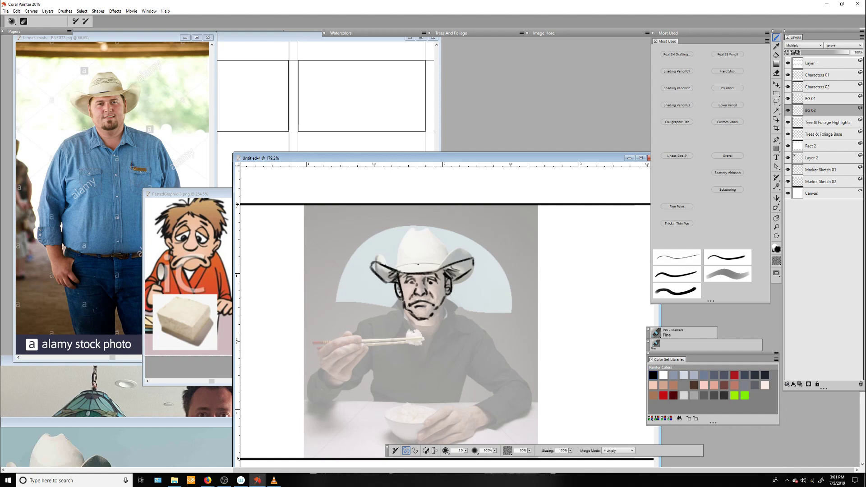
mouse_move(408, 235)
left_mouse_down()
mouse_move(426, 230)
mouse_move(444, 246)
left_mouse_up()
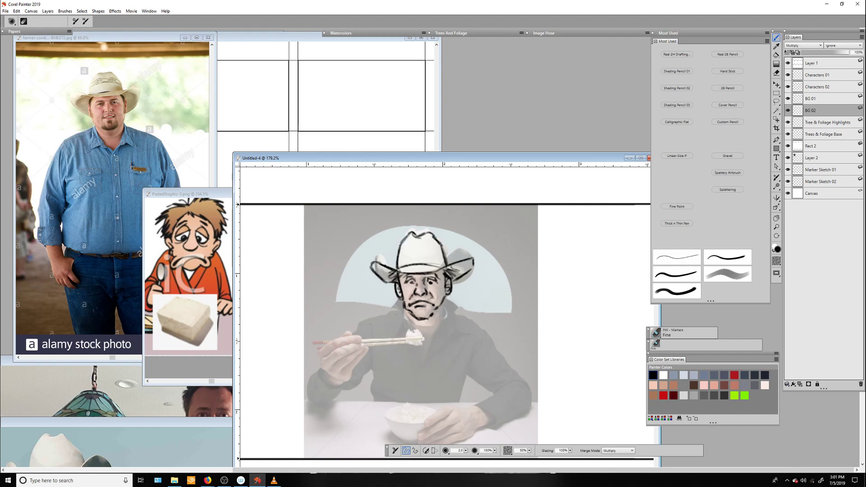
Draw the cowboy's jacket opening line and outline a tofu block over the bowl on the table
left_click_drag(441, 316, 426, 361)
left_click_drag(406, 361, 424, 297)
left_click_drag(391, 336, 424, 328)
mouse_move(424, 328)
left_mouse_down()
mouse_move(466, 339)
mouse_move(435, 352)
left_mouse_up()
mouse_move(391, 339)
left_mouse_down()
mouse_move(435, 352)
mouse_move(395, 360)
left_mouse_up()
left_click_drag(436, 352, 467, 363)
Draw oval shapes around the tofu block as the dish rim and hide the Oval 4 layer
key("m")
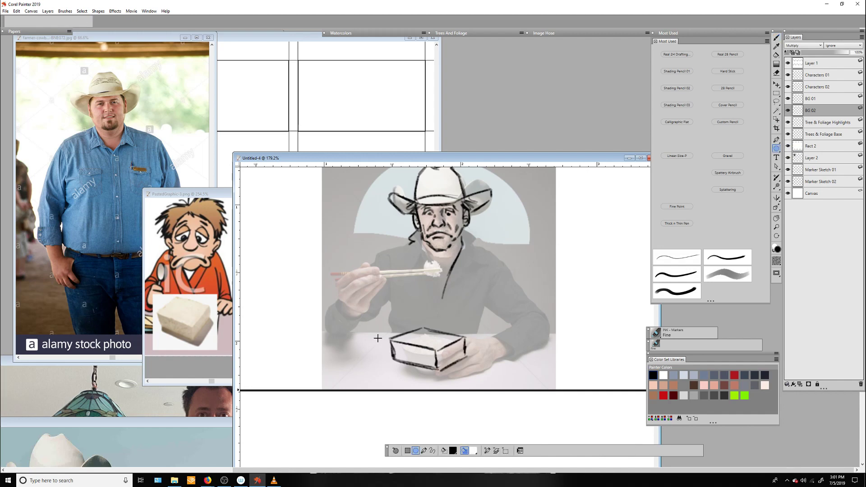
double_click(393, 356)
left_click(473, 176)
left_click(551, 343)
left_click_drag(381, 336, 476, 372)
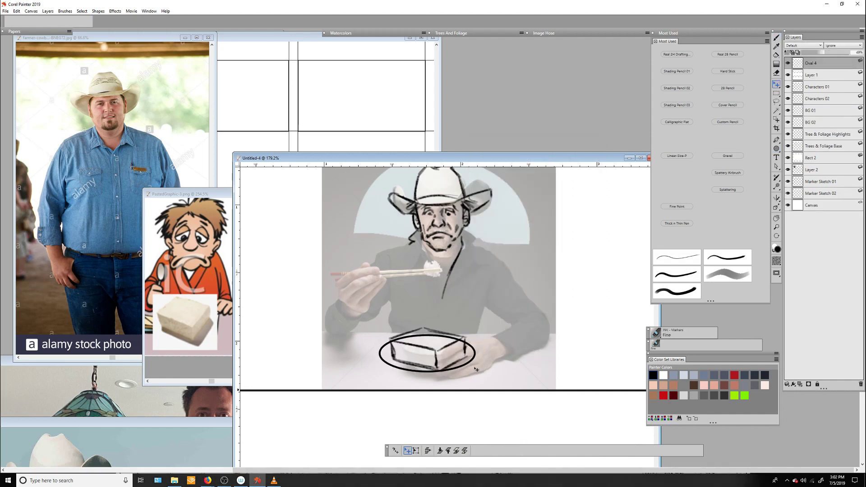
left_click_drag(422, 359, 476, 369)
left_click(788, 86)
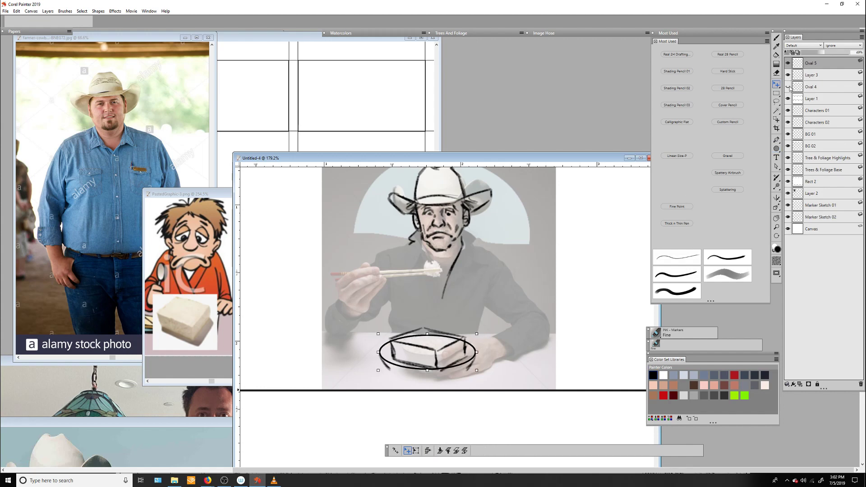
Merge the layers from Characters 01 through Trees & Foliage Base into a single Characters 01 layer
key("b")
left_click(817, 110)
left_click(817, 170, "shift")
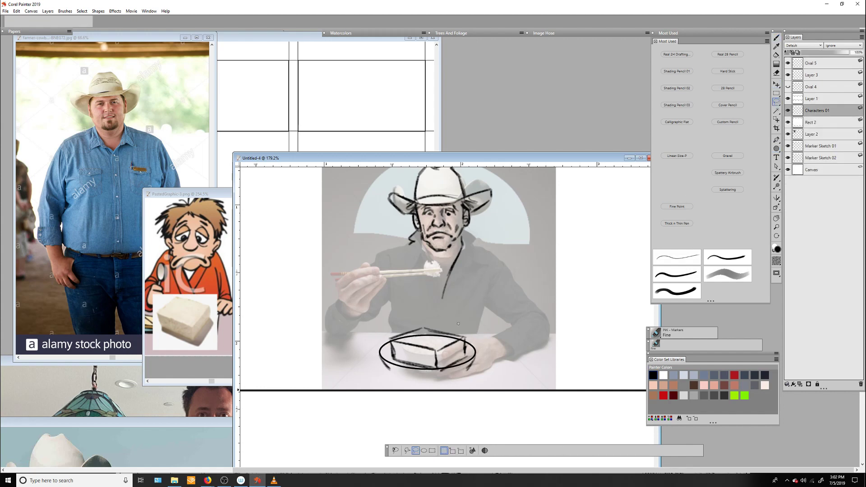
left_click(777, 85)
Draw the curved sides and base of the dish beneath the oval rim
key("b")
left_click_drag(382, 356, 396, 375)
mouse_move(473, 363)
left_mouse_down()
mouse_move(458, 376)
mouse_move(402, 379)
mouse_move(455, 381)
left_mouse_up()
left_click(812, 63)
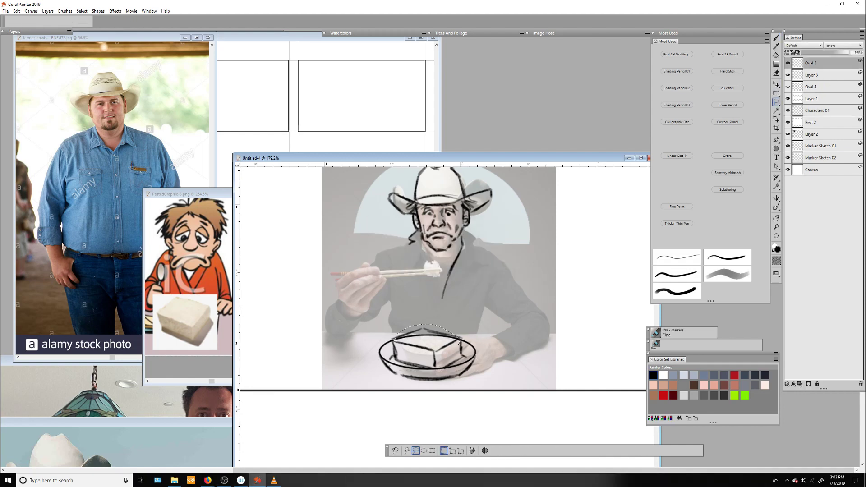
Ink the cowboy's hand holding the chopsticks, the sleeve cuff and the chopsticks themselves
left_click_drag(336, 283, 344, 300)
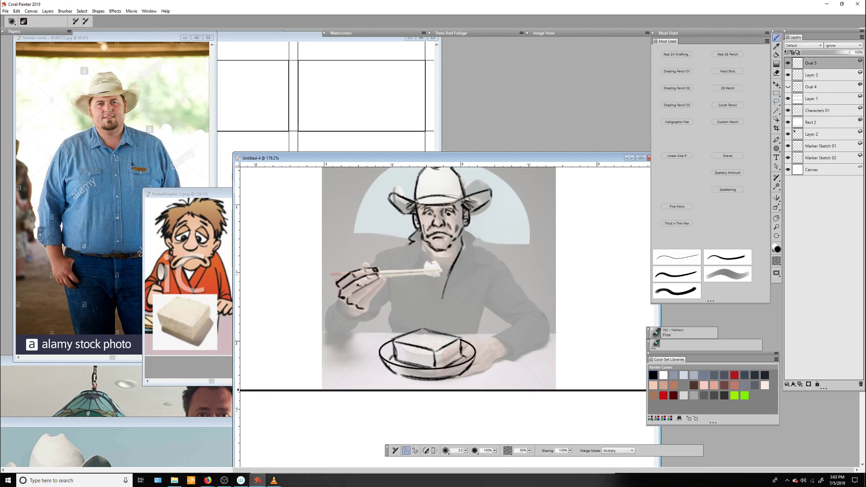
left_click_drag(386, 281, 361, 307)
left_click_drag(384, 276, 326, 336)
left_click_drag(325, 275, 434, 270)
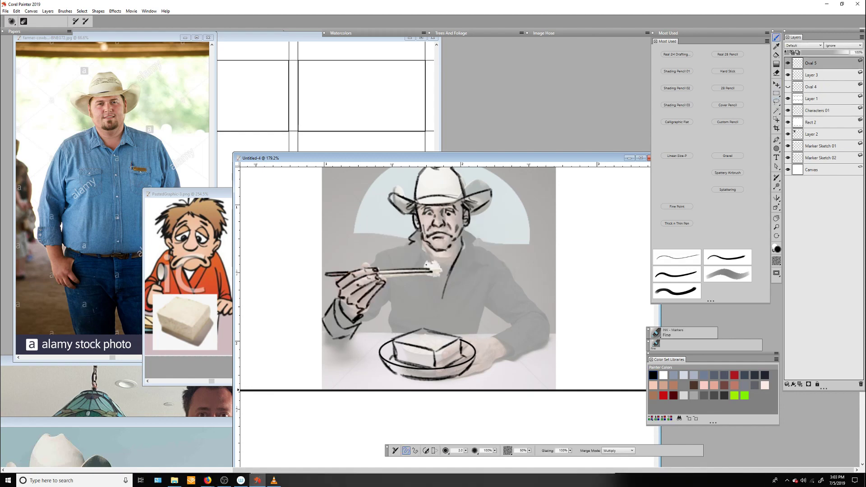
Draw the cowboy's collar and jacket lapels around the neck, with the tofu bite on the chopsticks
left_click_drag(481, 229, 464, 272)
left_click_drag(426, 259, 459, 251)
left_click_drag(466, 270, 444, 302)
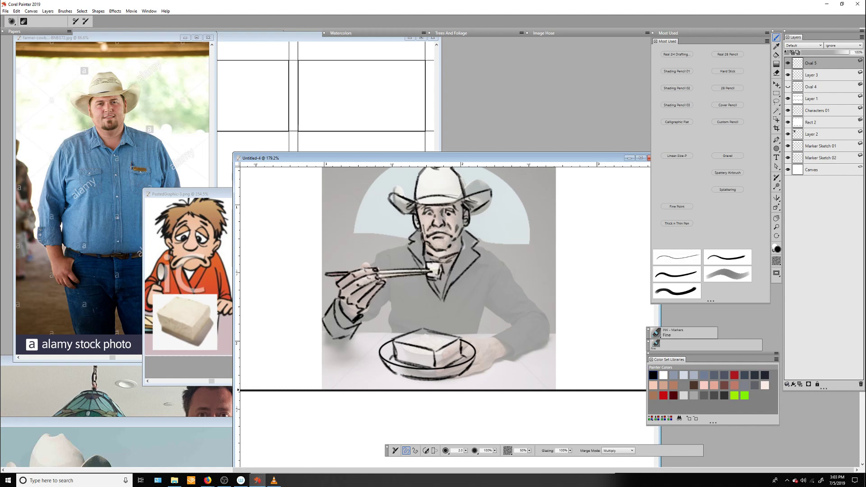
Outline the cowboy's shoulders, jacket front, shirt lines and both sleeves over the photo
left_click_drag(410, 242, 374, 259)
left_click_drag(392, 279, 388, 326)
left_click_drag(378, 256, 370, 264)
left_click_drag(388, 299, 364, 335)
left_click_drag(428, 281, 427, 334)
left_click_drag(455, 282, 453, 334)
left_click_drag(496, 245, 482, 333)
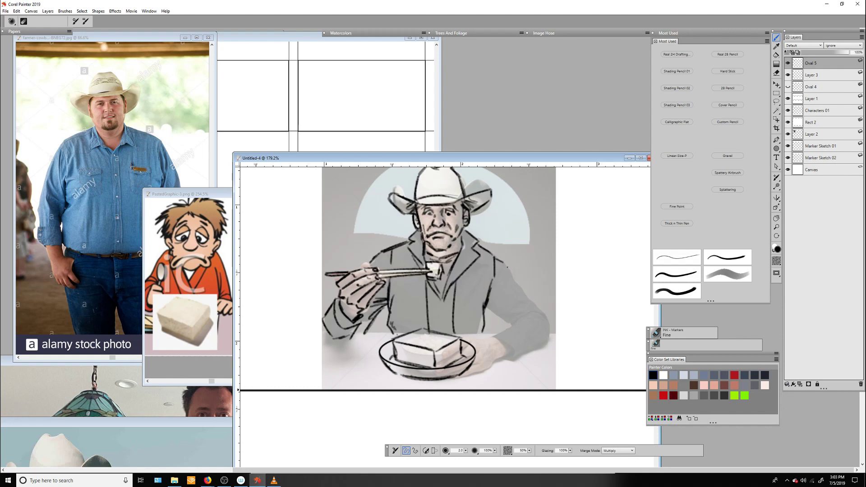
mouse_move(507, 267)
left_mouse_down()
mouse_move(492, 311)
mouse_move(548, 330)
mouse_move(494, 359)
mouse_move(546, 361)
left_mouse_up()
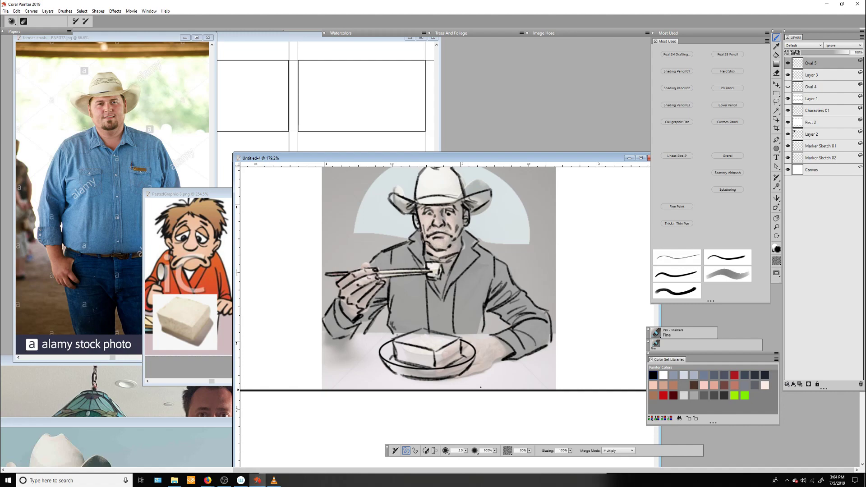
Draw the cowboy's hand resting on the table and the table's back edge
left_click_drag(556, 321, 569, 363)
key("ctrl+z")
left_click_drag(505, 321, 513, 345)
mouse_move(519, 315)
left_mouse_down()
mouse_move(524, 345)
mouse_move(539, 334)
left_mouse_up()
mouse_move(505, 344)
left_mouse_down()
mouse_move(515, 346)
mouse_move(316, 333)
left_mouse_up()
key("ctrl+minus")
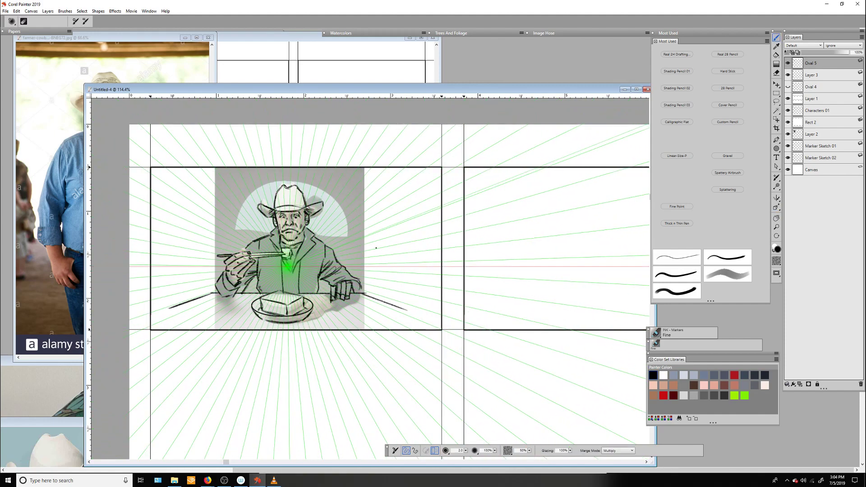
Draw the table's two angled side edges using the perspective guides
key("b")
key("v")
left_click_drag(212, 298, 182, 319)
left_click_drag(365, 294, 408, 323)
key("l")
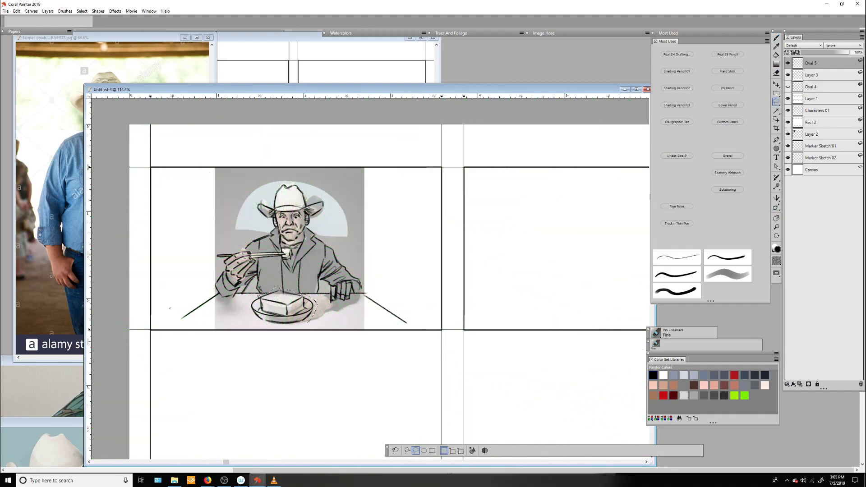
Move the tofu dish drawing to its own layer and scale it down slightly on the table
left_click_drag(277, 289, 316, 311)
scroll(813, 98, "down", 2)
key("ctrl+x")
key("ctrl+v")
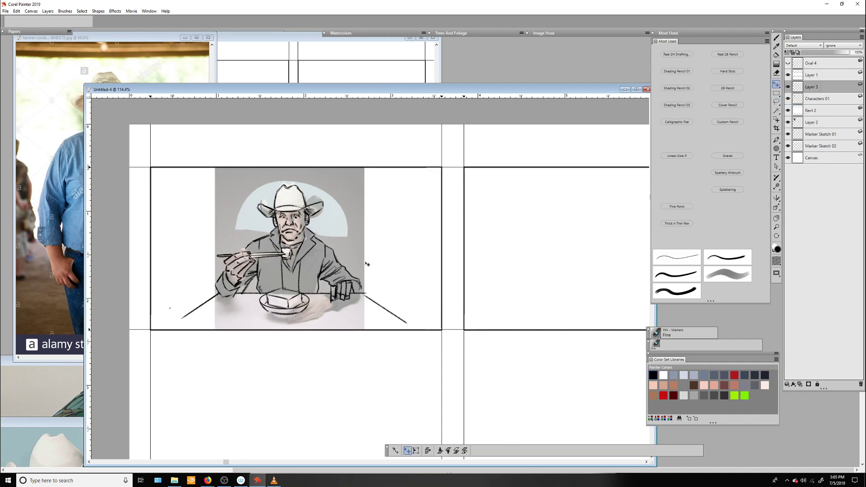
Draw the table's front edge and thickness between the two side edges and clean up its corners
key("b")
left_click_drag(180, 325, 408, 325)
left_click_drag(135, 90, 249, 186)
key("n")
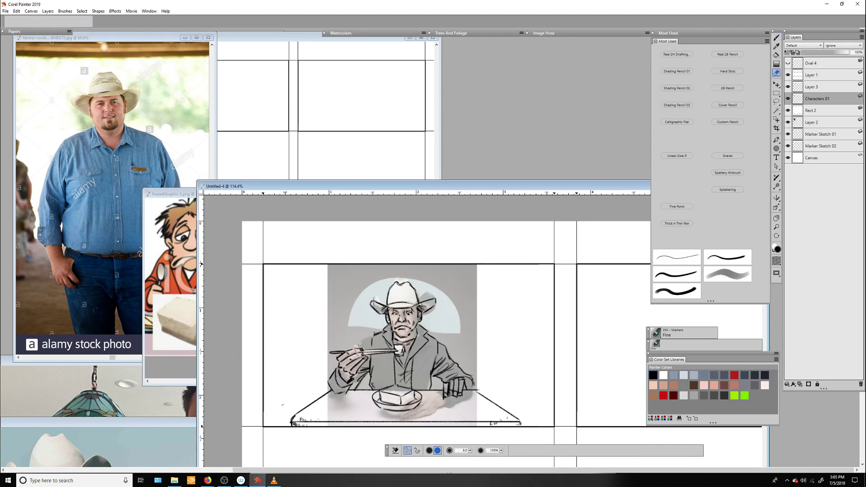
Add a new layer and paint black cowhide spots on the jacket and a dark hat underside with the Chisel brush
key("b")
left_click(727, 273)
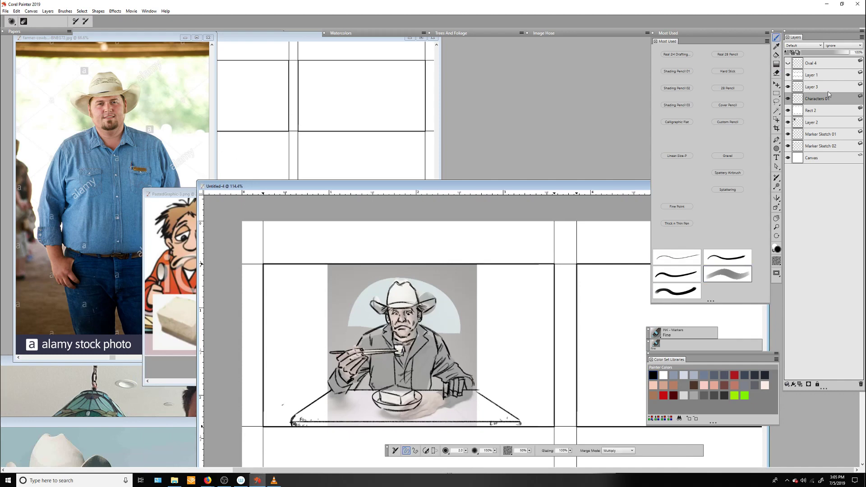
left_click_drag(388, 370, 380, 382)
left_click(420, 383)
left_click(427, 367)
left_click(377, 342)
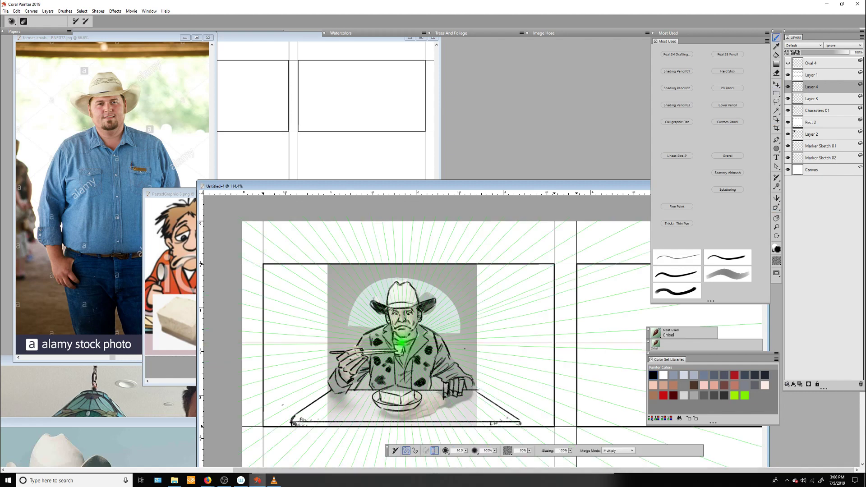
Draw the wall's baseboard line and vertical plank lines behind the cowboy along the perspective guides
left_click_drag(459, 366, 524, 367)
left_click_drag(296, 291, 295, 331)
left_click_drag(278, 331, 278, 370)
left_click_drag(308, 264, 308, 351)
key("ctrl+z")
key("ctrl+z")
left_click_drag(487, 400, 555, 399)
left_click_drag(281, 271, 280, 391)
left_click_drag(316, 264, 316, 387)
left_click_drag(447, 266, 447, 301)
left_click_drag(456, 276, 456, 317)
Sketch a framed picture on the wall beside the cowboy and a second partial frame at the panel's edge
left_click_drag(491, 272, 491, 315)
left_click_drag(486, 316, 521, 316)
key("ctrl+z")
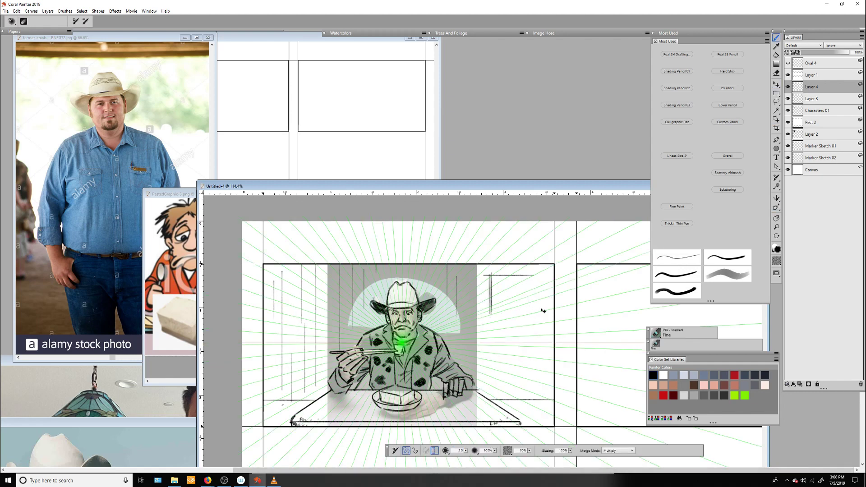
left_click(435, 450)
left_click_drag(486, 276, 531, 275)
mouse_move(530, 275)
left_mouse_down()
mouse_move(531, 320)
mouse_move(553, 292)
left_mouse_up()
mouse_move(499, 295)
left_mouse_down()
mouse_move(515, 296)
mouse_move(526, 316)
left_mouse_up()
left_click_drag(541, 266, 548, 283)
left_click_drag(490, 280, 521, 282)
Add more vertical plank lines to the wall above the cowboy and around the framed picture
left_click_drag(407, 265, 407, 285)
left_click_drag(473, 265, 473, 378)
left_click_drag(440, 266, 440, 339)
left_click_drag(481, 294, 481, 388)
left_click_drag(513, 321, 513, 395)
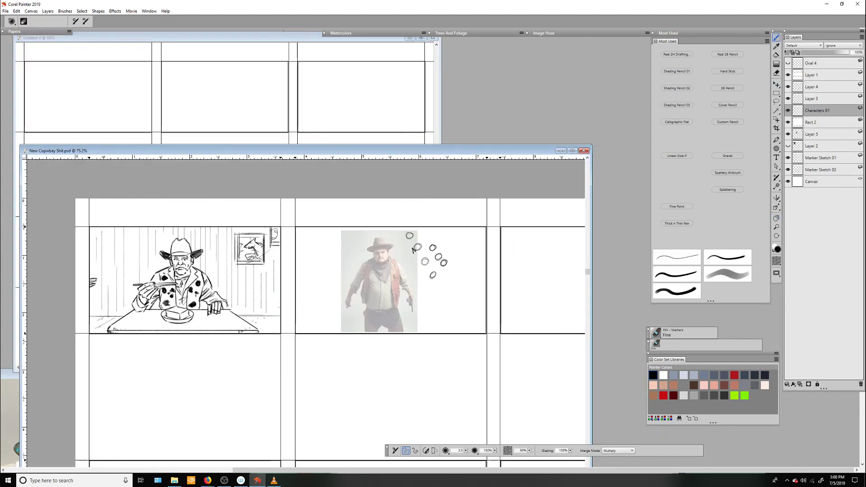
Draw the gunslinger's raised forearm and hand beneath one of the small circles, and outline his open vest over the photo
scroll(414, 250, "up", 2)
key("n")
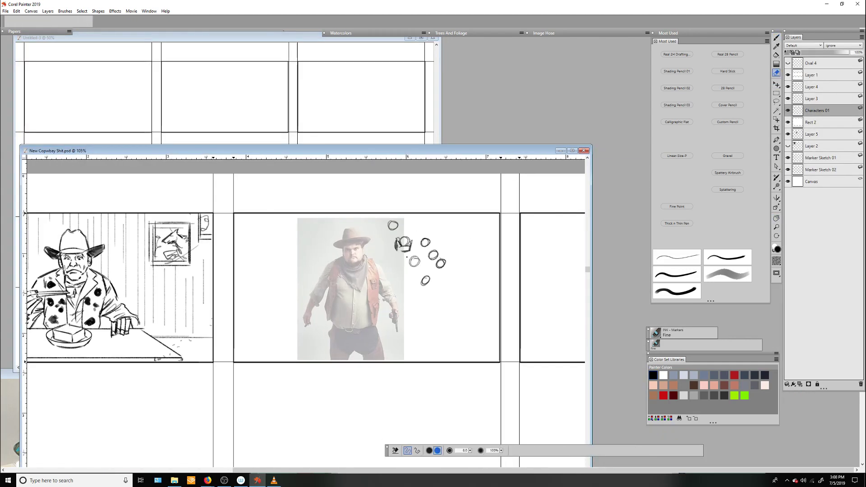
key("b")
left_click_drag(400, 246, 391, 260)
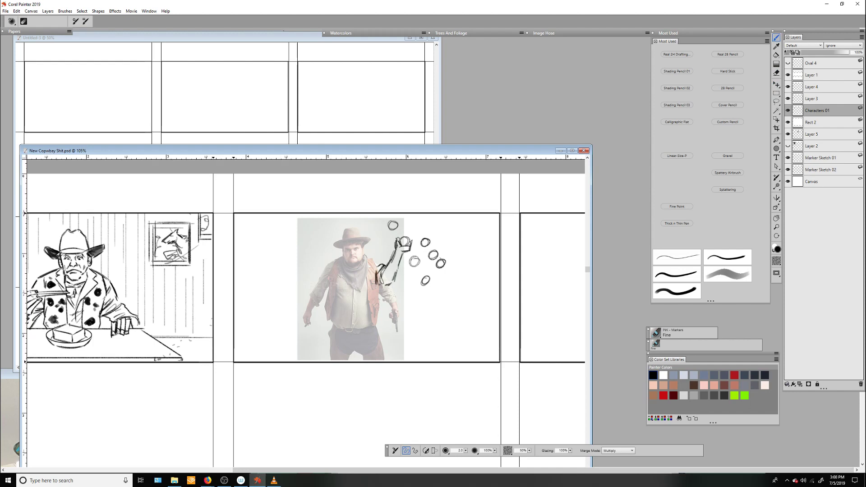
left_click_drag(337, 283, 329, 319)
left_click_drag(368, 260, 378, 324)
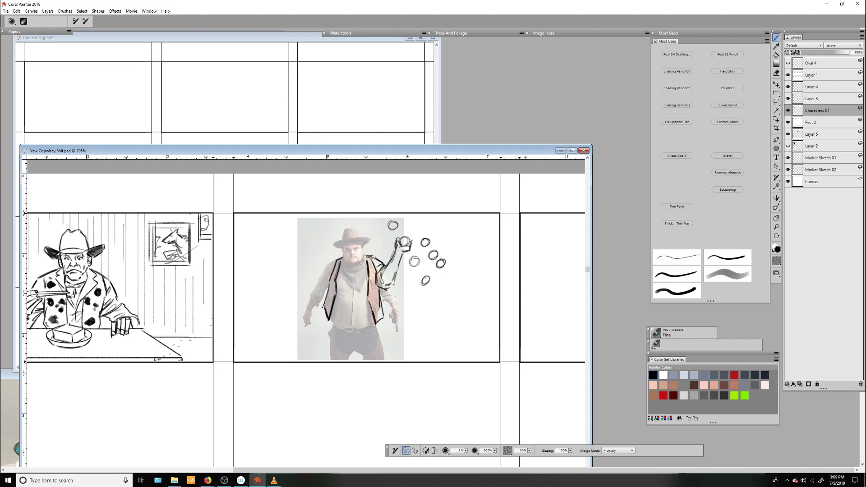
Draw the gunslinger's neckerchief and the folds, button placket and vest front of his shirt over the photo
scroll(421, 311, "up", 2)
left_click_drag(315, 219, 312, 243)
left_click_drag(338, 218, 335, 279)
left_click_drag(325, 278, 328, 336)
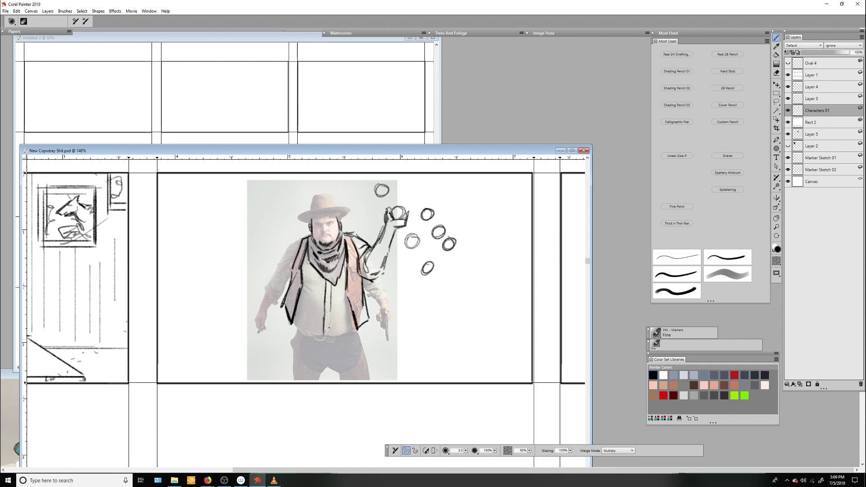
Draw the gunslinger's lowered forearm and rolled sleeve, and shape the raised arm's upright forearm and cuff
left_click_drag(278, 282, 264, 304)
left_click_drag(285, 249, 271, 282)
left_click_drag(293, 269, 273, 301)
mouse_move(384, 228)
left_mouse_down()
mouse_move(363, 279)
mouse_move(385, 264)
left_mouse_up()
left_click_drag(402, 230, 409, 267)
mouse_move(379, 247)
left_mouse_down()
mouse_move(361, 270)
mouse_move(388, 268)
left_mouse_up()
left_click_drag(398, 252, 372, 280)
left_click_drag(406, 228, 397, 262)
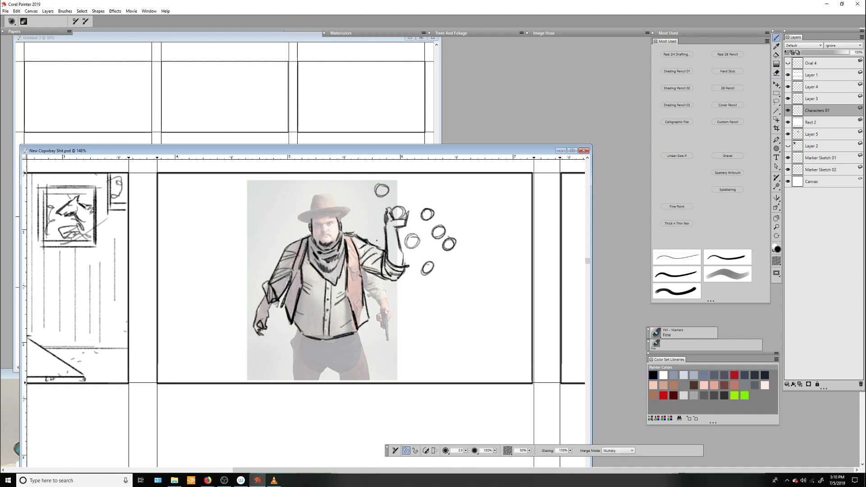
Scatter more small fruit circles above and beside the gunslinger's raised hand, plus a leafy squiggle near his hat
left_click_drag(457, 192, 452, 197)
mouse_move(484, 216)
left_mouse_down()
mouse_move(478, 222)
mouse_move(478, 203)
left_mouse_up()
left_click_drag(478, 246, 472, 251)
left_click_drag(425, 181, 419, 188)
left_click_drag(452, 265, 446, 272)
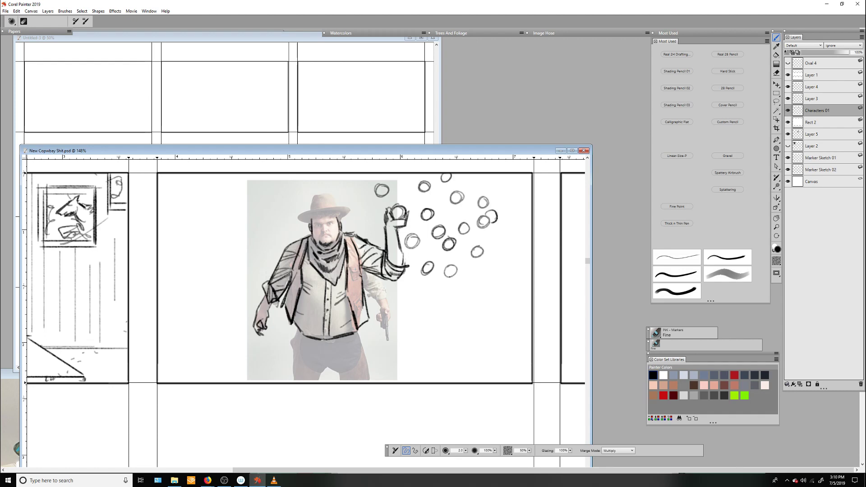
left_click_drag(512, 253, 507, 258)
left_click_drag(517, 186, 512, 192)
left_click_drag(373, 176, 365, 186)
Draw the gunslinger's eyes, nose and mouth, and add curly hair across his forehead
scroll(308, 159, "up", 2)
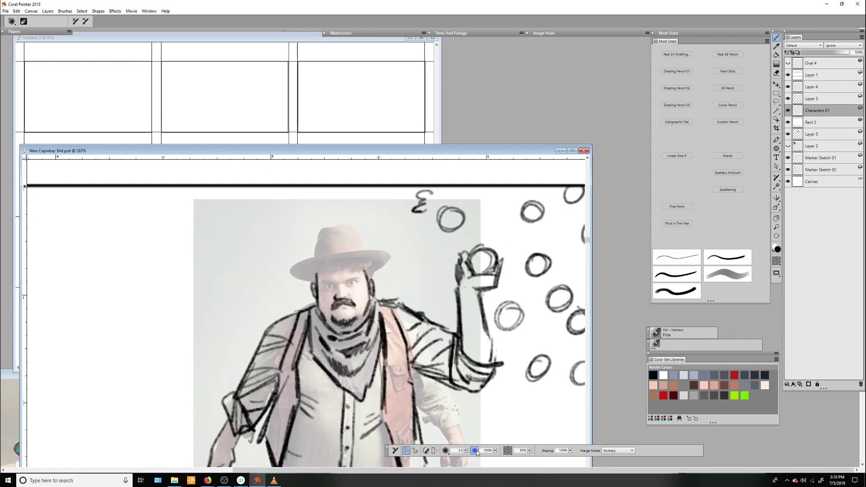
left_click_drag(343, 289, 351, 298)
left_click_drag(324, 282, 336, 288)
mouse_move(358, 284)
left_mouse_down()
mouse_move(352, 277)
mouse_move(372, 266)
left_mouse_up()
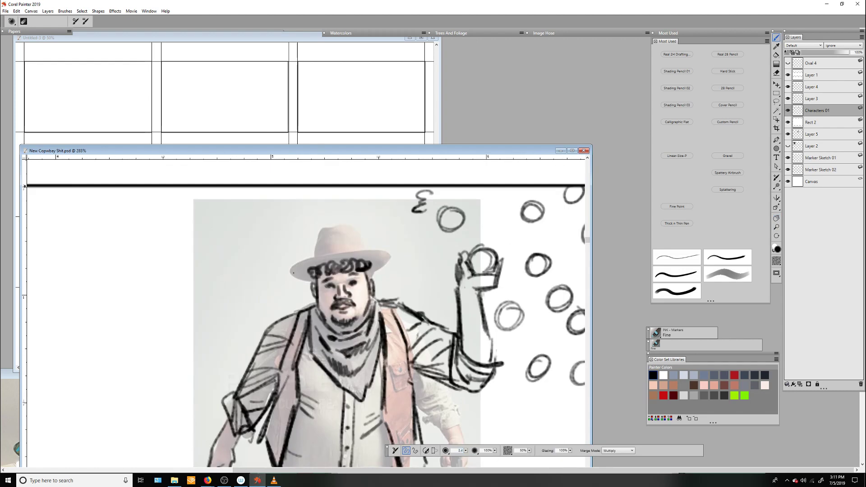
Draw the brim, band and crown of the gunslinger's hat over the photo
left_click_drag(285, 271, 391, 256)
left_click_drag(314, 259, 384, 257)
left_click_drag(336, 240, 373, 233)
left_click_drag(316, 255, 352, 249)
Draw the gunslinger's trousers below the shirt, with fold lines fanning out from the crotch
left_click_drag(343, 407, 367, 273)
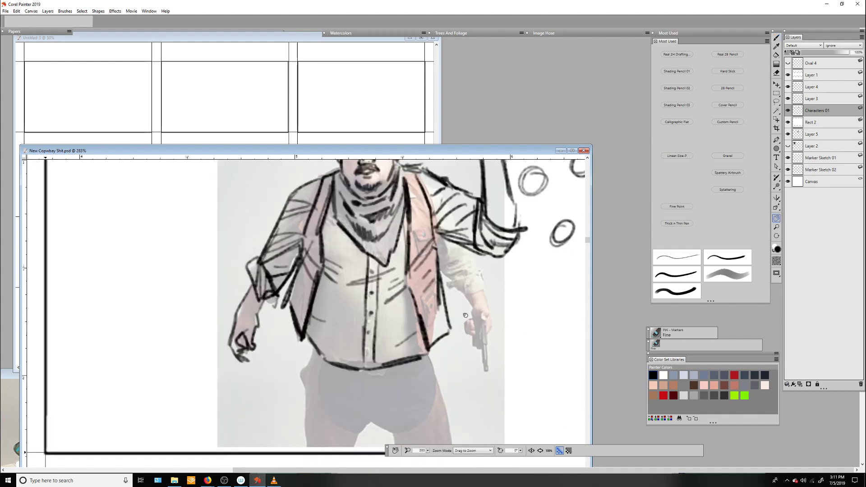
left_click_drag(319, 441, 366, 399)
left_click_drag(363, 373, 368, 411)
left_click_drag(330, 374, 366, 411)
left_click_drag(332, 403, 389, 434)
left_click_drag(375, 374, 425, 418)
left_click_drag(396, 398, 433, 433)
mouse_move(316, 354)
left_mouse_down()
mouse_move(304, 398)
mouse_move(368, 275)
left_mouse_up()
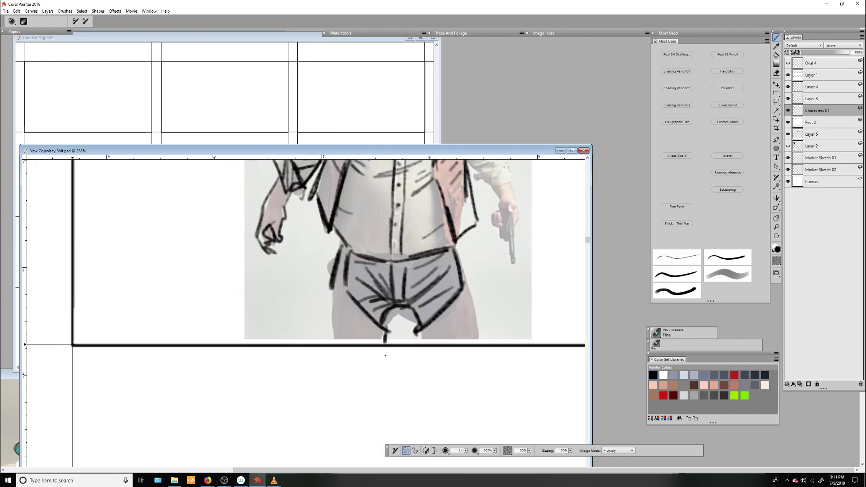
Show the bartender reference photo on Layer 6 and make Characters 01 the active layer for drawing
left_click(832, 112)
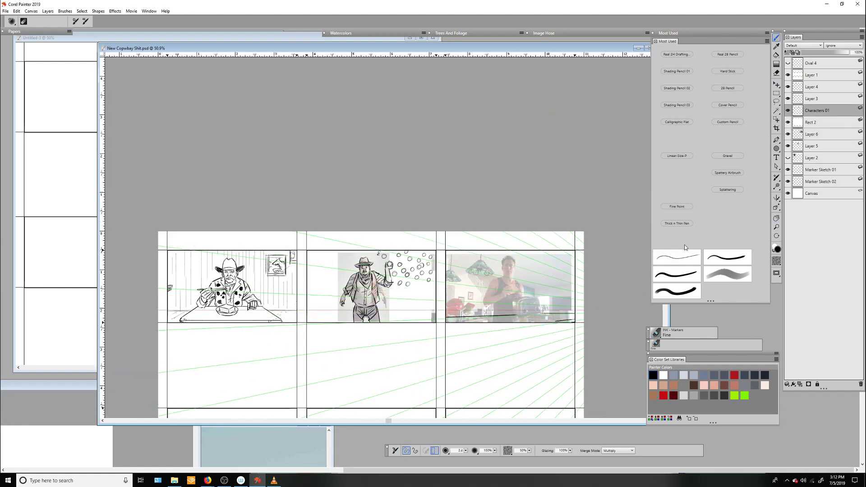
left_click(811, 134)
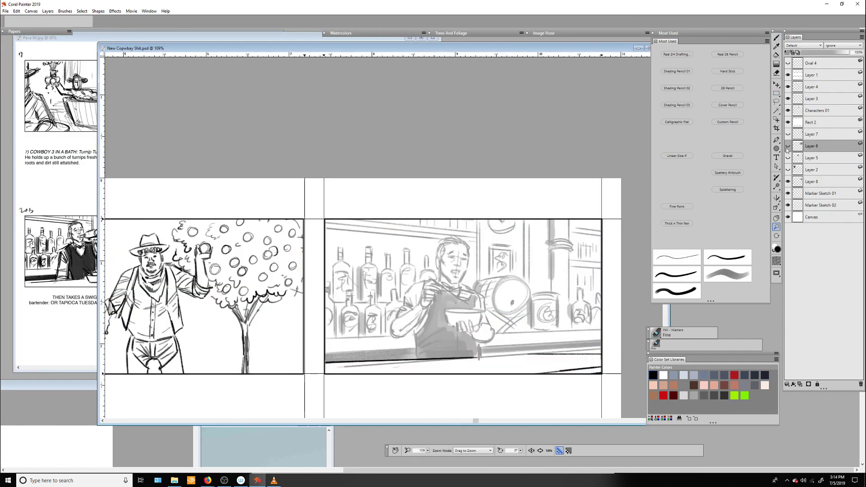
left_click(788, 146)
key("b")
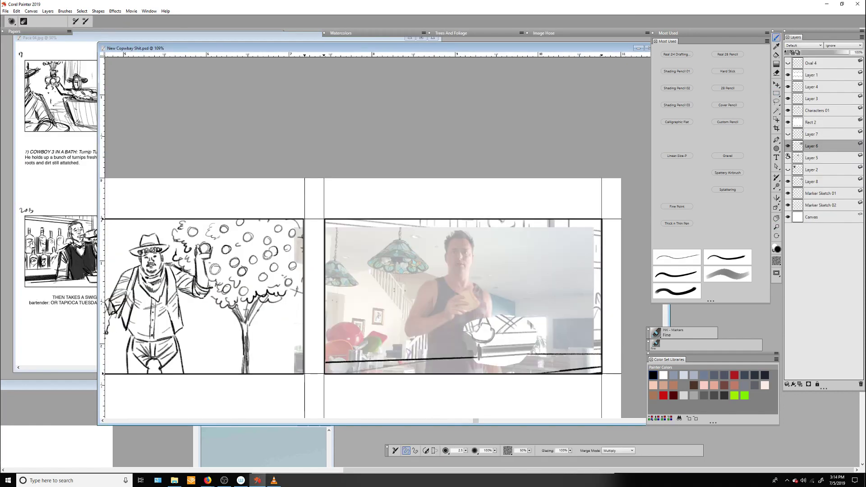
left_click(818, 110)
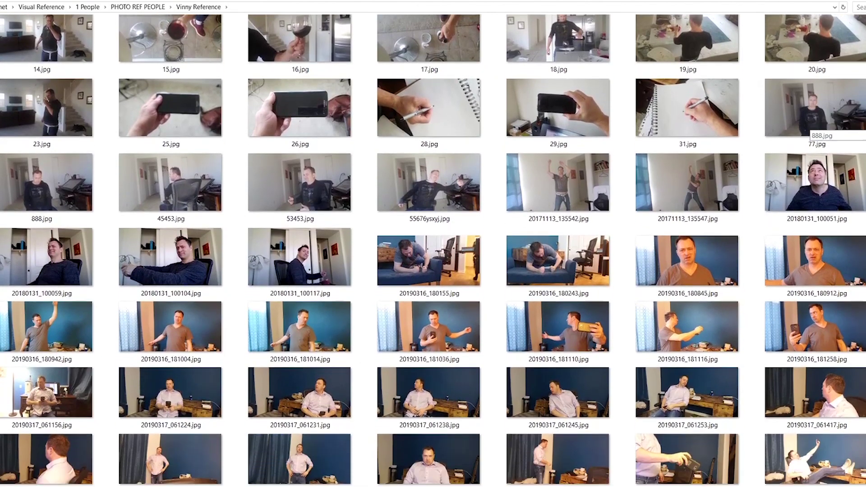
Browse the folder of people reference photos for usable poses
scroll(433, 251, "down", 5)
scroll(808, 130, "down", 4)
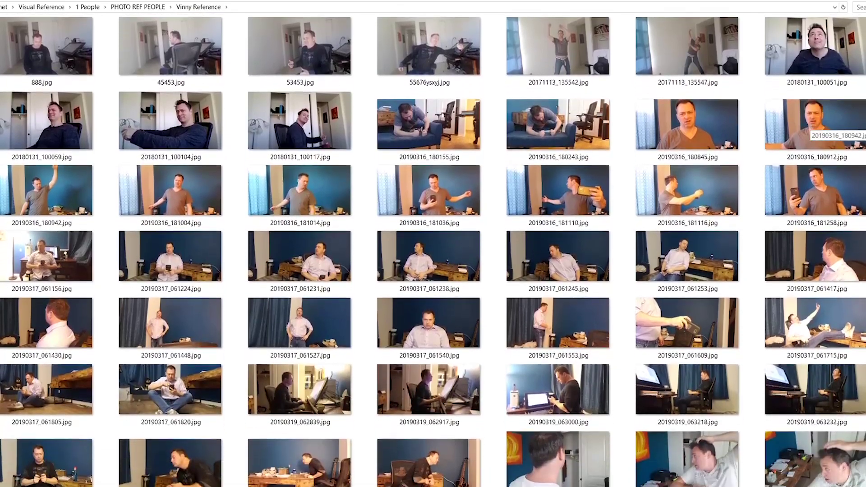
scroll(808, 130, "down", 4)
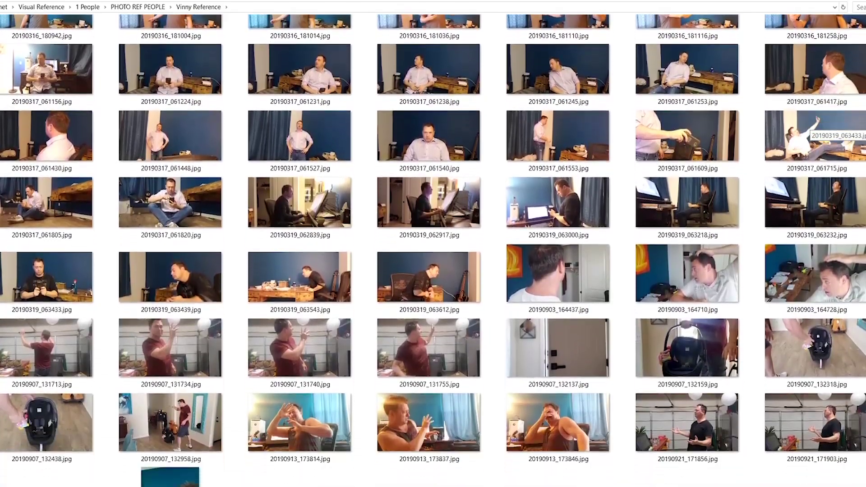
scroll(808, 130, "down", 3)
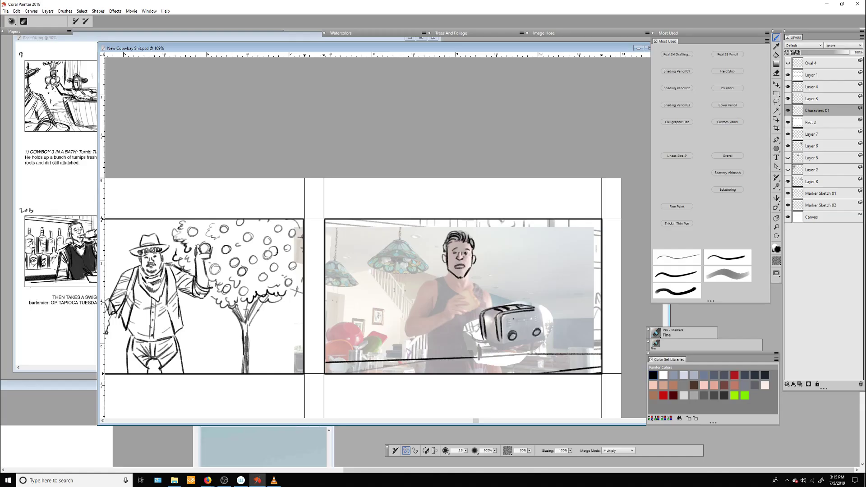
Draw the toaster's bottom edge, and outline the bartender's bent arm, shirt and hand over the photo
left_click_drag(487, 346, 543, 342)
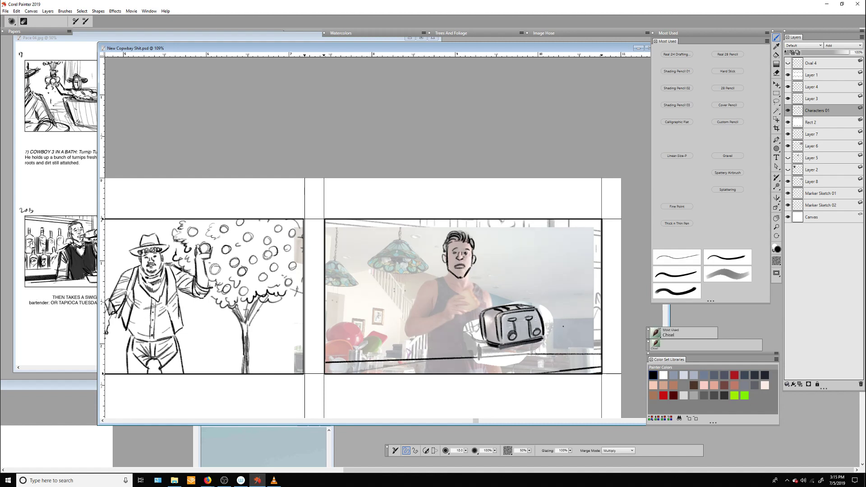
mouse_move(443, 318)
left_mouse_down()
mouse_move(448, 302)
mouse_move(480, 300)
mouse_move(442, 287)
mouse_move(411, 309)
left_mouse_up()
left_click_drag(410, 312, 451, 335)
left_click_drag(432, 283, 433, 315)
left_click_drag(458, 310, 468, 331)
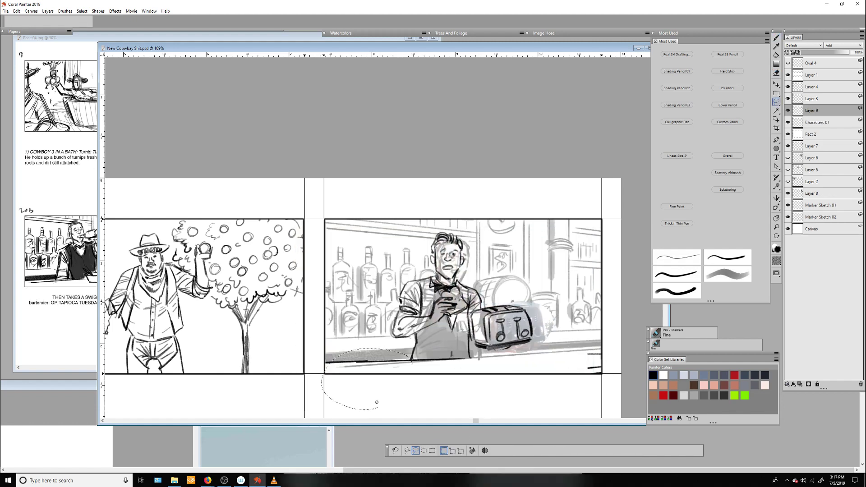
Hide the Layer 7 reference and erase the rough sketch on Layer 8 inside the bartender and toaster
left_click(788, 145)
left_click(813, 193)
key("n")
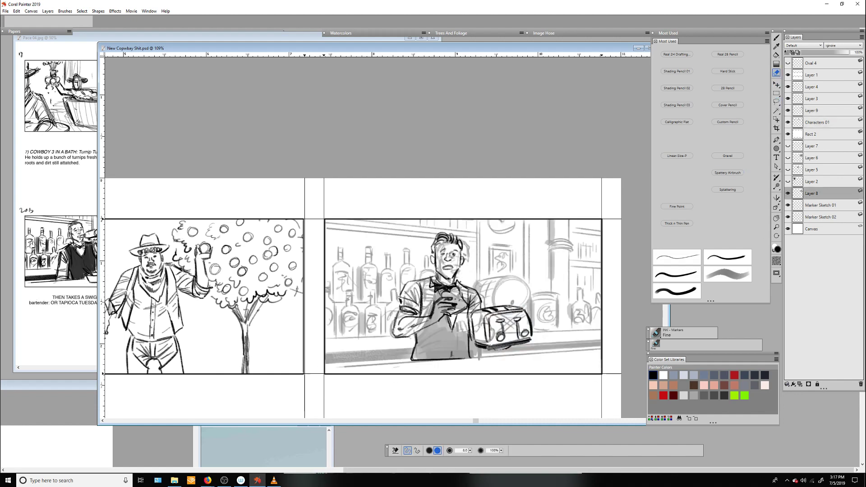
mouse_move(464, 244)
left_mouse_down()
mouse_move(446, 273)
mouse_move(406, 302)
left_mouse_up()
mouse_move(391, 336)
left_mouse_down()
mouse_move(433, 307)
mouse_move(439, 278)
mouse_move(473, 311)
mouse_move(519, 316)
left_mouse_up()
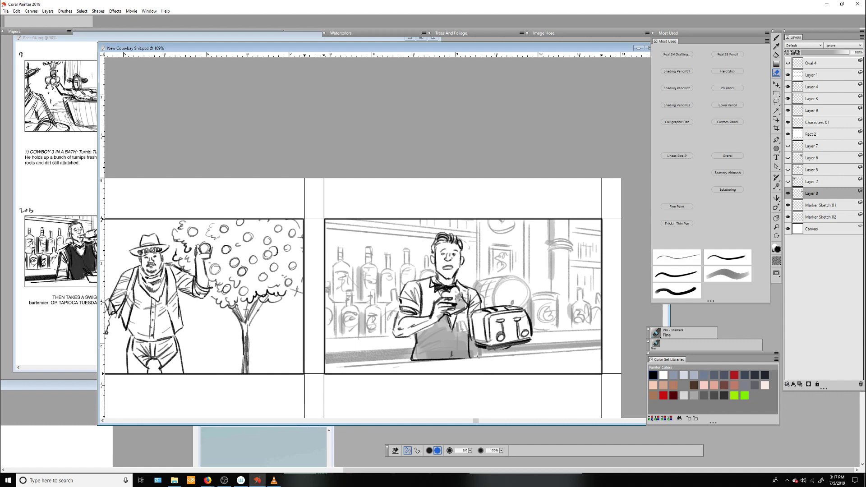
mouse_move(478, 356)
left_mouse_down()
mouse_move(445, 315)
mouse_move(469, 343)
mouse_move(415, 361)
left_mouse_up()
key("b")
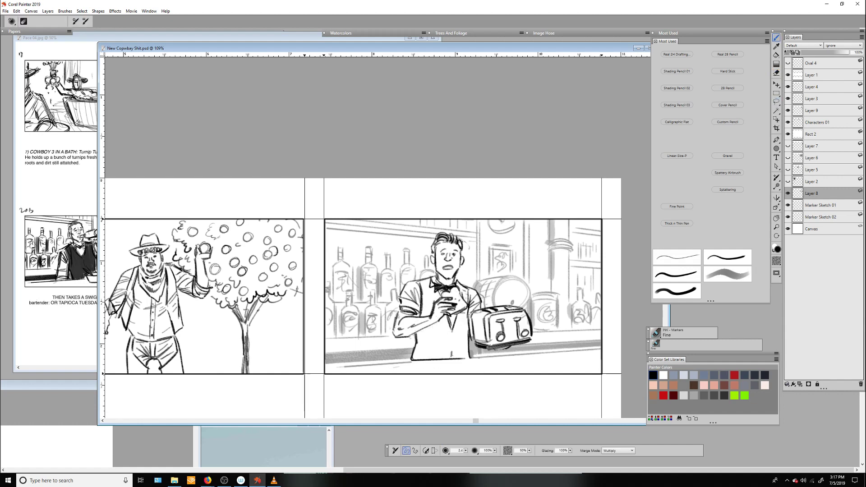
Fill the bartender's vest and apron with black on Layer 3 using the Chisel brush
left_click(813, 99)
left_click(727, 274)
mouse_move(420, 284)
left_mouse_down()
mouse_move(423, 312)
mouse_move(437, 304)
mouse_move(429, 316)
mouse_move(464, 288)
mouse_move(420, 329)
mouse_move(469, 356)
mouse_move(456, 316)
mouse_move(452, 354)
left_mouse_up()
left_click_drag(422, 327, 463, 354)
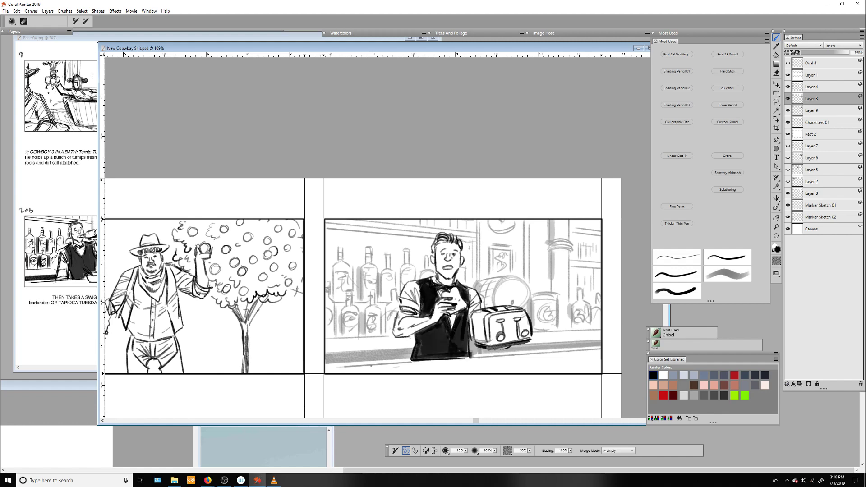
Move Layer 8 above Rect 2 and ink the bar counter's edge across the panel with a fine marker
left_click_drag(807, 147, 825, 134)
left_click(677, 258)
left_click_drag(326, 364, 600, 351)
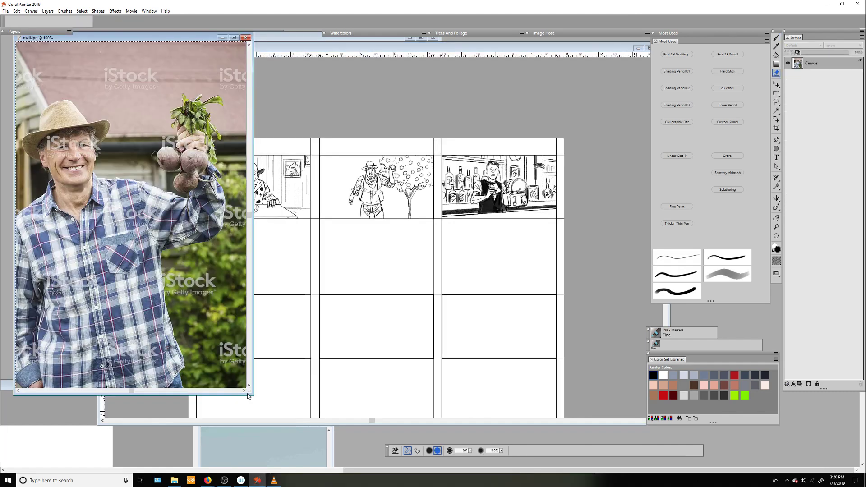
Paste the photo of the man holding root vegetables into the storyboard and fit it in the second row's first panel
left_click(408, 290)
key("ctrl+v")
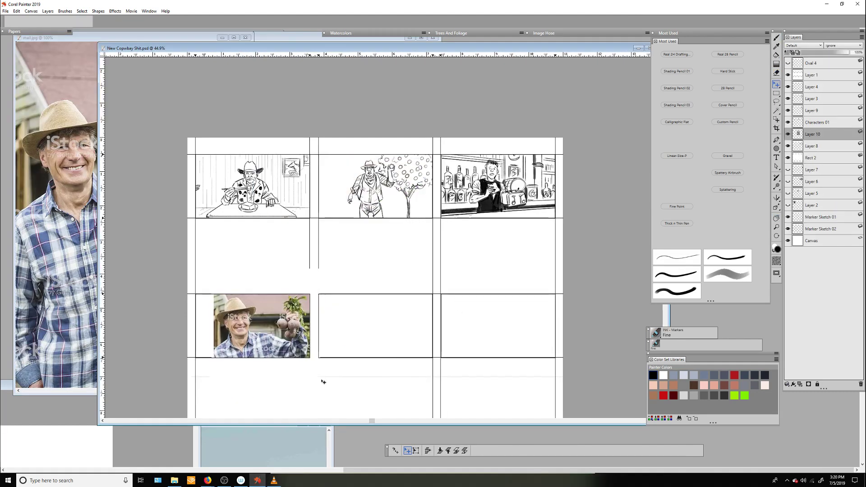
left_click_drag(294, 311, 301, 319)
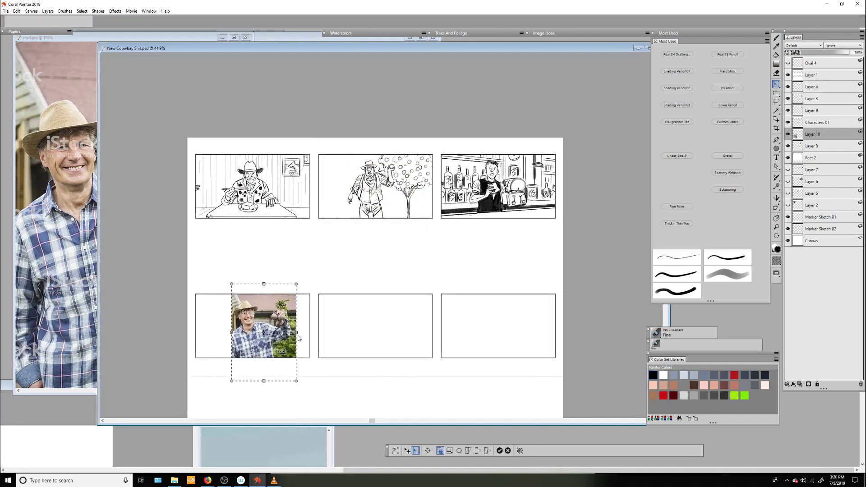
Isolate the man's raised arm with the vegetables, place a mirrored copy on his other side, and ungroup the pieces
key("l")
key("ctrl+g")
key("f")
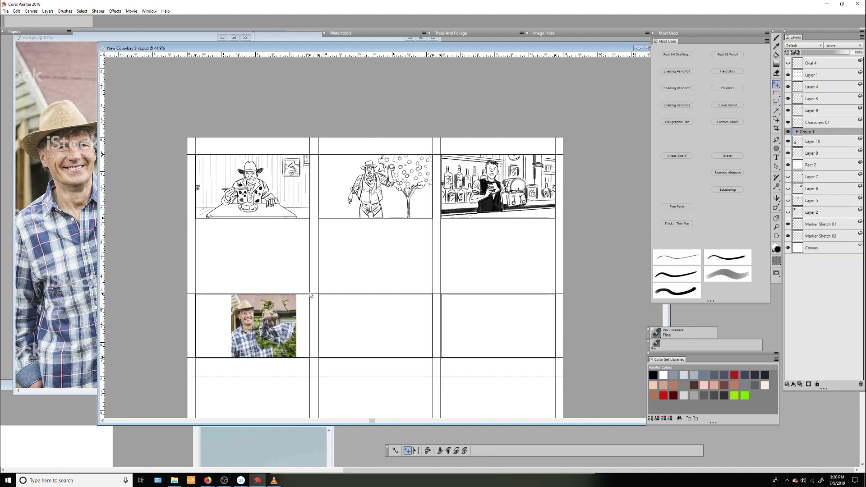
left_click_drag(310, 295, 217, 289)
key("m")
left_click(387, 350)
left_click(817, 134)
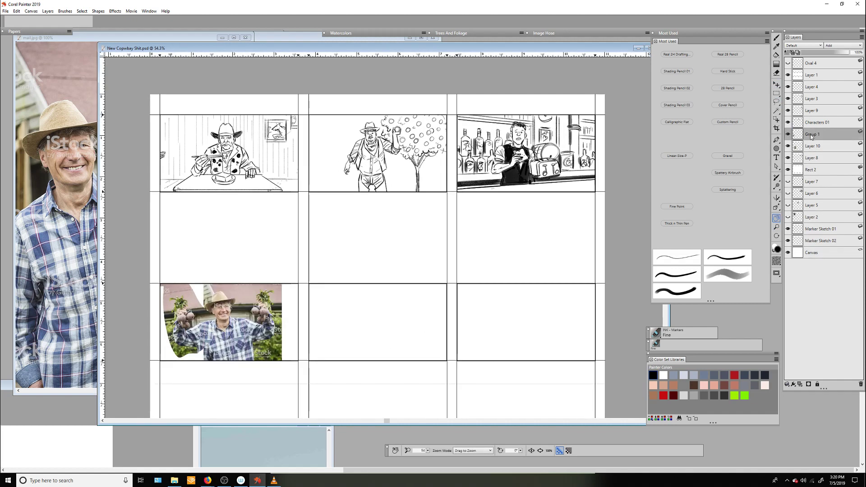
key("ctrl+u")
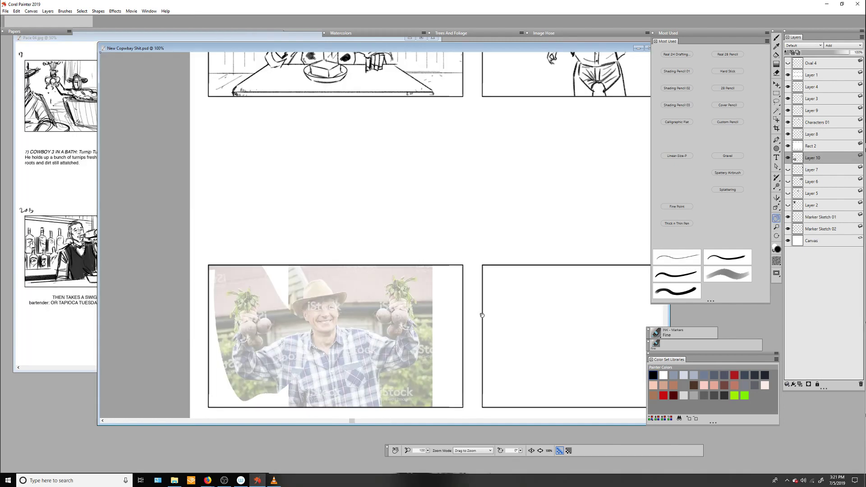
Draw the two bunches of turnips with their roots and leafy tops over the faded photo
mouse_move(391, 318)
left_mouse_down()
mouse_move(404, 316)
mouse_move(409, 336)
left_mouse_up()
left_click_drag(248, 321, 258, 334)
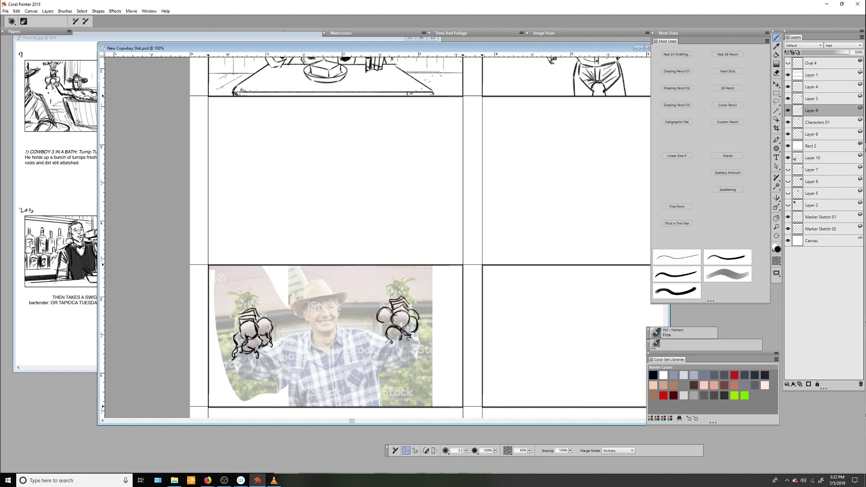
left_click_drag(239, 314, 237, 289)
mouse_move(392, 296)
left_mouse_down()
mouse_move(401, 279)
mouse_move(418, 280)
left_mouse_up()
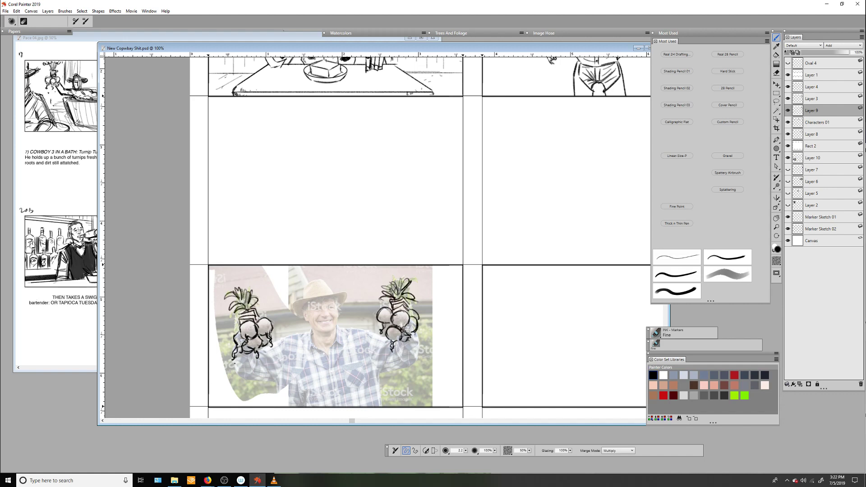
Draw the cowboy's cuffs and sleeve folds beneath both turnip bunches
left_click_drag(235, 350, 239, 377)
left_click_drag(242, 361, 257, 375)
left_click_drag(418, 331, 419, 355)
left_click_drag(246, 361, 252, 370)
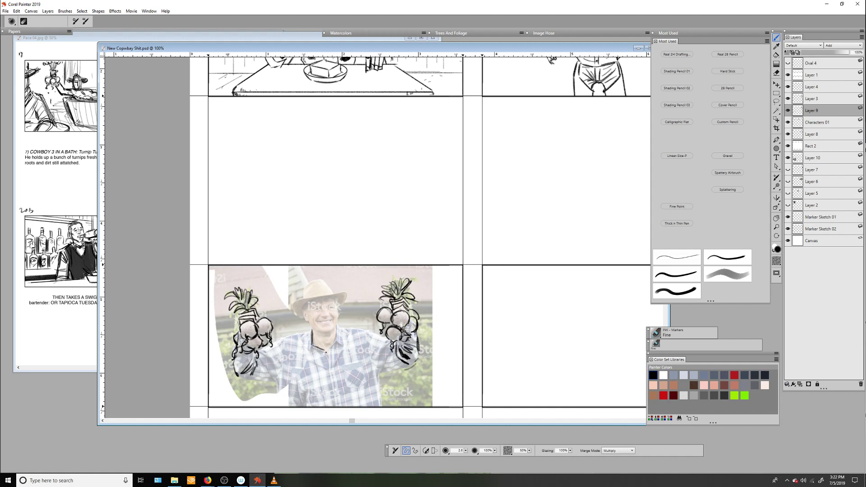
Open the photo of the sheriff in a red neckerchief and paste his head and chest over the turnip man
key("ctrl+o")
double_click(391, 61)
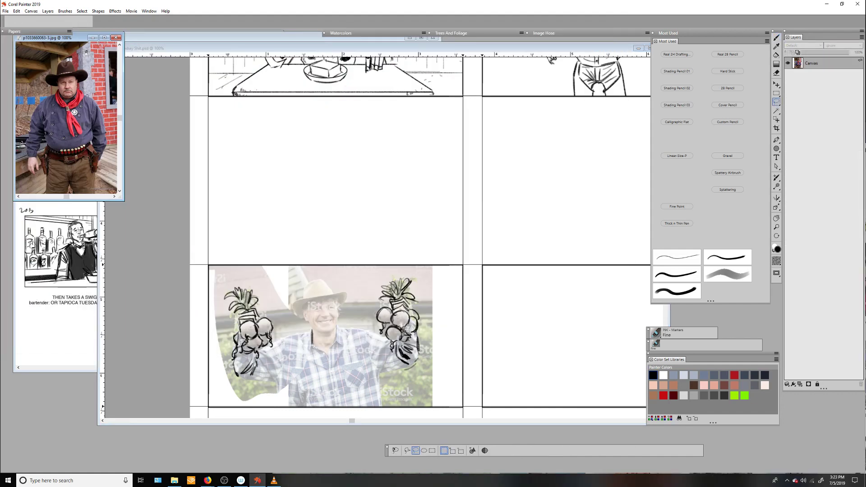
key("ctrl+v")
left_click_drag(360, 260, 446, 259)
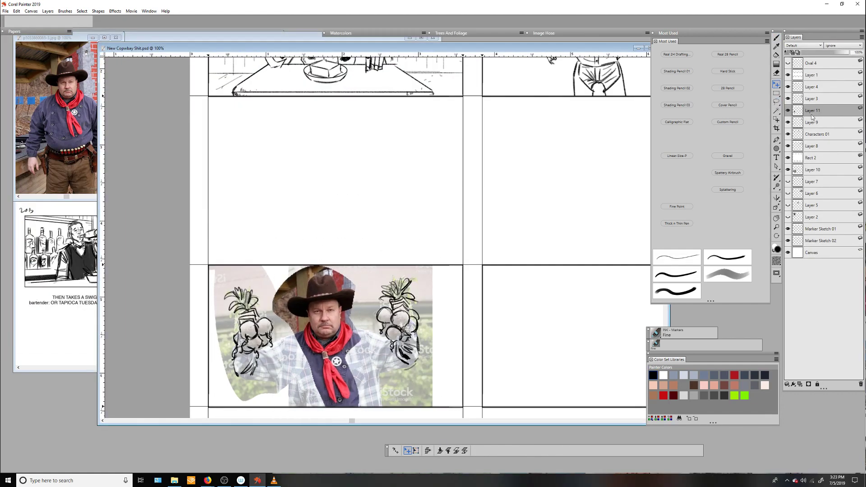
Draw the turnip cowboy's knotted neckerchief, shoulders and both raised sleeves with their folds
key("b")
mouse_move(304, 323)
left_mouse_down()
mouse_move(325, 356)
mouse_move(345, 326)
mouse_move(325, 380)
mouse_move(347, 402)
left_mouse_up()
left_click_drag(336, 369, 350, 386)
left_click_drag(273, 346, 307, 332)
mouse_move(350, 334)
left_mouse_down()
mouse_move(381, 328)
mouse_move(374, 370)
left_mouse_up()
left_click_drag(375, 339, 395, 369)
left_click_drag(375, 368, 414, 372)
left_click_drag(240, 382, 280, 377)
mouse_move(281, 341)
left_mouse_down()
mouse_move(291, 362)
mouse_move(284, 381)
left_mouse_up()
mouse_move(273, 348)
left_mouse_down()
mouse_move(284, 374)
mouse_move(271, 376)
left_mouse_up()
left_click_drag(262, 377, 297, 383)
Draw the sides of the turnip cowboy's torso and the shirt folds down to the panel's lower edge
left_click_drag(361, 345, 370, 370)
left_click_drag(287, 380, 302, 406)
left_click_drag(366, 373, 377, 403)
left_click_drag(374, 374, 382, 406)
left_click_drag(339, 383, 344, 406)
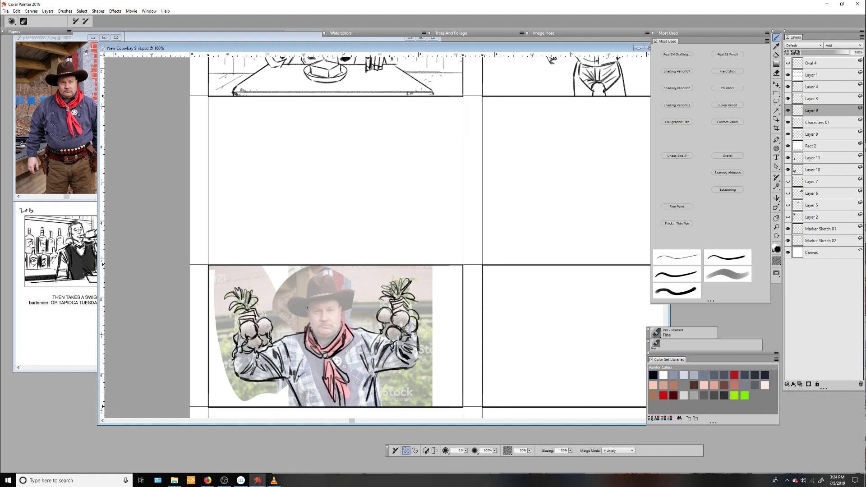
Outline the sides of the turnip cowboy's face and the curved brim of his hat
left_click_drag(308, 306, 312, 329)
left_click_drag(343, 305, 345, 324)
left_click_drag(287, 300, 301, 309)
mouse_move(299, 304)
left_mouse_down()
mouse_move(334, 303)
mouse_move(299, 309)
mouse_move(356, 292)
left_mouse_up()
left_click_drag(289, 310, 314, 318)
left_click_drag(356, 294, 360, 316)
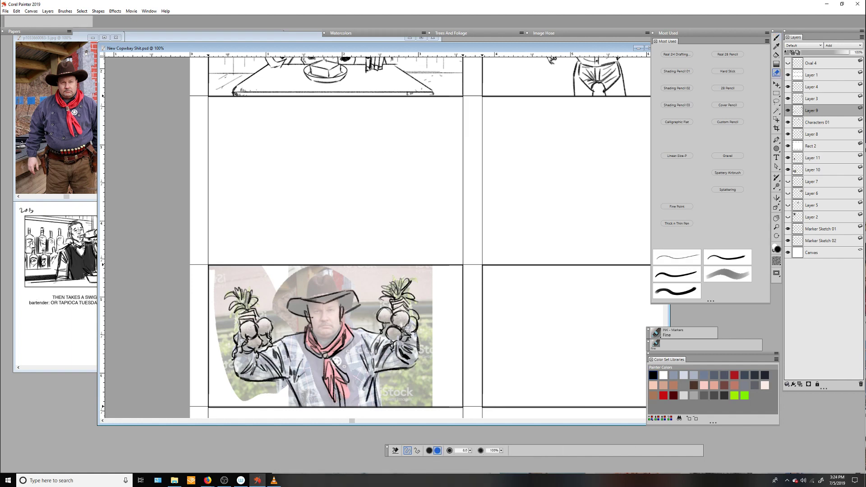
Clean up the turnip cowboy's head and draw his smiling face and beard
mouse_move(305, 300)
left_mouse_down()
mouse_move(341, 308)
mouse_move(330, 291)
mouse_move(340, 292)
mouse_move(315, 313)
mouse_move(338, 329)
left_mouse_up()
key("l")
key("ctrl+d")
key("b")
left_click_drag(338, 324, 333, 338)
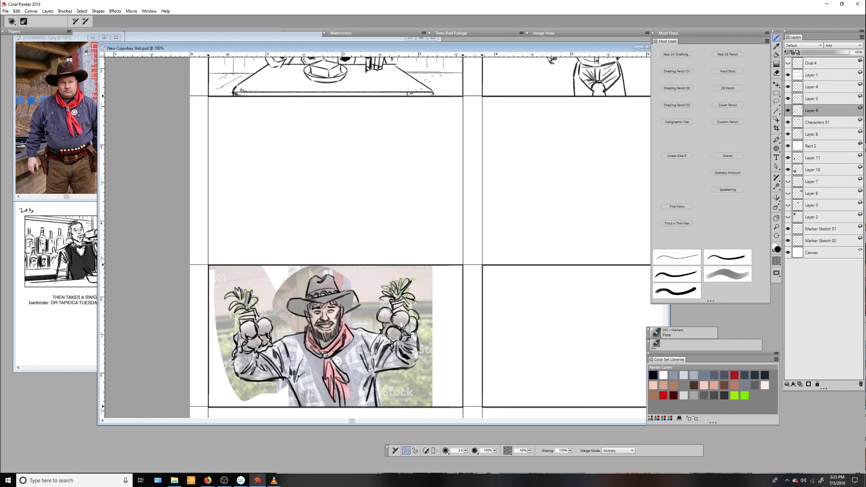
key("n")
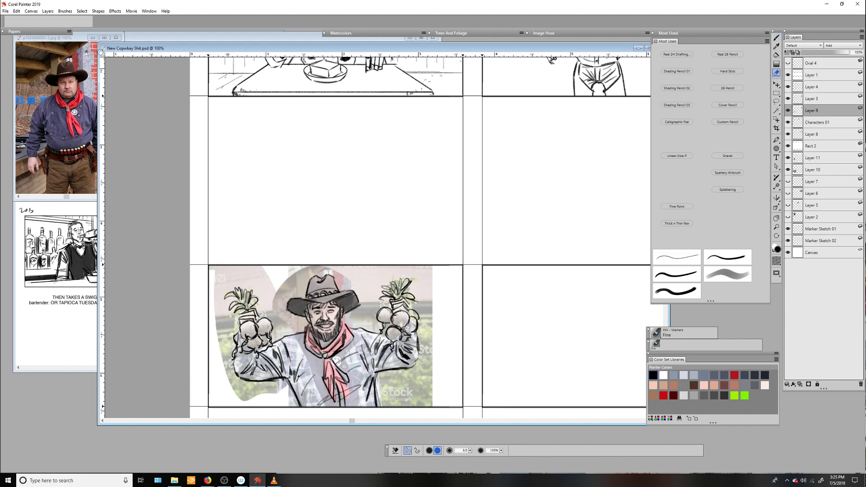
Speckle the turnips in both of the cowboy's hands with dirt using the Spattery Airbrush
key("b")
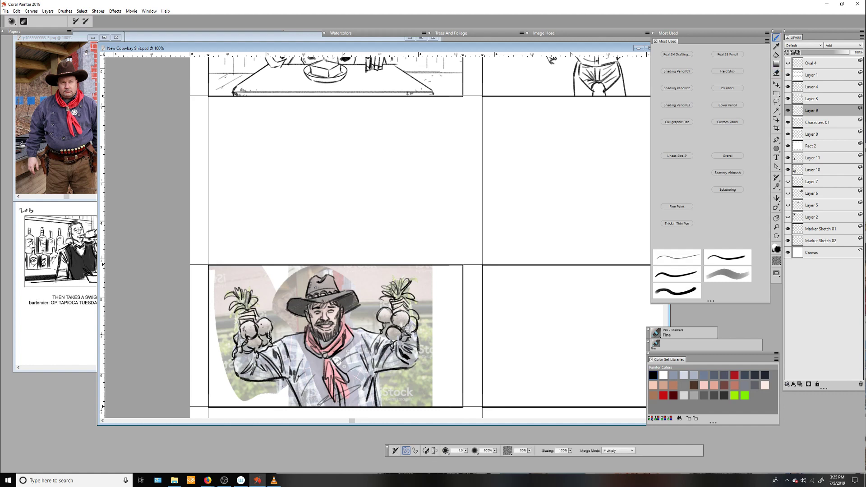
left_click(728, 173)
left_click(381, 314)
left_click_drag(388, 338, 409, 329)
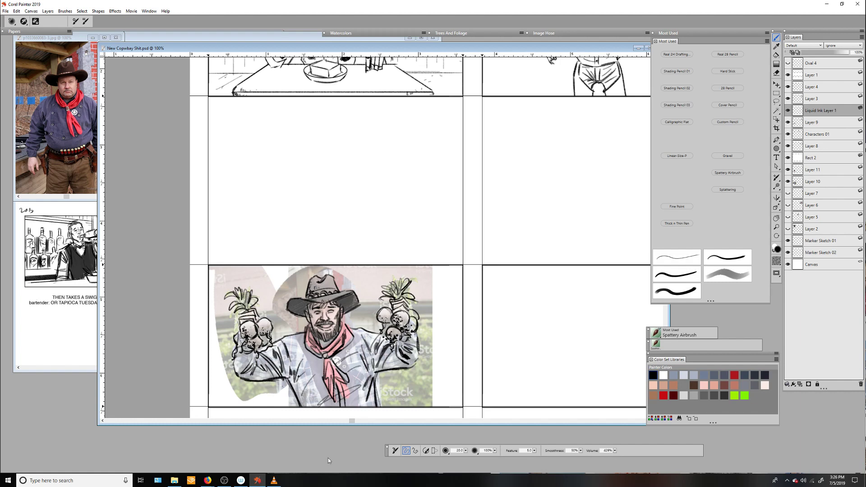
Add bold Depth Flat ink strokes along the folds of the turnip cowboy's shirt
left_click(677, 274)
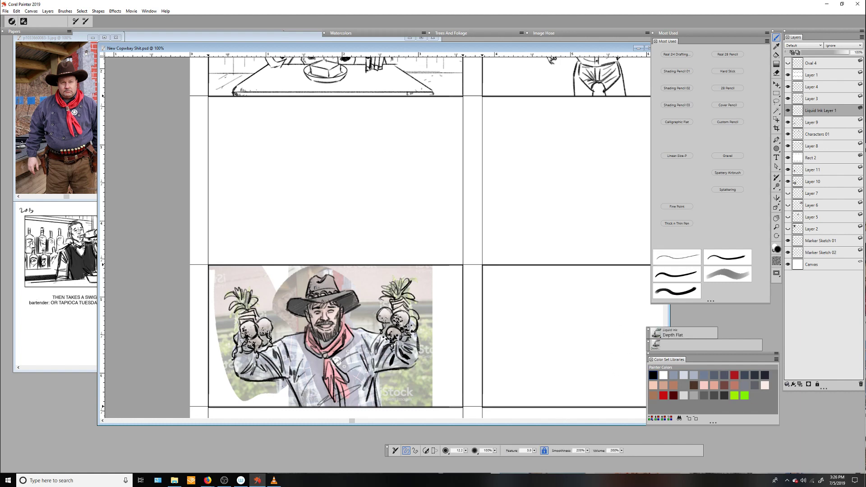
left_click_drag(369, 356, 349, 387)
left_click_drag(333, 381, 323, 401)
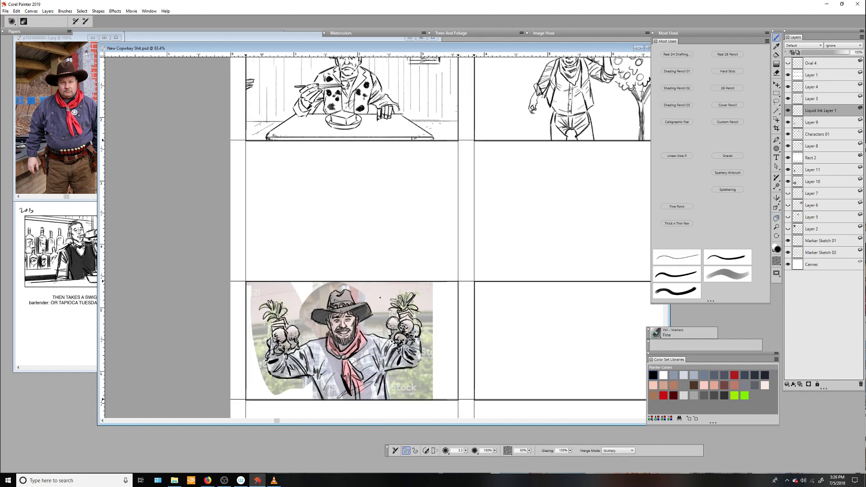
Draw the room corner, a table and a hatted patron seated in the background beside the turnip cowboy with the Fine marker
left_click_drag(379, 333, 424, 282)
mouse_move(458, 353)
left_mouse_down()
mouse_move(421, 356)
mouse_move(420, 371)
left_mouse_up()
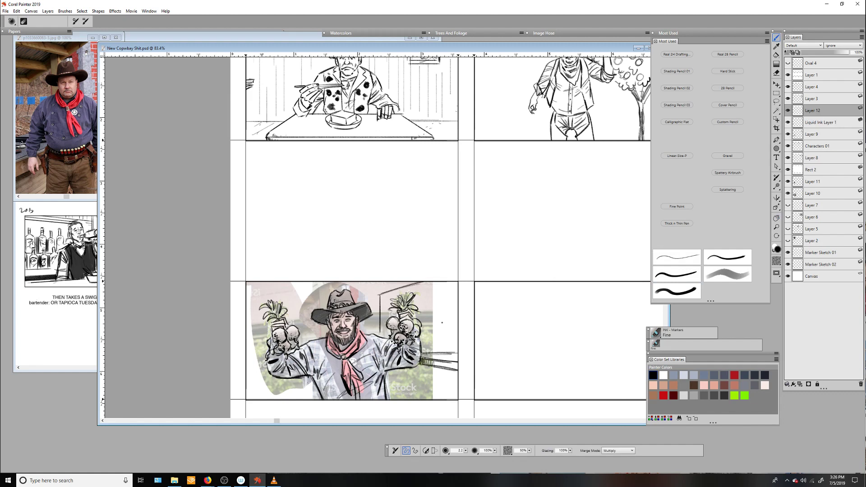
left_click_drag(455, 314, 450, 333)
left_click_drag(446, 333, 433, 355)
mouse_move(451, 330)
left_mouse_down()
mouse_move(439, 351)
mouse_move(446, 382)
left_mouse_up()
left_click_drag(447, 375, 442, 398)
mouse_move(423, 363)
left_mouse_down()
mouse_move(421, 401)
mouse_move(455, 399)
mouse_move(428, 386)
left_mouse_up()
key("ctrl+z")
left_click_drag(446, 380, 431, 400)
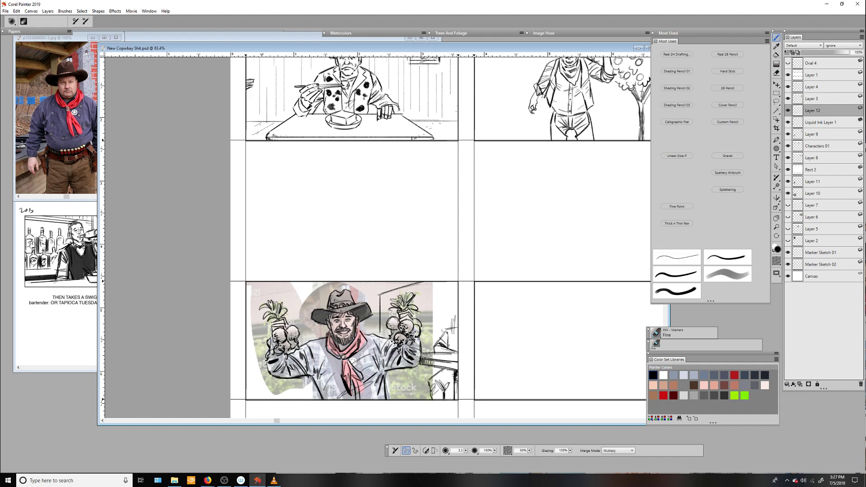
left_click_drag(453, 374, 436, 389)
left_click_drag(458, 327, 449, 348)
left_click_drag(446, 321, 458, 315)
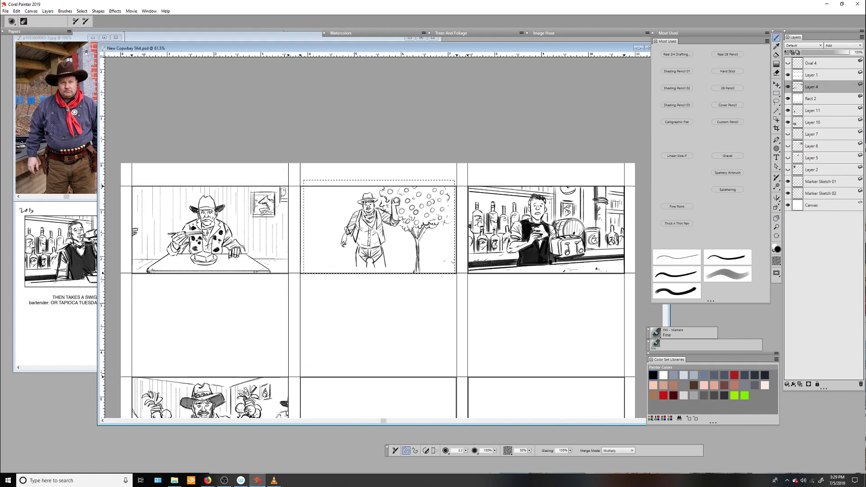
Extend the gunslinger's trouser legs to the panel's lower edge and draw baskets of fruit around him and the tree
left_click_drag(361, 260, 357, 274)
key("ctrl+d")
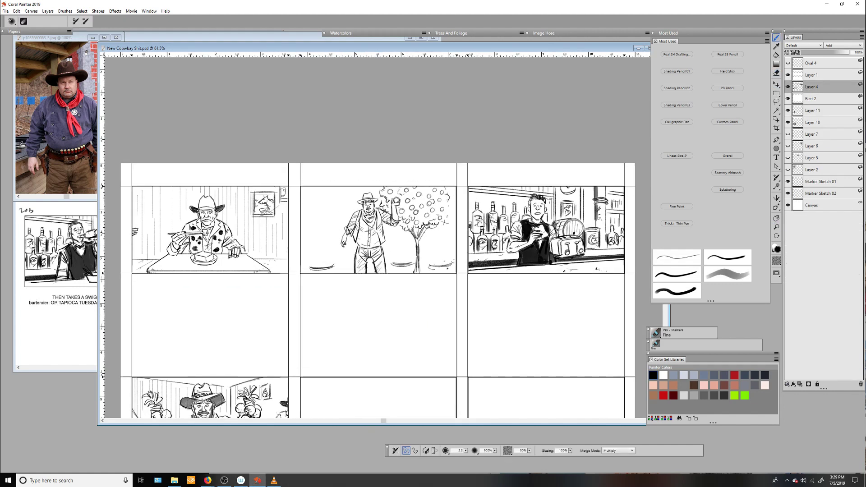
left_click_drag(393, 258, 409, 261)
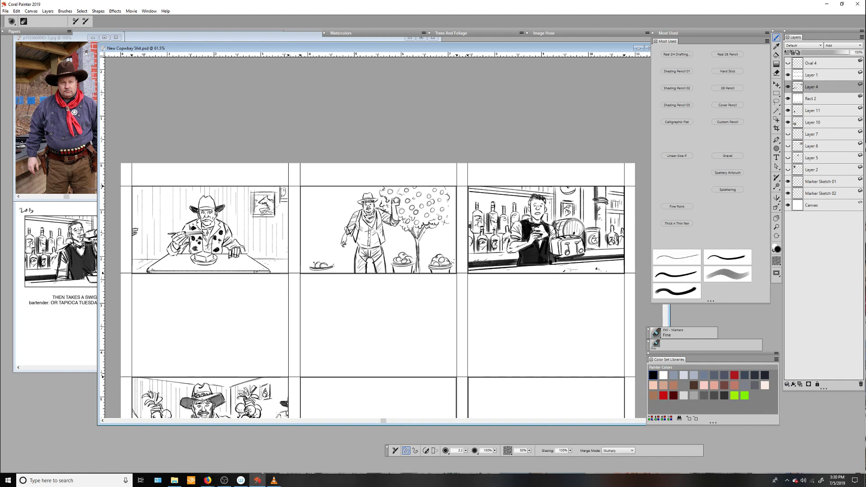
left_click_drag(312, 262, 331, 264)
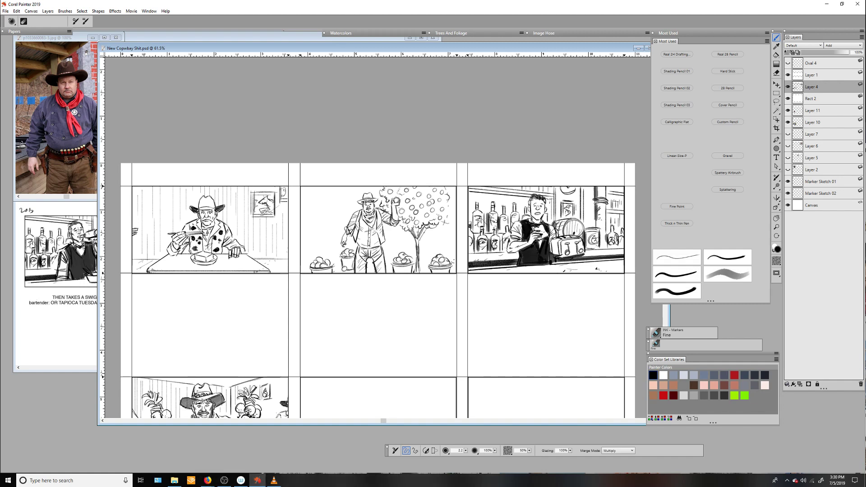
key("bracketright")
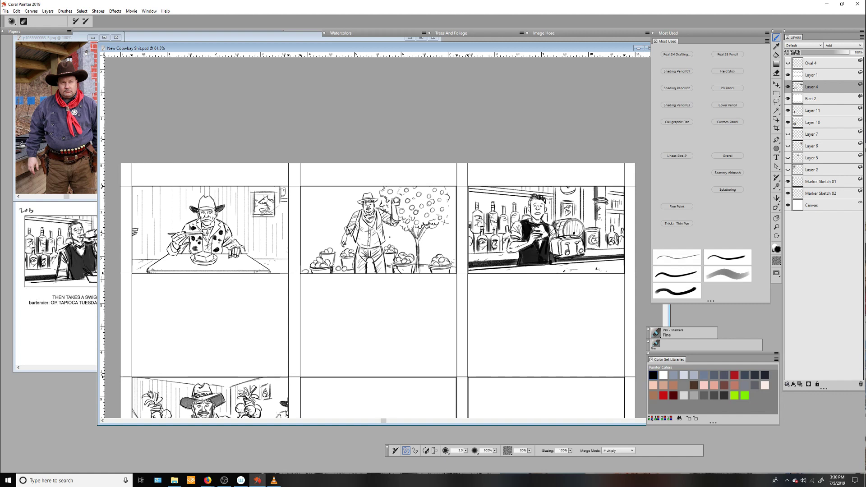
Draw vertical wall planks and a group of framed pictures behind the gunslinger using a 2.5 marker size
key("bracketleft")
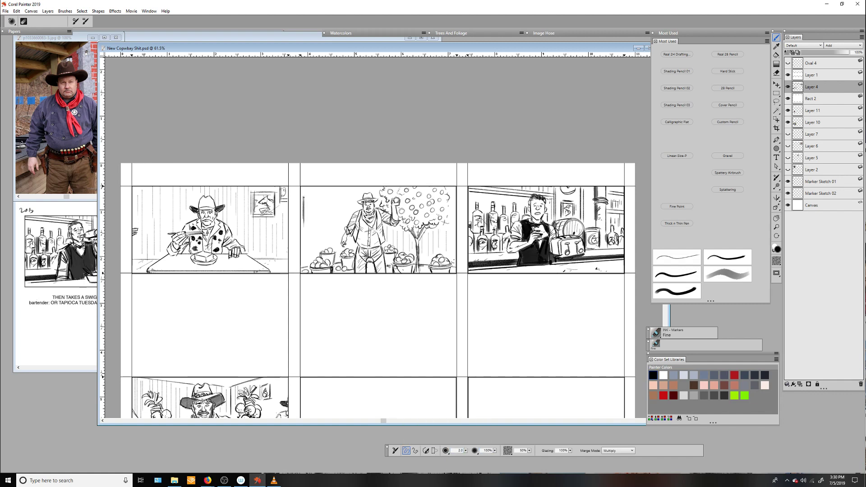
key("bracketright")
left_click_drag(318, 195, 319, 223)
mouse_move(303, 218)
left_mouse_down()
mouse_move(319, 196)
mouse_move(314, 218)
mouse_move(336, 223)
mouse_move(306, 262)
left_mouse_up()
left_click_drag(335, 229, 335, 248)
left_click_drag(339, 198, 339, 248)
left_click_drag(343, 186, 343, 225)
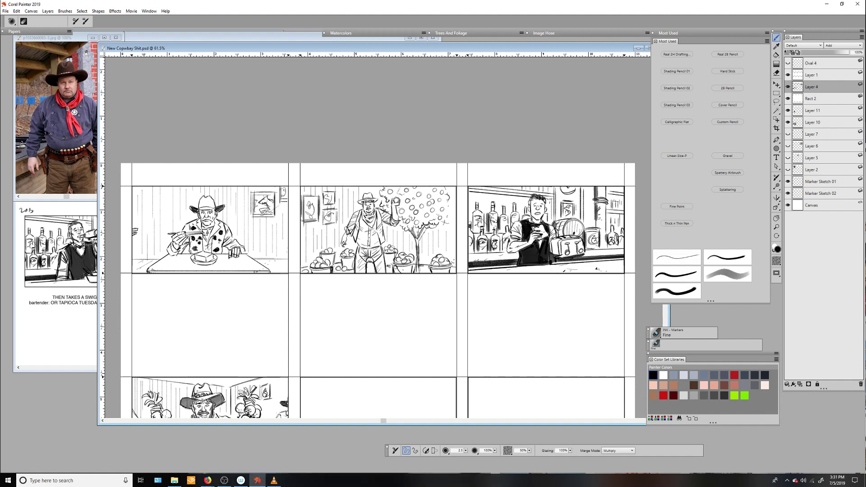
Shade the tree's lower foliage, the picture frames and the gunslinger's clothes on a new layer with the Chisel brush
left_click(728, 274)
key("ctrl+shift+n")
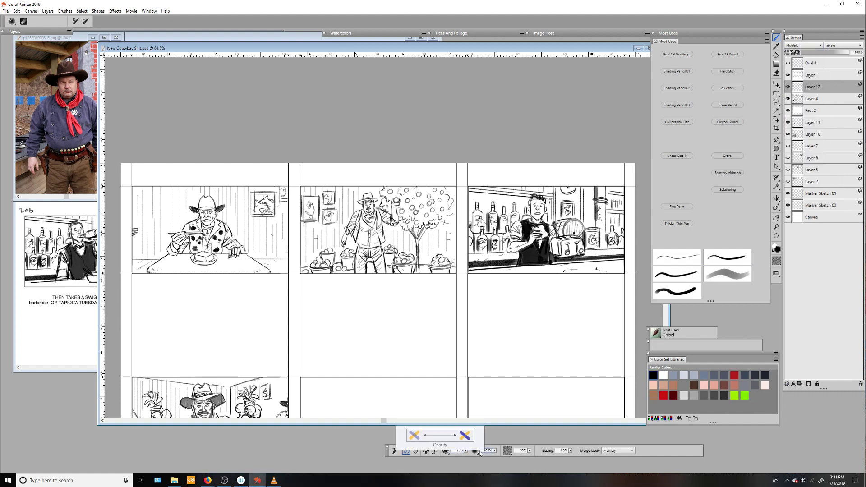
left_click_drag(422, 221, 441, 231)
left_click_drag(305, 221, 315, 224)
left_click_drag(326, 221, 334, 225)
left_click_drag(324, 205, 334, 207)
left_click_drag(355, 237, 355, 267)
left_click_drag(359, 217, 359, 241)
left_click_drag(377, 215, 377, 226)
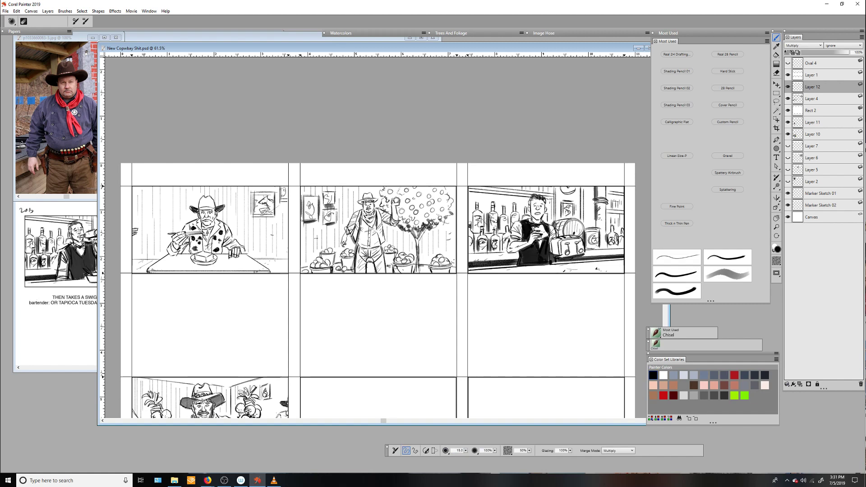
Shade the turnip cowboy's hat and shirt and the background tables with the Chisel brush
left_click_drag(452, 345, 580, 287)
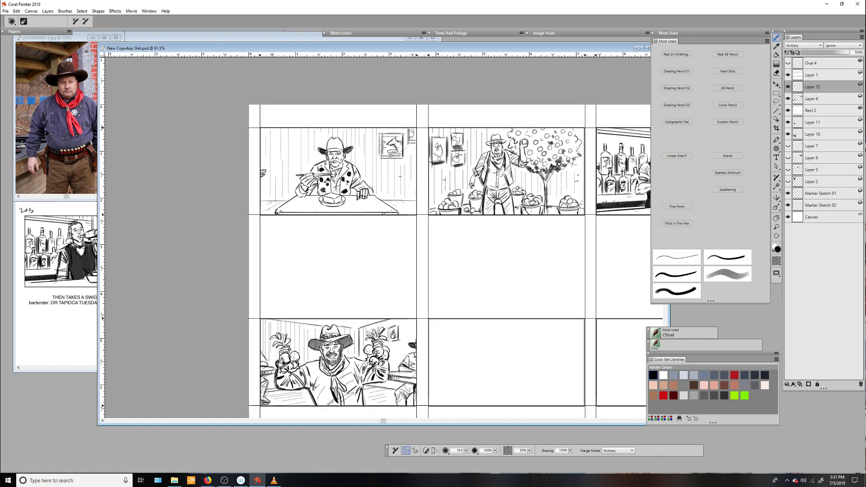
left_click_drag(337, 337, 351, 347)
mouse_move(318, 358)
left_mouse_down()
mouse_move(336, 378)
mouse_move(417, 383)
left_mouse_up()
left_click_drag(261, 373, 266, 398)
left_click_drag(398, 397, 416, 385)
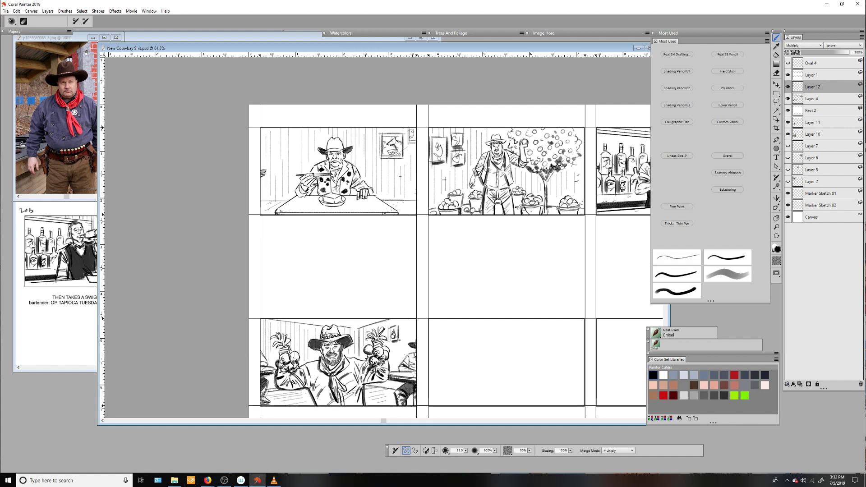